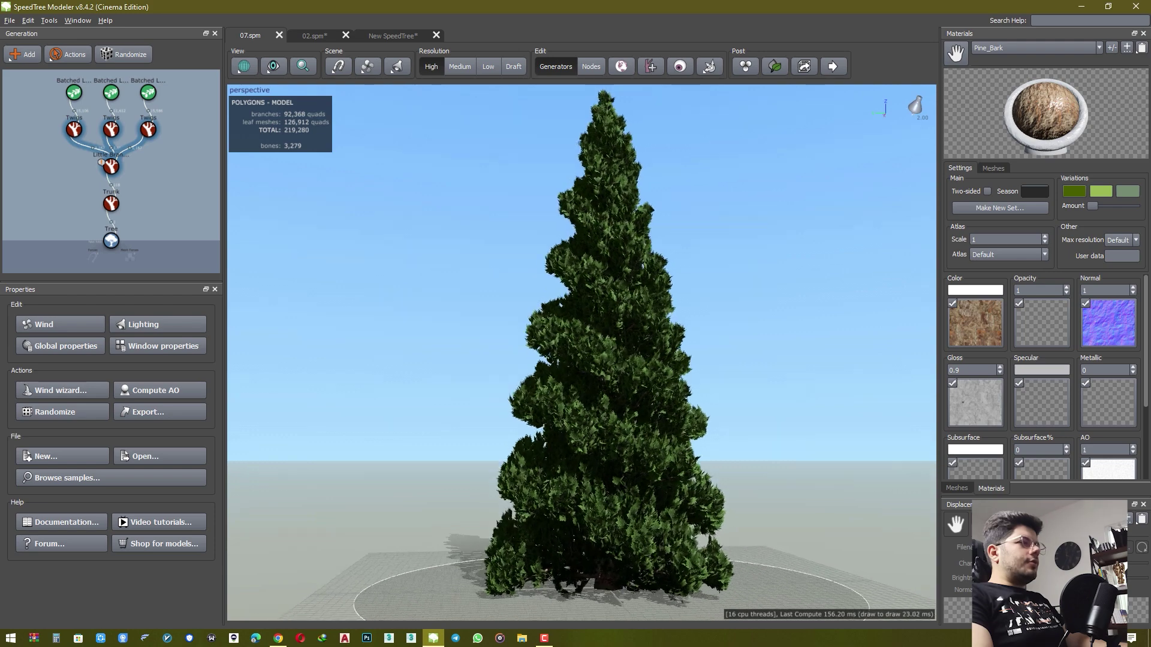
# - Hide the three Batched Leaves generators so that only the bare branches of the tree are shown
pyautogui.moveTo(431, 429); pyautogui.dragTo(432, 470)
pyautogui.moveTo(431, 471); pyautogui.dragTo(451, 405, button='middle')
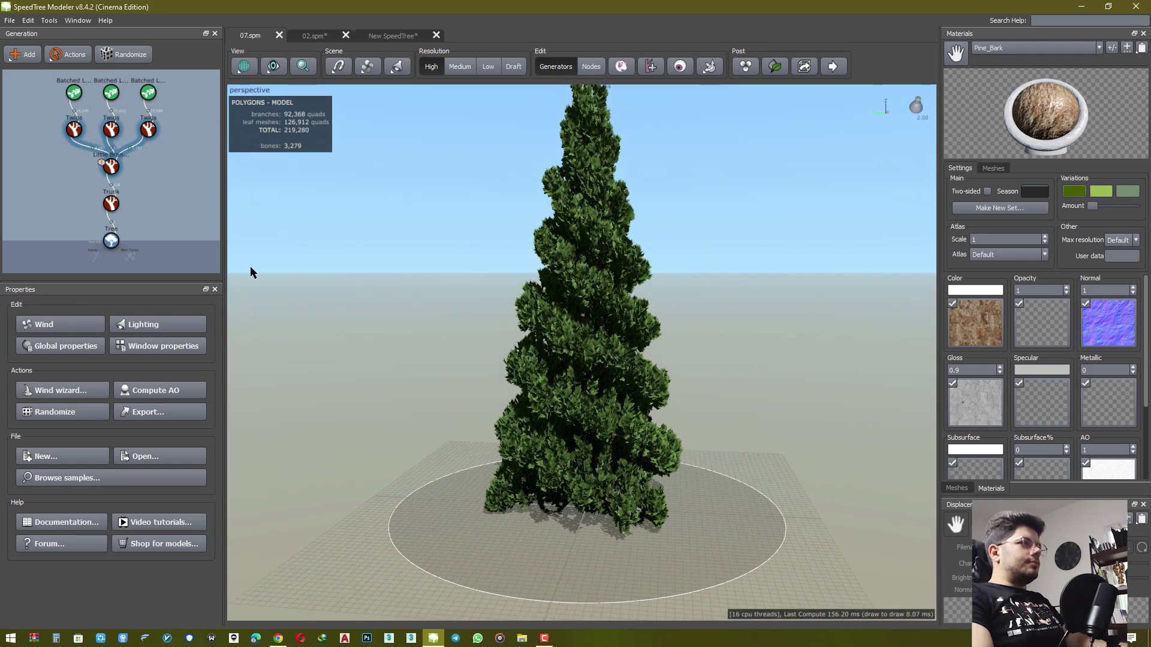
pyautogui.scroll(-2, 508, 291)
pyautogui.moveTo(508, 290); pyautogui.dragTo(522, 336, button='middle')
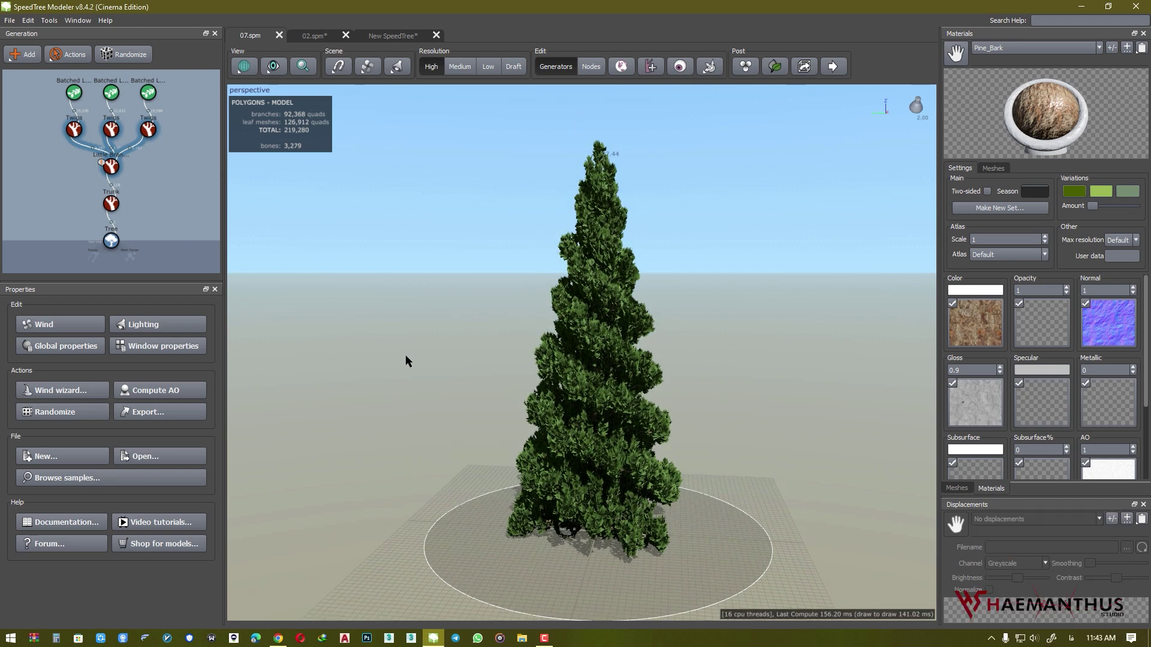
pyautogui.moveTo(161, 96); pyautogui.dragTo(78, 96)
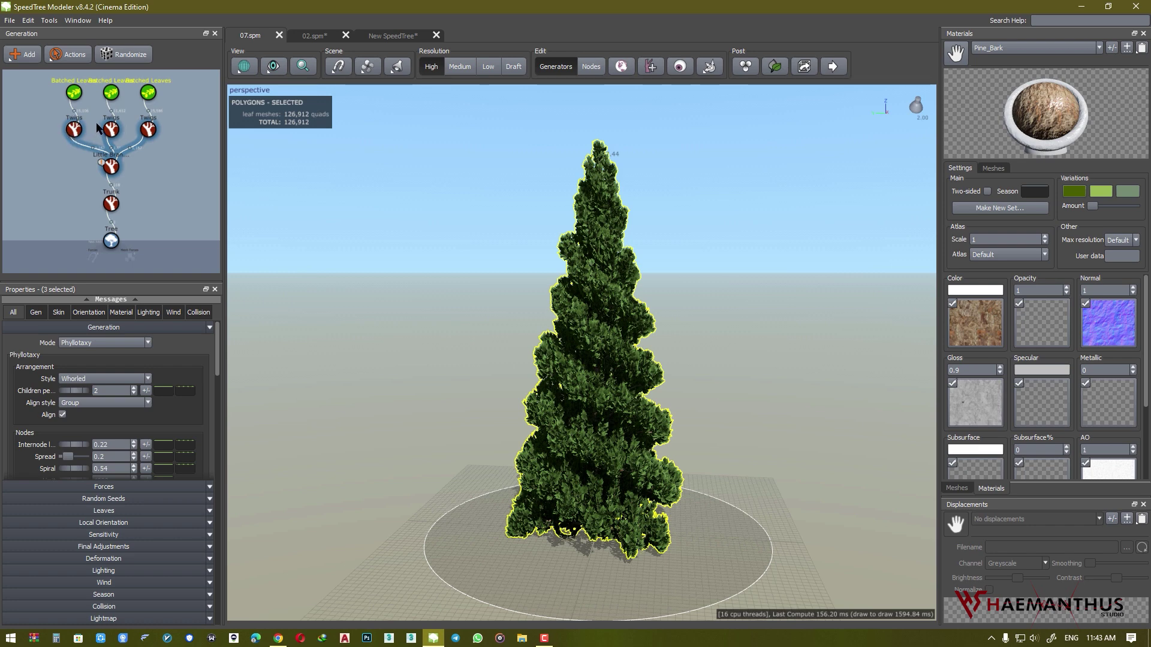
pyautogui.press('h')
pyautogui.click(181, 113)
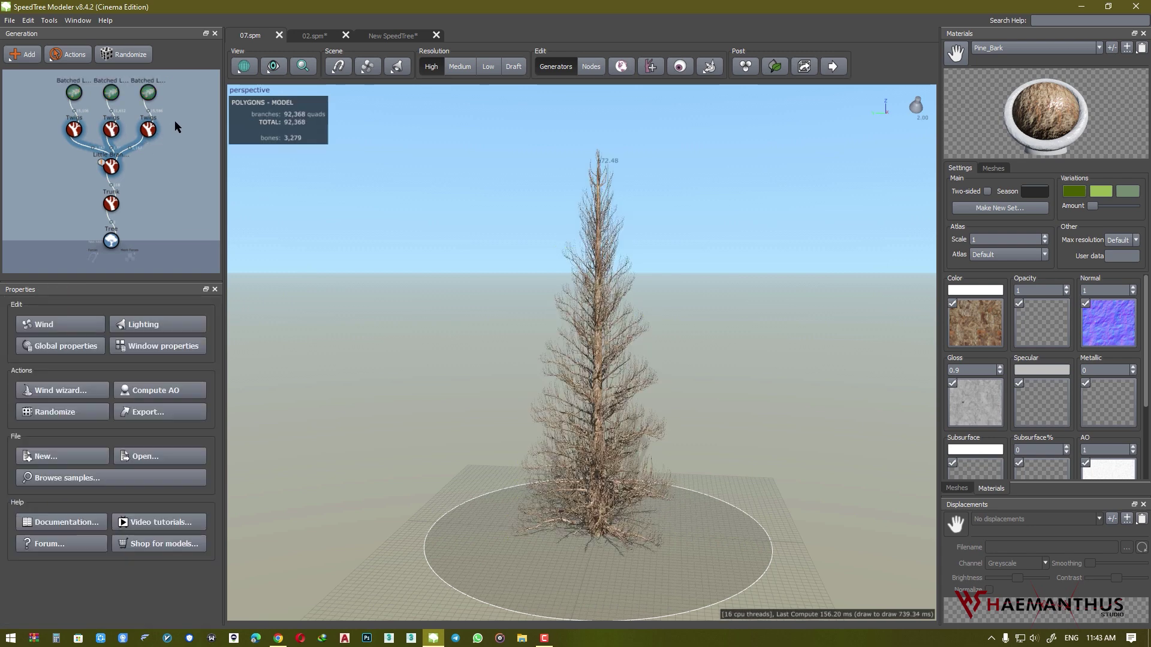
# - Hide the three Twigs generators and the Little Branches generator, leaving only the trunk displayed
pyautogui.scroll(1, 178, 130)
pyautogui.scroll(3, 481, 279)
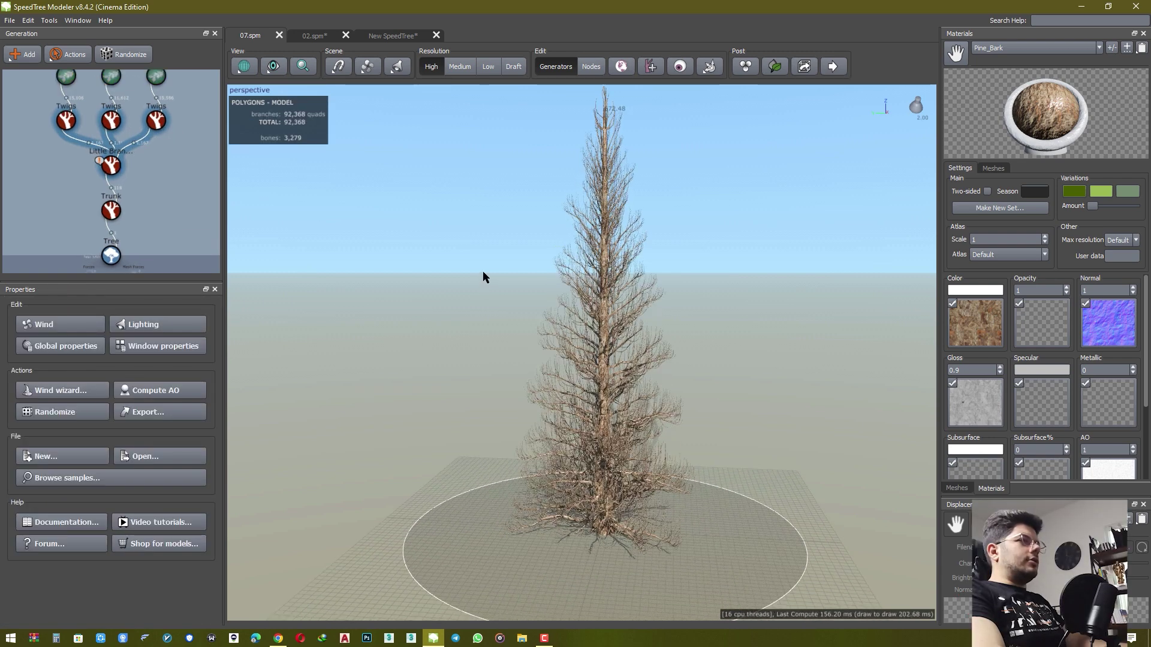
pyautogui.scroll(-1, 483, 272)
pyautogui.moveTo(175, 120); pyautogui.dragTo(62, 127)
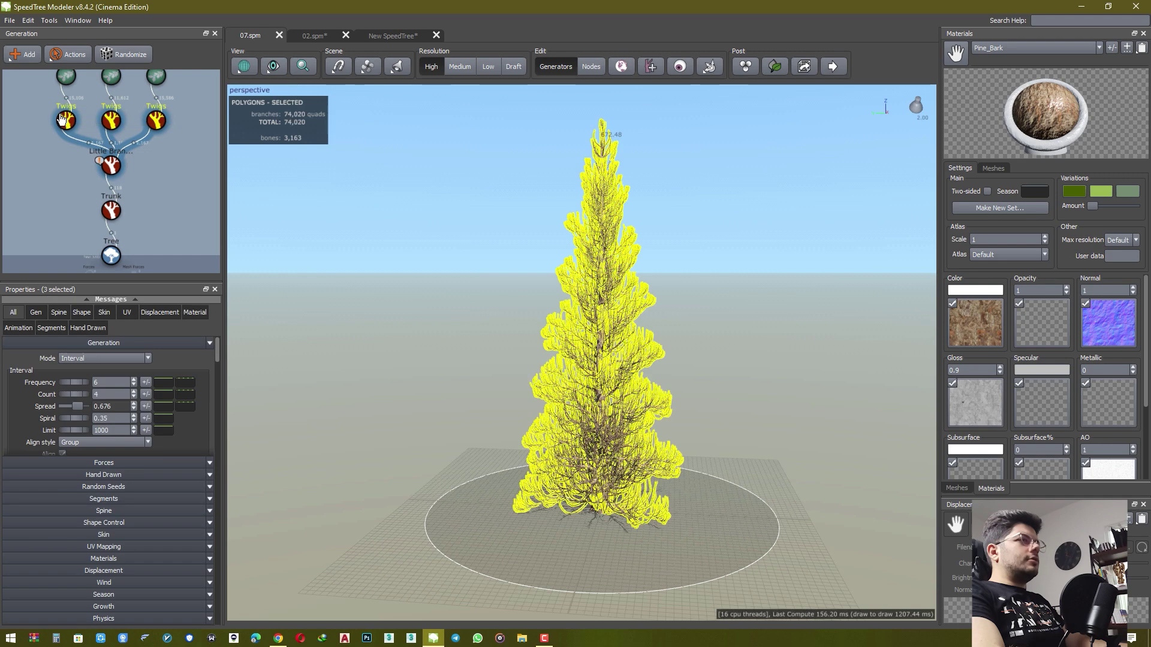
pyautogui.press('h')
pyautogui.click(110, 165)
pyautogui.hotkey('ctrl', 'h')
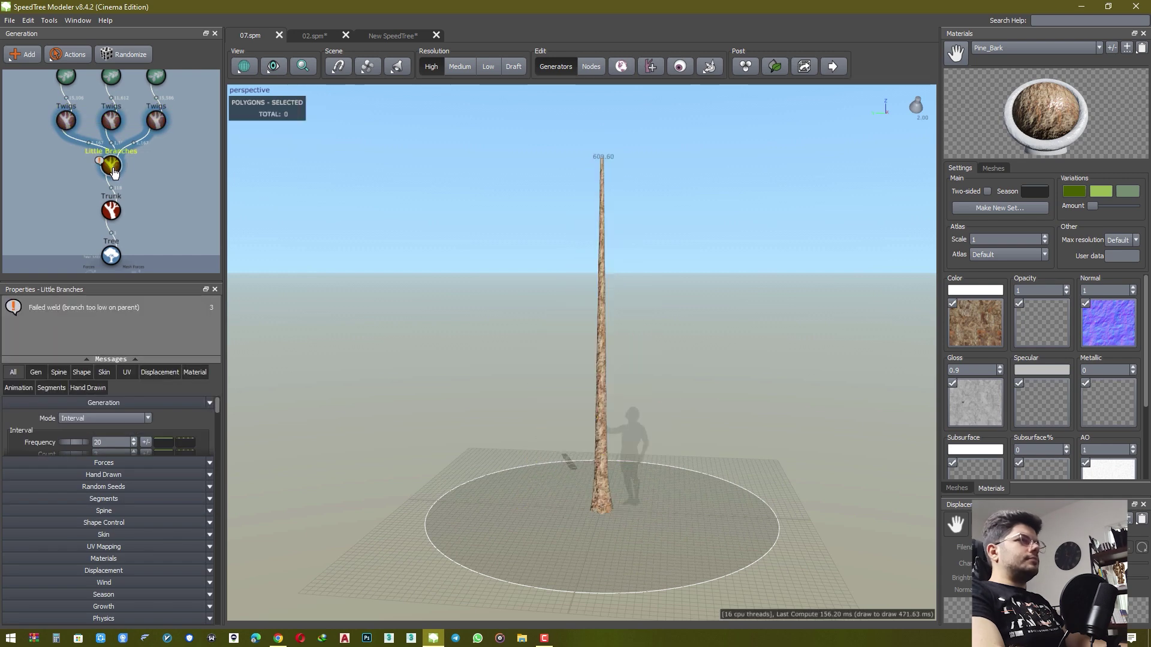
# - Review the Trunk generator's generation, spine and skin properties, including its absolute length and radius
pyautogui.click(114, 215)
pyautogui.moveTo(567, 338)
pyautogui.mouseDown()
pyautogui.moveTo(547, 360)
pyautogui.moveTo(515, 352)
pyautogui.moveTo(568, 344)
pyautogui.mouseUp()
pyautogui.scroll(2, 524, 353)
pyautogui.moveTo(524, 352); pyautogui.dragTo(537, 331, button='middle')
pyautogui.moveTo(537, 331); pyautogui.dragTo(282, 352)
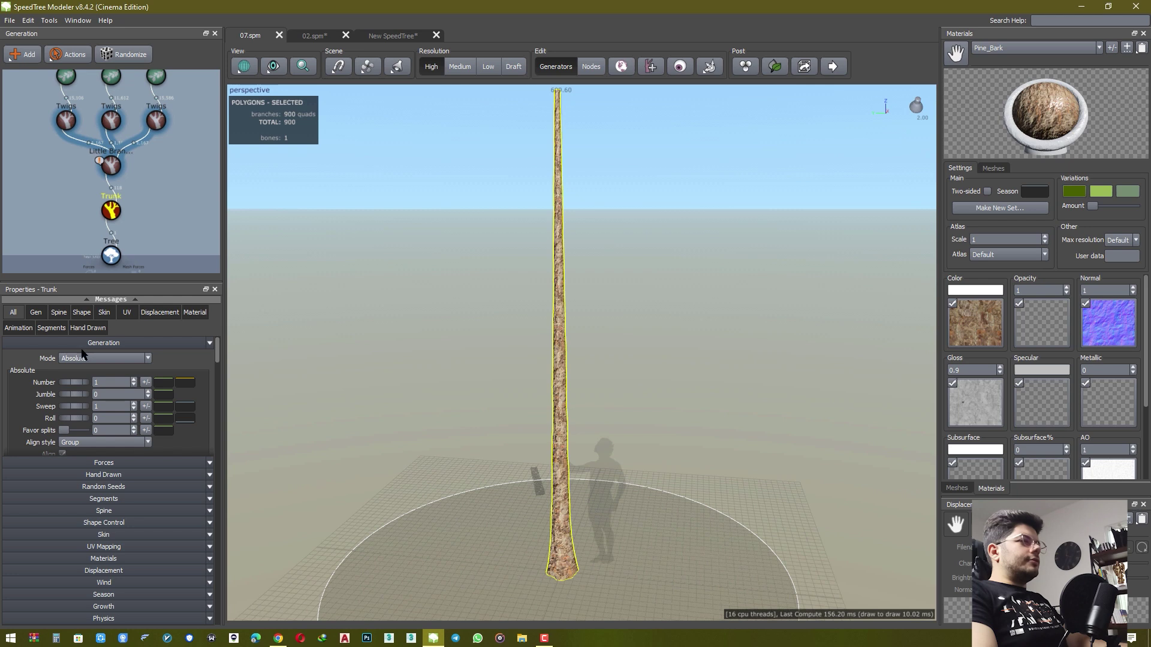
pyautogui.click(36, 312)
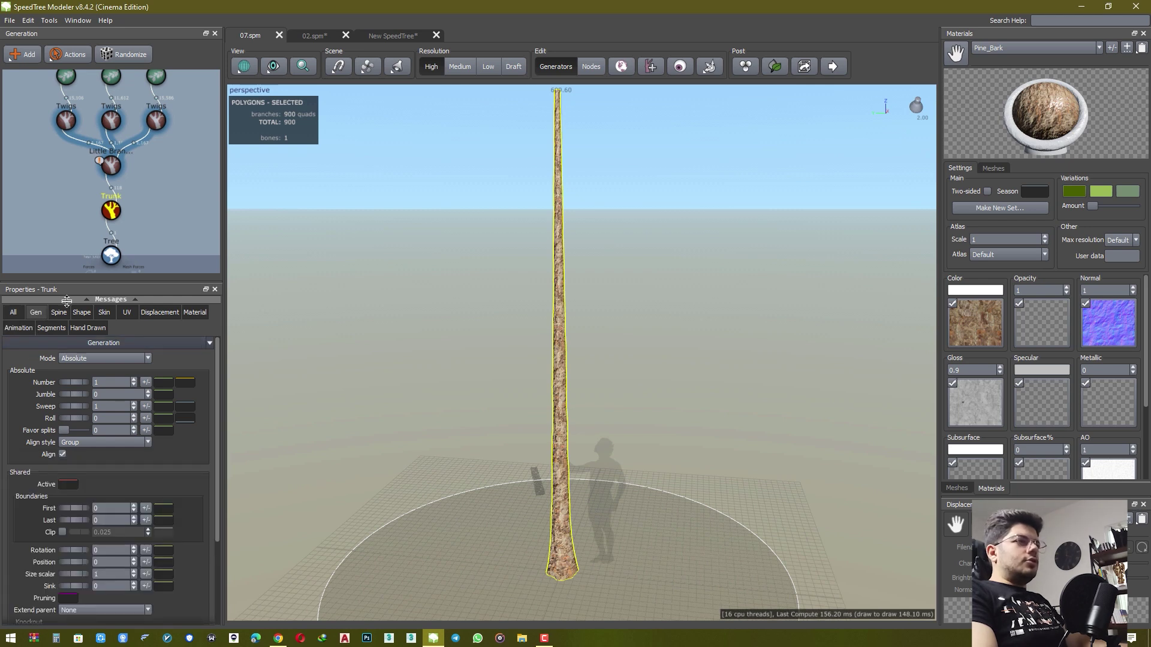
pyautogui.click(59, 313)
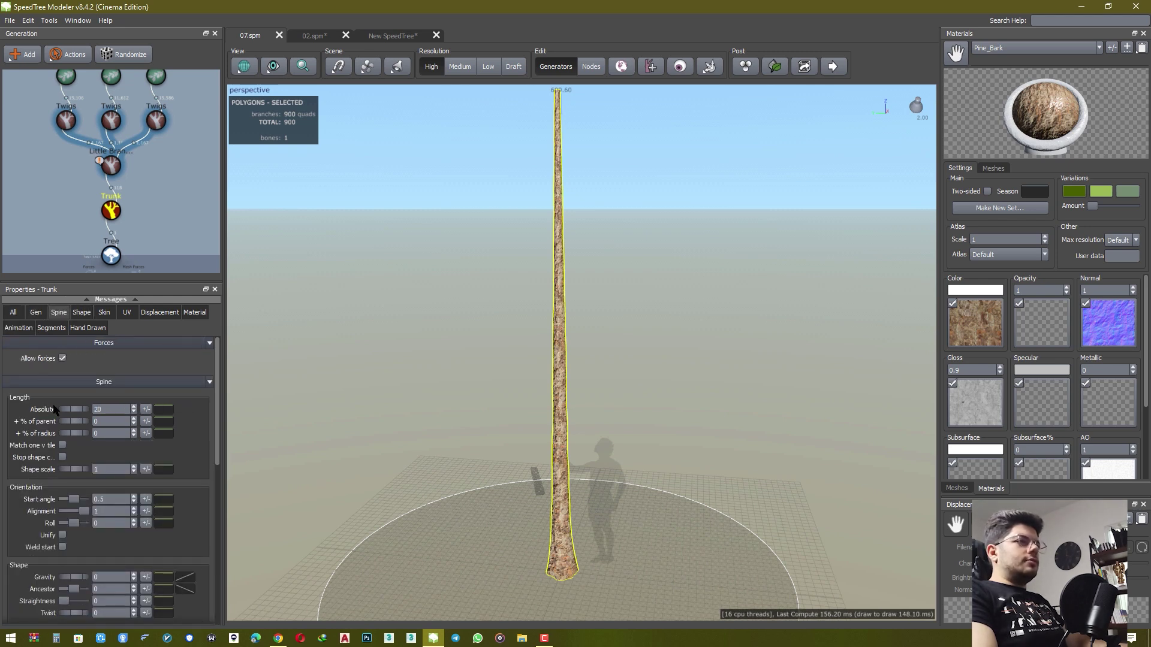
pyautogui.scroll(-1, 533, 382)
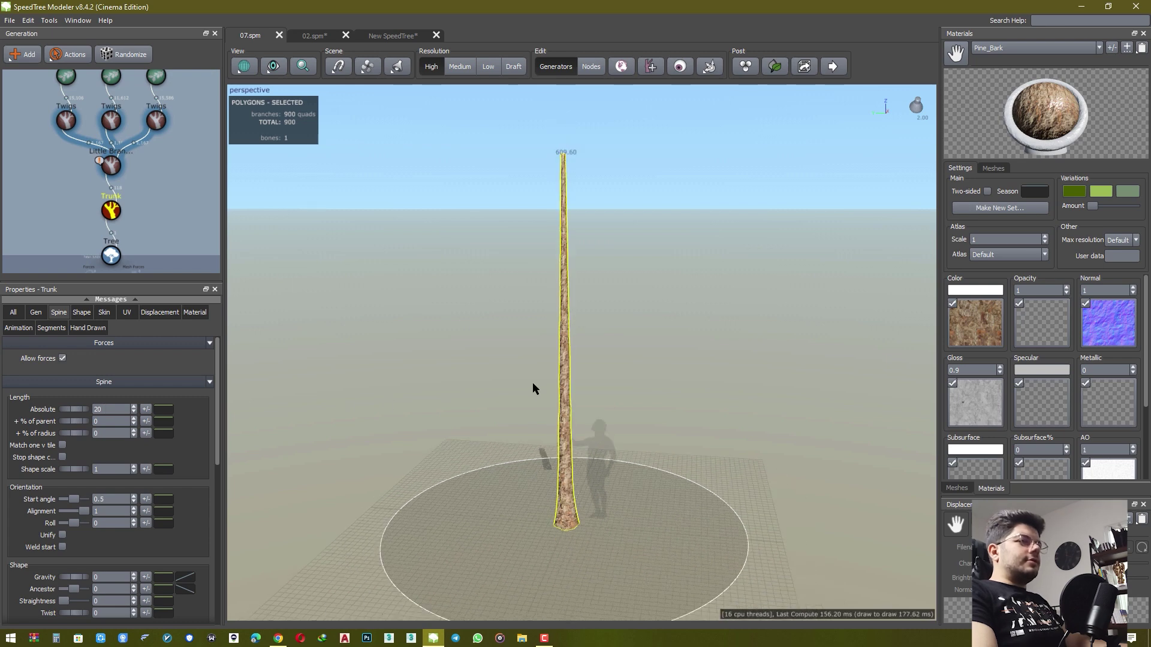
pyautogui.moveTo(532, 382); pyautogui.dragTo(532, 395, button='middle')
pyautogui.moveTo(532, 396)
pyautogui.mouseDown()
pyautogui.moveTo(571, 386)
pyautogui.moveTo(537, 401)
pyautogui.moveTo(540, 388)
pyautogui.mouseUp()
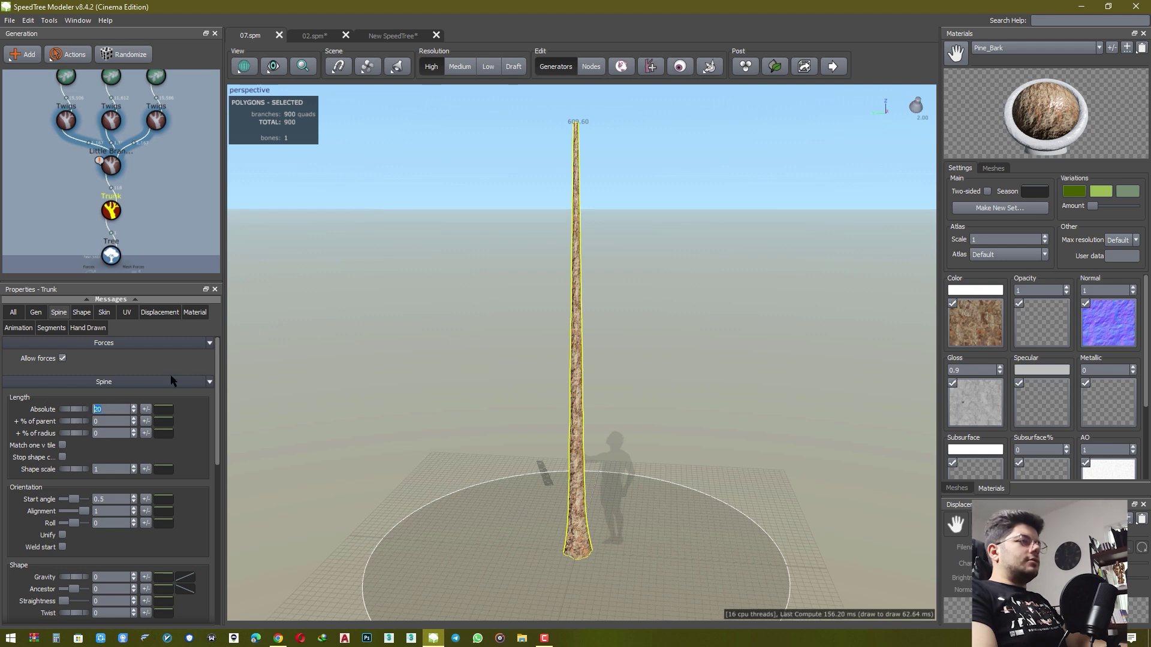
pyautogui.scroll(-1, 180, 419)
pyautogui.scroll(-8, 187, 453)
pyautogui.click(100, 312)
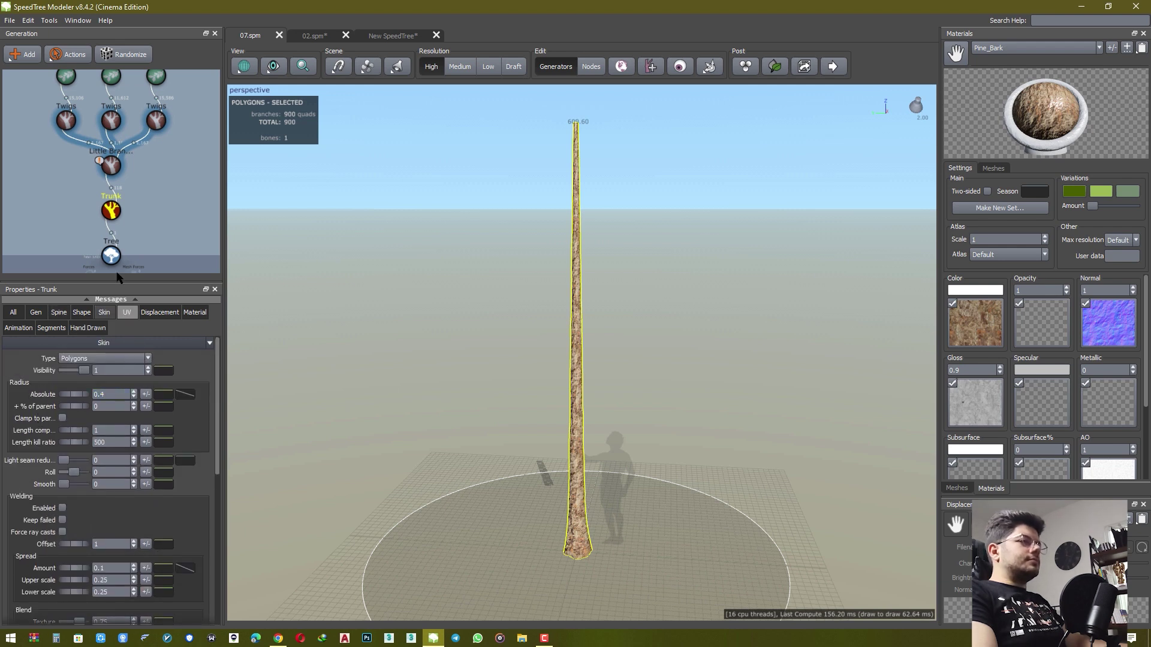
# - Unhide the Little Branches generator on the trunk, keeping the twigs and leaves hidden
pyautogui.click(380, 306)
pyautogui.click(110, 165)
pyautogui.scroll(-3, 355, 368)
pyautogui.moveTo(356, 386); pyautogui.dragTo(326, 382)
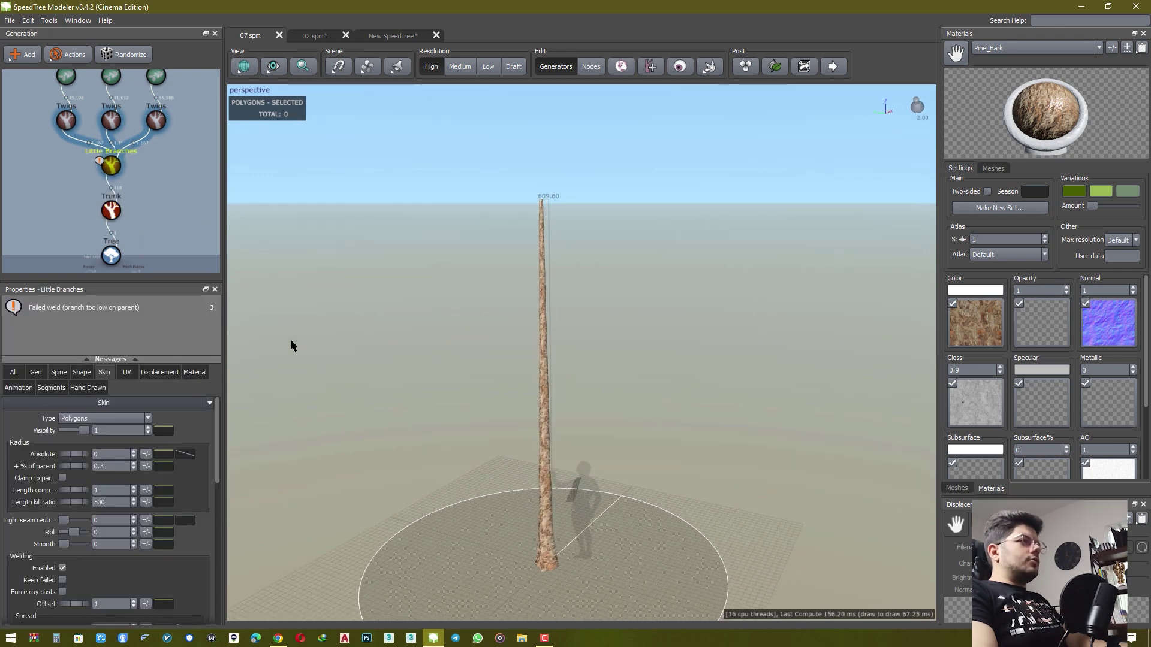
pyautogui.doubleClick(111, 165)
pyautogui.moveTo(465, 392); pyautogui.dragTo(494, 362)
pyautogui.scroll(5, 487, 363)
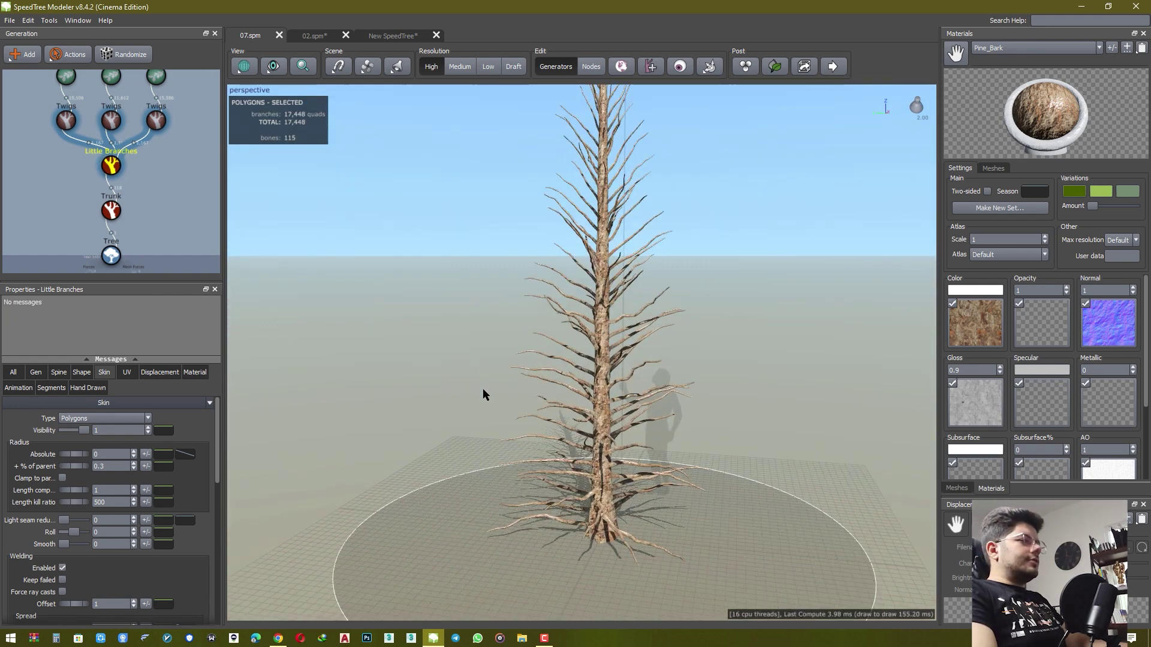
pyautogui.moveTo(468, 405); pyautogui.dragTo(472, 414)
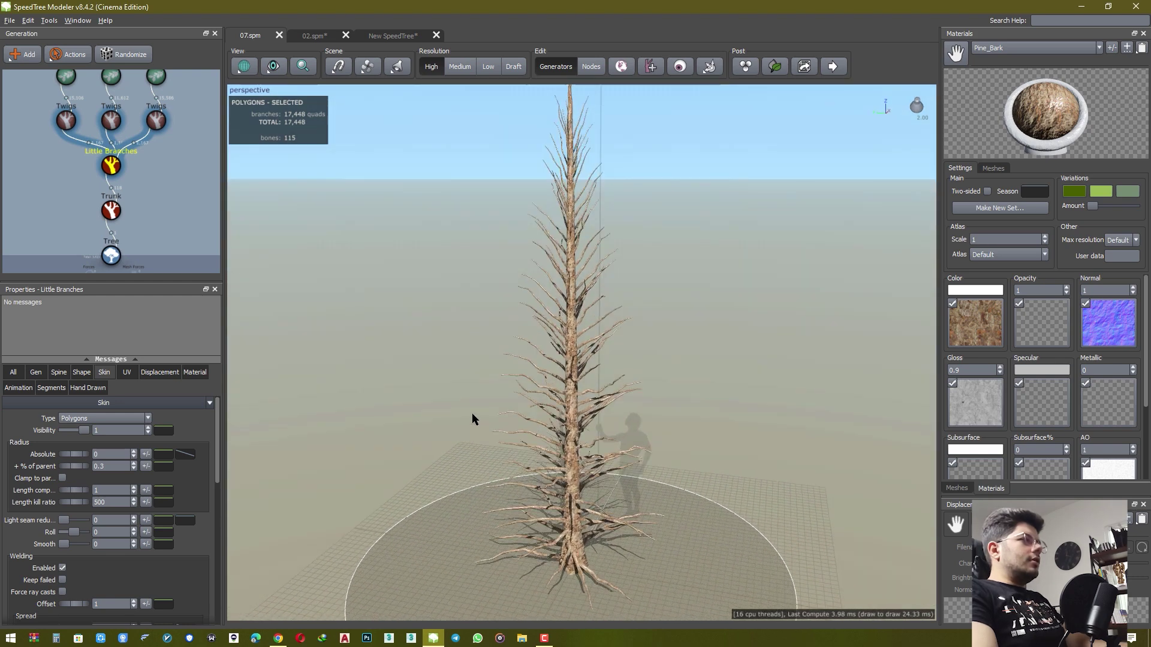
pyautogui.moveTo(473, 413); pyautogui.dragTo(486, 374, button='middle')
# - Try a Last boundary of 1 in the Little Branches' generation properties and restore it to 0.95
pyautogui.click(35, 374)
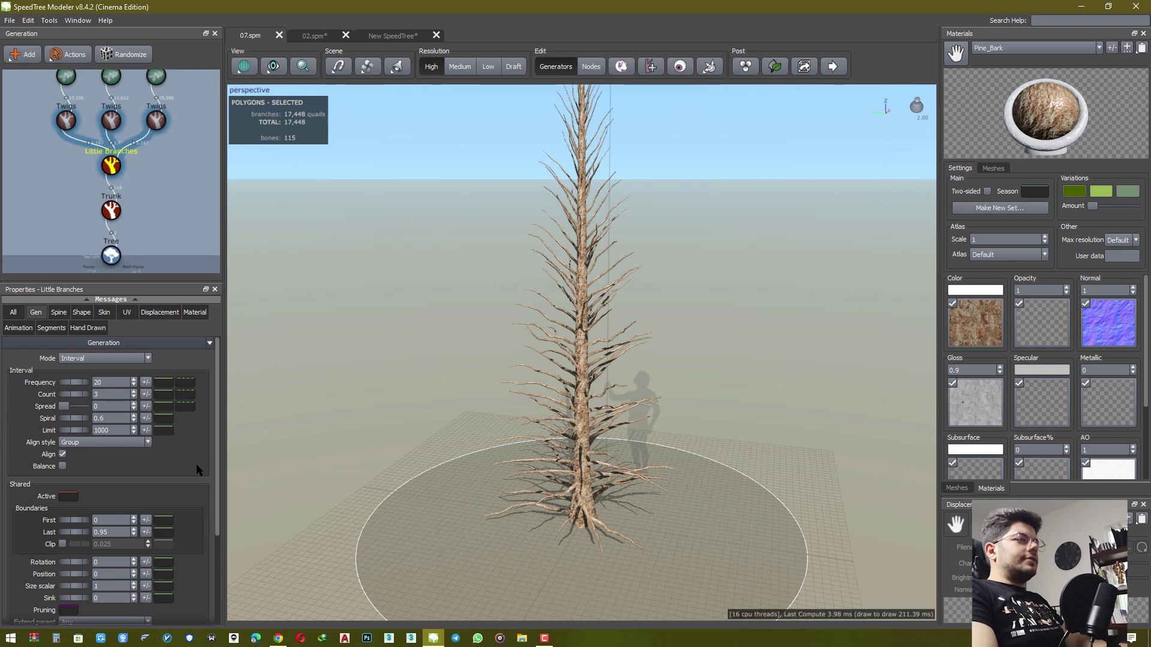
pyautogui.scroll(-1, 218, 472)
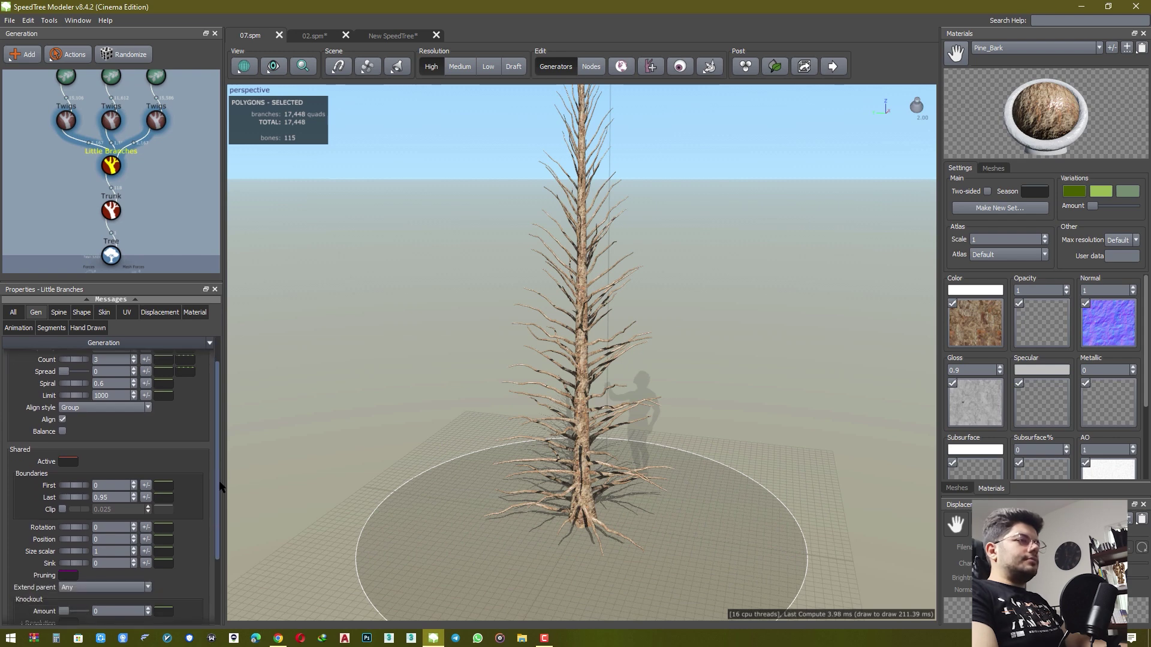
pyautogui.scroll(1, 219, 477)
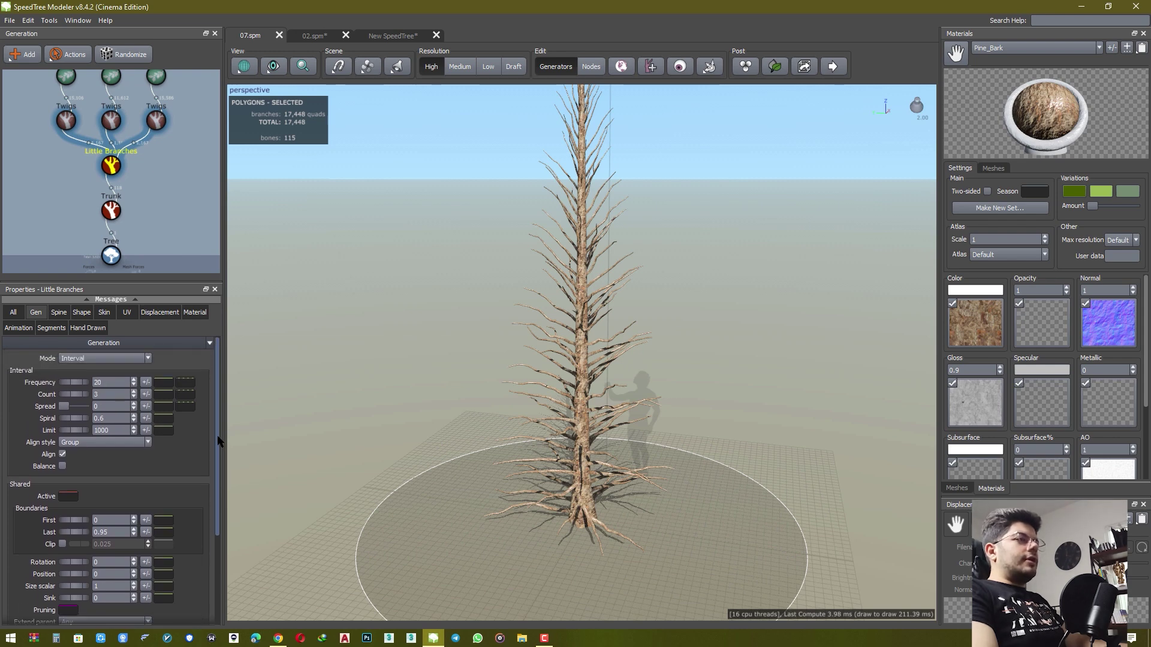
pyautogui.click(109, 393)
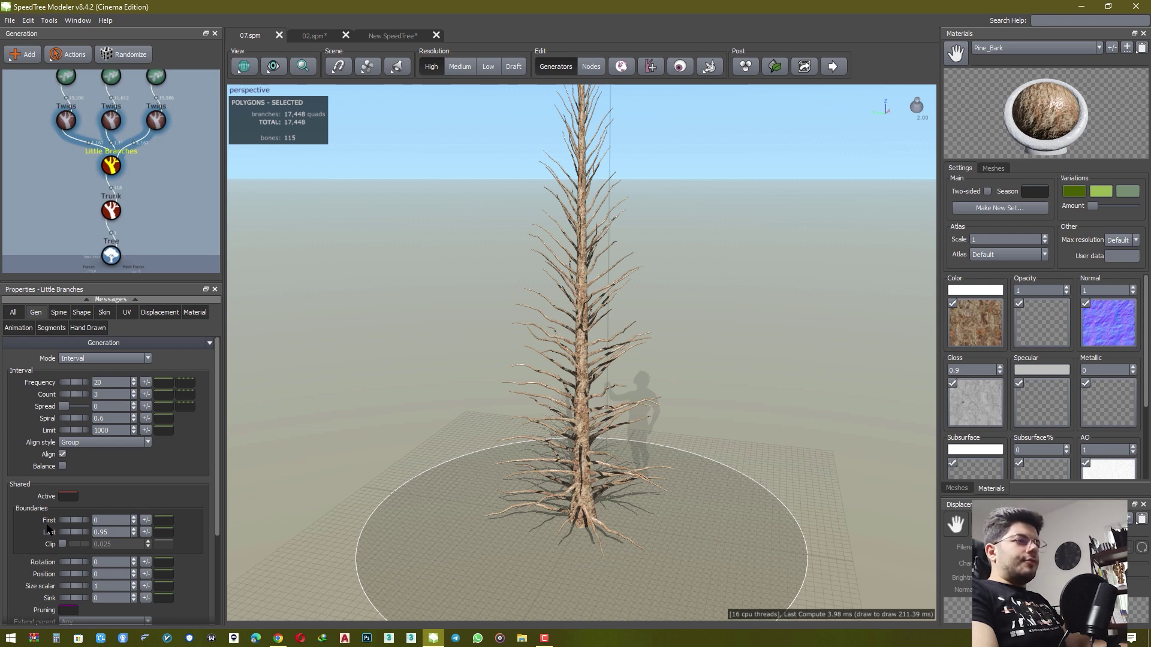
pyautogui.scroll(-2, 166, 544)
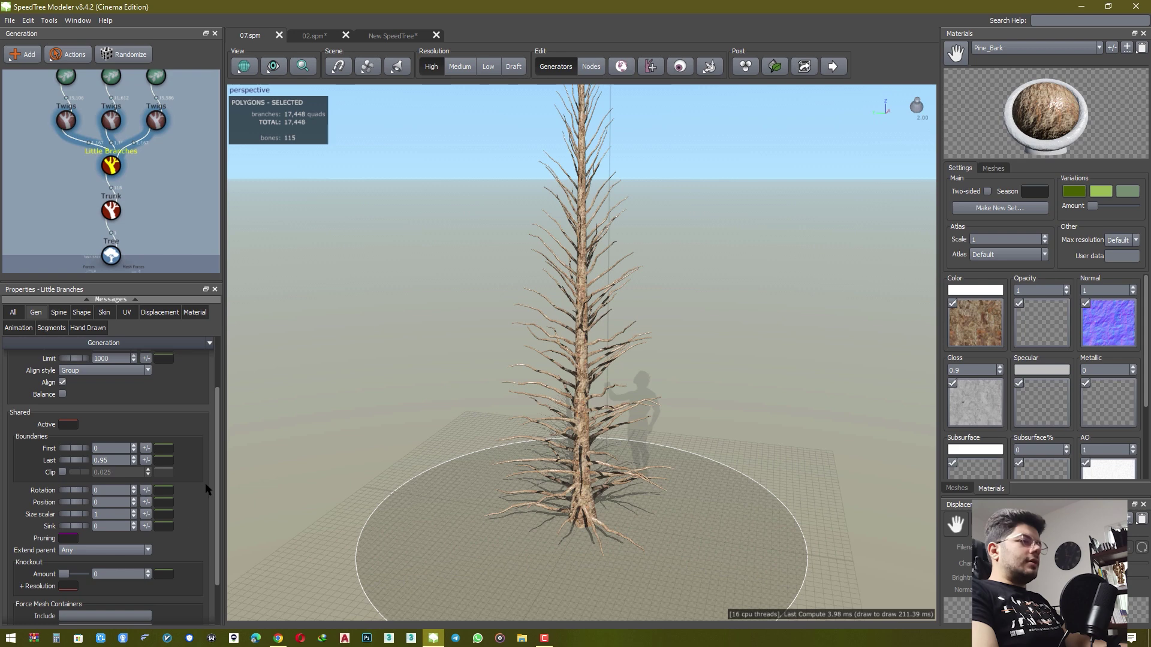
pyautogui.scroll(-1, 217, 466)
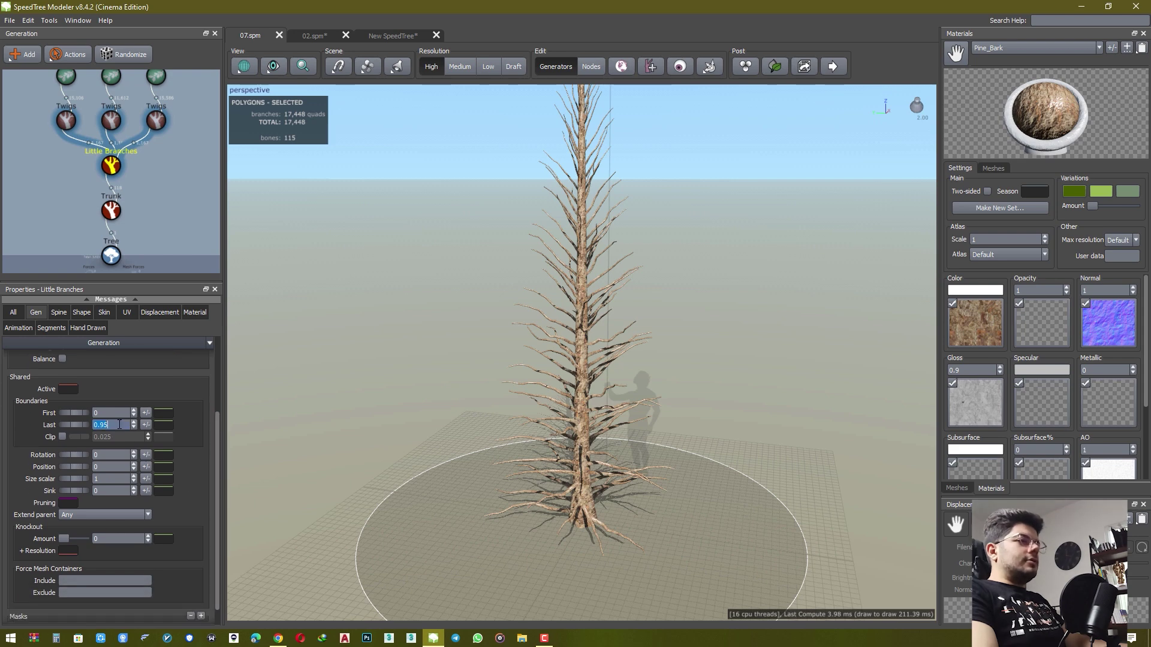
pyautogui.press('Return')
pyautogui.scroll(-3, 383, 398)
pyautogui.moveTo(383, 398); pyautogui.dragTo(382, 427, button='middle')
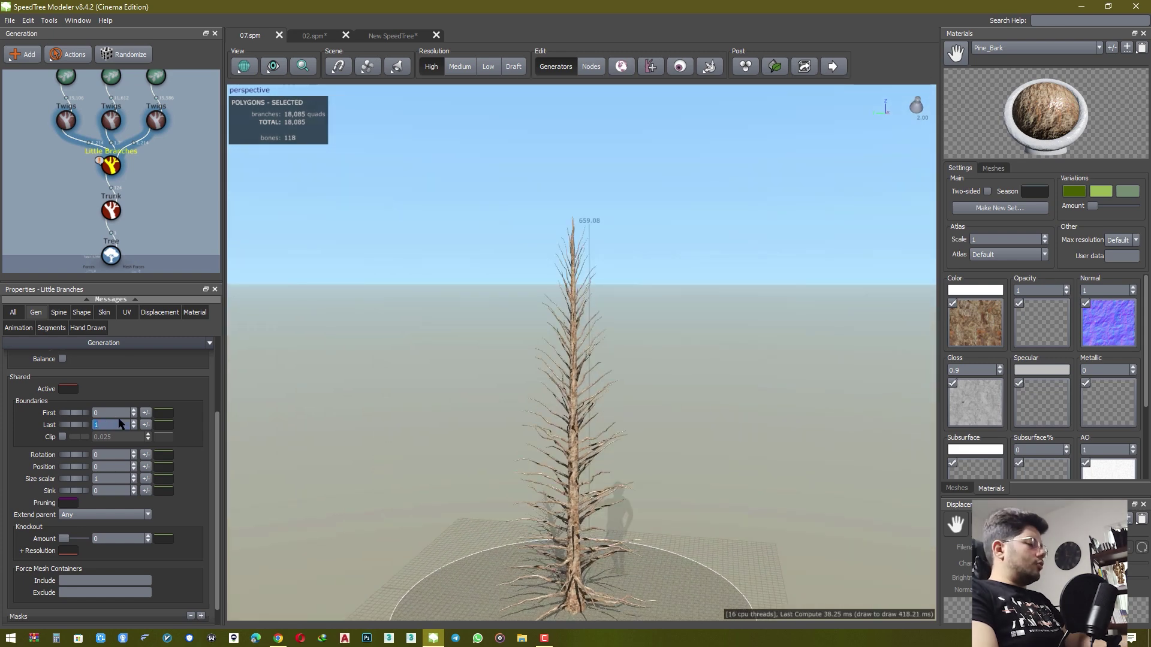
pyautogui.write('.95')
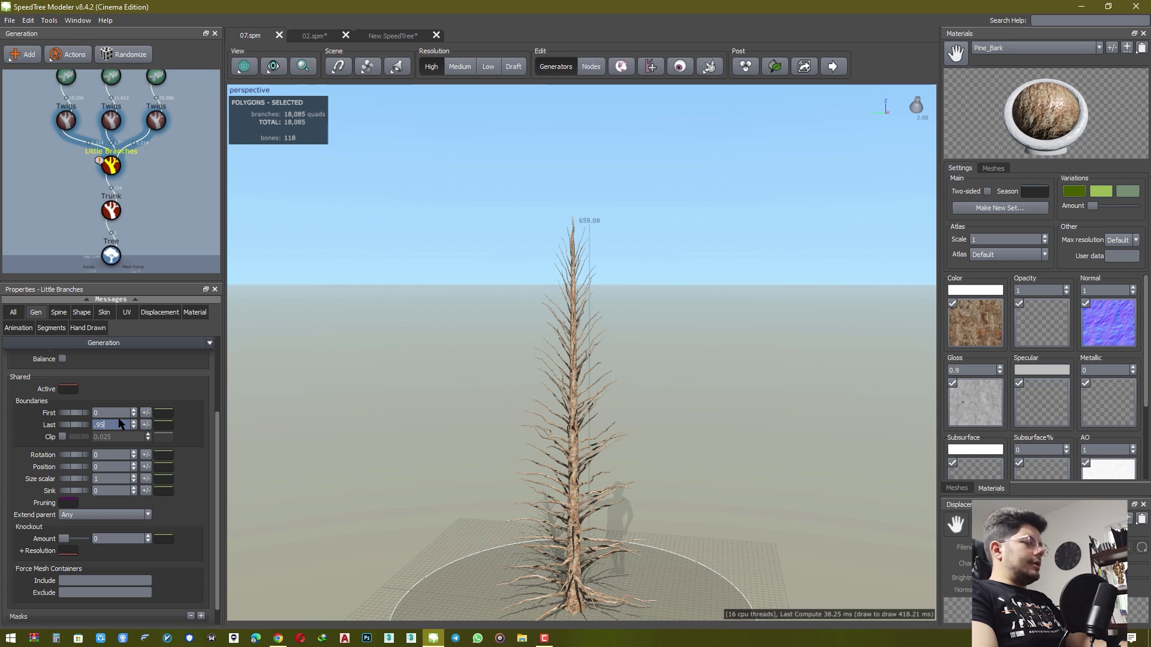
pyautogui.press('Return')
# - Set the Last boundary of the Little Branches generator to 0.98
pyautogui.write('.98')
pyautogui.press('Return')
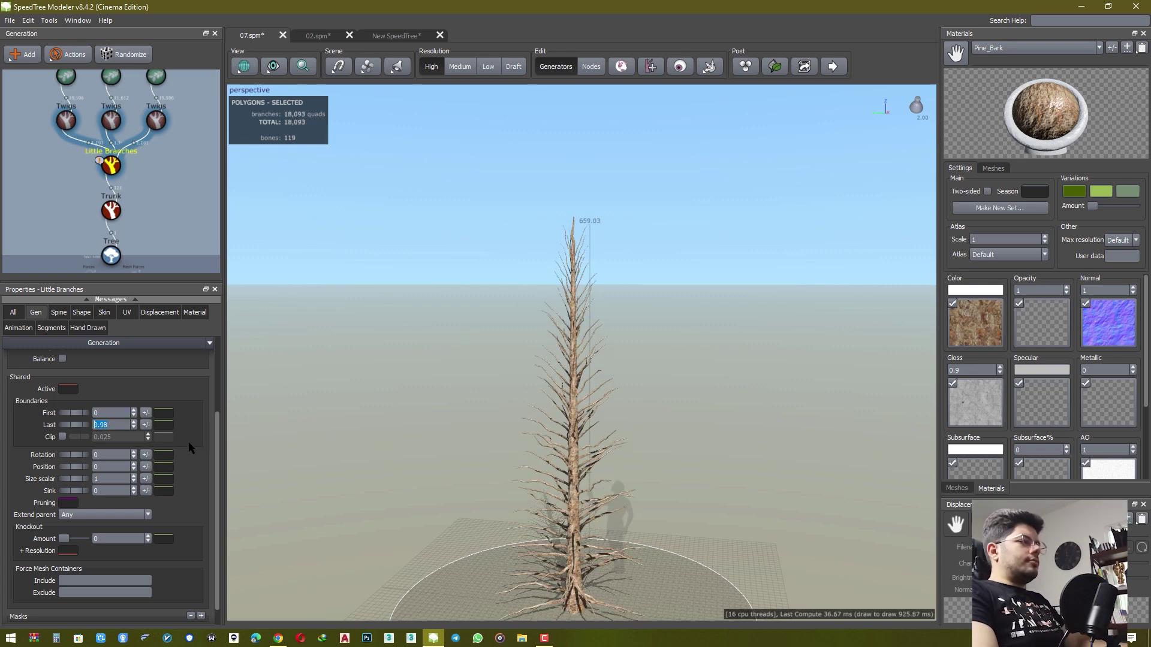
pyautogui.scroll(5, 428, 466)
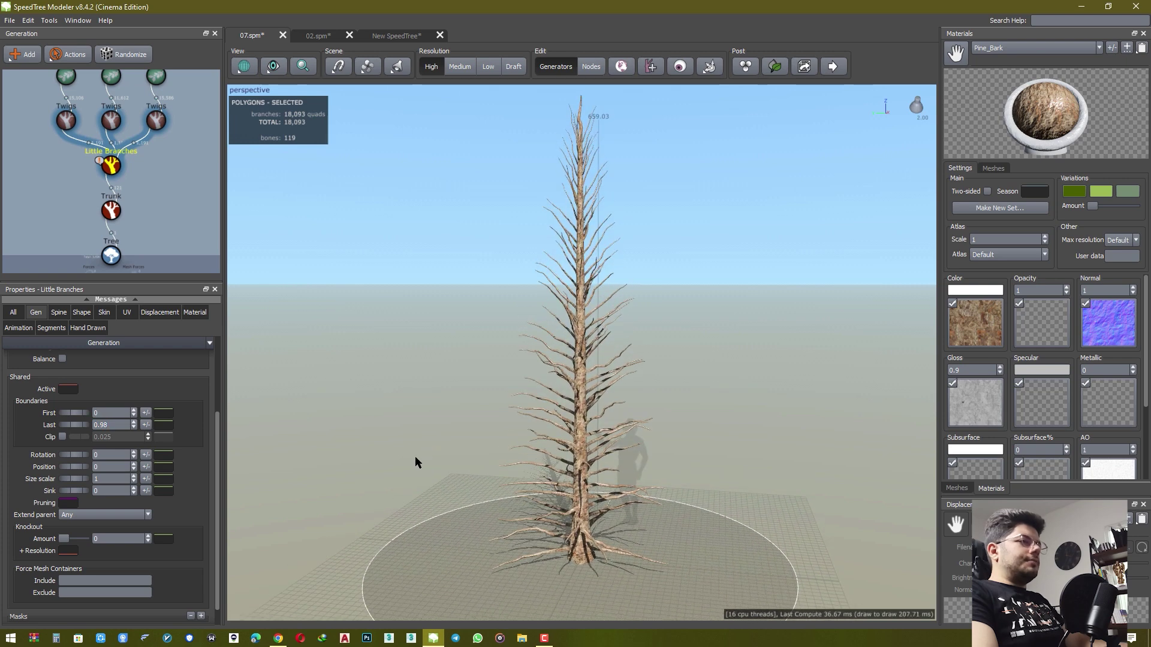
# - Try the Little Branches' spine length as % of parent at 0.5 and 0.1, and restore it to 0.2
pyautogui.click(51, 328)
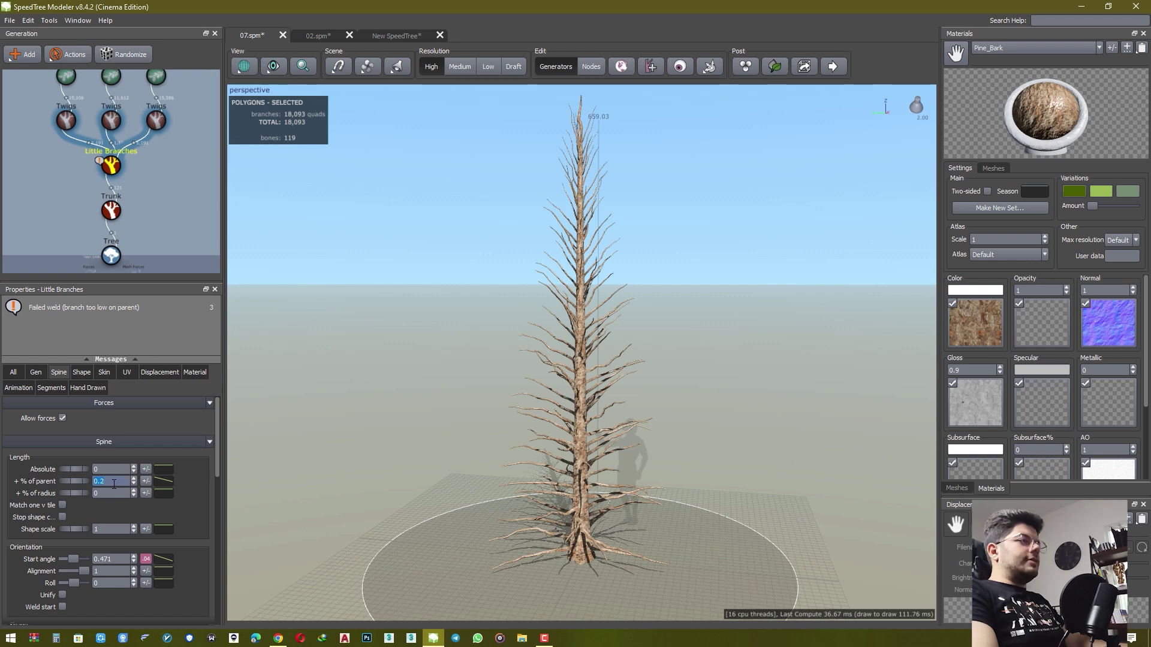
pyautogui.write('.5')
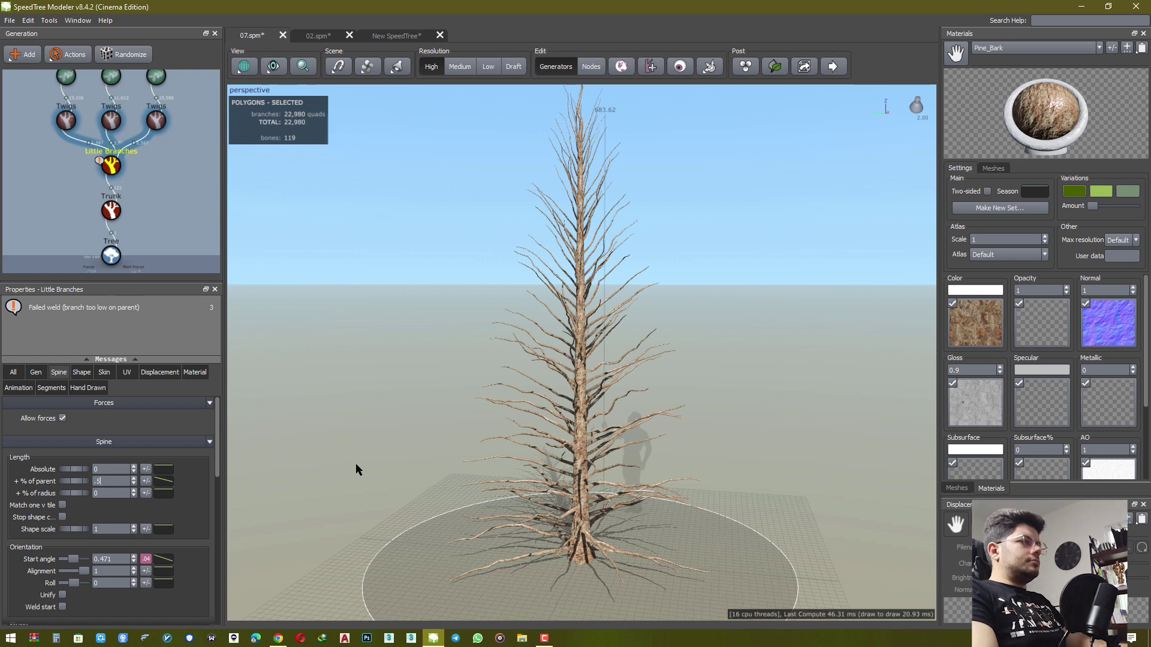
pyautogui.press('Return')
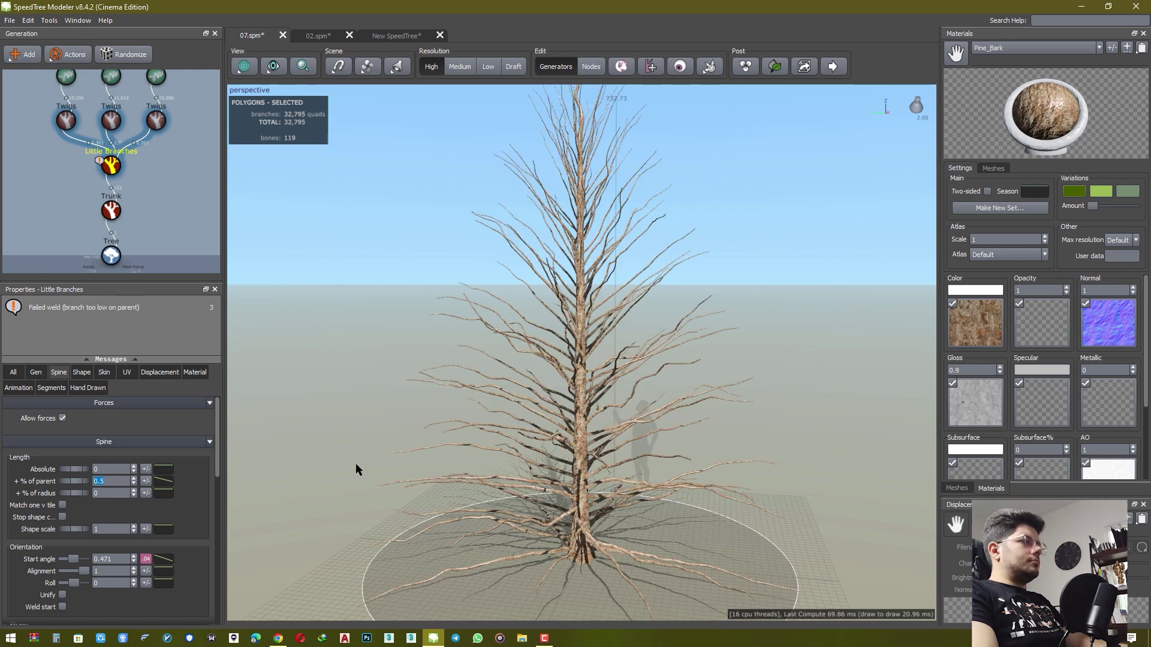
pyautogui.write('.1')
pyautogui.press('Return')
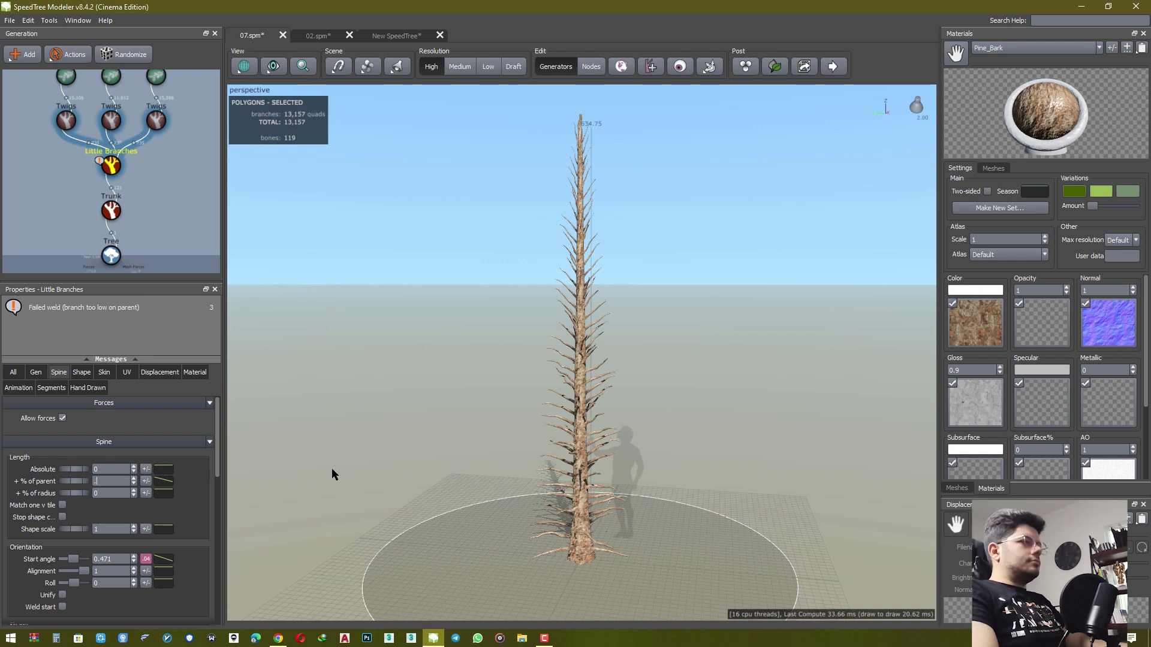
pyautogui.write('.2')
pyautogui.press('Return')
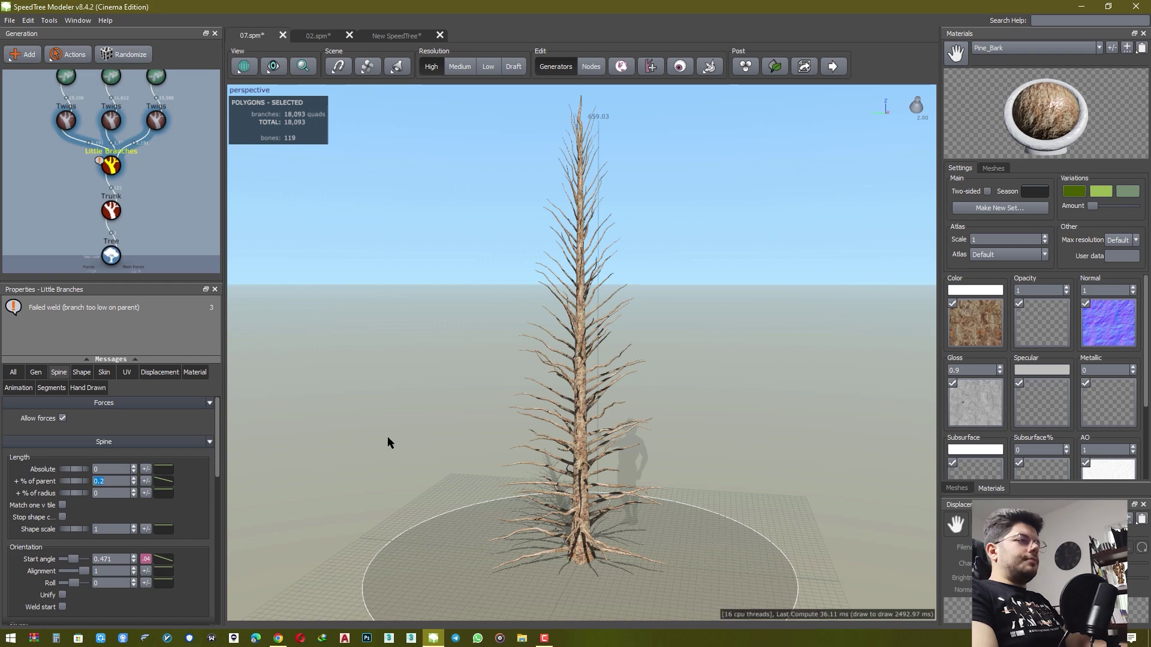
# - Try lowering the Little Branches' start angle to about 0.029 and undo the change
pyautogui.click(443, 454)
pyautogui.scroll(6, 444, 453)
pyautogui.moveTo(443, 455); pyautogui.dragTo(453, 379, button='middle')
pyautogui.moveTo(453, 378); pyautogui.dragTo(458, 394)
pyautogui.click(111, 167)
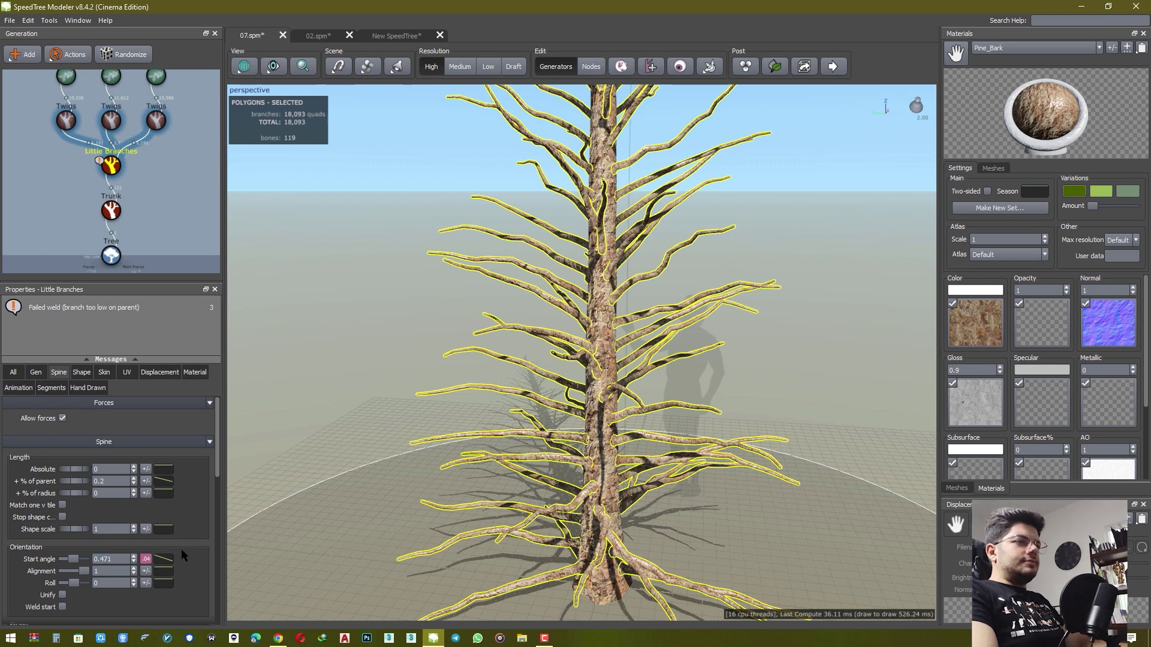
pyautogui.scroll(-4, 258, 534)
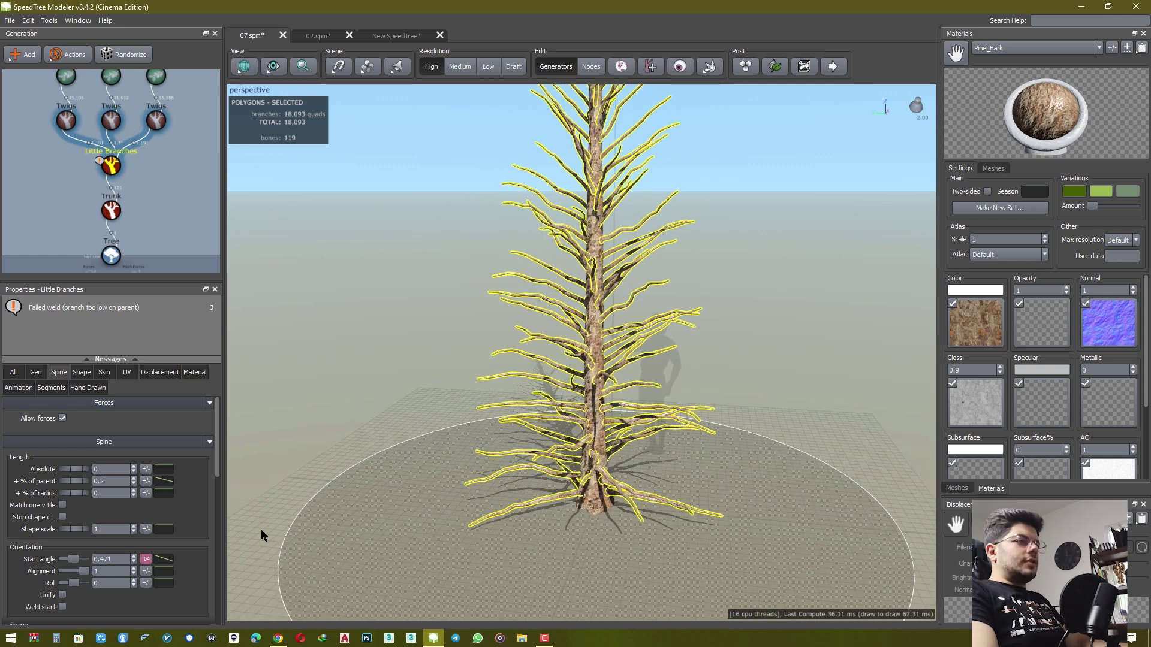
pyautogui.moveTo(71, 560); pyautogui.dragTo(64, 560)
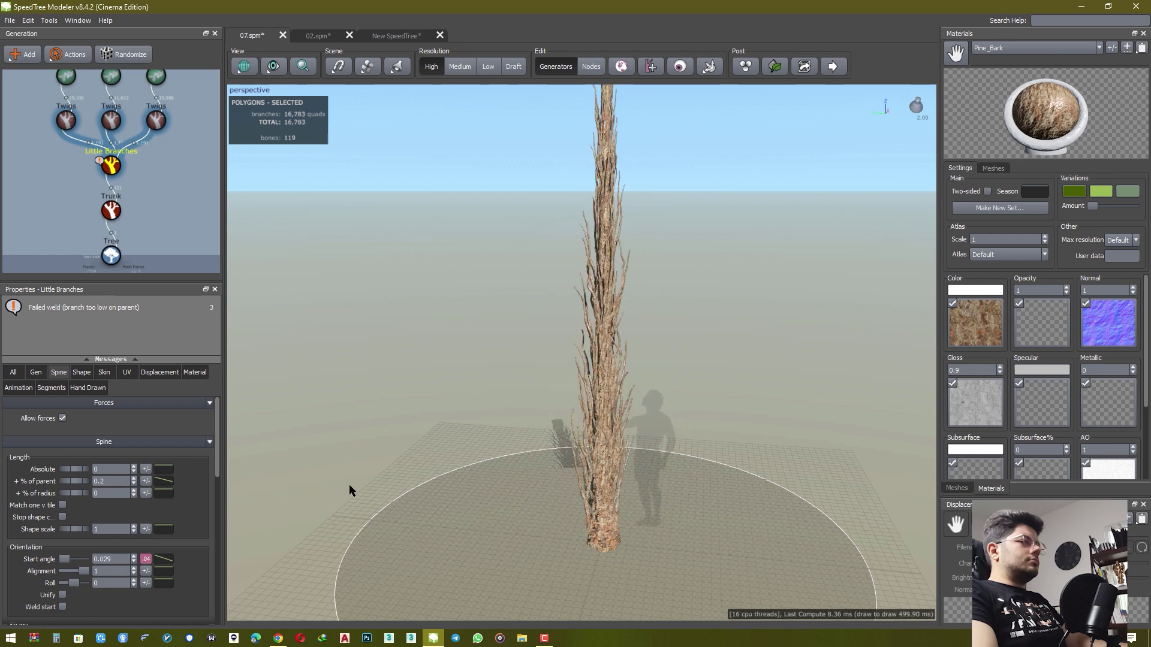
pyautogui.hotkey('ctrl', 'z')
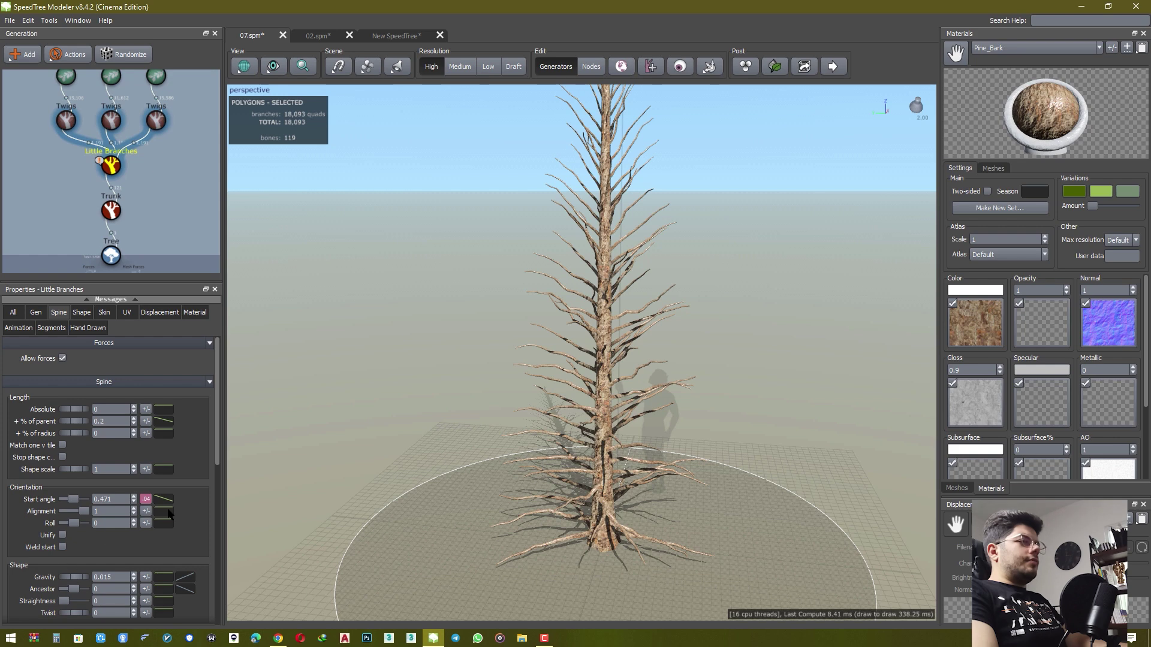
# - Try raising the Little Branches' spine gravity to about 0.195
pyautogui.click(108, 166)
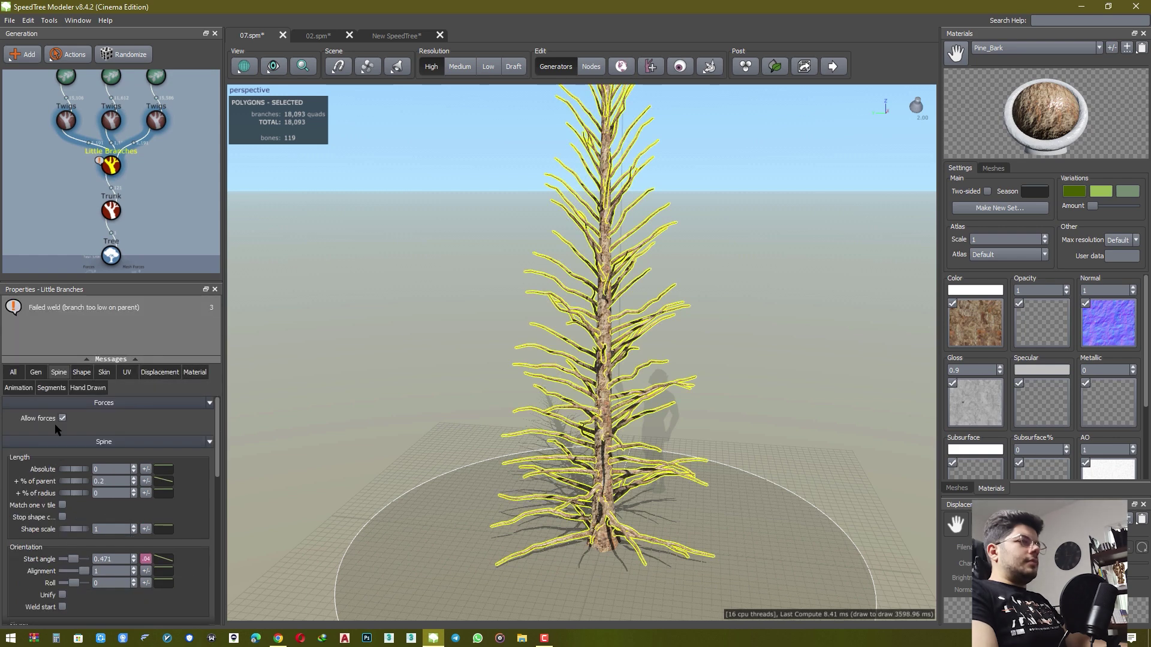
pyautogui.scroll(-3, 30, 534)
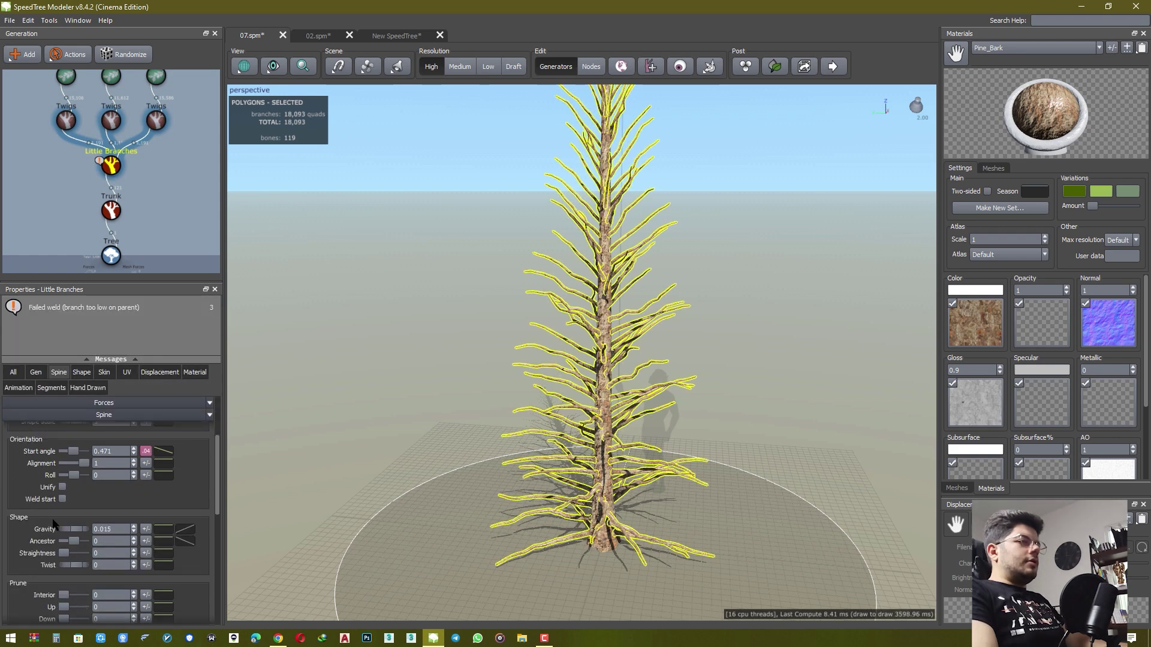
pyautogui.scroll(-3, 219, 468)
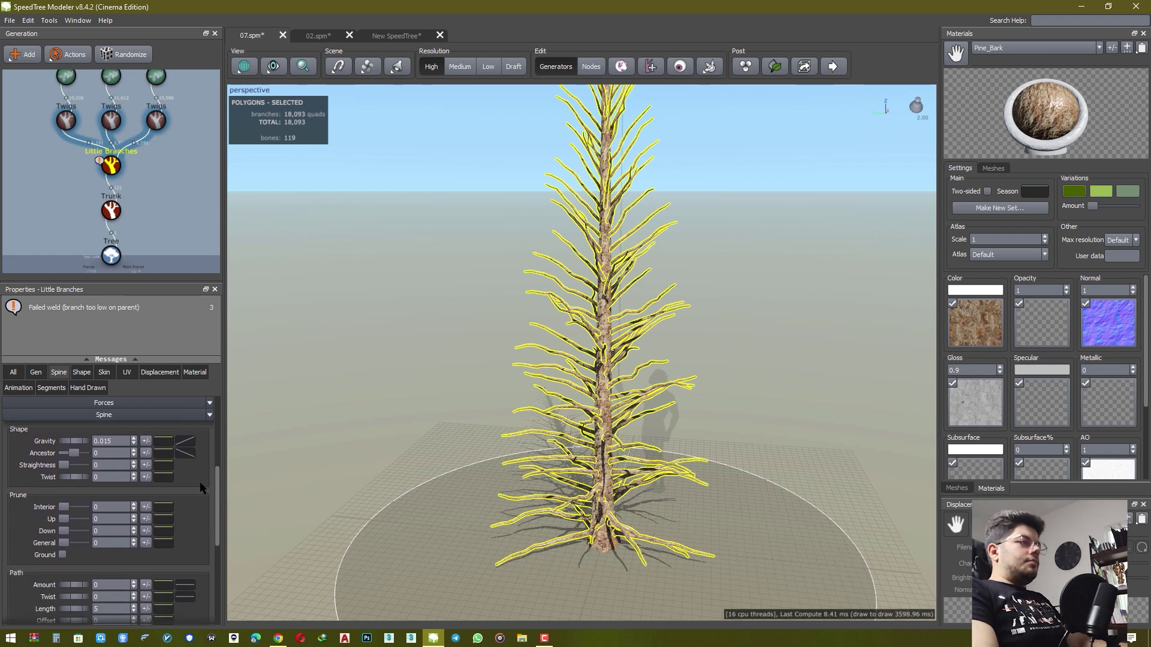
pyautogui.moveTo(217, 488); pyautogui.dragTo(217, 468)
pyautogui.scroll(-2, 506, 482)
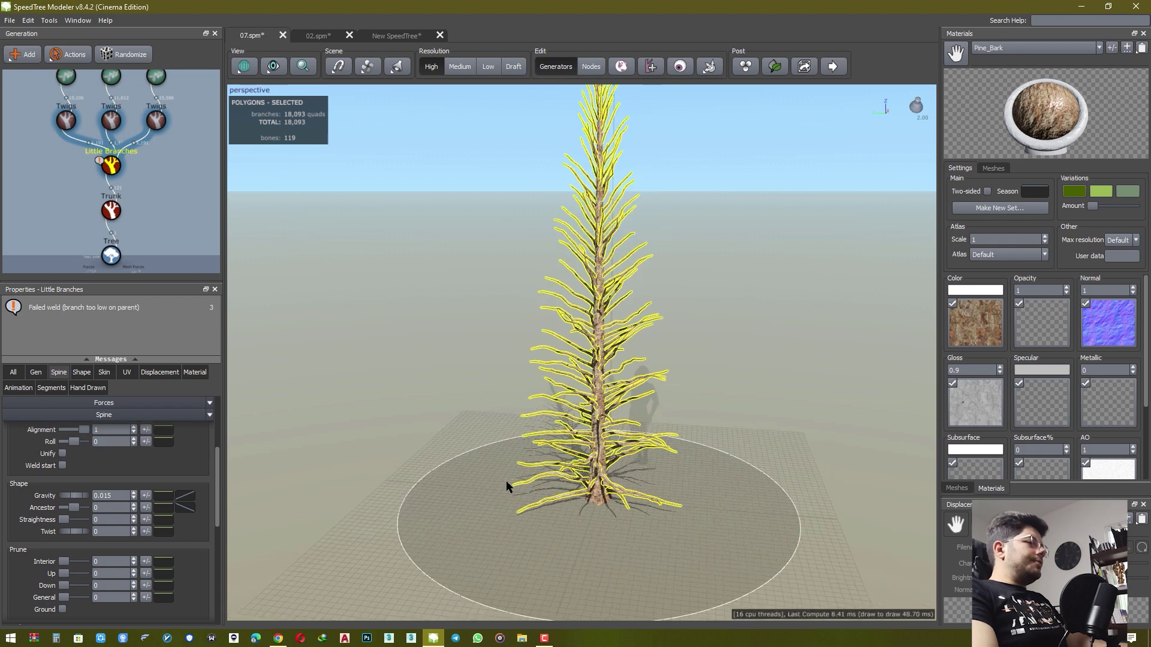
pyautogui.moveTo(506, 482); pyautogui.dragTo(481, 508, button='middle')
pyautogui.moveTo(480, 506)
pyautogui.mouseDown()
pyautogui.moveTo(512, 510)
pyautogui.moveTo(471, 508)
pyautogui.mouseUp()
pyautogui.scroll(4, 472, 508)
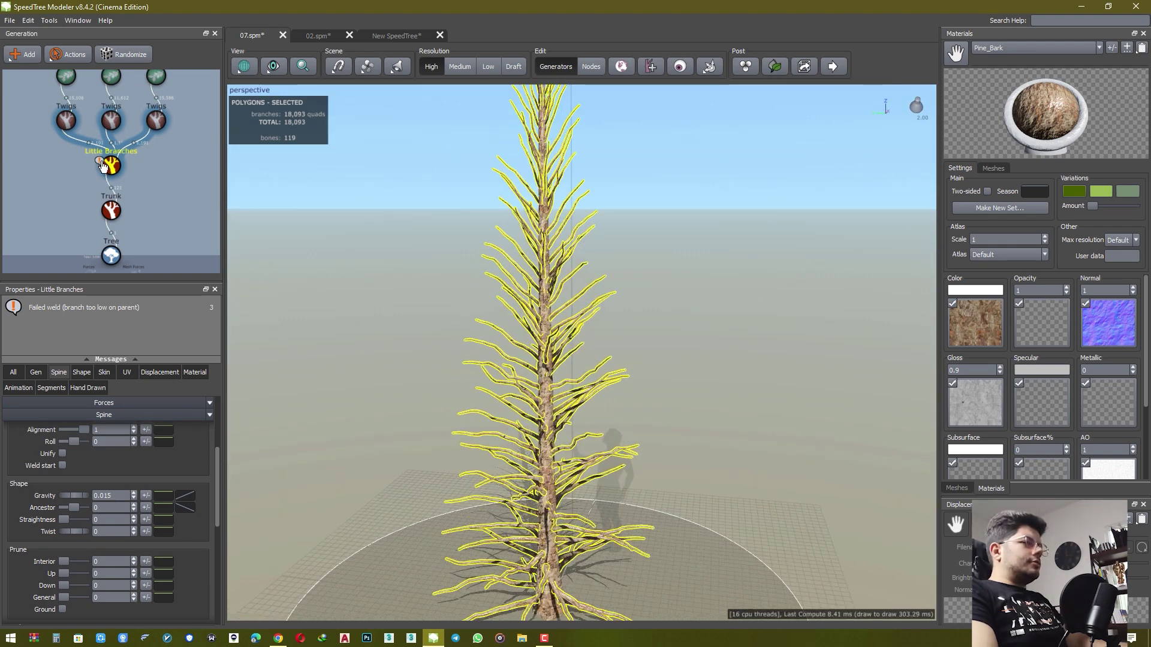
pyautogui.click(79, 495)
pyautogui.moveTo(69, 497); pyautogui.dragTo(76, 497)
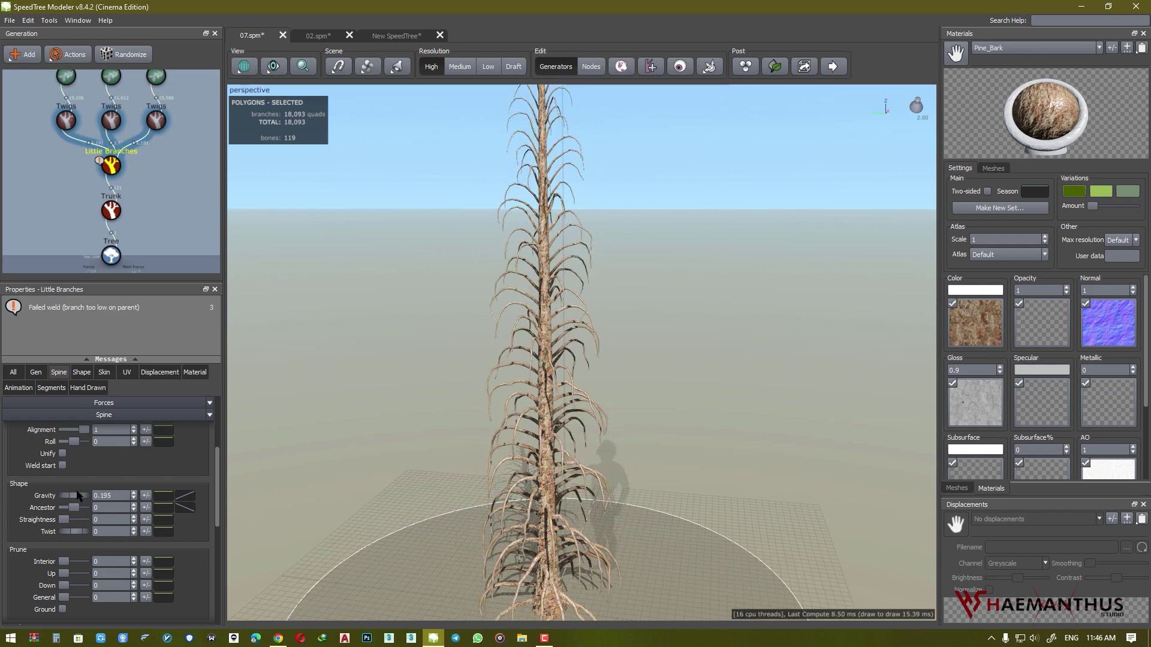
# - Try a negative gravity of about -0.485 on the Little Branches and inspect the whole tree's silhouette
pyautogui.moveTo(79, 497); pyautogui.dragTo(53, 496)
pyautogui.scroll(-3, 362, 438)
pyautogui.moveTo(361, 443); pyautogui.dragTo(429, 452)
pyautogui.press('space')
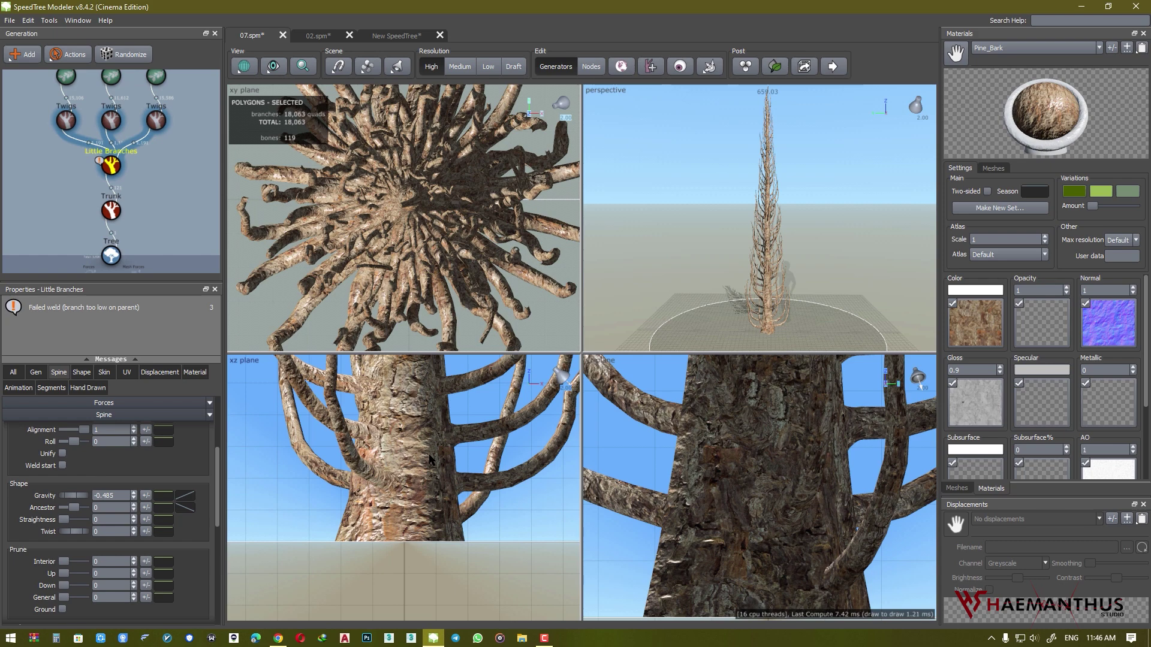
pyautogui.press('space')
pyautogui.scroll(-2, 677, 333)
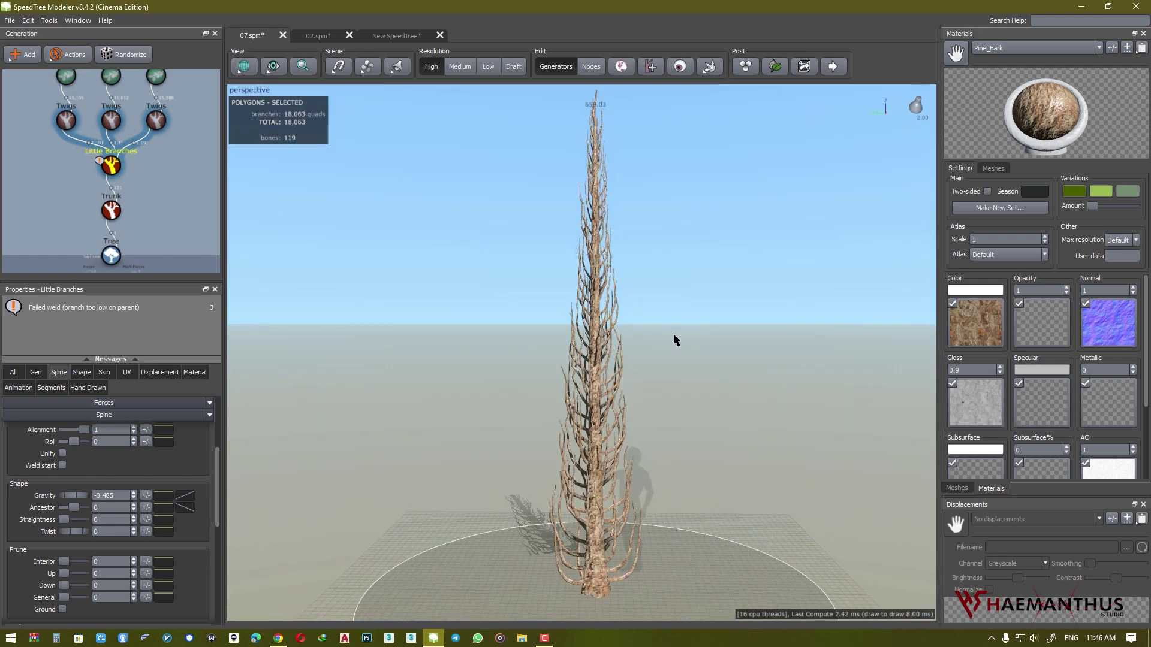
pyautogui.press('F4')
pyautogui.press('F4')
pyautogui.moveTo(696, 283); pyautogui.dragTo(678, 311)
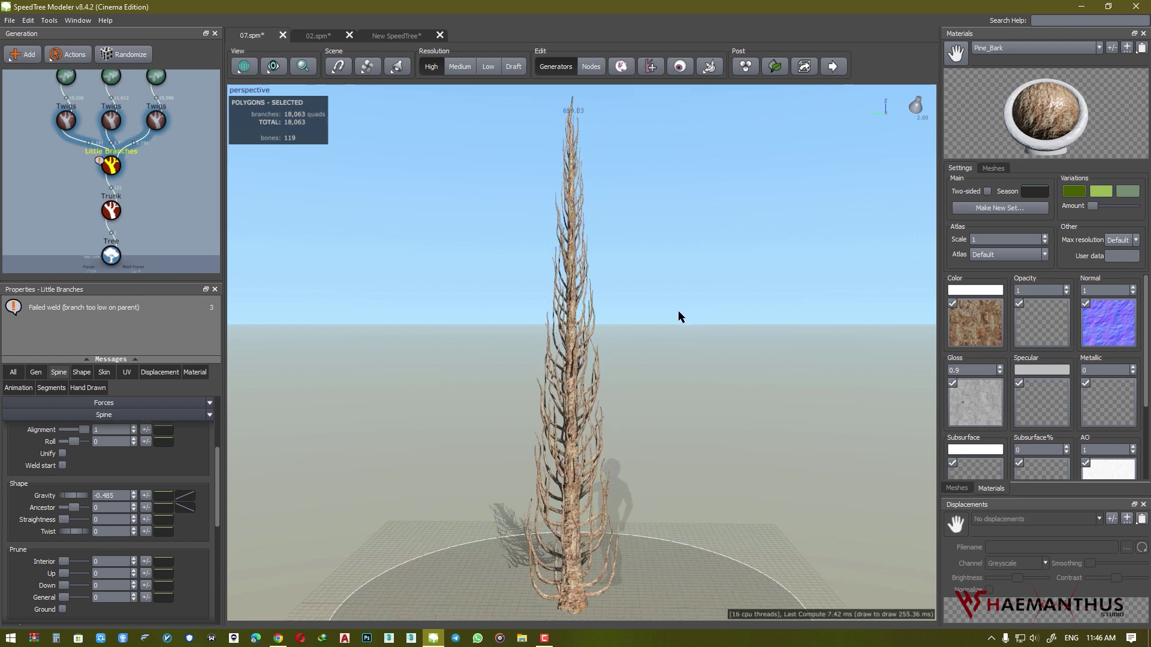
pyautogui.press('F4')
pyautogui.press('F4')
pyautogui.scroll(-1, 678, 311)
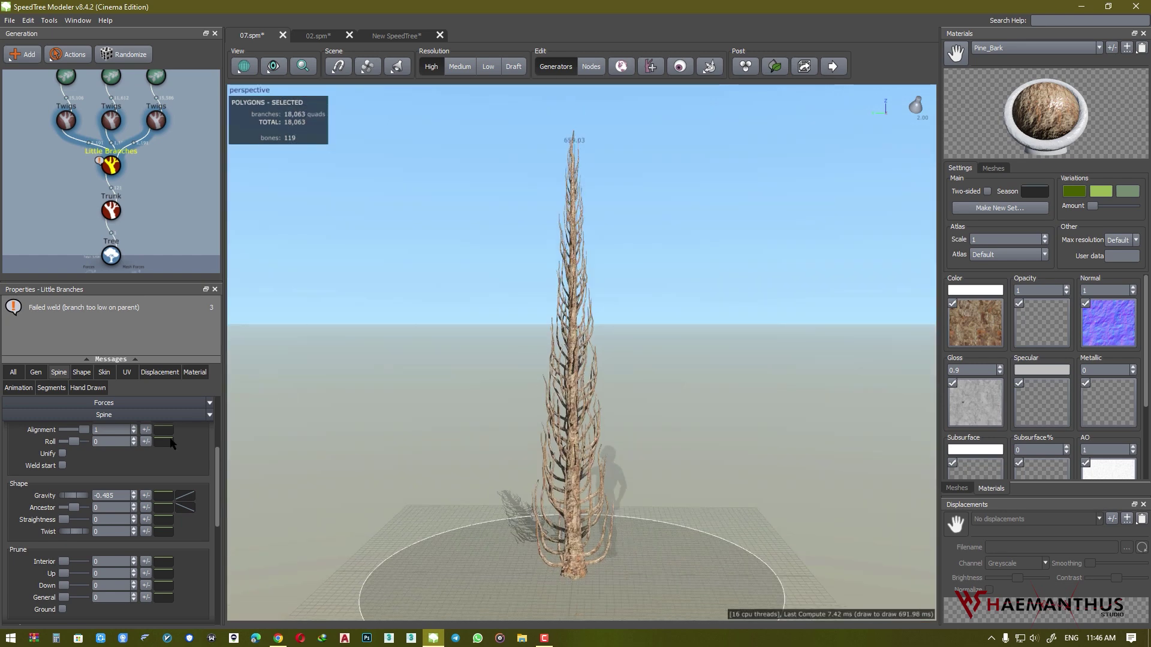
# - Restore the Little Branches' gravity to 0.015 and check the branches along the trunk
pyautogui.moveTo(79, 497); pyautogui.dragTo(100, 495)
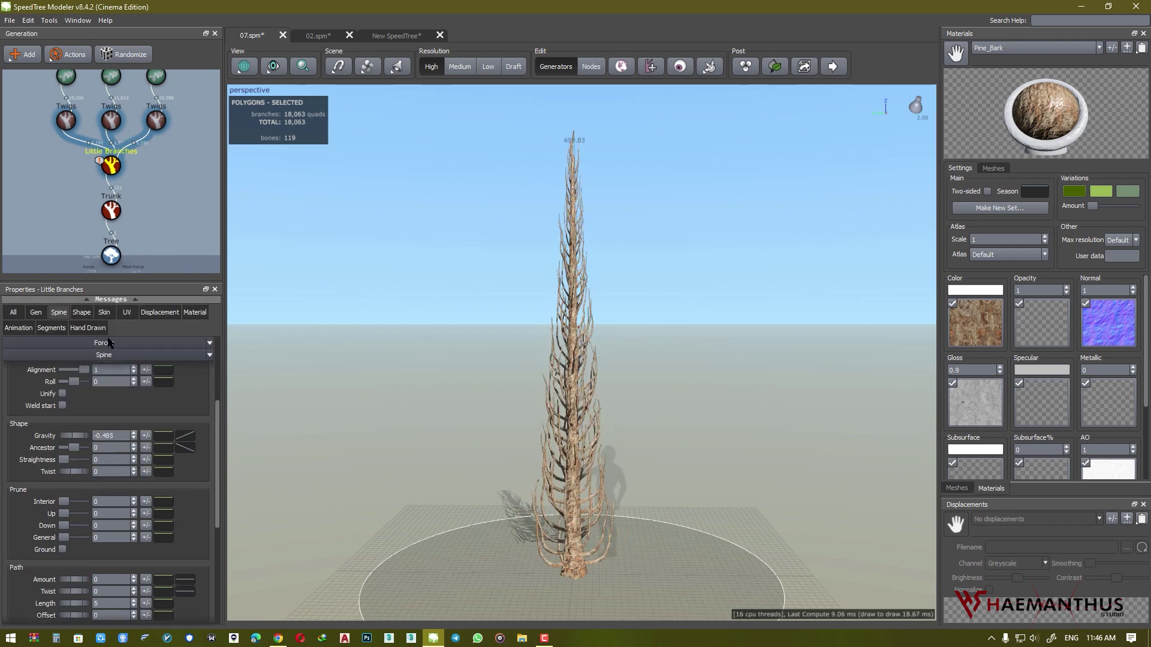
pyautogui.click(112, 166)
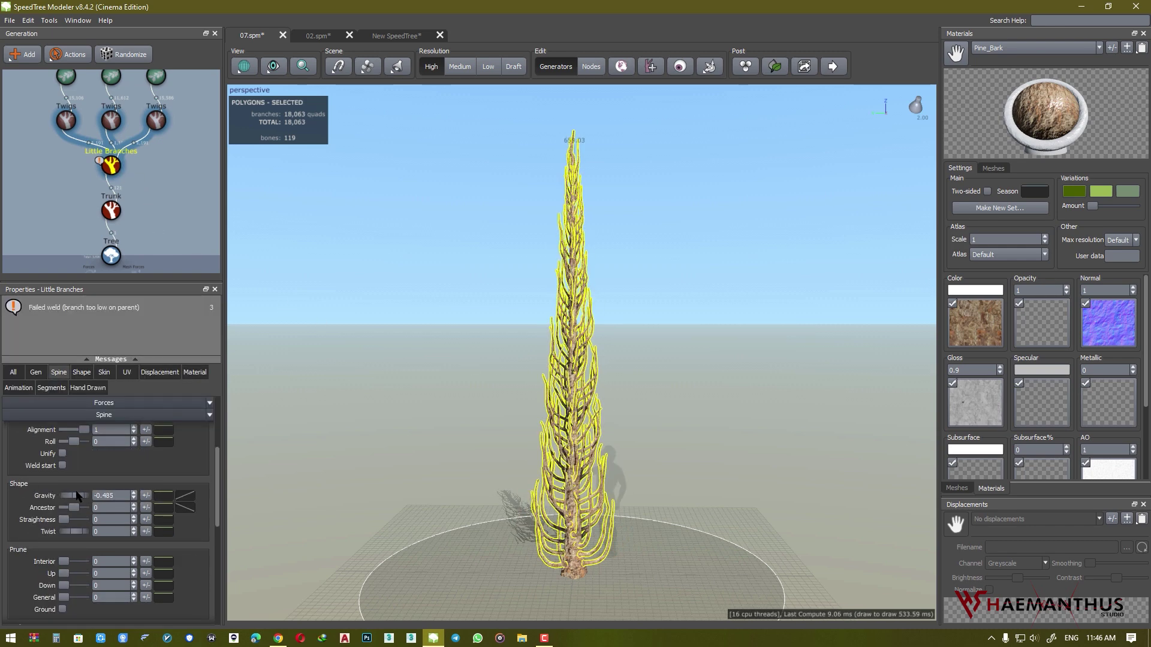
pyautogui.moveTo(79, 498); pyautogui.dragTo(110, 503)
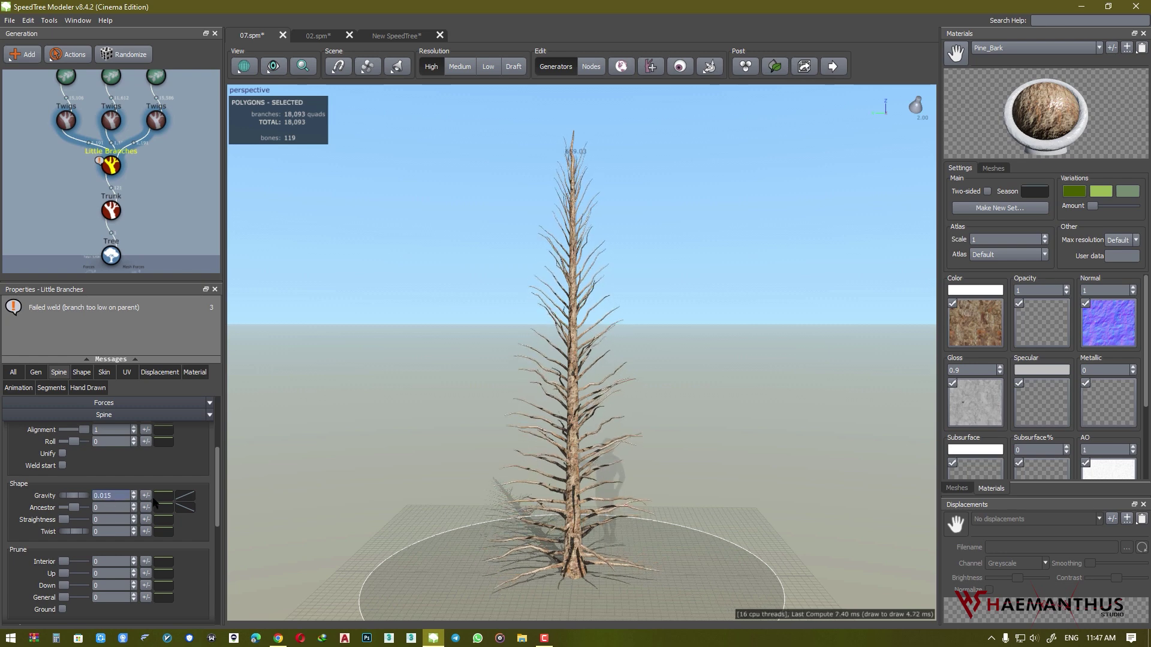
pyautogui.scroll(-2, 494, 473)
pyautogui.moveTo(494, 472)
pyautogui.mouseDown()
pyautogui.moveTo(467, 490)
pyautogui.moveTo(494, 500)
pyautogui.moveTo(498, 478)
pyautogui.moveTo(487, 477)
pyautogui.mouseUp()
pyautogui.scroll(5, 503, 526)
pyautogui.moveTo(528, 361)
pyautogui.mouseDown(button='middle')
pyautogui.moveTo(532, 408)
pyautogui.moveTo(527, 383)
pyautogui.mouseUp(button='middle')
pyautogui.scroll(-4, 529, 388)
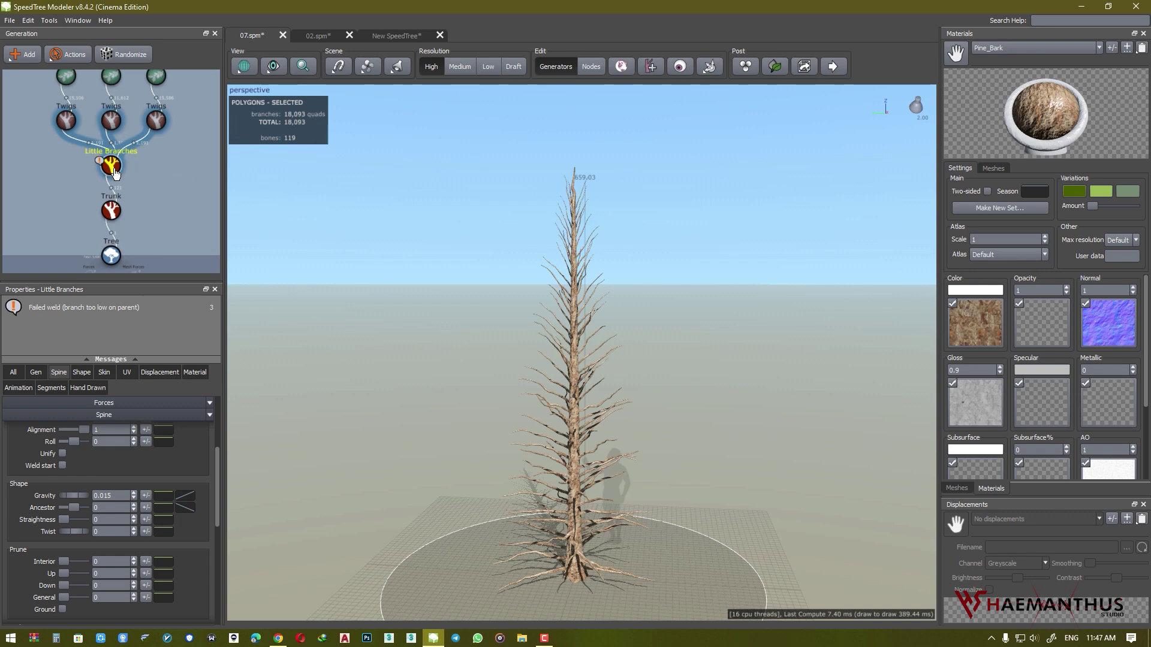
# - Unhide the rightmost of the three Twigs generators above Little Branches
pyautogui.click(158, 121)
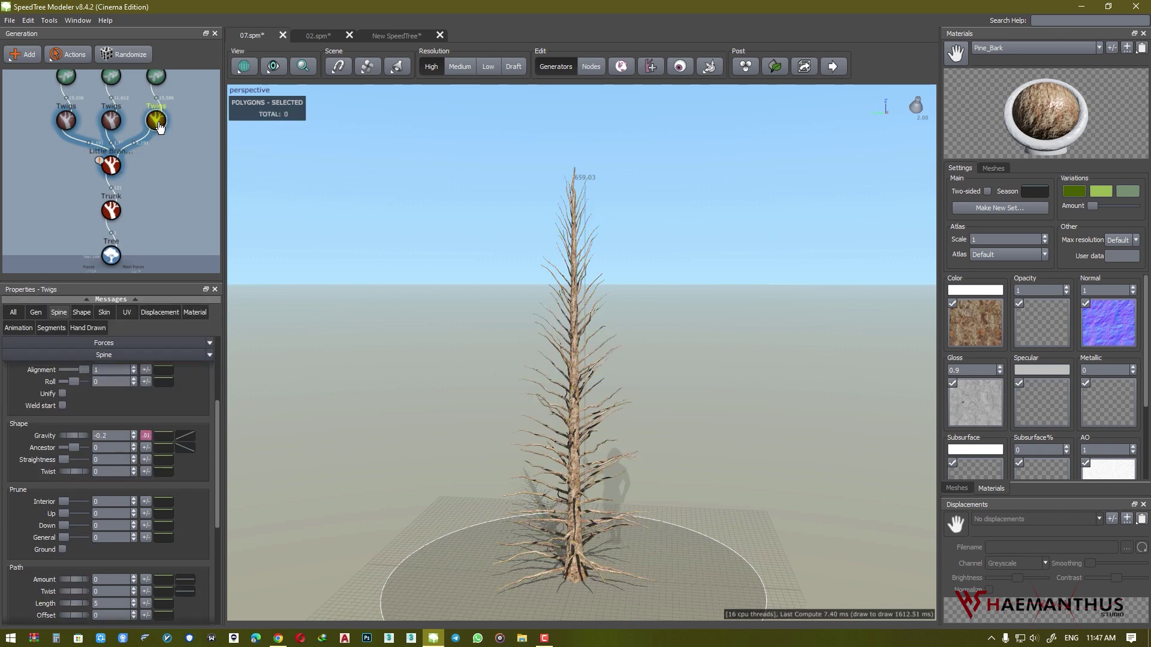
pyautogui.scroll(2, 383, 306)
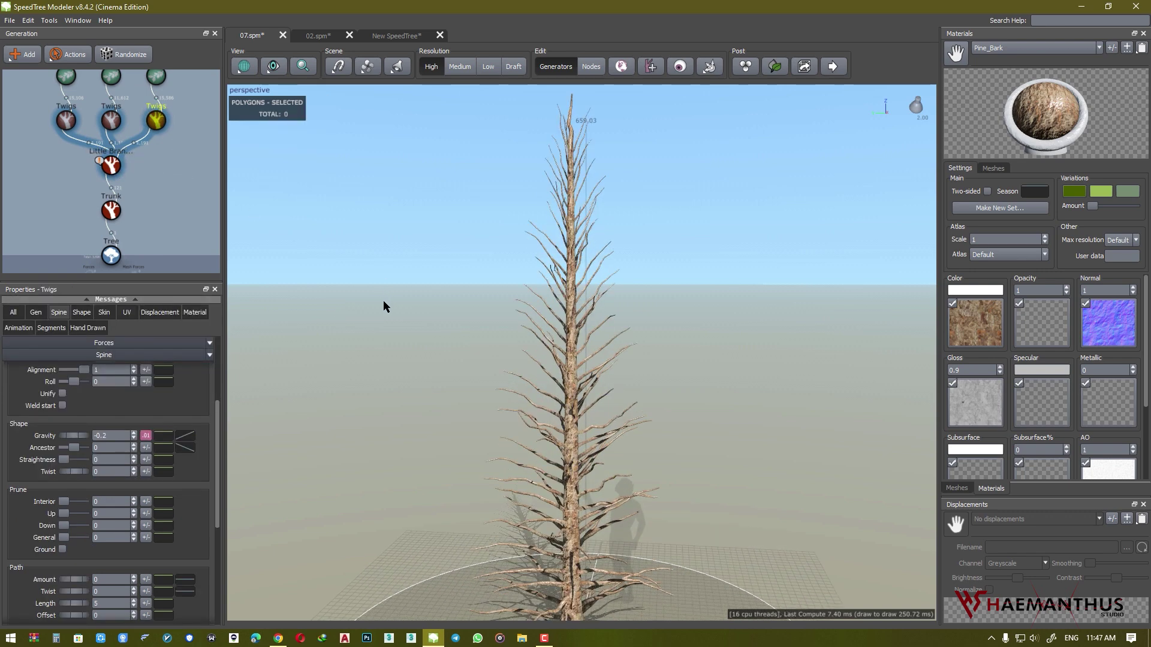
pyautogui.doubleClick(156, 118)
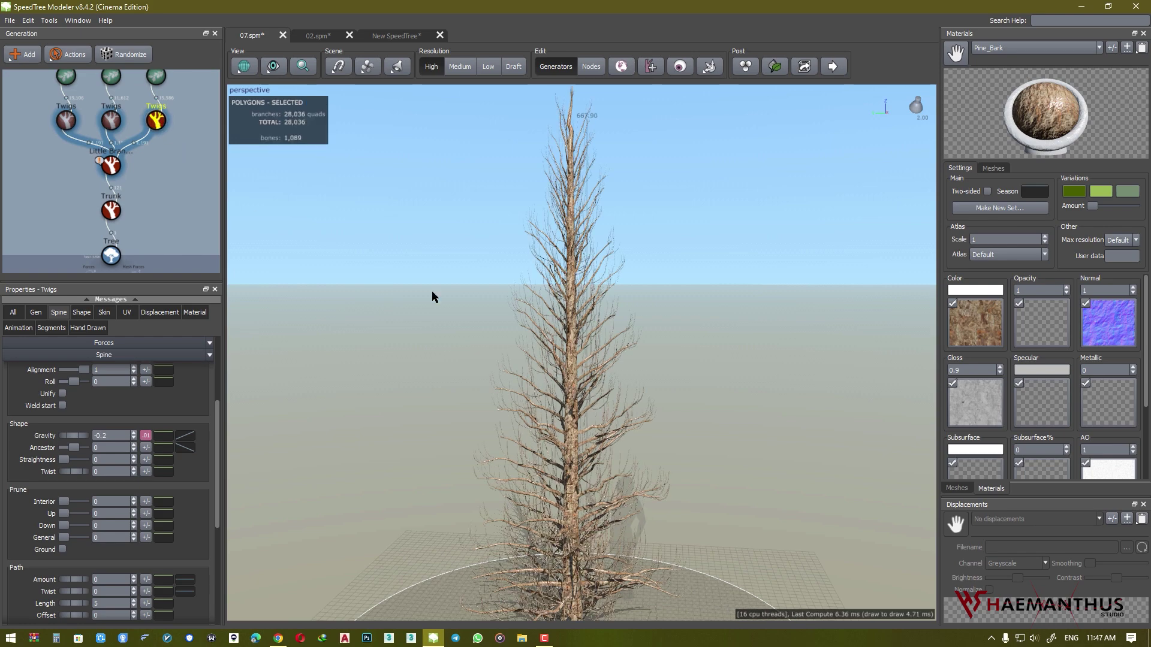
# - Examine how the twigs grow along the little branches, from the tree's base to its top
pyautogui.scroll(4, 506, 213)
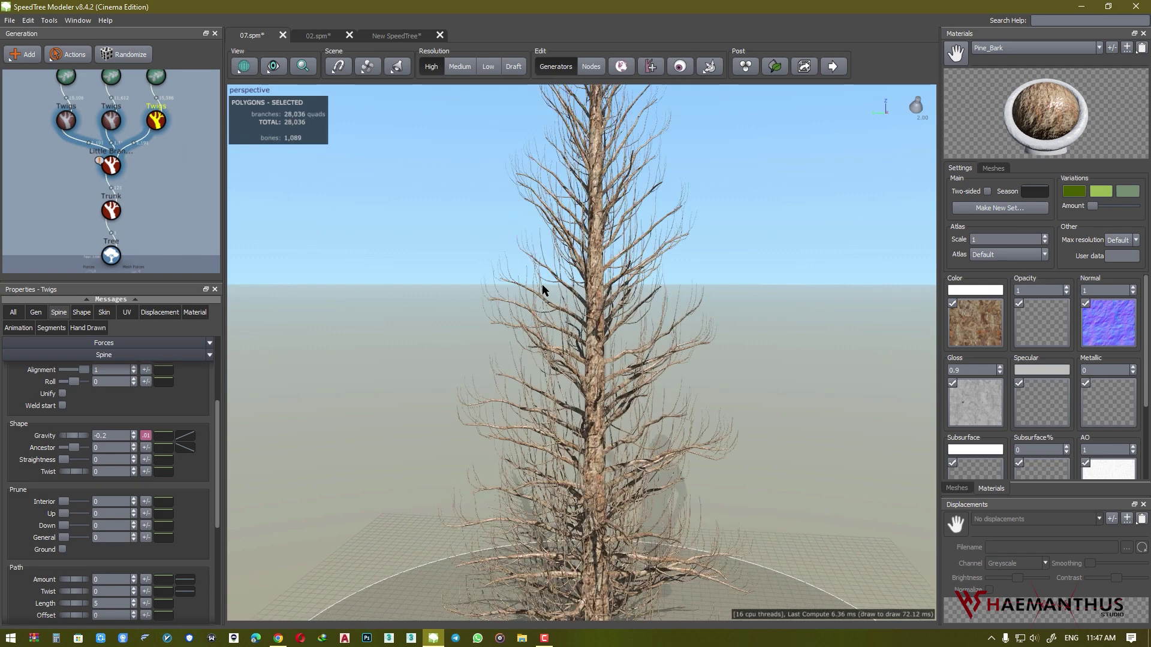
pyautogui.scroll(5, 543, 290)
pyautogui.moveTo(541, 312); pyautogui.dragTo(553, 267, button='middle')
pyautogui.moveTo(552, 265); pyautogui.dragTo(552, 250)
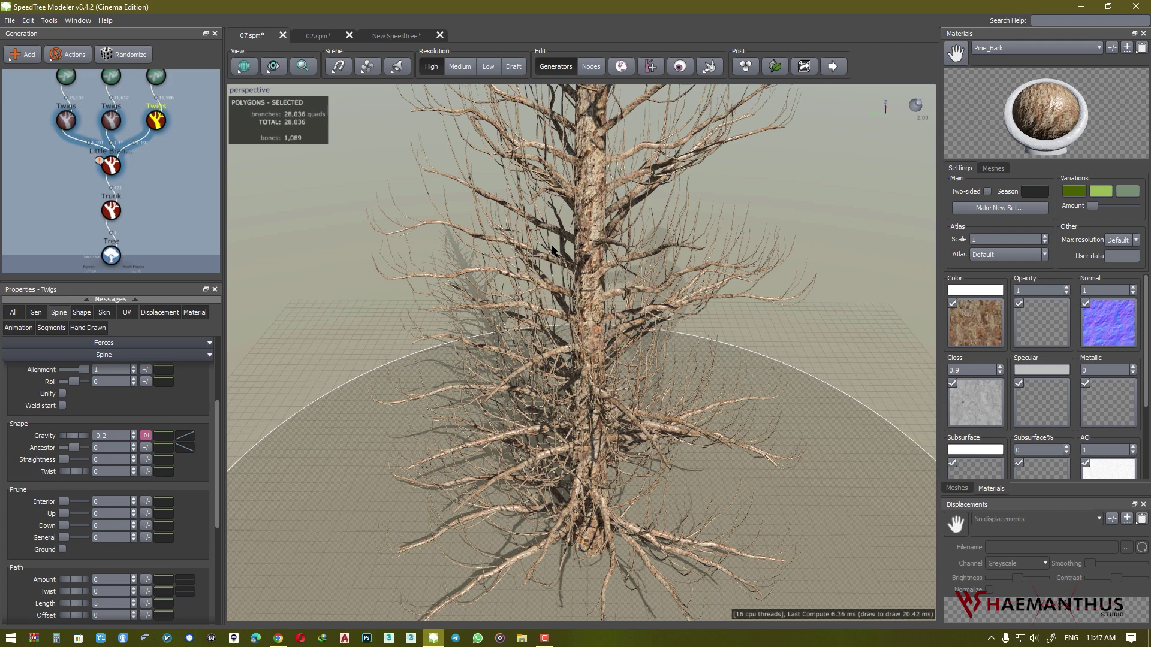
pyautogui.moveTo(551, 251); pyautogui.dragTo(543, 301)
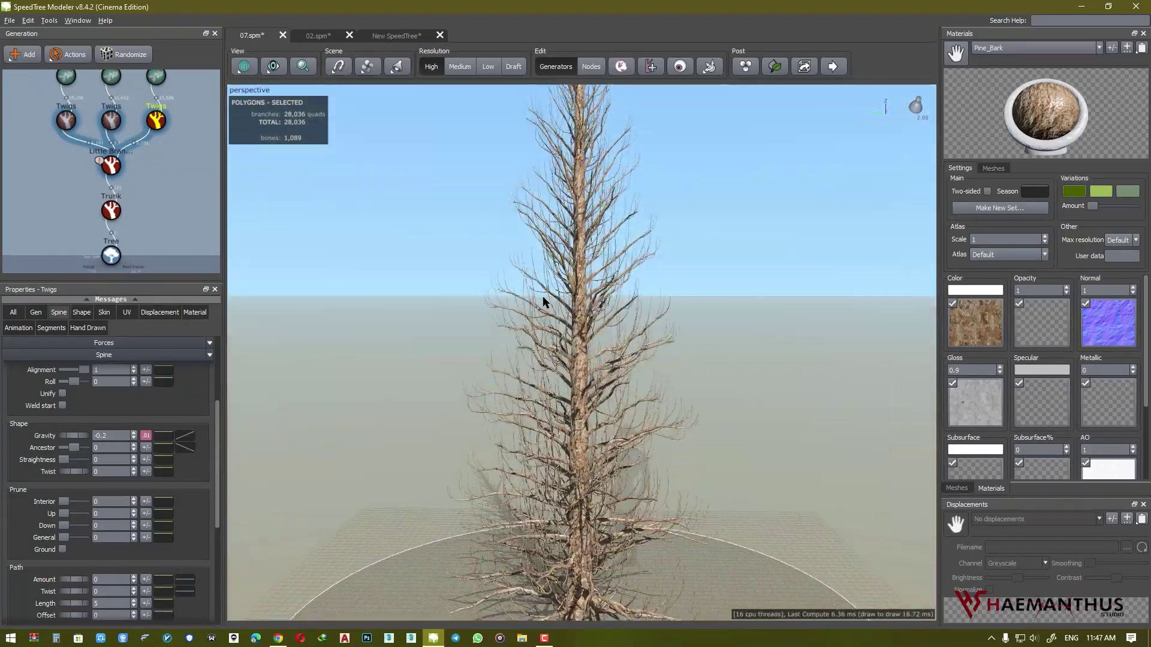
pyautogui.moveTo(475, 325); pyautogui.dragTo(508, 289)
pyautogui.scroll(-5, 501, 293)
pyautogui.moveTo(501, 292); pyautogui.dragTo(497, 337, button='middle')
pyautogui.moveTo(498, 337); pyautogui.dragTo(499, 327)
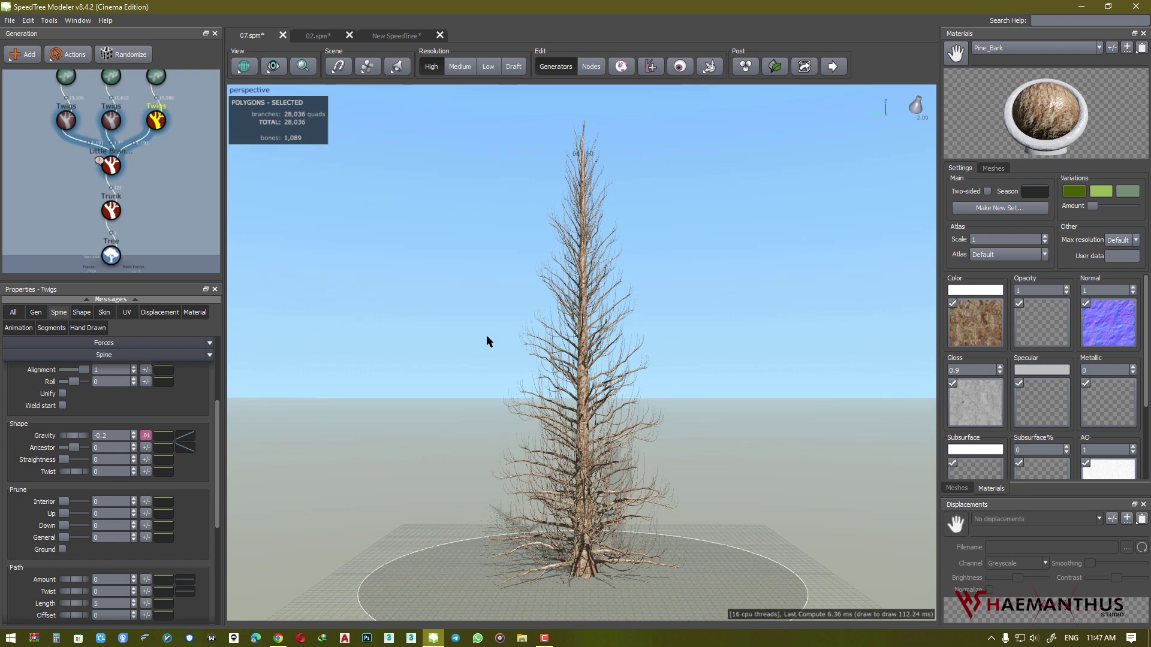
pyautogui.moveTo(513, 364); pyautogui.dragTo(514, 374)
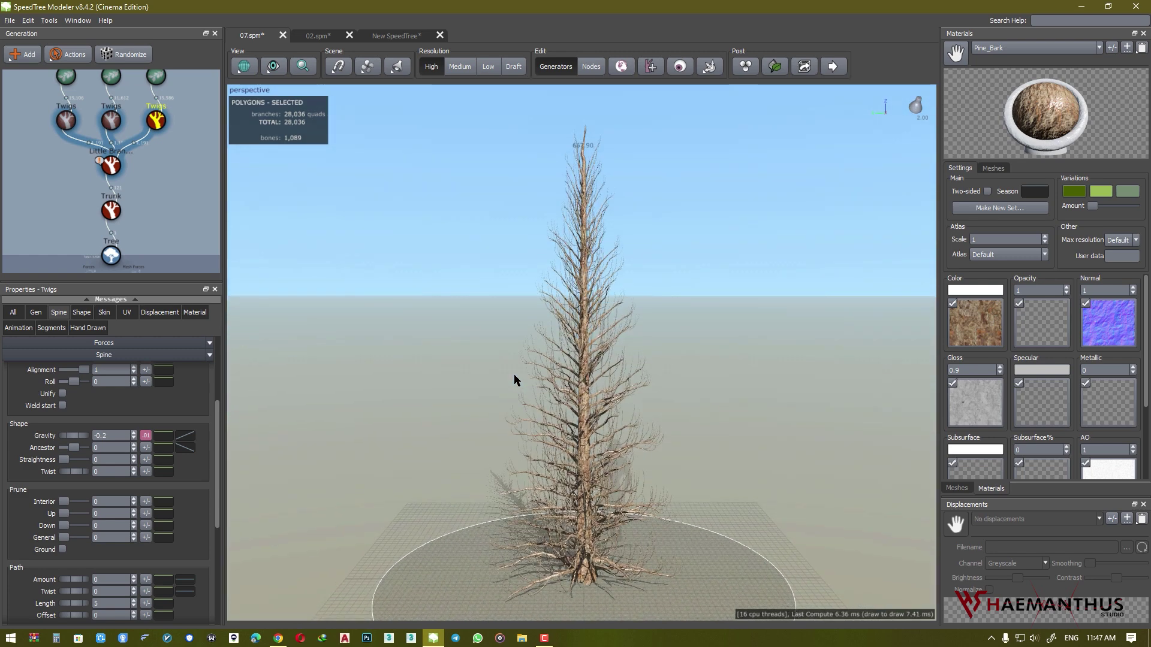
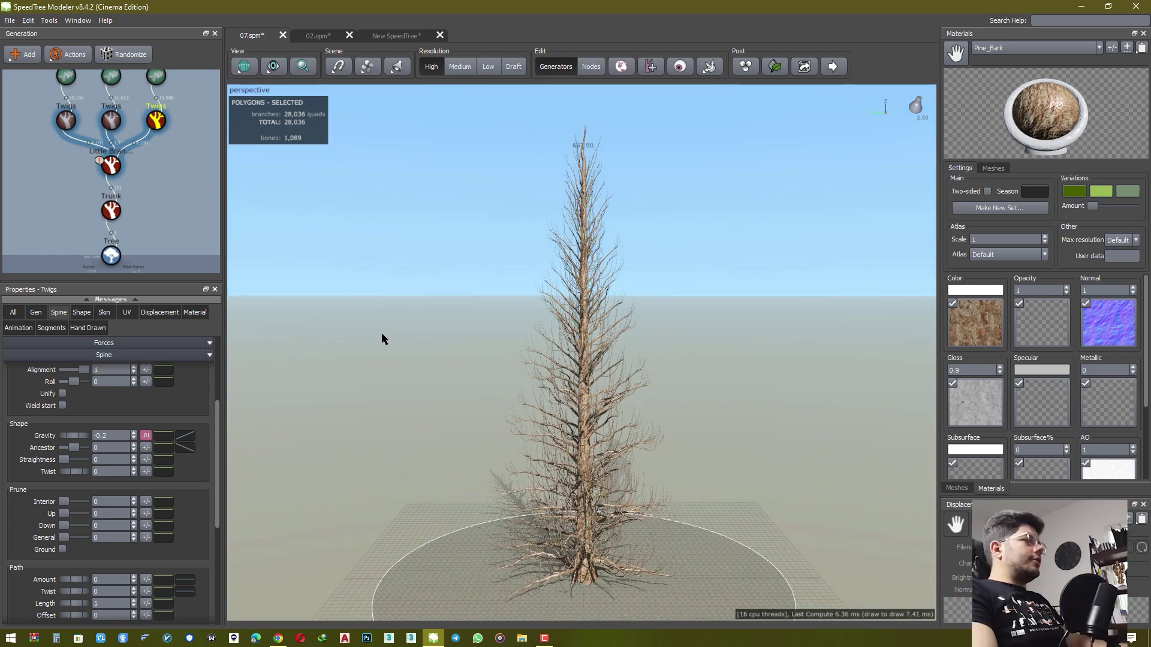
pyautogui.scroll(2, 410, 345)
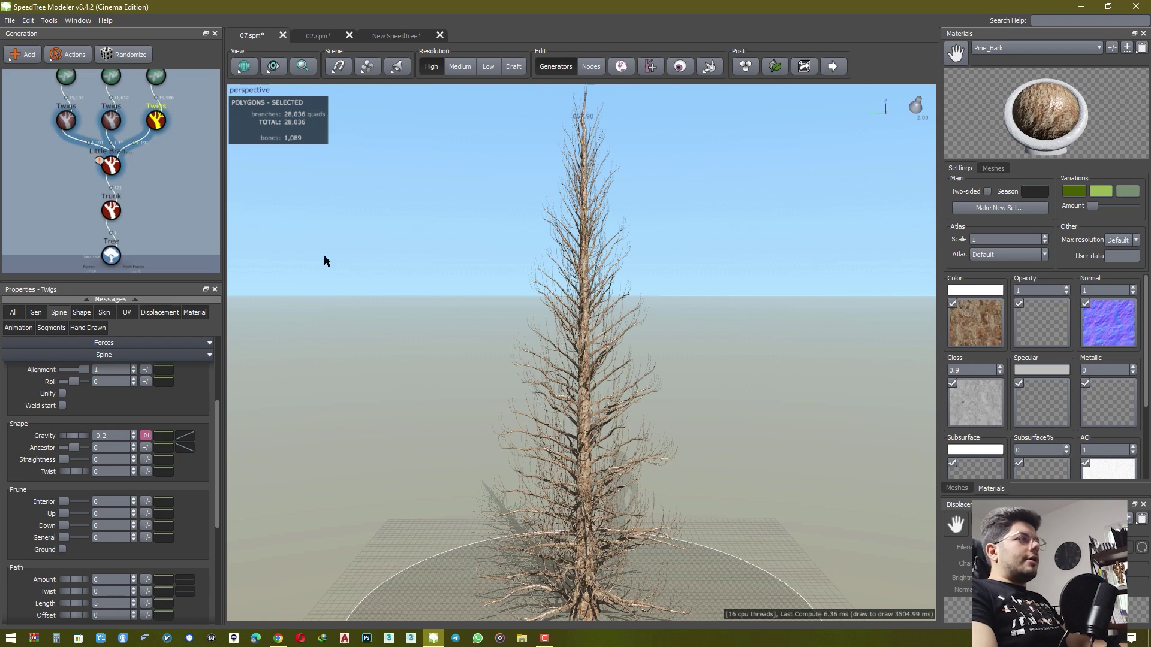
# - Review the rightmost Twigs generator's generation, spine and skin properties against the highlighted twigs
pyautogui.click(157, 122)
pyautogui.scroll(1, 456, 291)
pyautogui.moveTo(476, 283); pyautogui.dragTo(368, 275)
pyautogui.click(36, 313)
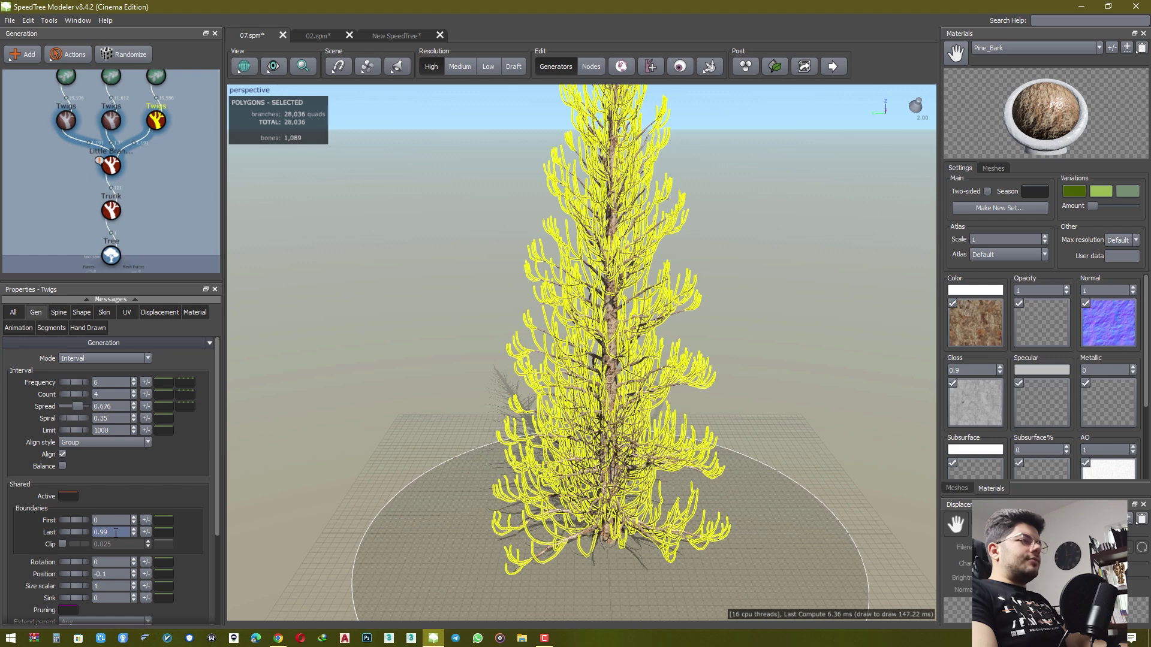
pyautogui.click(57, 311)
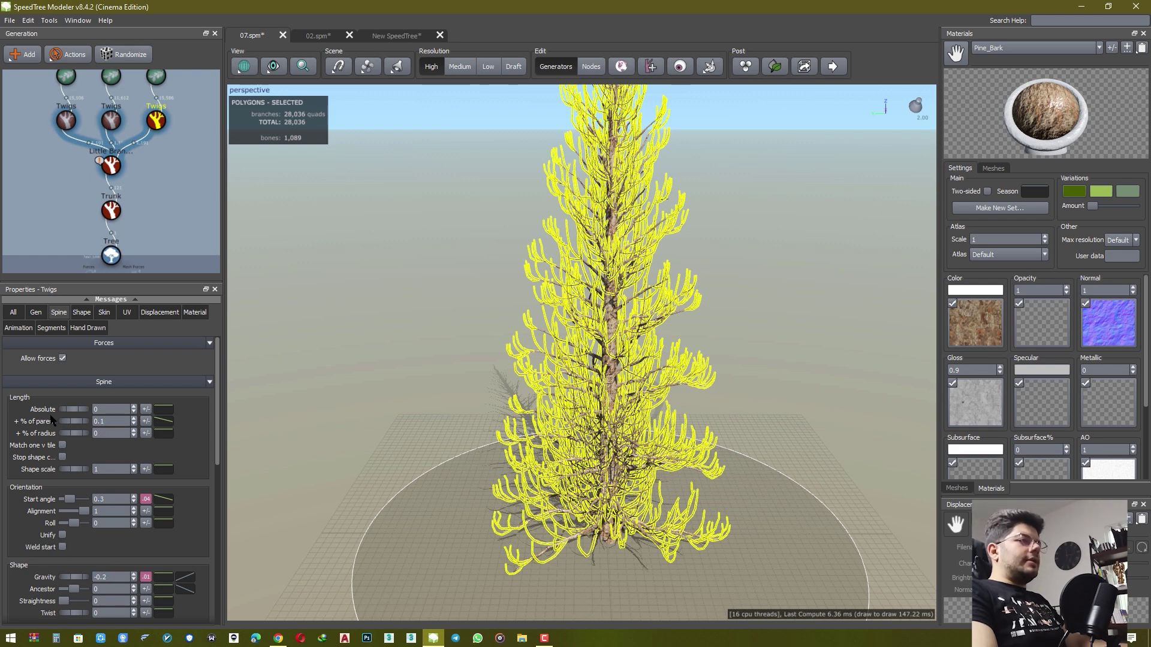
pyautogui.click(104, 312)
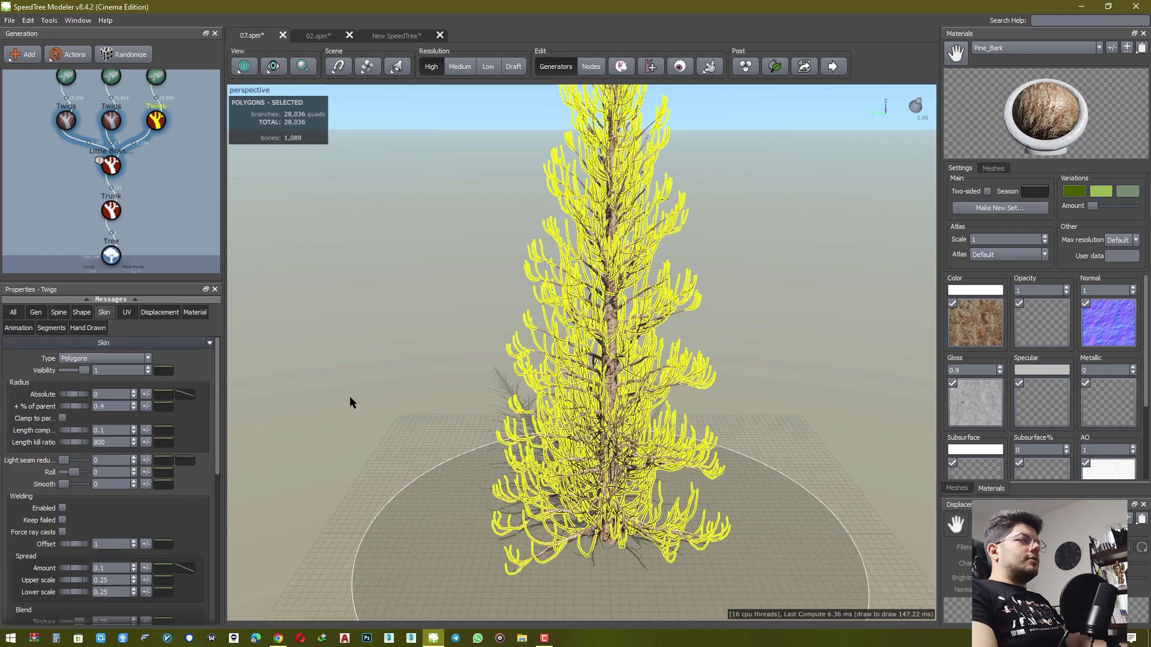
pyautogui.moveTo(527, 387); pyautogui.dragTo(534, 352)
pyautogui.scroll(-2, 25, 464)
pyautogui.scroll(2, 27, 456)
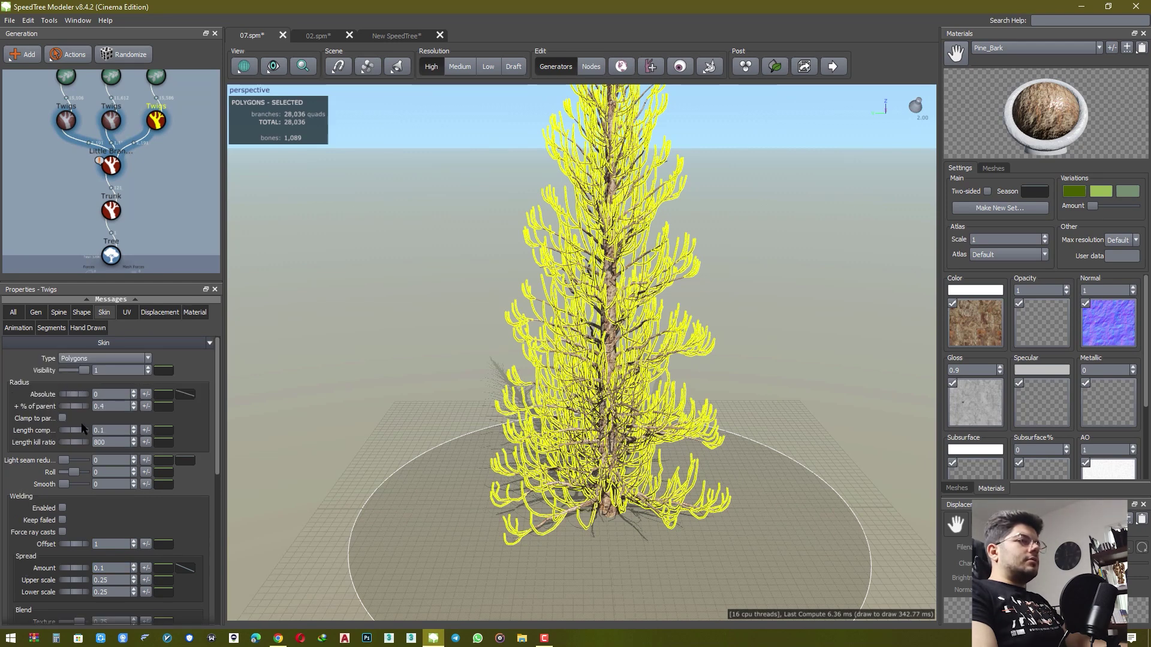
pyautogui.moveTo(216, 409)
pyautogui.mouseDown()
pyautogui.moveTo(218, 490)
pyautogui.moveTo(221, 391)
pyautogui.mouseUp()
# - Examine the rightmost Twigs generator's generation settings, including boundaries, position, pruning and the Extend parent options
pyautogui.click(35, 312)
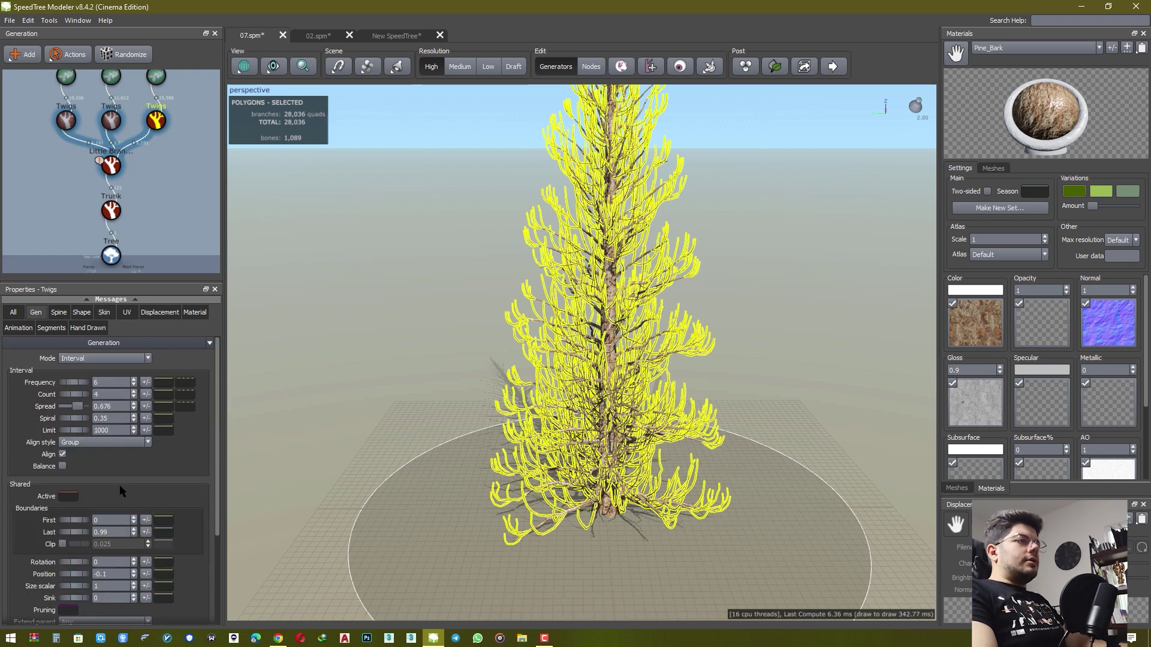
pyautogui.scroll(-3, 18, 519)
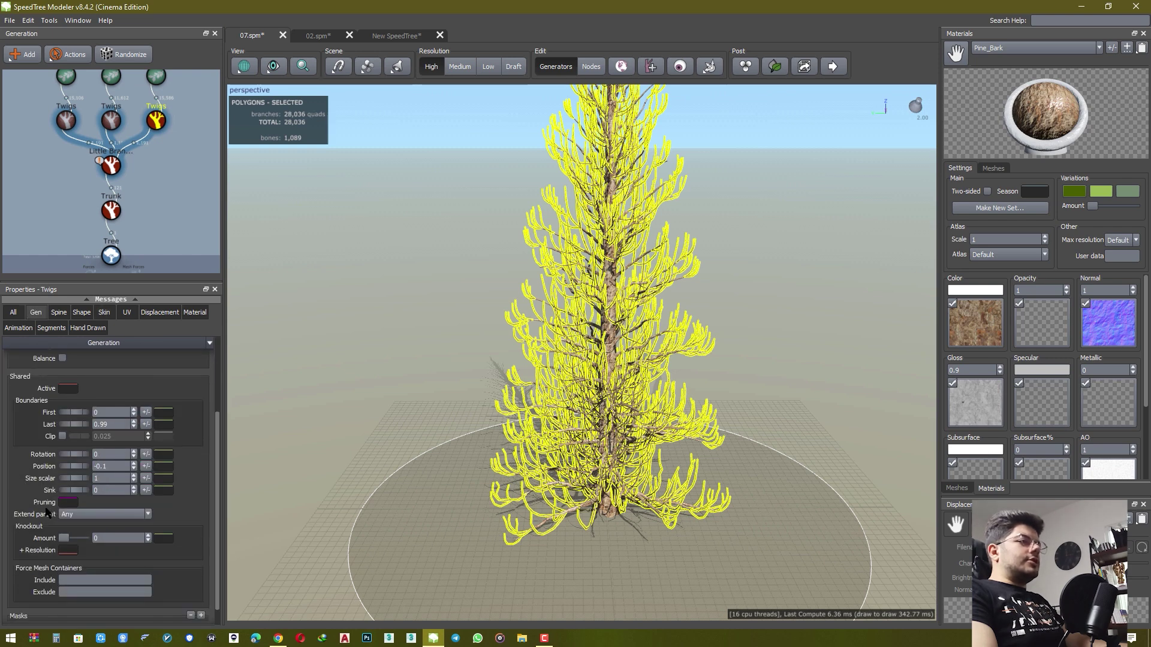
pyautogui.scroll(-1, 528, 441)
pyautogui.moveTo(528, 440); pyautogui.dragTo(511, 493, button='middle')
pyautogui.moveTo(511, 493); pyautogui.dragTo(523, 445)
pyautogui.click(75, 515)
pyautogui.click(42, 502)
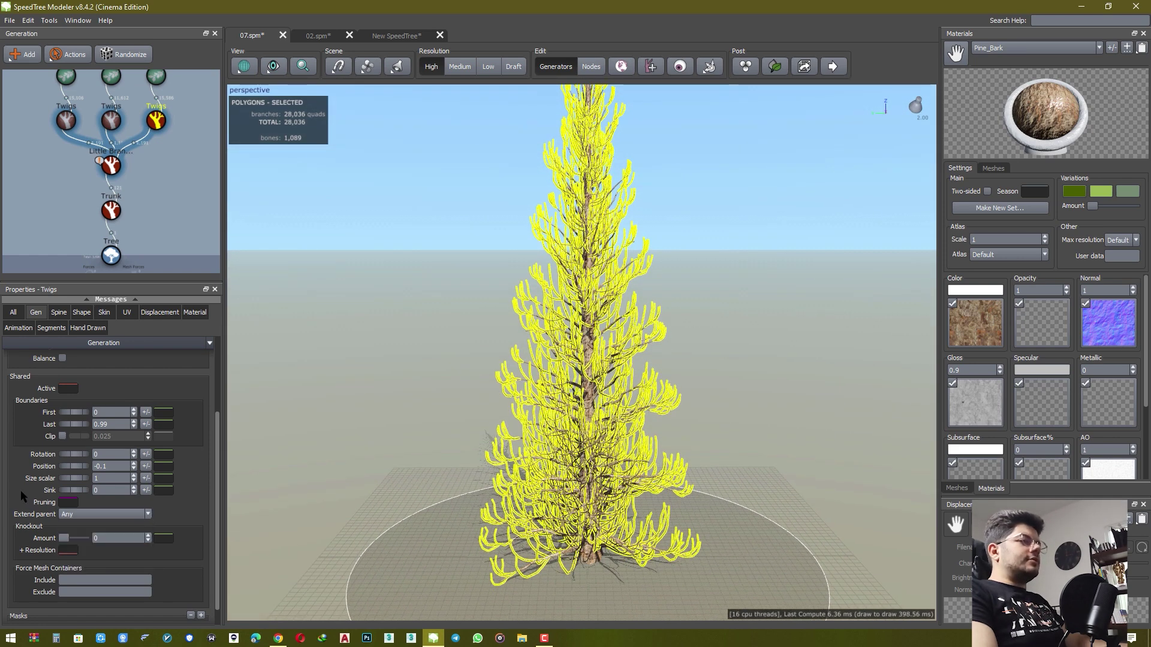
pyautogui.scroll(3, 20, 490)
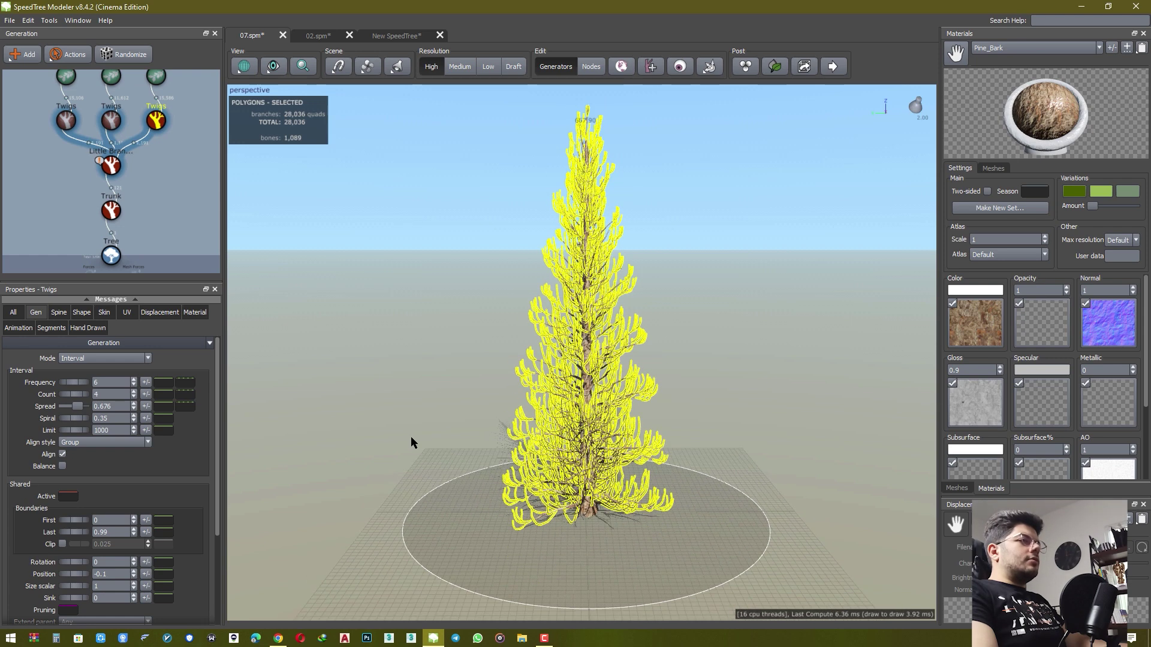
# - Review the Little Branches generator's generation settings, including its boundaries and Extend parent options
pyautogui.click(411, 435)
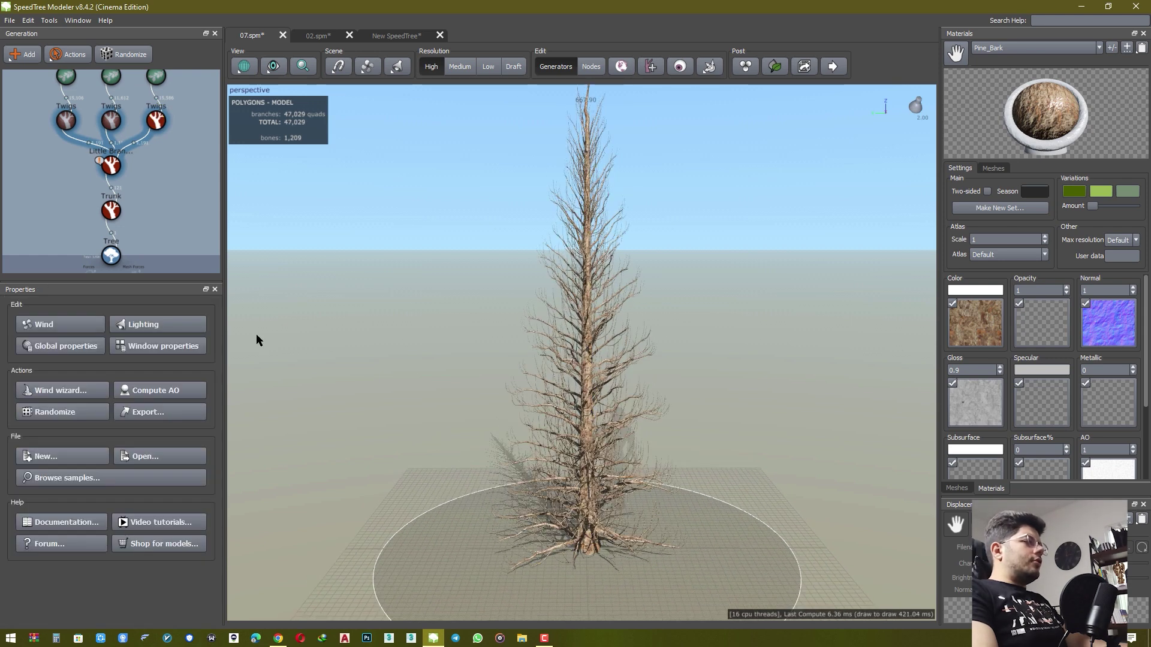
pyautogui.click(110, 166)
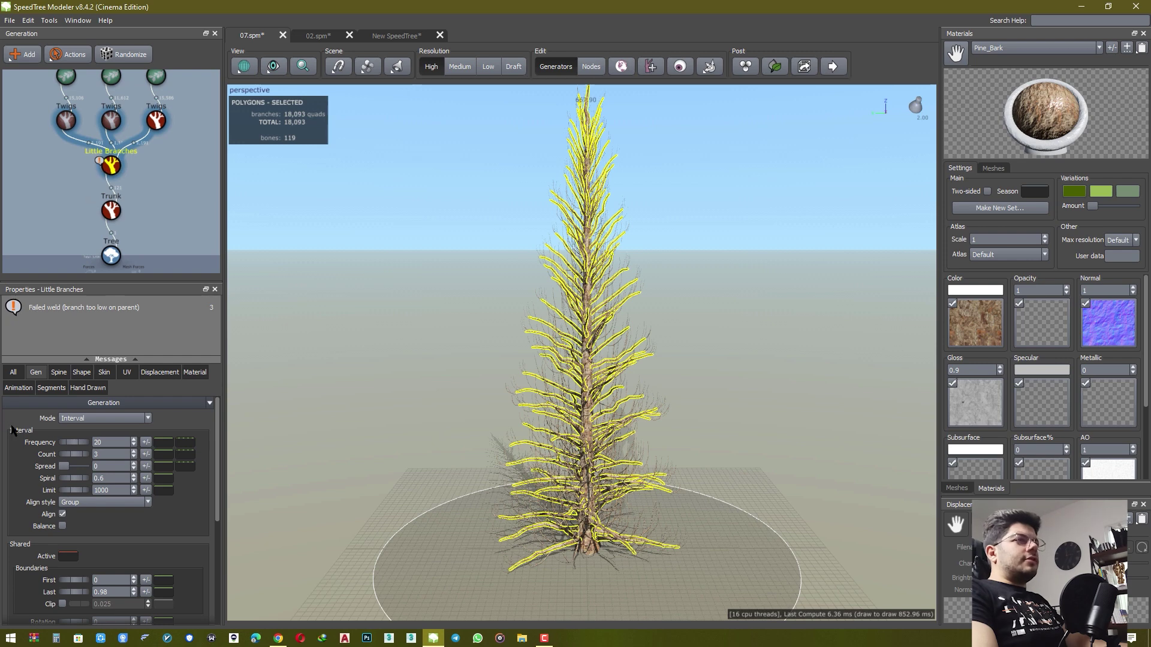
pyautogui.scroll(-4, 24, 476)
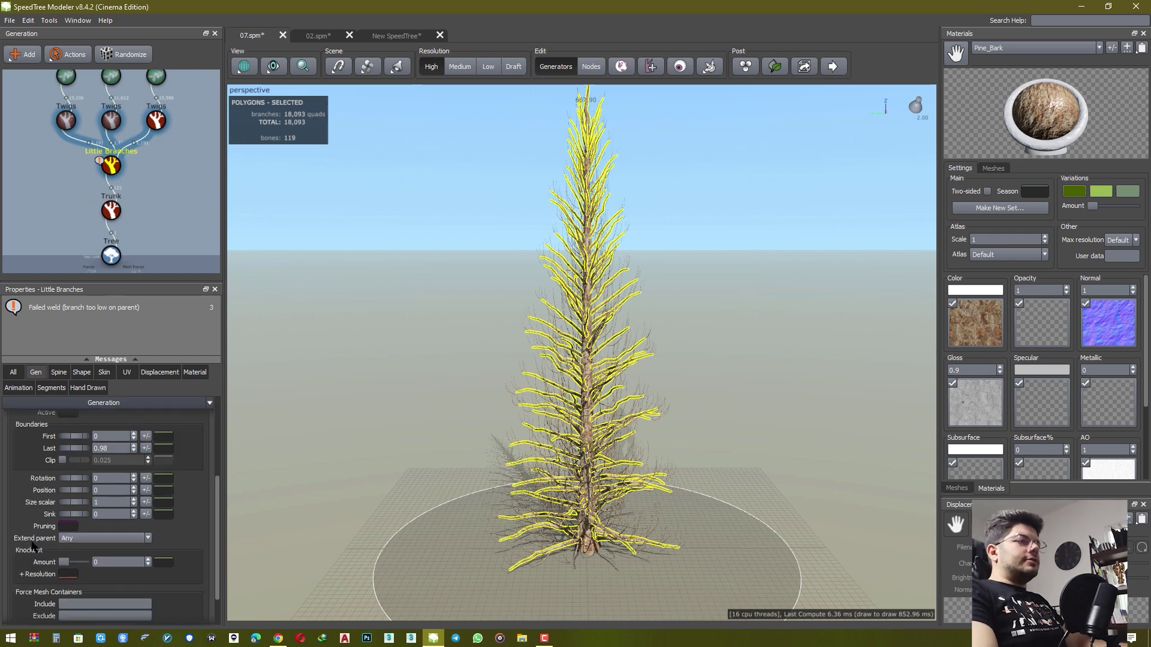
pyautogui.click(74, 539)
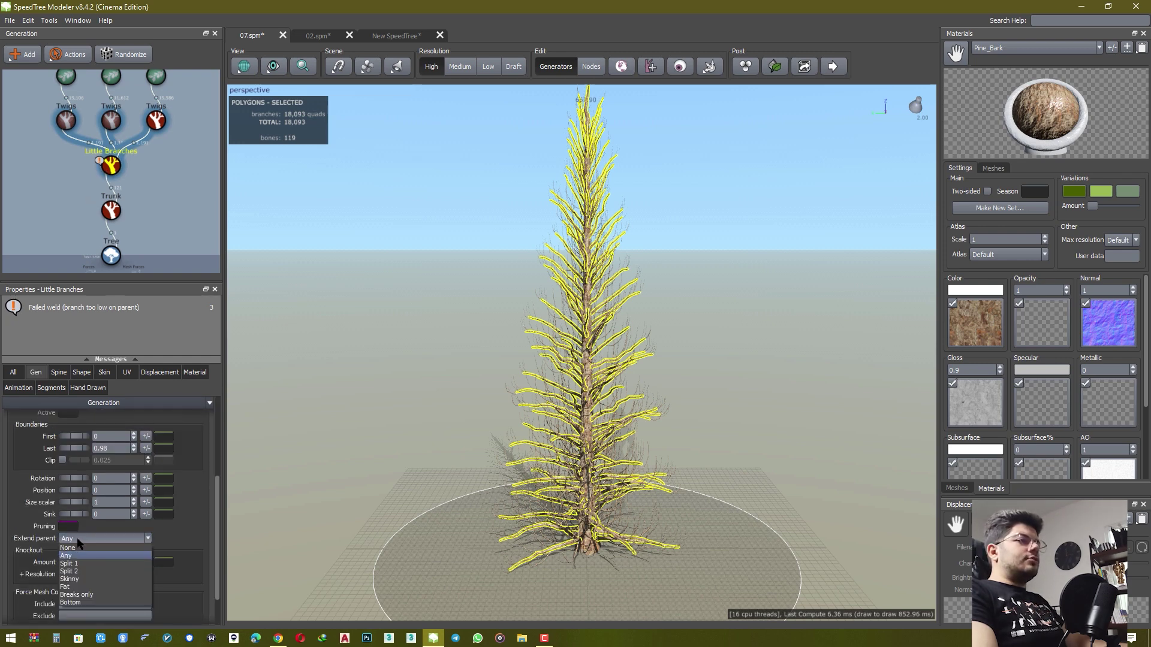
pyautogui.click(77, 539)
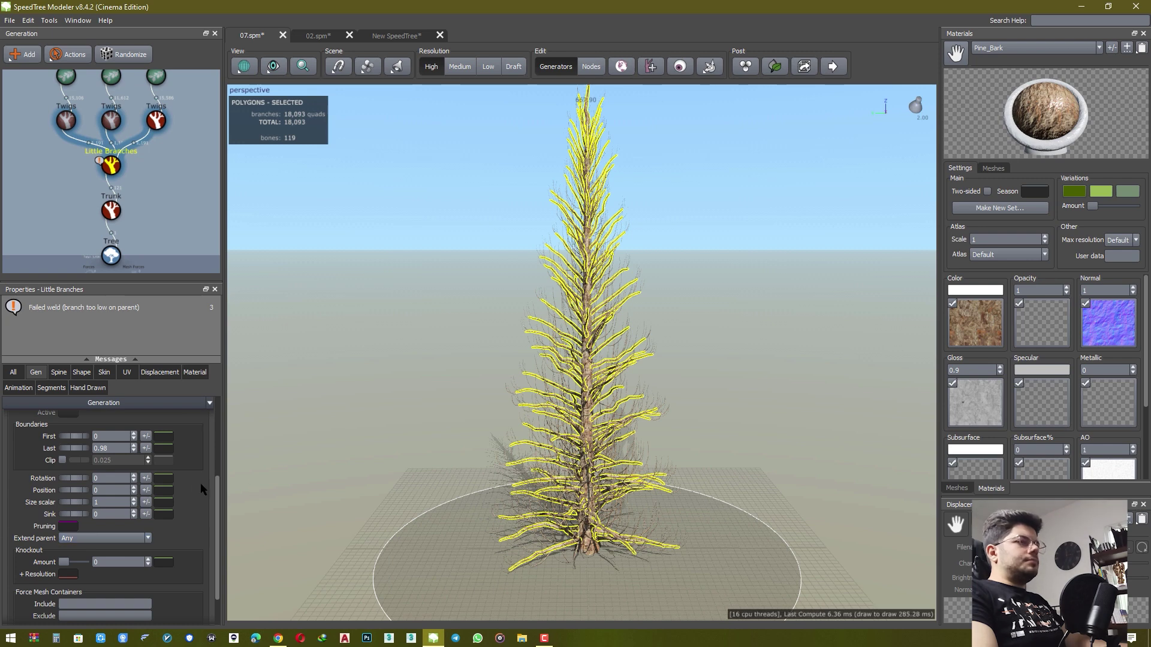
pyautogui.click(174, 207)
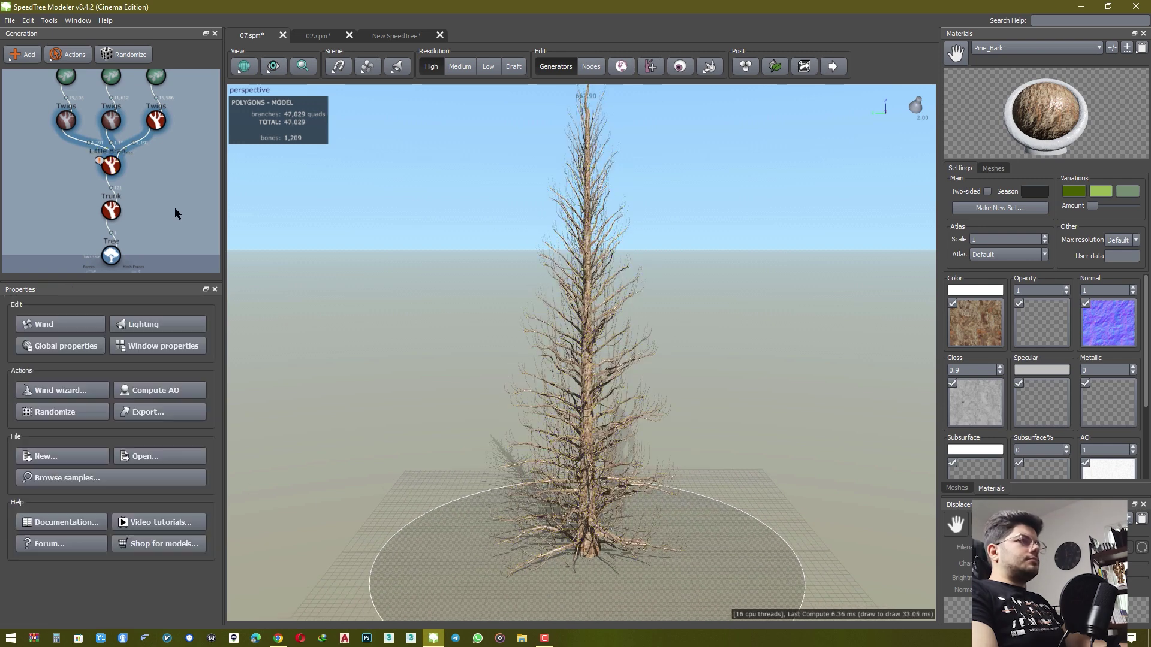
# - Unhide the middle Twigs generator above Little Branches and inspect the added twigs on the tree
pyautogui.click(112, 123)
pyautogui.click(163, 124)
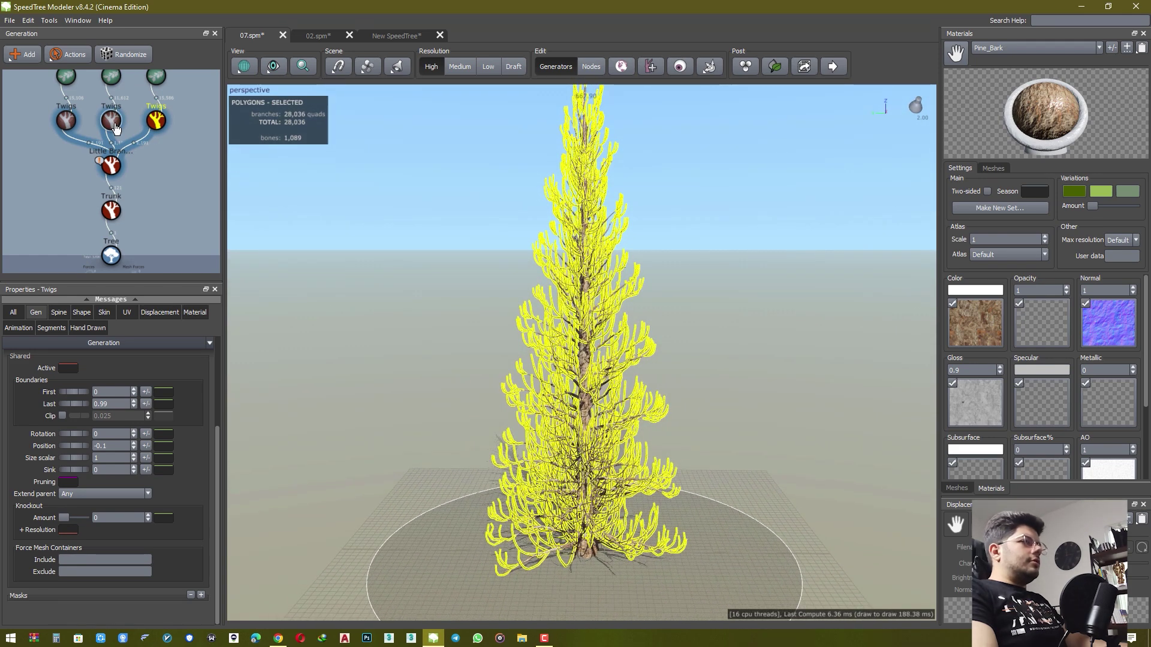
pyautogui.click(115, 126)
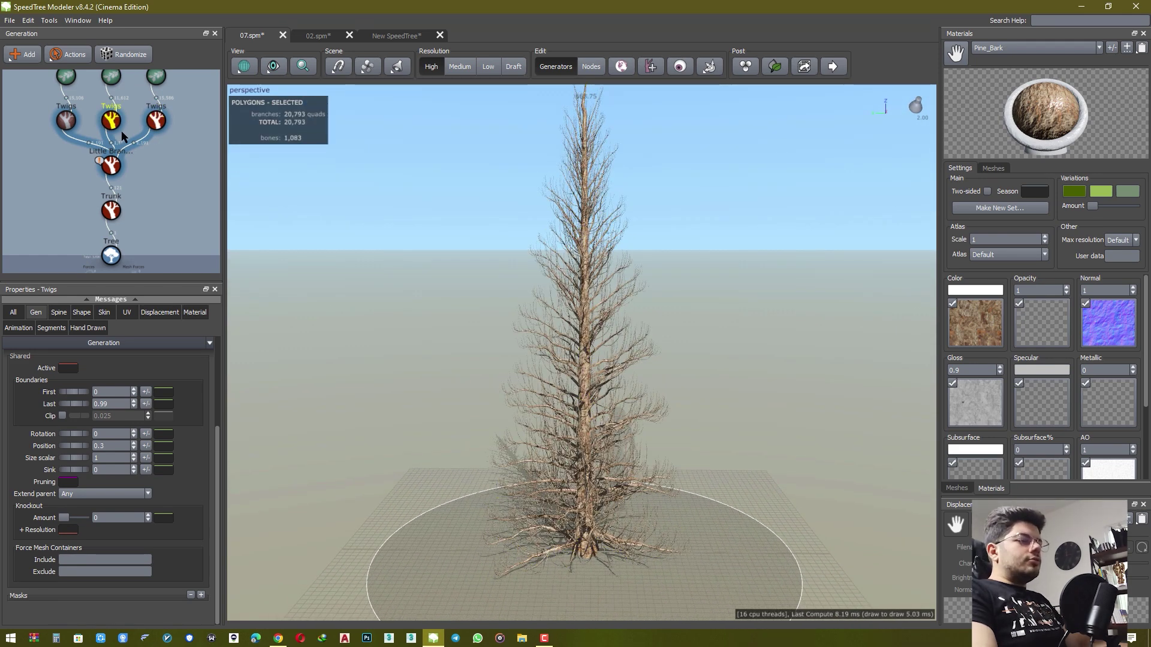
pyautogui.scroll(5, 509, 240)
pyautogui.scroll(4, 507, 241)
pyautogui.moveTo(507, 242); pyautogui.dragTo(498, 255)
pyautogui.scroll(3, 498, 255)
pyautogui.moveTo(498, 254); pyautogui.dragTo(500, 222, button='middle')
pyautogui.moveTo(501, 226)
pyautogui.mouseDown()
pyautogui.moveTo(506, 264)
pyautogui.moveTo(508, 178)
pyautogui.moveTo(495, 246)
pyautogui.moveTo(495, 232)
pyautogui.mouseUp()
# - Compare the middle Twigs generator's generation settings with the rightmost one's, and review its spine and skin properties
pyautogui.click(109, 126)
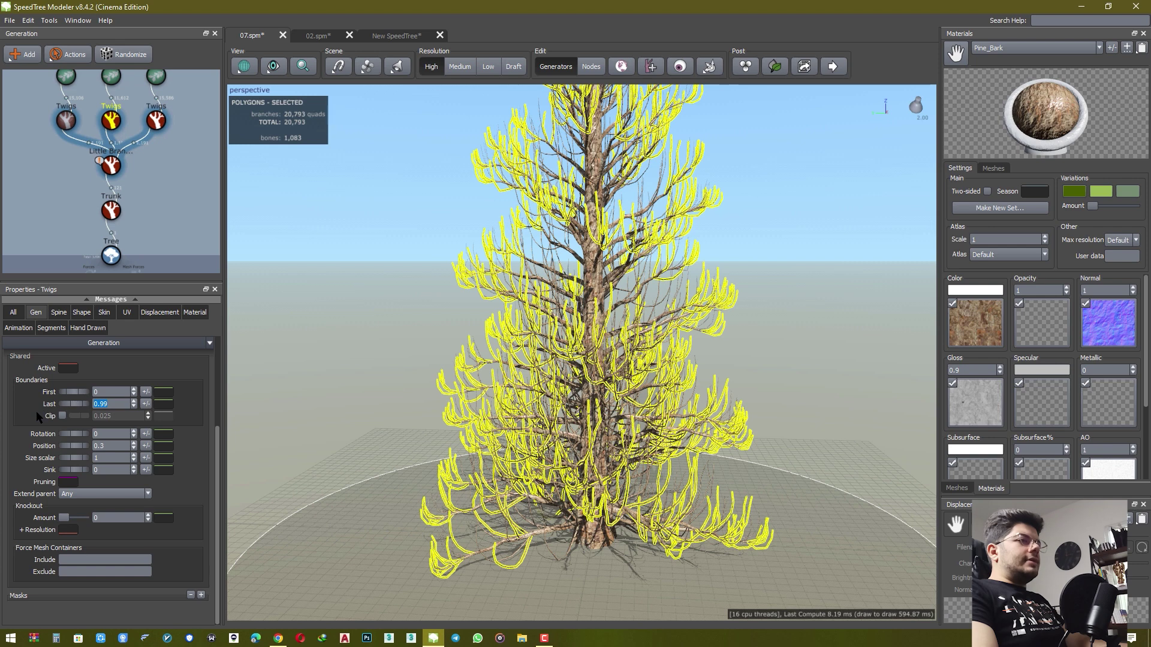
pyautogui.click(157, 123)
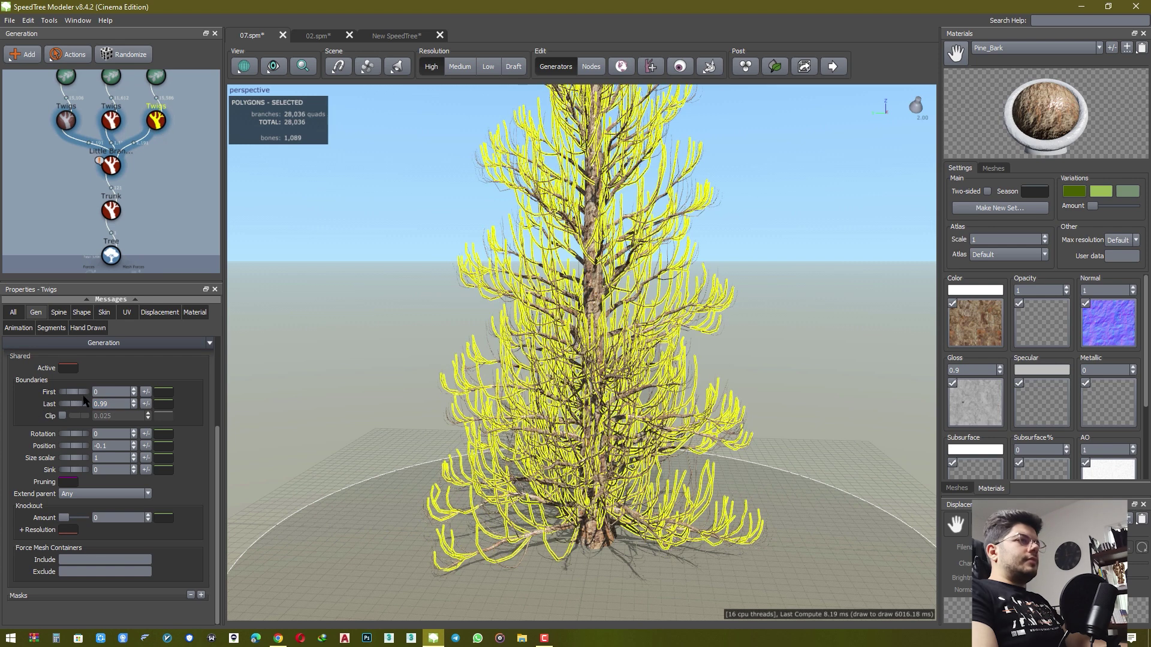
pyautogui.click(111, 121)
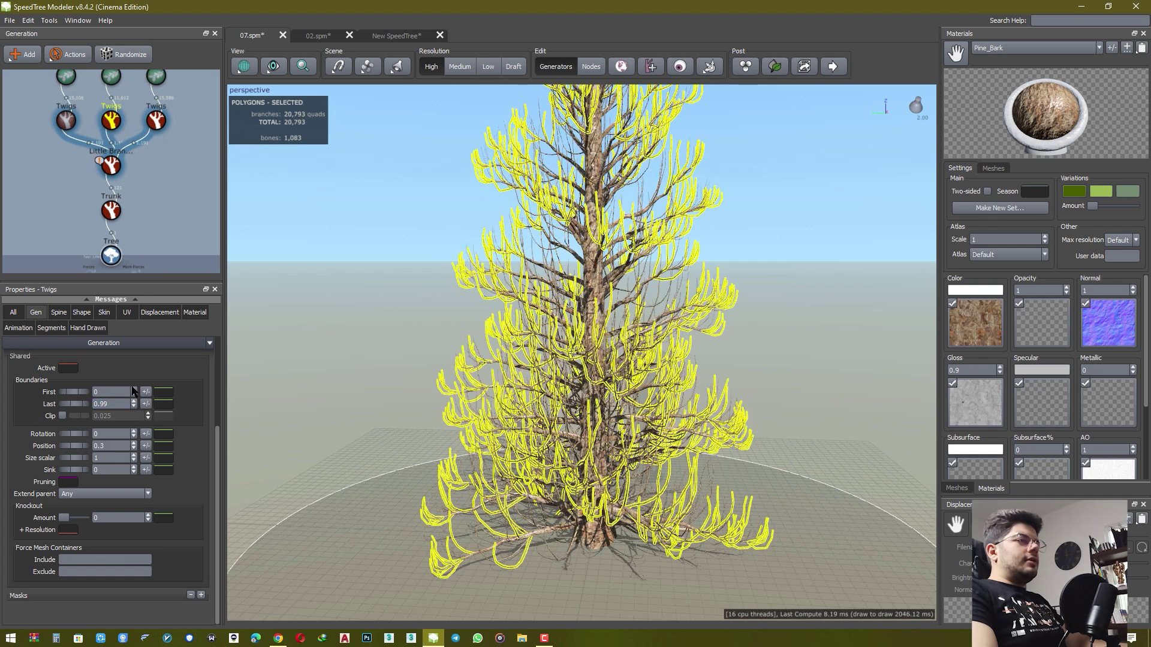
pyautogui.click(59, 312)
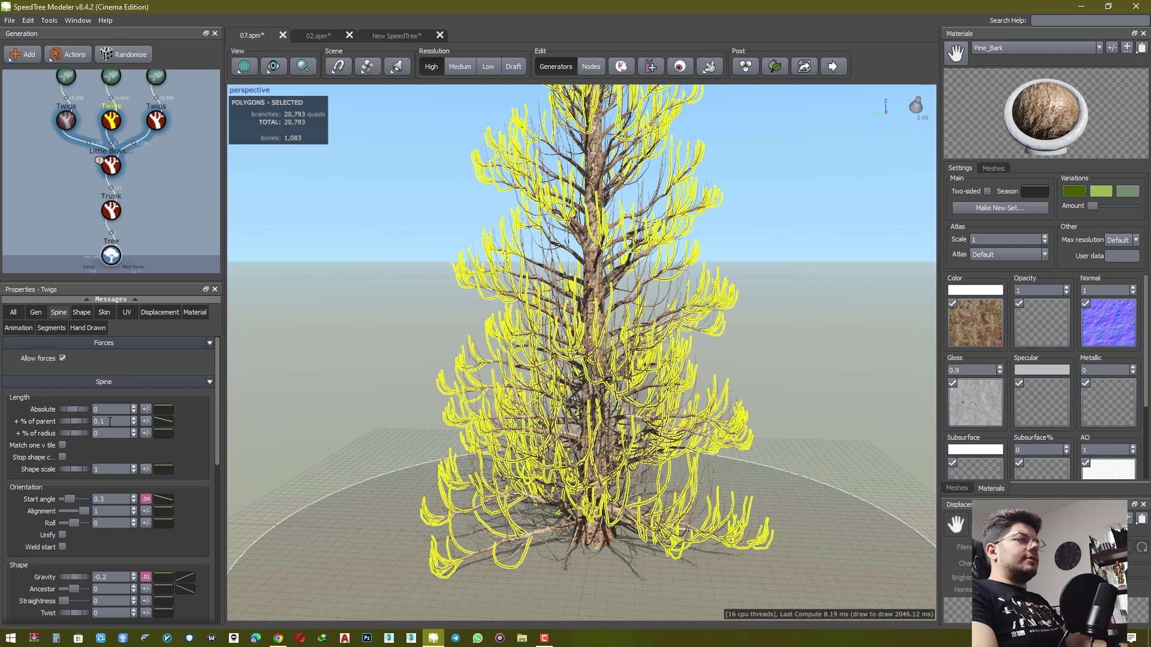
pyautogui.click(104, 312)
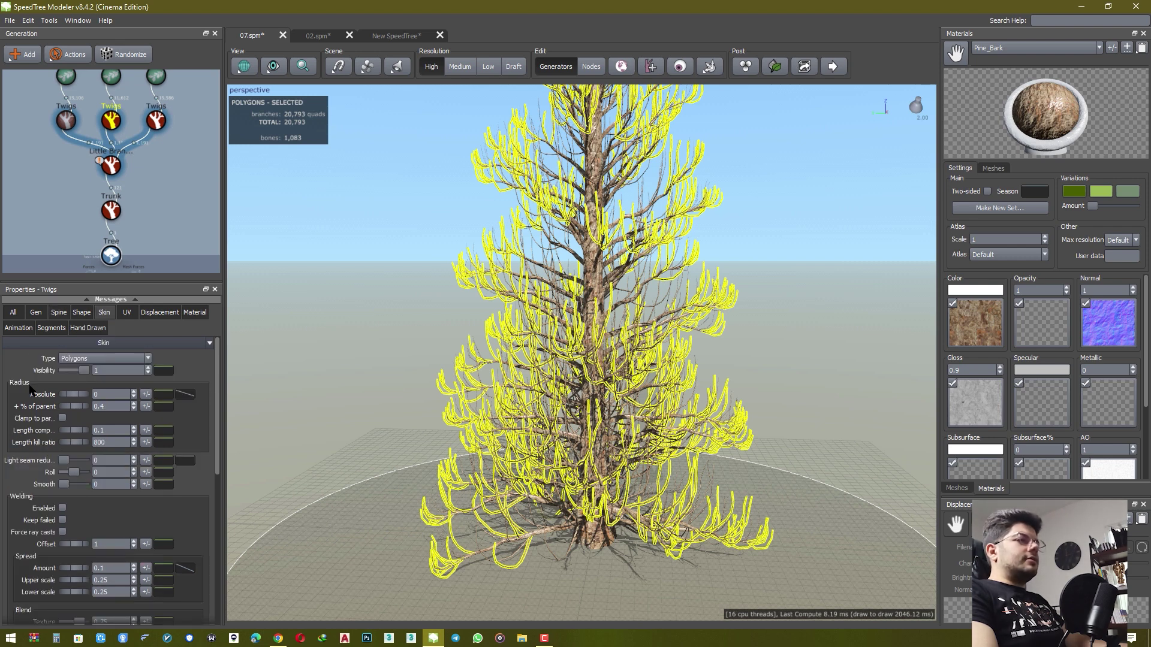
# - Unhide the leftmost Twigs generator and inspect its twigs around the lower trunk
pyautogui.click(71, 125)
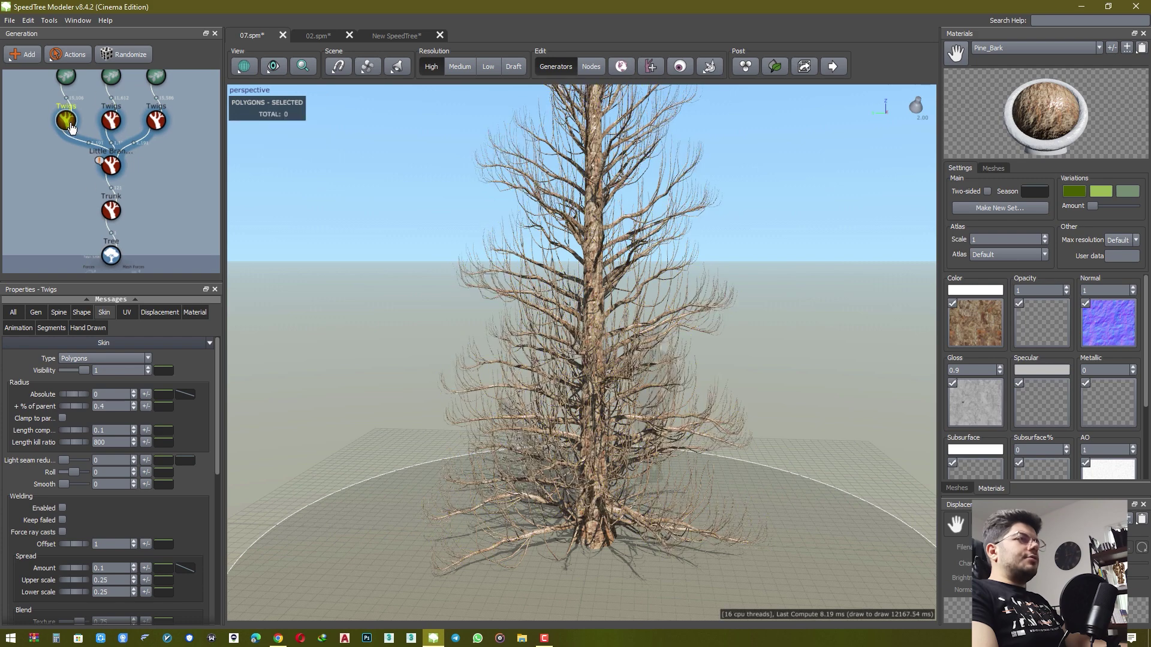
pyautogui.press('h')
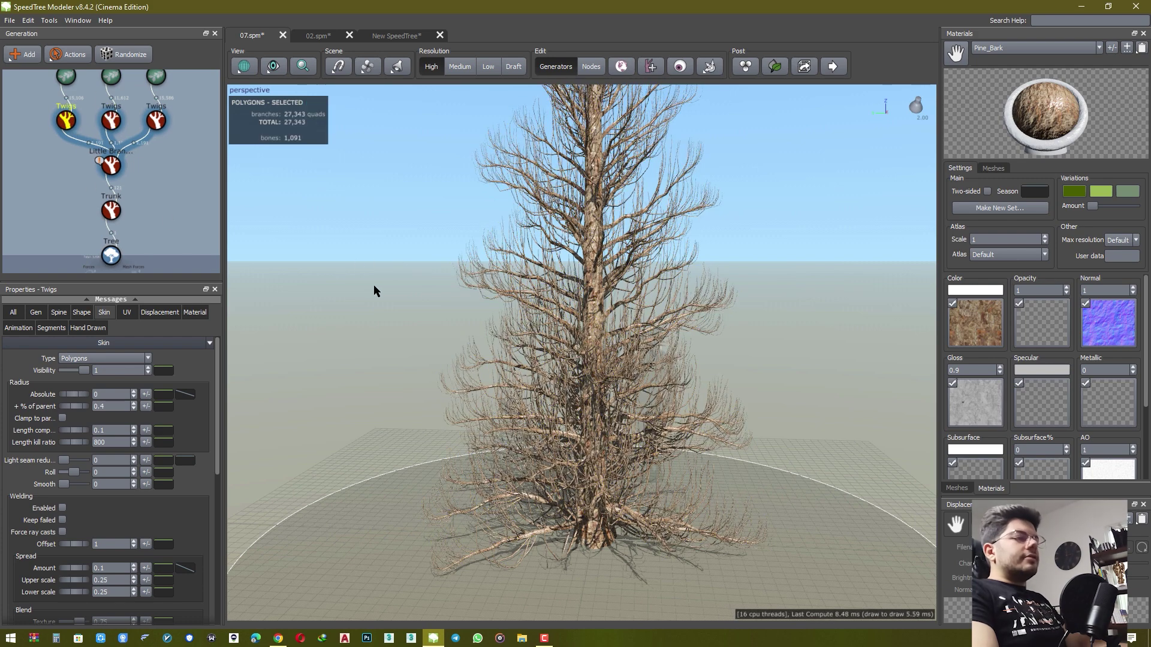
pyautogui.scroll(-2, 375, 285)
pyautogui.moveTo(376, 285); pyautogui.dragTo(375, 257)
pyautogui.scroll(3, 421, 300)
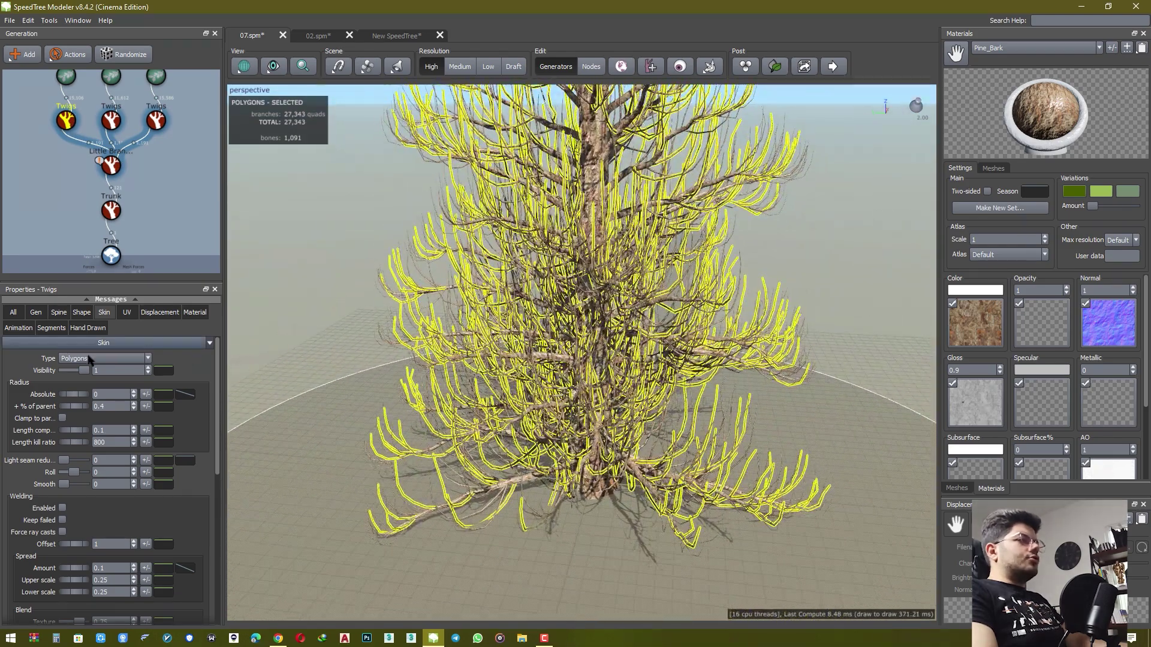
# - Review the leftmost Twigs generator's spine and generation properties, including length, orientation, boundaries and gravity
pyautogui.click(59, 312)
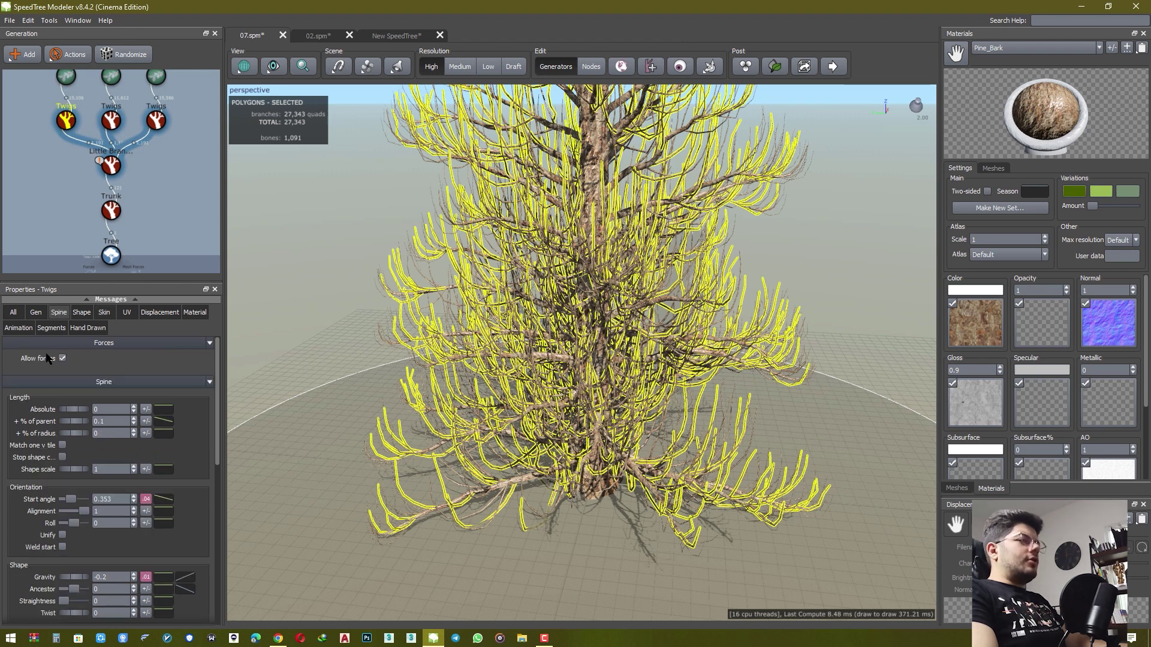
pyautogui.scroll(-3, 36, 498)
pyautogui.click(36, 312)
pyautogui.scroll(1, 48, 356)
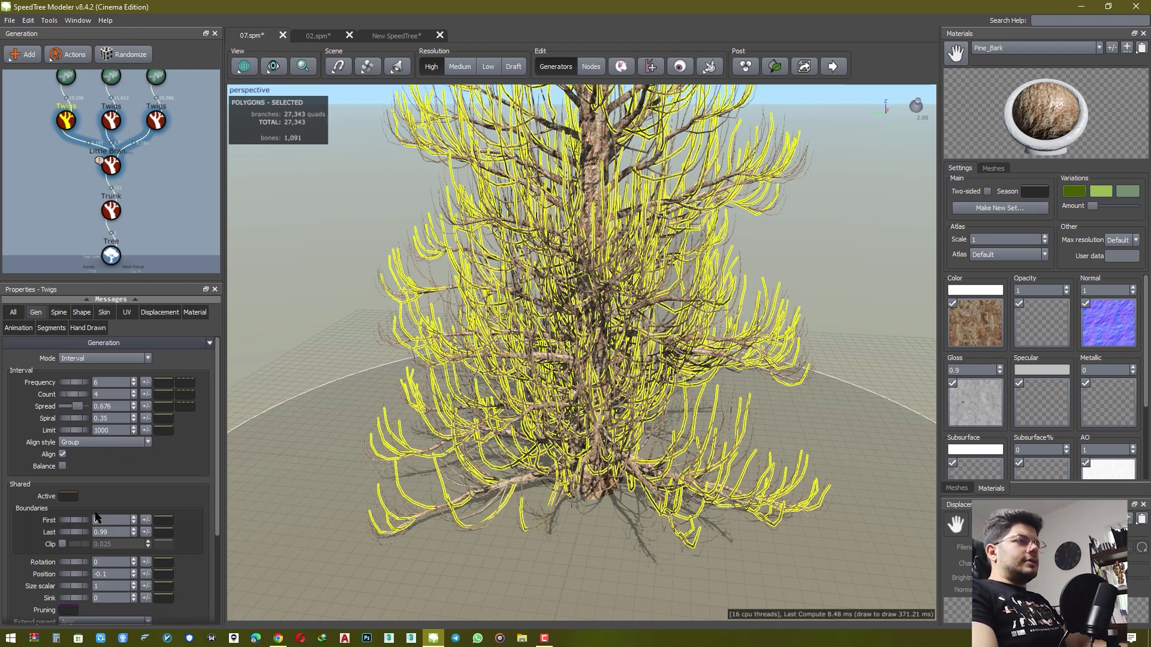
pyautogui.click(59, 313)
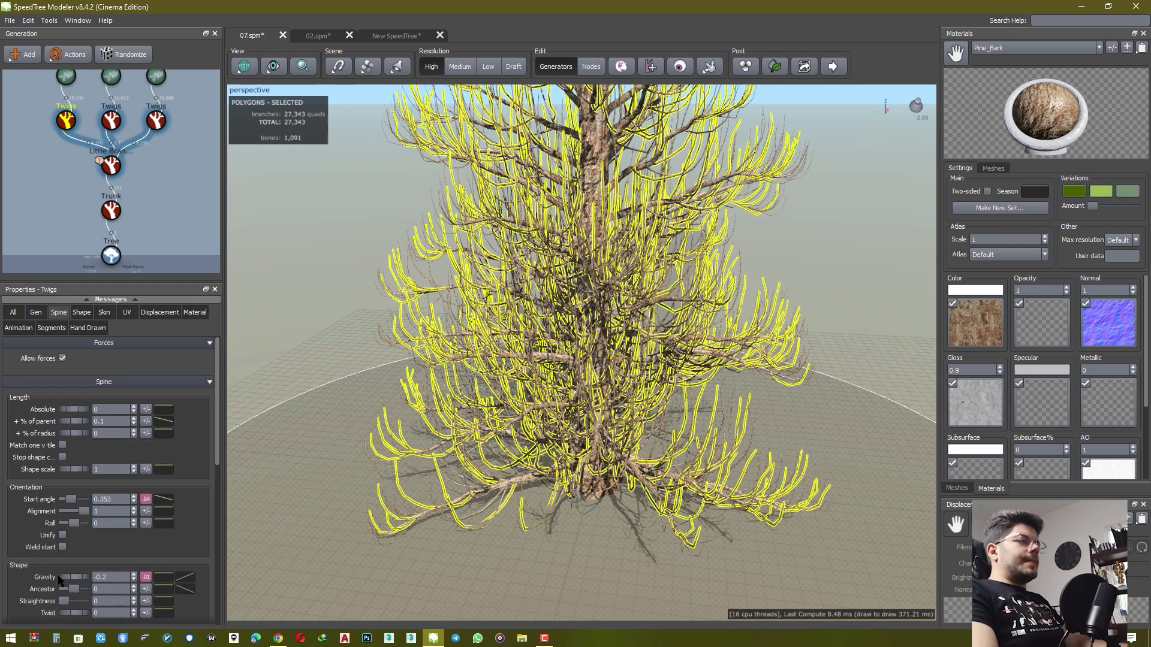
pyautogui.scroll(-4, 375, 470)
# - Examine the leafless tree with all three twig sets visible, from its lower branches to its top
pyautogui.moveTo(394, 490); pyautogui.dragTo(391, 536, button='middle')
pyautogui.moveTo(391, 537); pyautogui.dragTo(419, 426)
pyautogui.click(382, 437)
pyautogui.scroll(2, 414, 423)
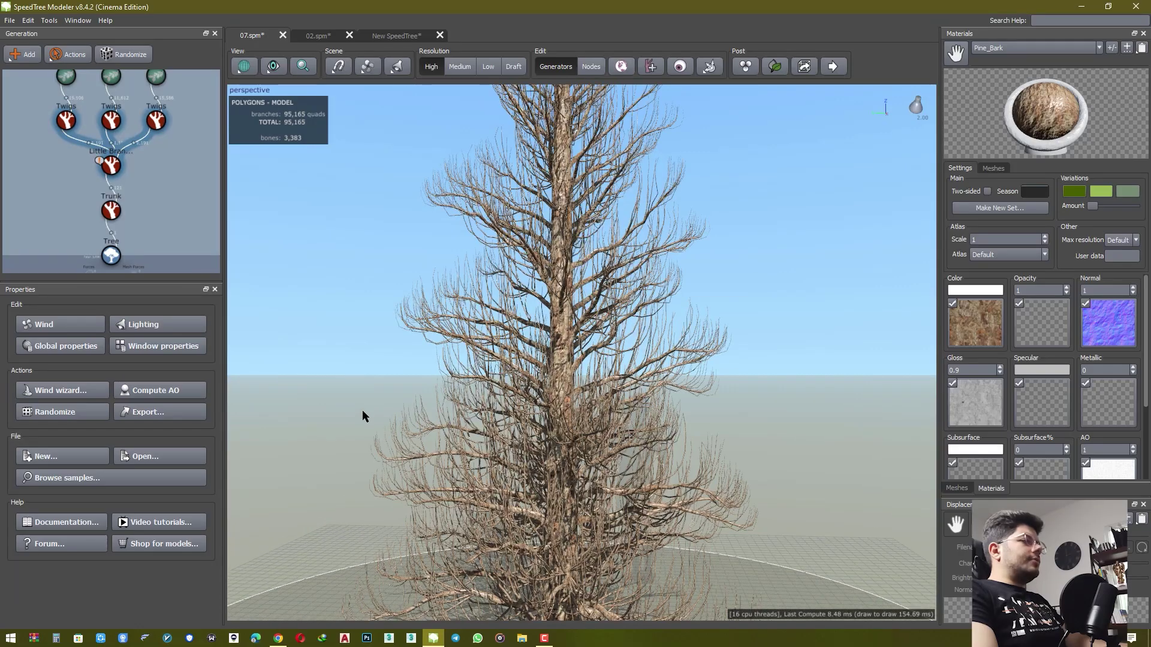
pyautogui.scroll(3, 369, 407)
pyautogui.scroll(-3, 386, 413)
pyautogui.moveTo(388, 413)
pyautogui.mouseDown(button='middle')
pyautogui.moveTo(429, 418)
pyautogui.moveTo(387, 349)
pyautogui.moveTo(387, 391)
pyautogui.mouseUp(button='middle')
pyautogui.moveTo(387, 391); pyautogui.dragTo(386, 422)
pyautogui.press('space')
pyautogui.moveTo(386, 422); pyautogui.dragTo(454, 544, button='middle')
pyautogui.scroll(-3, 436, 435)
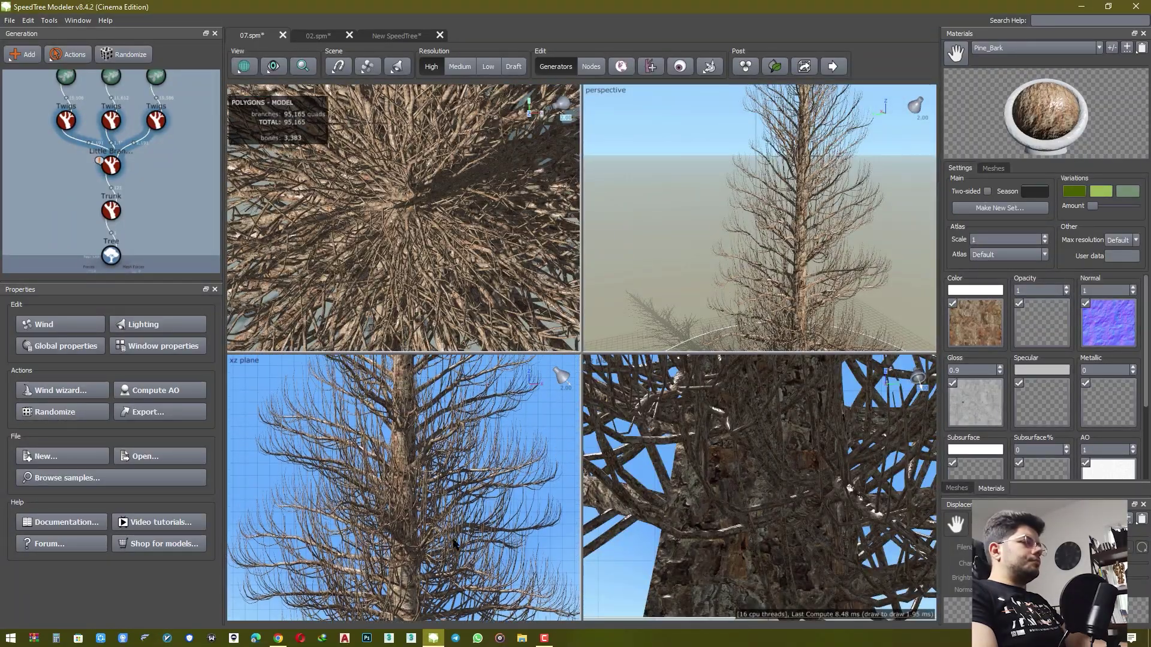
pyautogui.press('space')
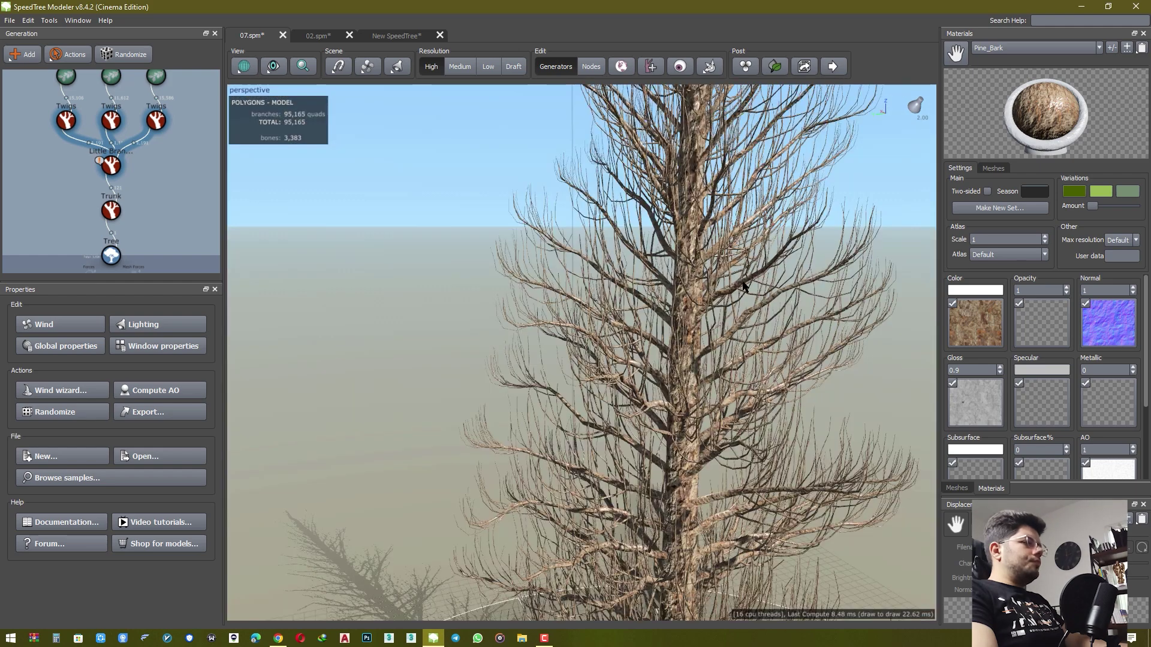
pyautogui.scroll(-3, 732, 300)
pyautogui.moveTo(716, 312); pyautogui.dragTo(705, 360, button='middle')
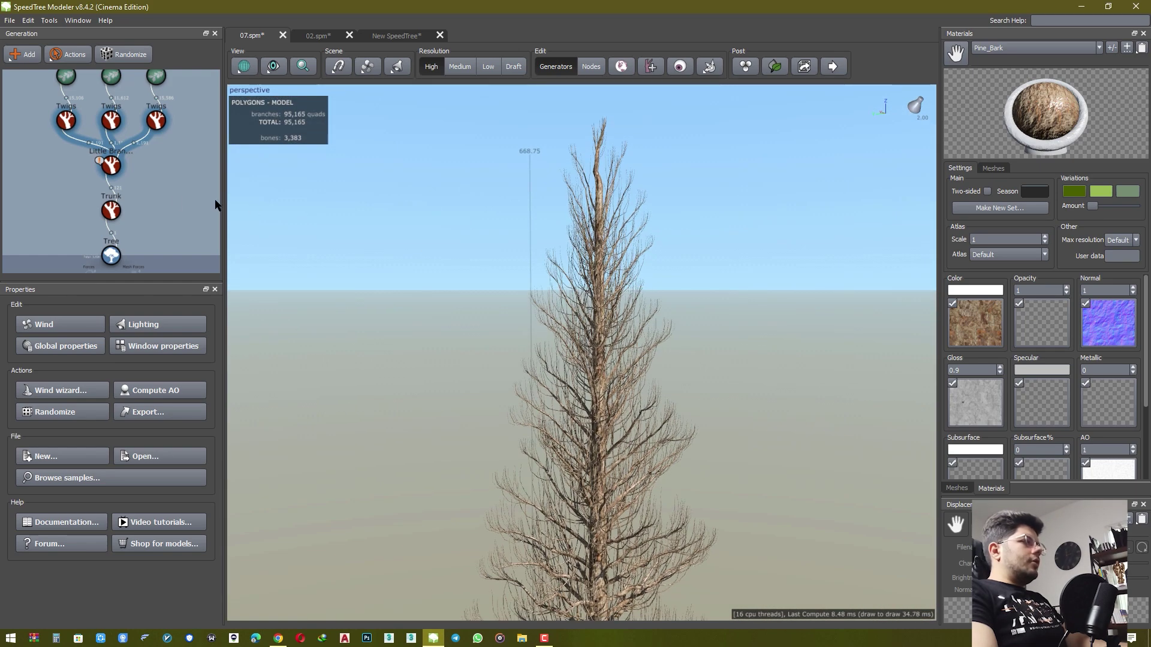
# - Unhide the rightmost Batched Leaves generator and inspect its foliage on the tree
pyautogui.scroll(4, 174, 193)
pyautogui.click(178, 137)
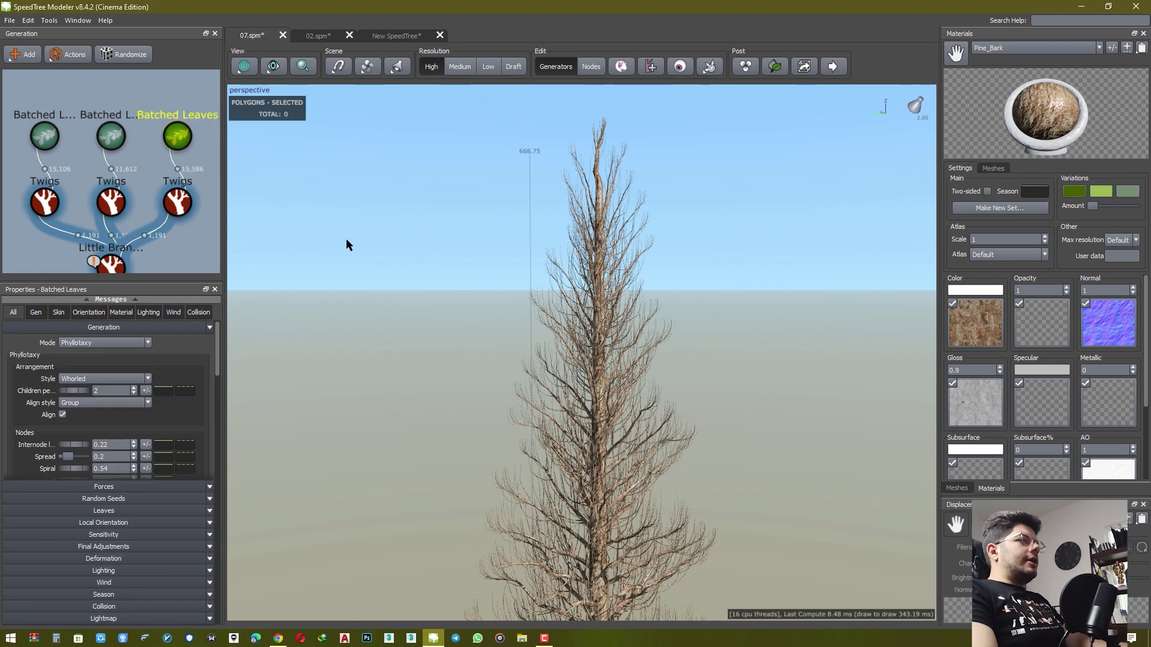
pyautogui.press('h')
pyautogui.scroll(-3, 449, 262)
pyautogui.moveTo(453, 265); pyautogui.dragTo(433, 202, button='middle')
pyautogui.moveTo(432, 203)
pyautogui.mouseDown()
pyautogui.moveTo(441, 236)
pyautogui.moveTo(425, 222)
pyautogui.moveTo(442, 217)
pyautogui.mouseUp()
pyautogui.scroll(-3, 151, 189)
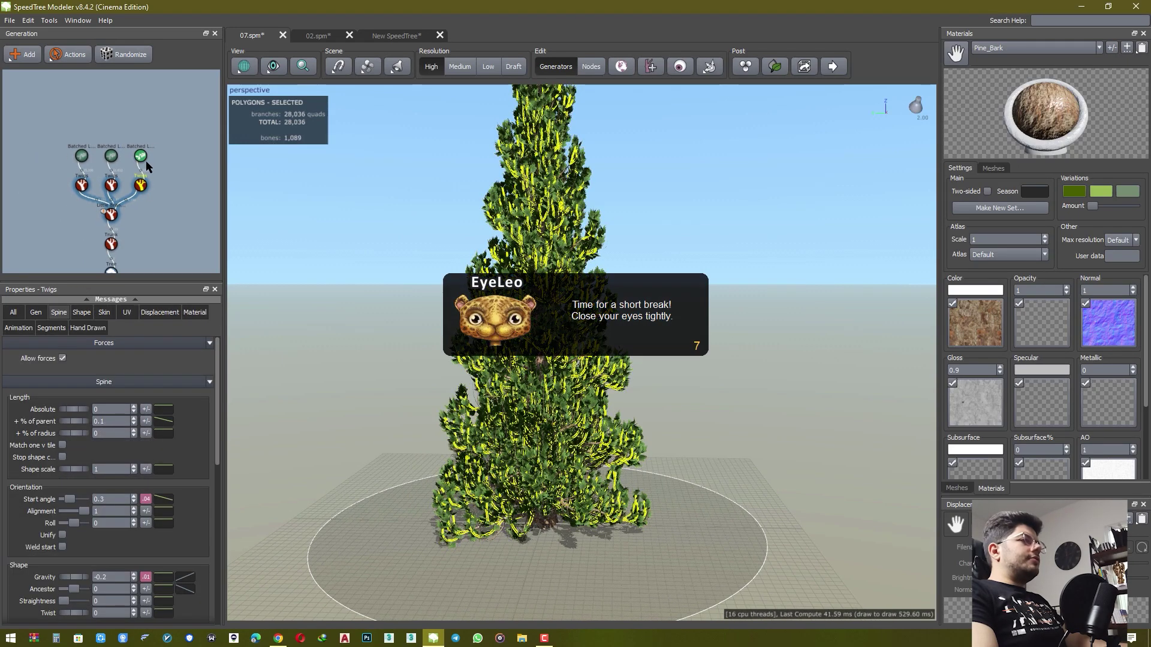
pyautogui.scroll(5, 316, 260)
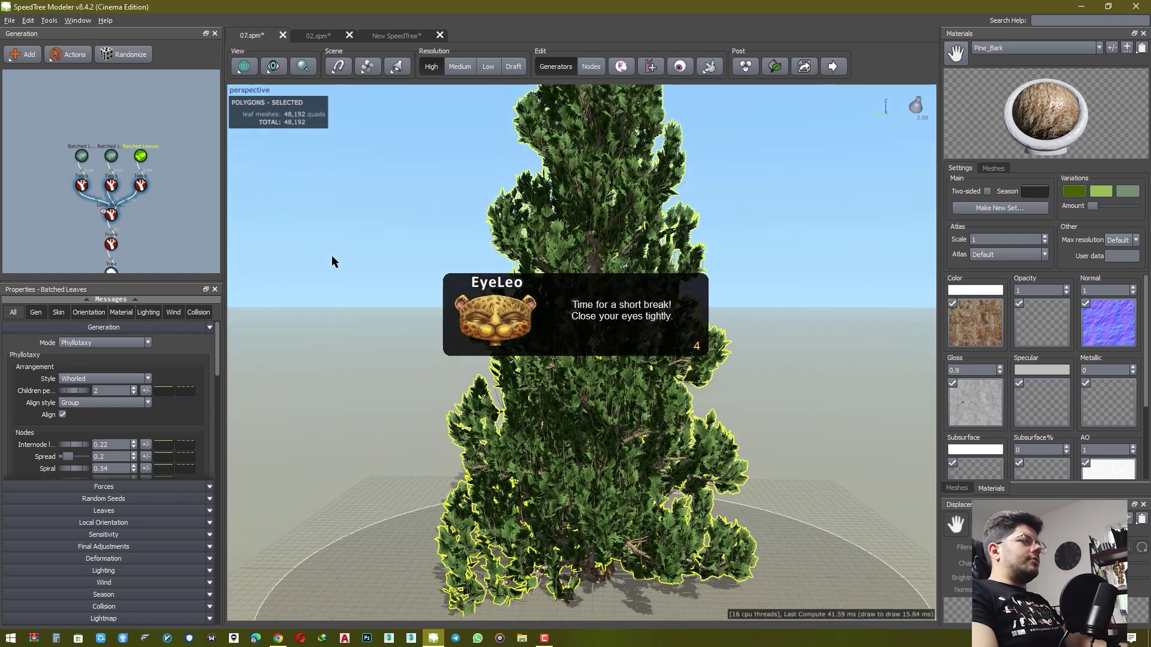
pyautogui.scroll(2, 332, 258)
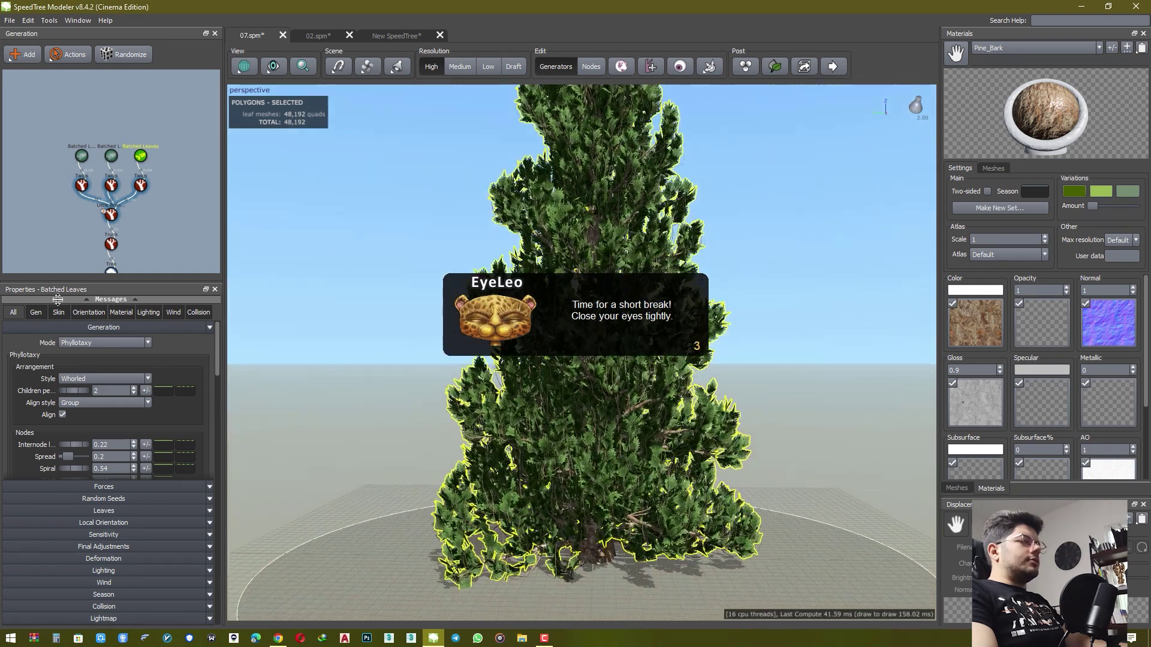
# - Review the rightmost Batched Leaves generator's generation and skin properties, and examine its needles up close
pyautogui.click(43, 313)
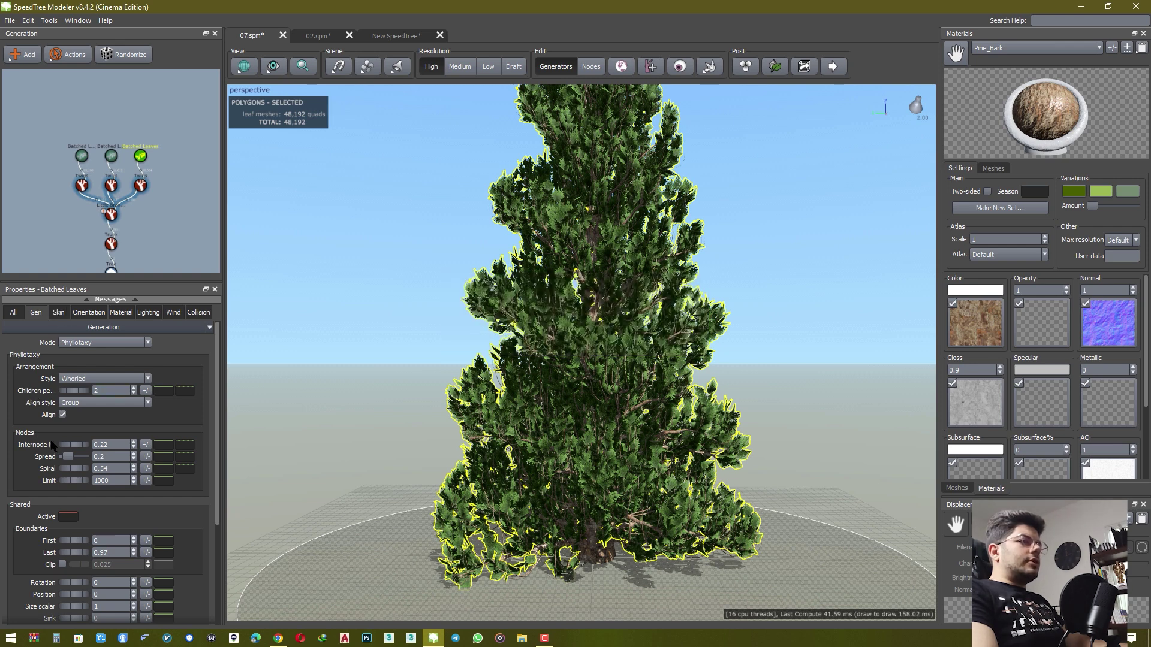
pyautogui.click(58, 312)
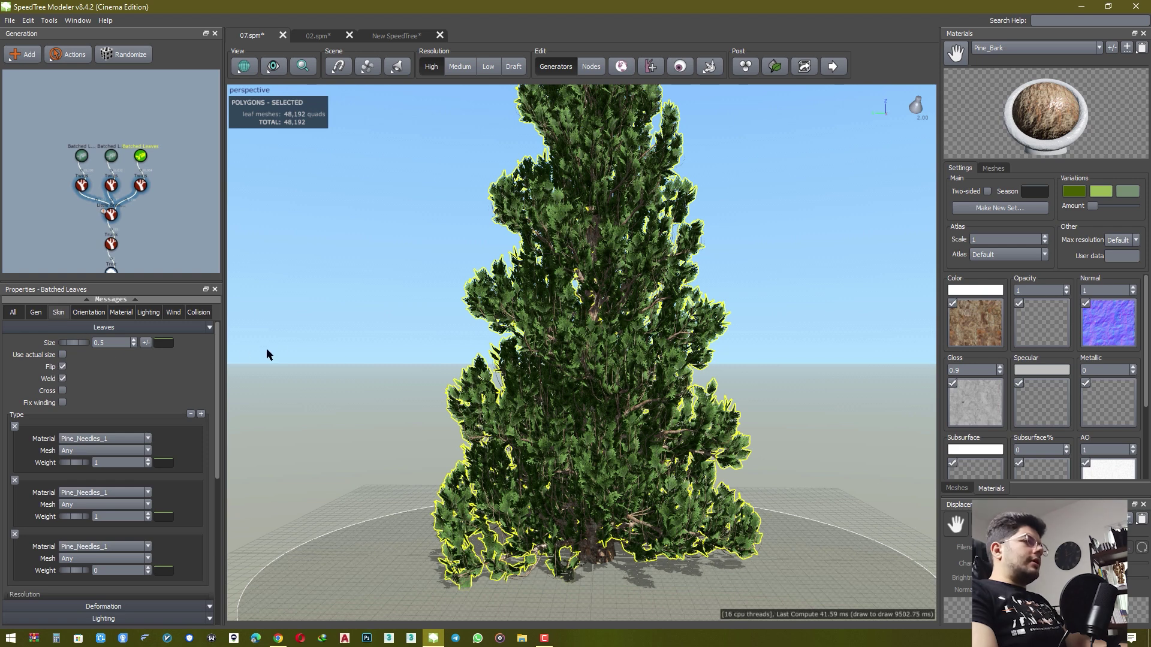
pyautogui.scroll(1, 493, 374)
pyautogui.scroll(-2, 494, 374)
pyautogui.moveTo(491, 373); pyautogui.dragTo(489, 401)
pyautogui.scroll(6, 489, 407)
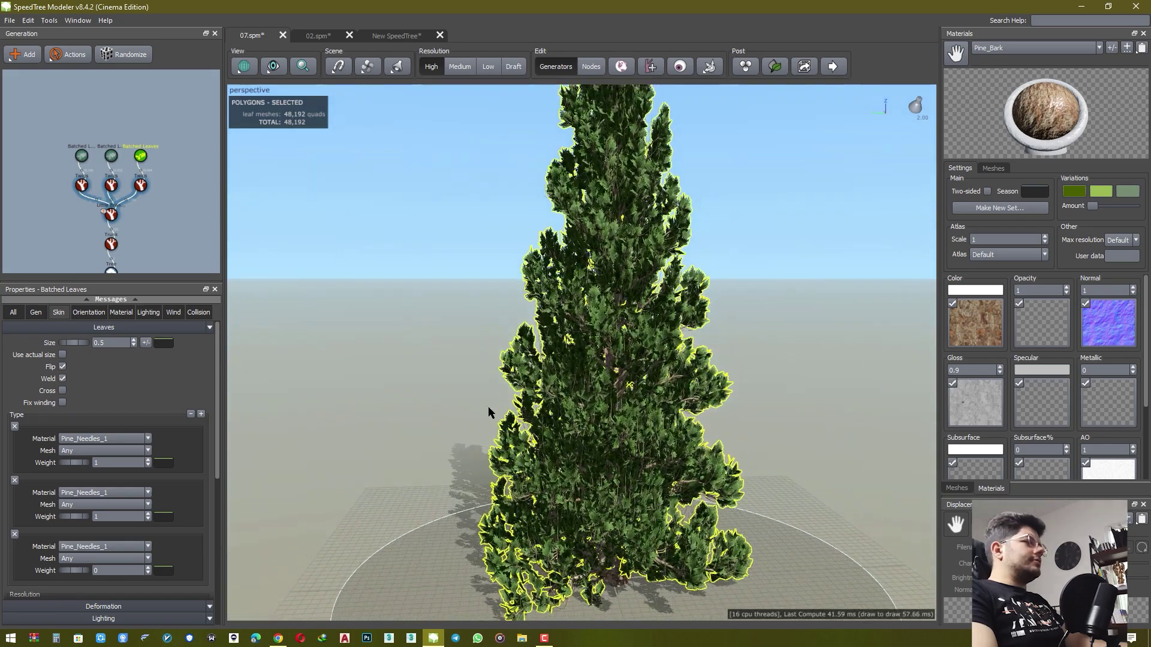
pyautogui.scroll(2, 472, 406)
pyautogui.moveTo(472, 406); pyautogui.dragTo(867, 278)
pyautogui.scroll(-5, 623, 339)
pyautogui.scroll(8, 604, 341)
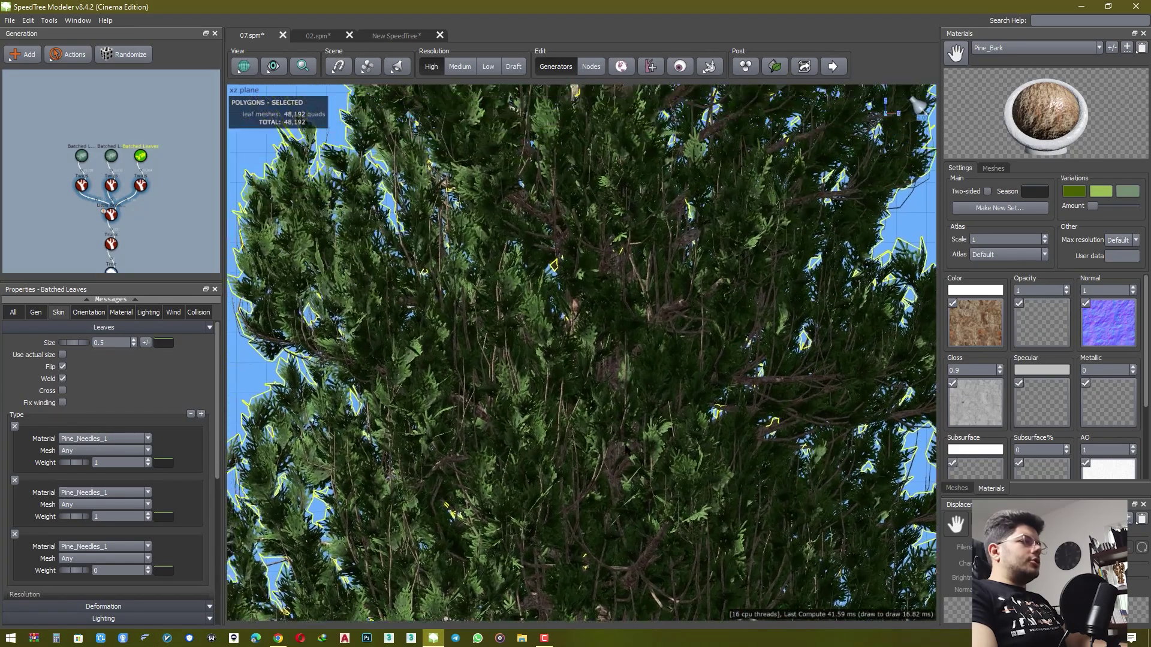
# - Set the leaf size of the rightmost Batched Leaves generator to 1 and check the fuller foliage
pyautogui.moveTo(627, 449); pyautogui.dragTo(680, 504, button='middle')
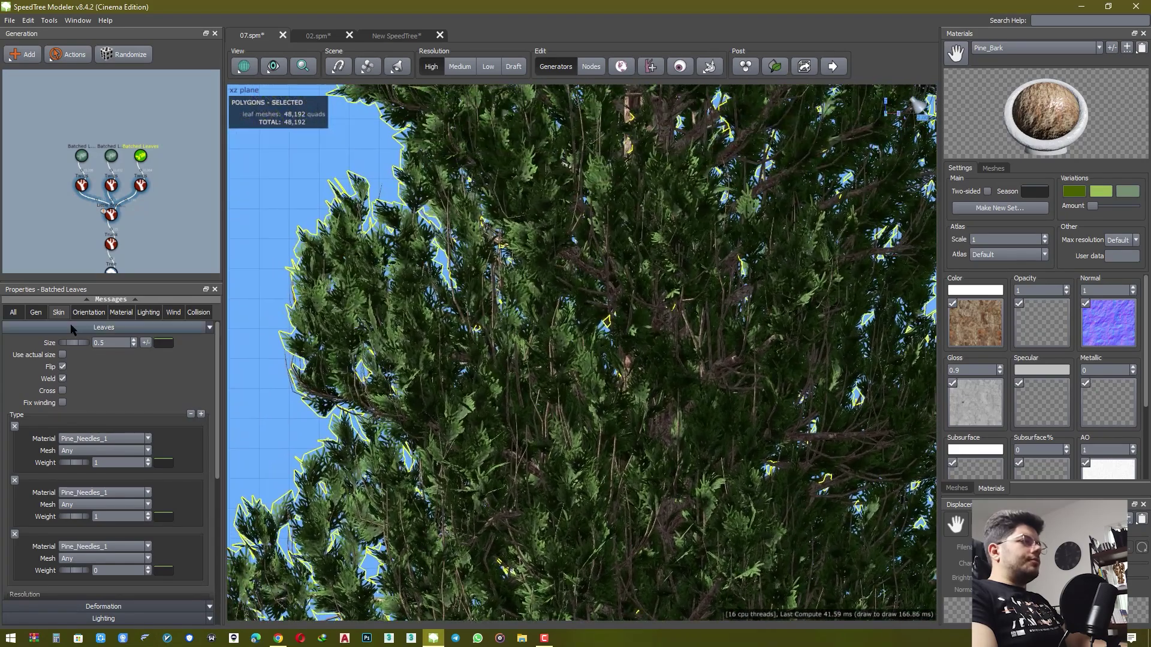
pyautogui.write('1')
pyautogui.press('Return')
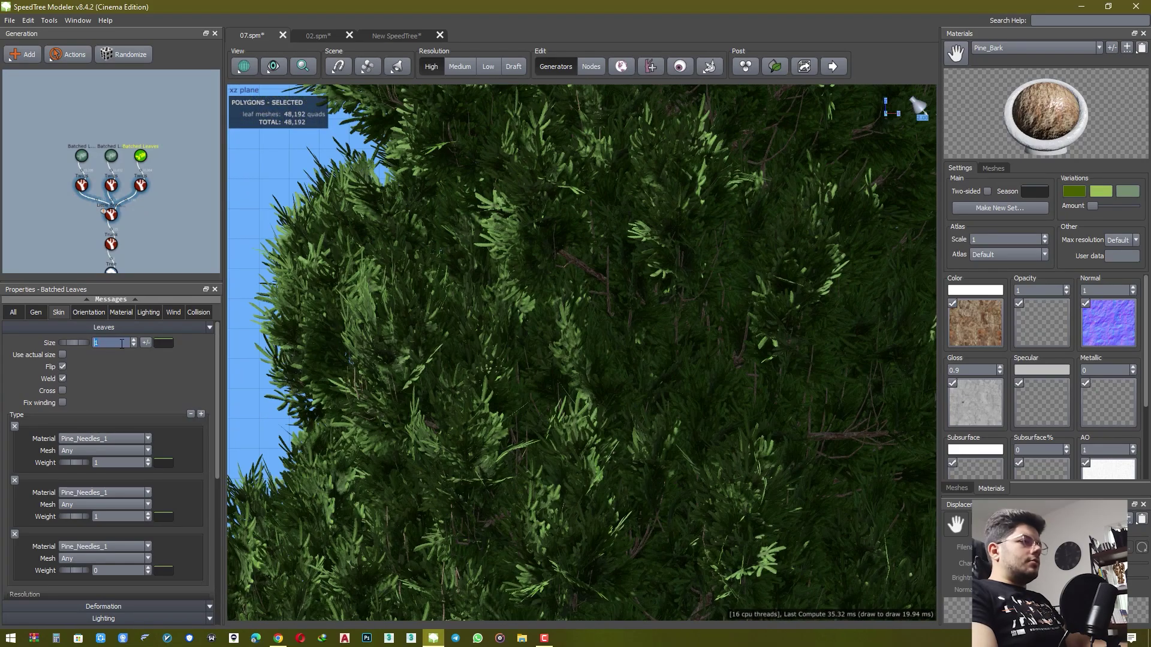
pyautogui.scroll(-3, 390, 298)
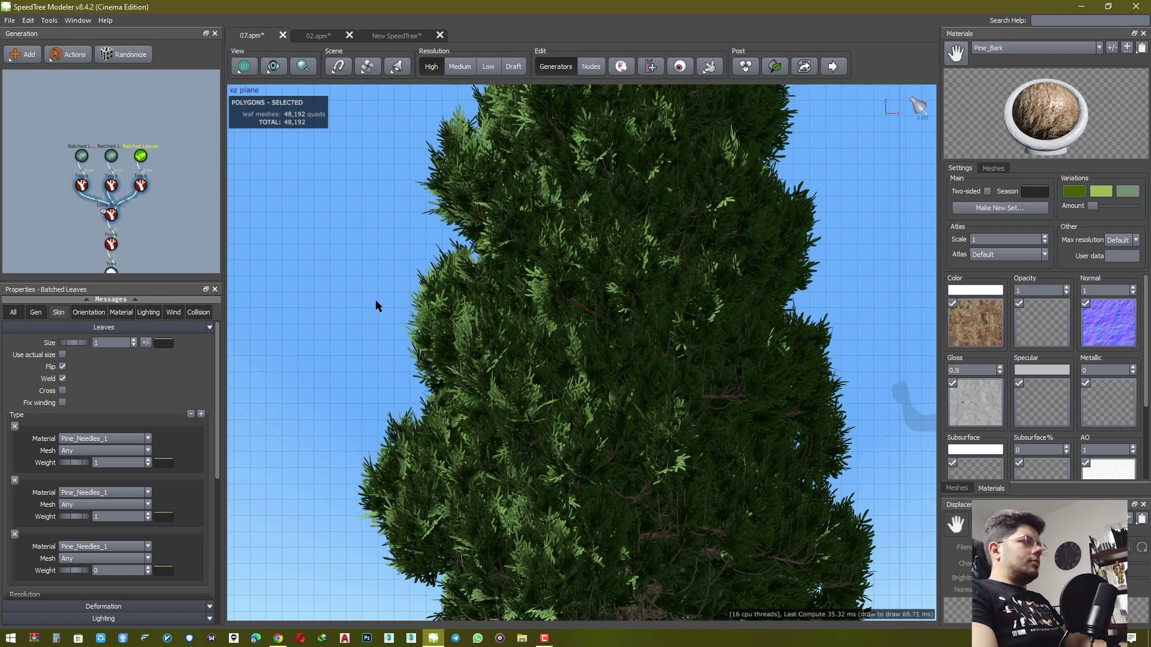
pyautogui.scroll(-5, 375, 300)
pyautogui.moveTo(522, 256); pyautogui.dragTo(520, 427, button='middle')
pyautogui.press('space')
pyautogui.scroll(-3, 659, 258)
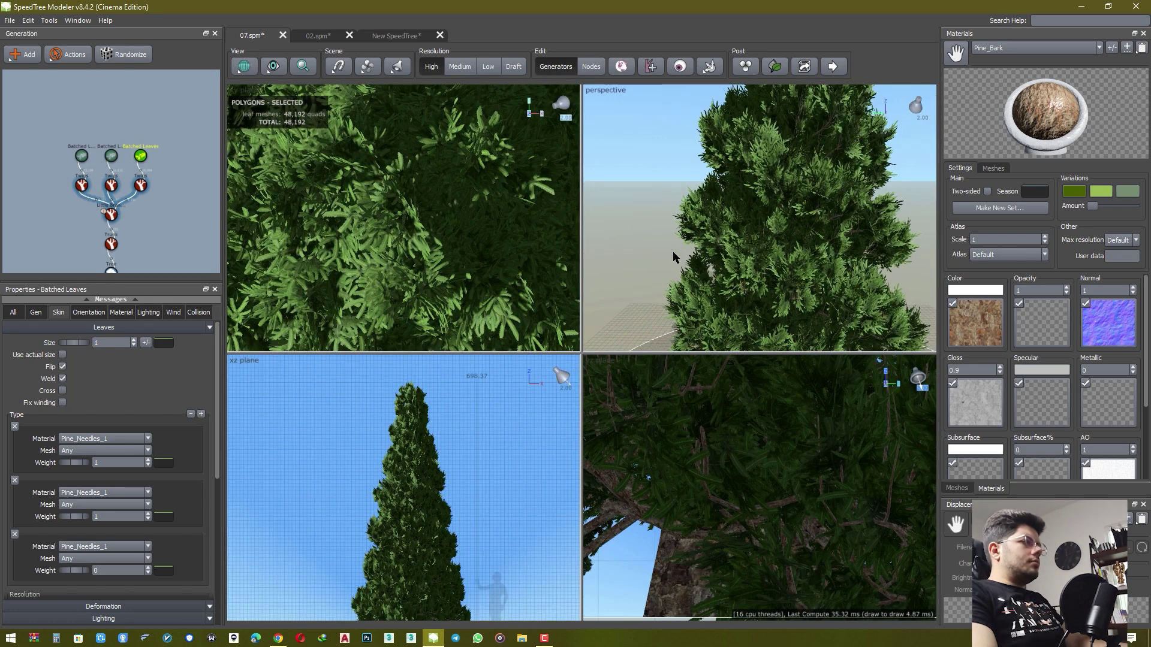
# - Set the leaf size of the rightmost Batched Leaves generator to 0.5 and check the foliage on the whole tree
pyautogui.press('space')
pyautogui.scroll(-5, 653, 298)
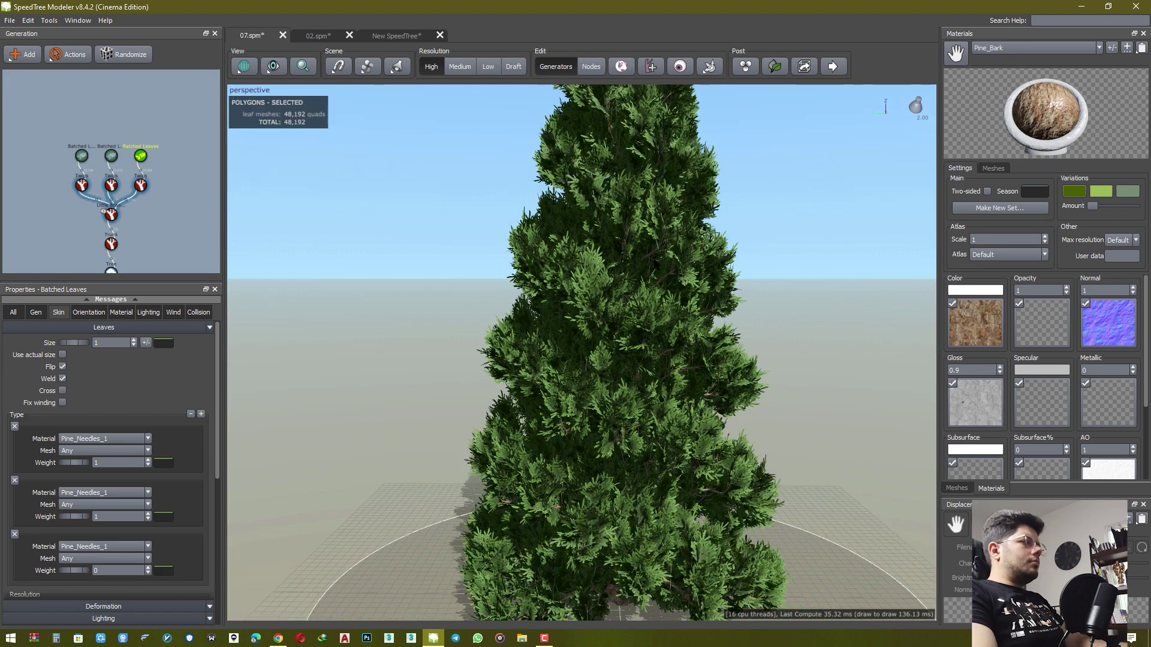
pyautogui.moveTo(653, 294); pyautogui.dragTo(642, 256, button='middle')
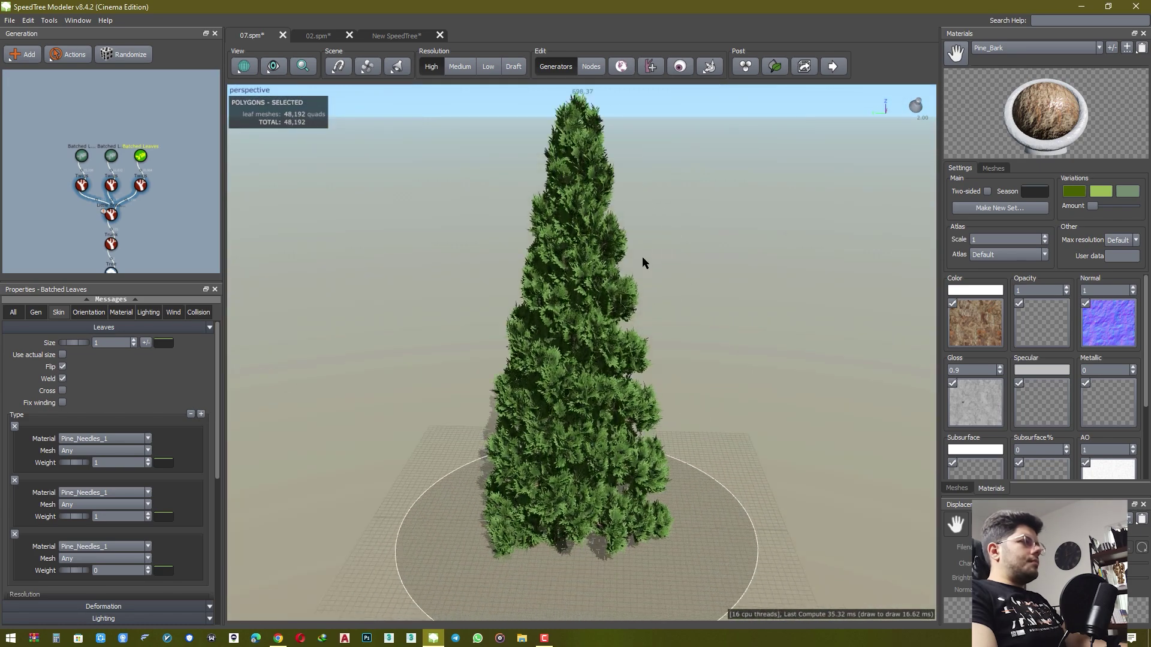
pyautogui.moveTo(642, 257); pyautogui.dragTo(642, 243)
pyautogui.moveTo(643, 243)
pyautogui.mouseDown(button='middle')
pyautogui.moveTo(645, 260)
pyautogui.moveTo(630, 262)
pyautogui.mouseUp(button='middle')
pyautogui.scroll(1, 643, 255)
pyautogui.scroll(-1, 630, 260)
pyautogui.moveTo(631, 265); pyautogui.dragTo(630, 255)
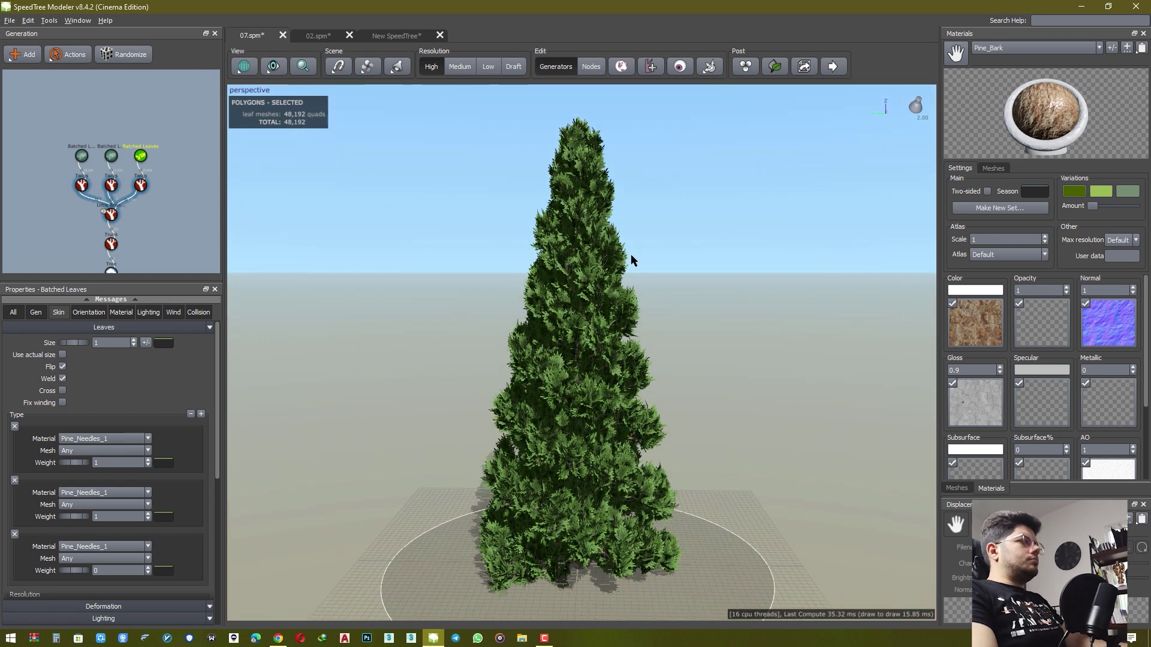
pyautogui.click(110, 342)
pyautogui.press('Return')
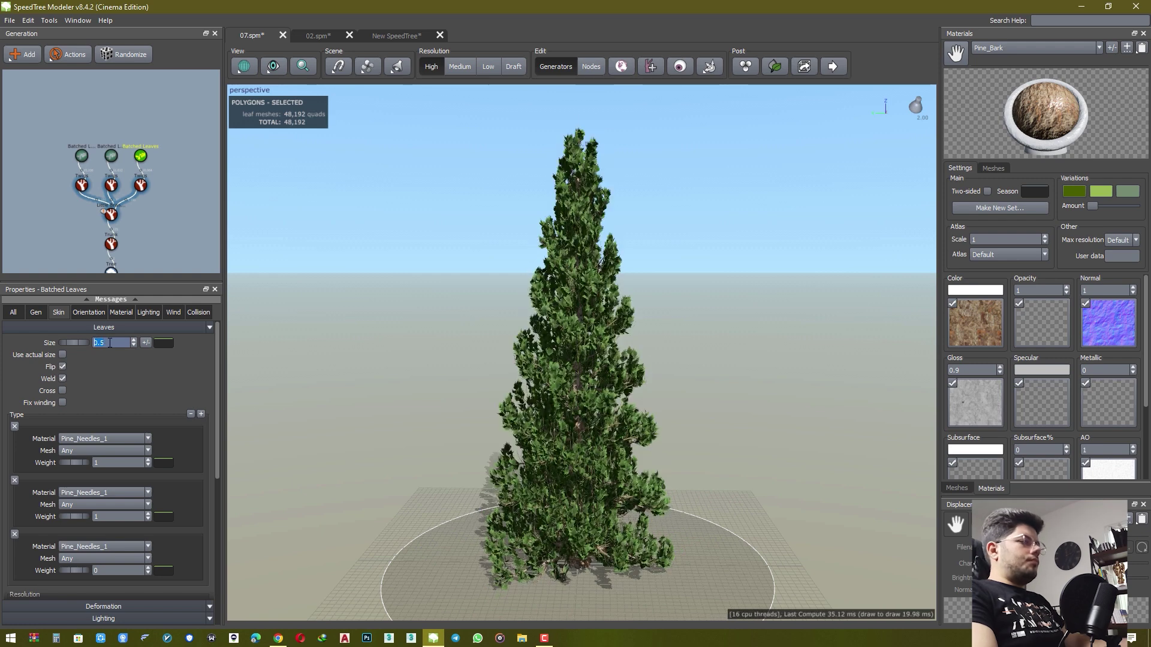
# - Unhide the middle and leftmost Batched Leaves generators and inspect the combined foliage
pyautogui.click(111, 156)
pyautogui.scroll(2, 418, 334)
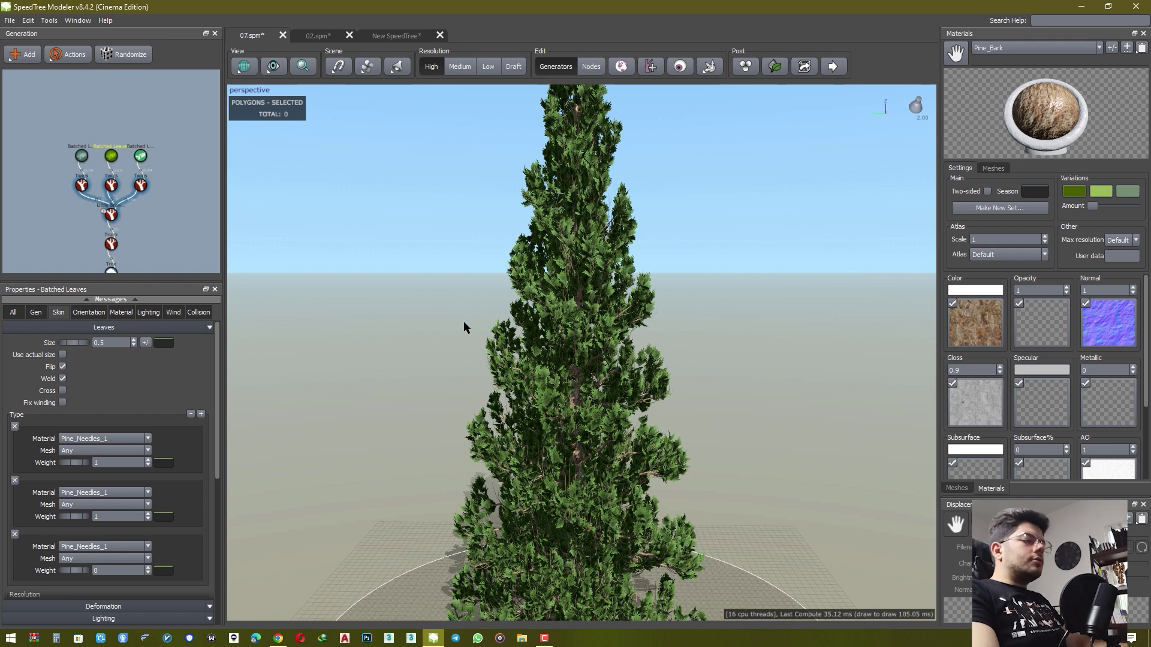
pyautogui.scroll(2, 465, 319)
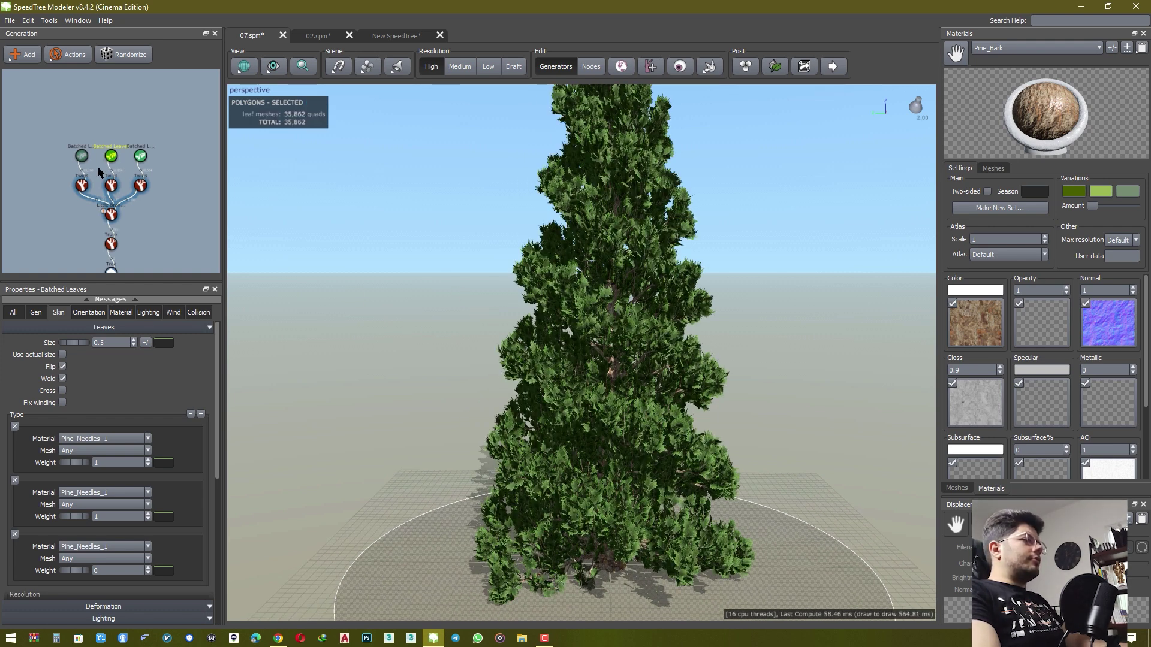
pyautogui.click(87, 161)
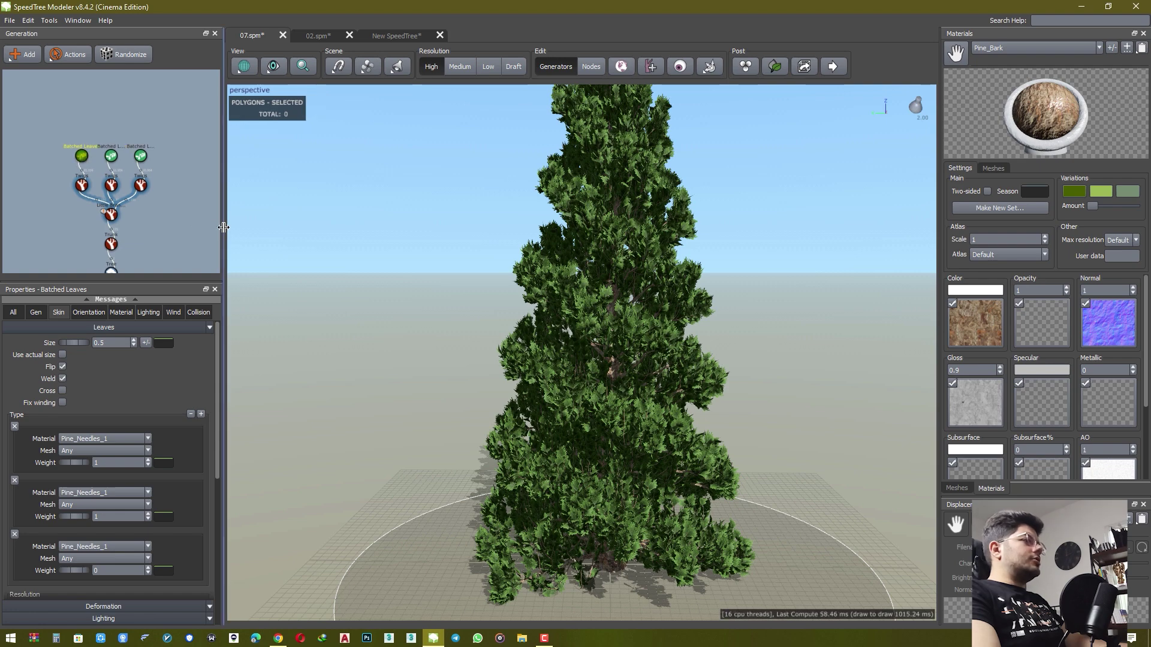
pyautogui.moveTo(544, 357); pyautogui.dragTo(516, 353)
pyautogui.moveTo(553, 350); pyautogui.dragTo(340, 282)
pyautogui.click(150, 231)
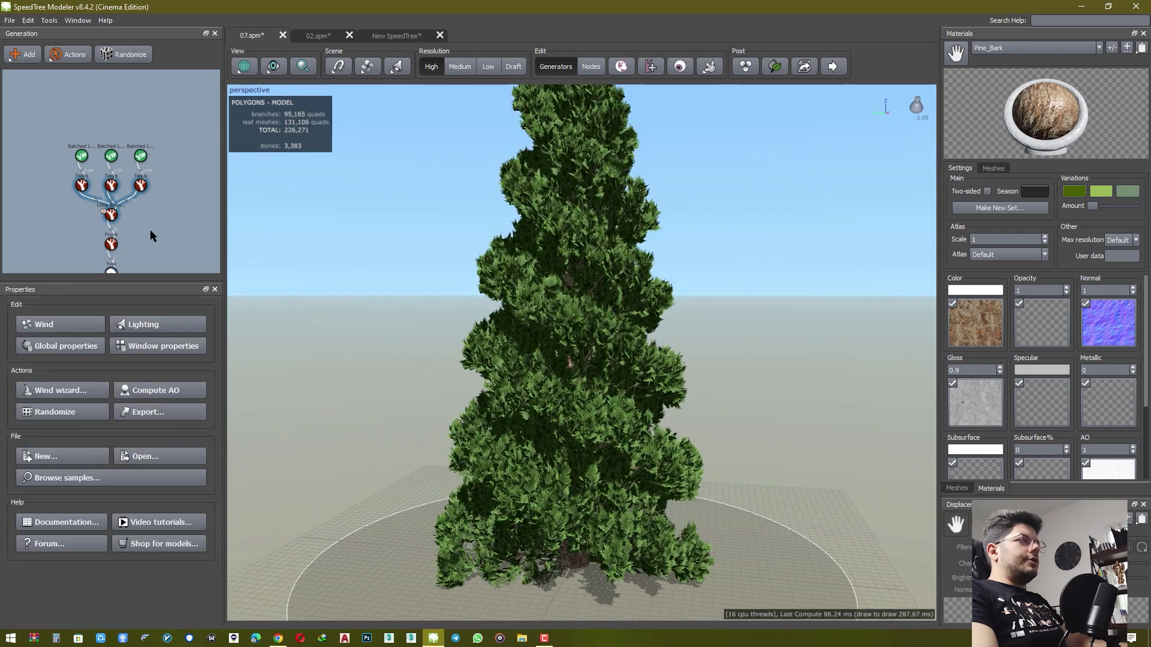
pyautogui.click(380, 332)
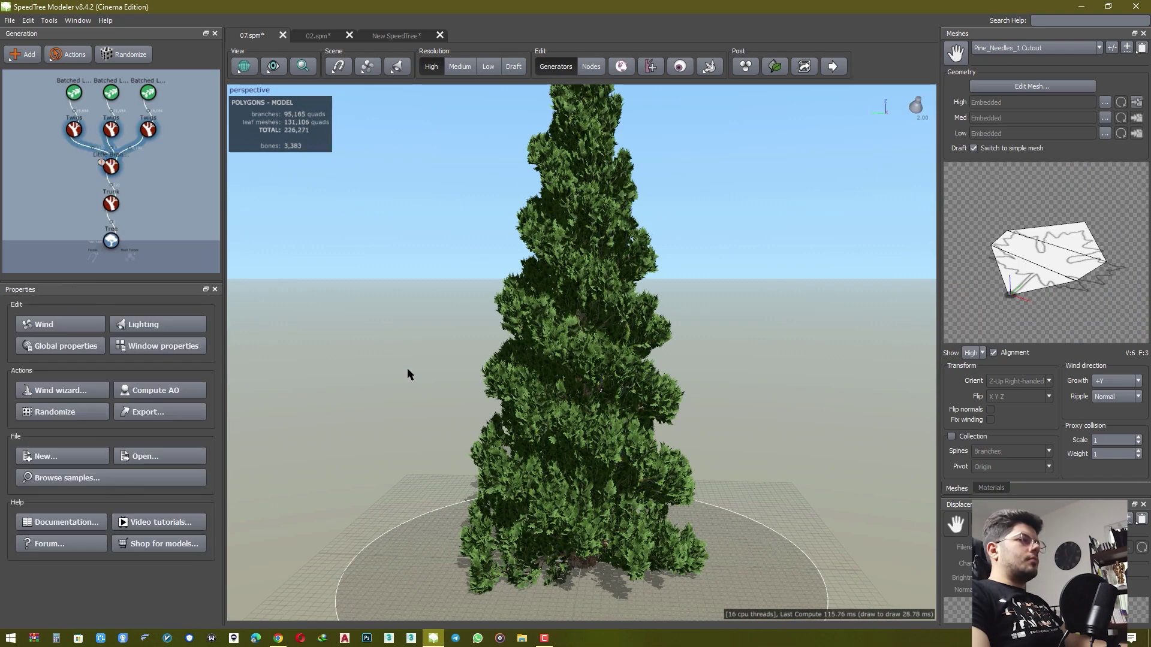
# - Examine the silhouette of the fully leafed tree in the perspective view and the xz plane view
pyautogui.scroll(-1, 406, 369)
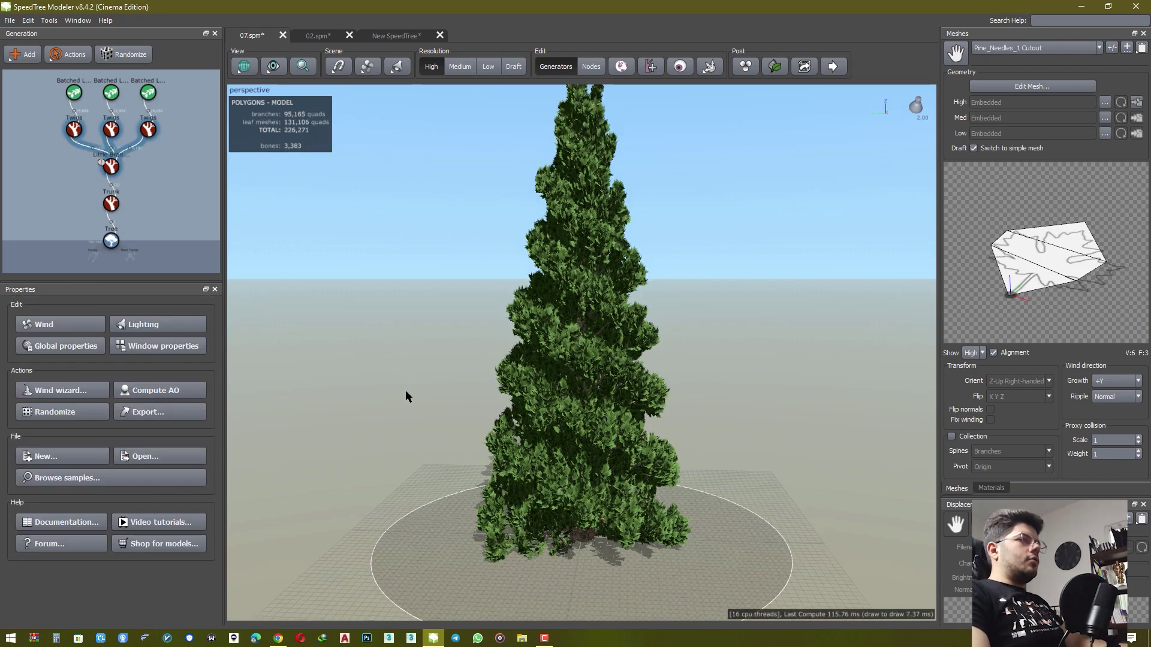
pyautogui.scroll(-2, 406, 391)
pyautogui.press('space')
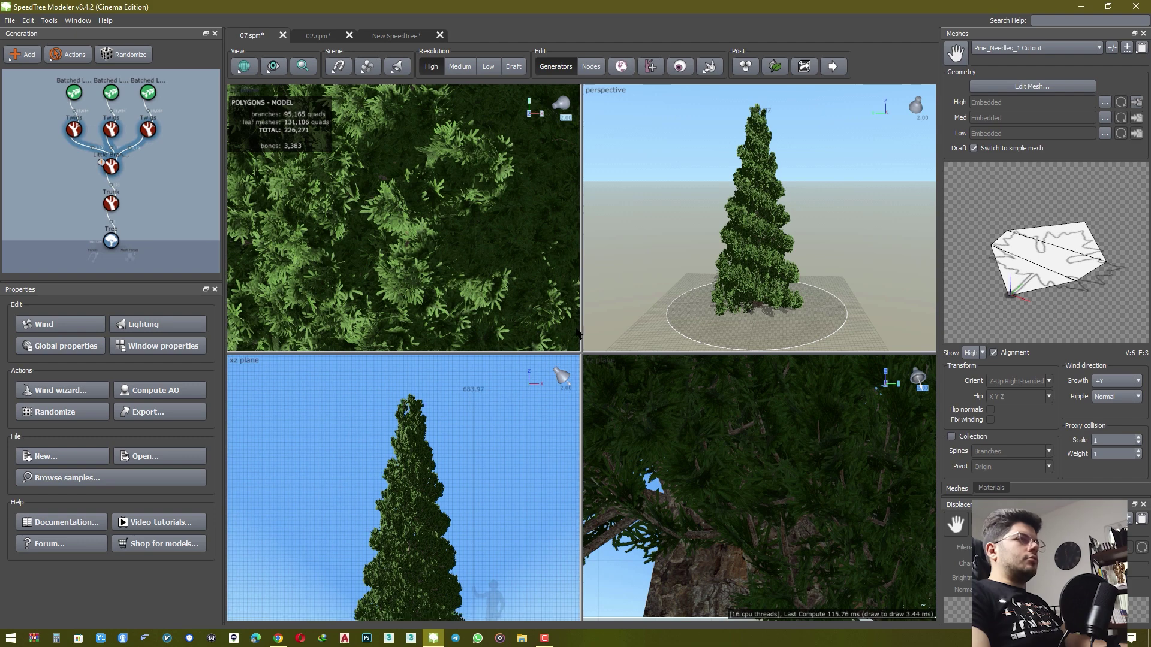
pyautogui.moveTo(466, 448); pyautogui.dragTo(472, 422, button='middle')
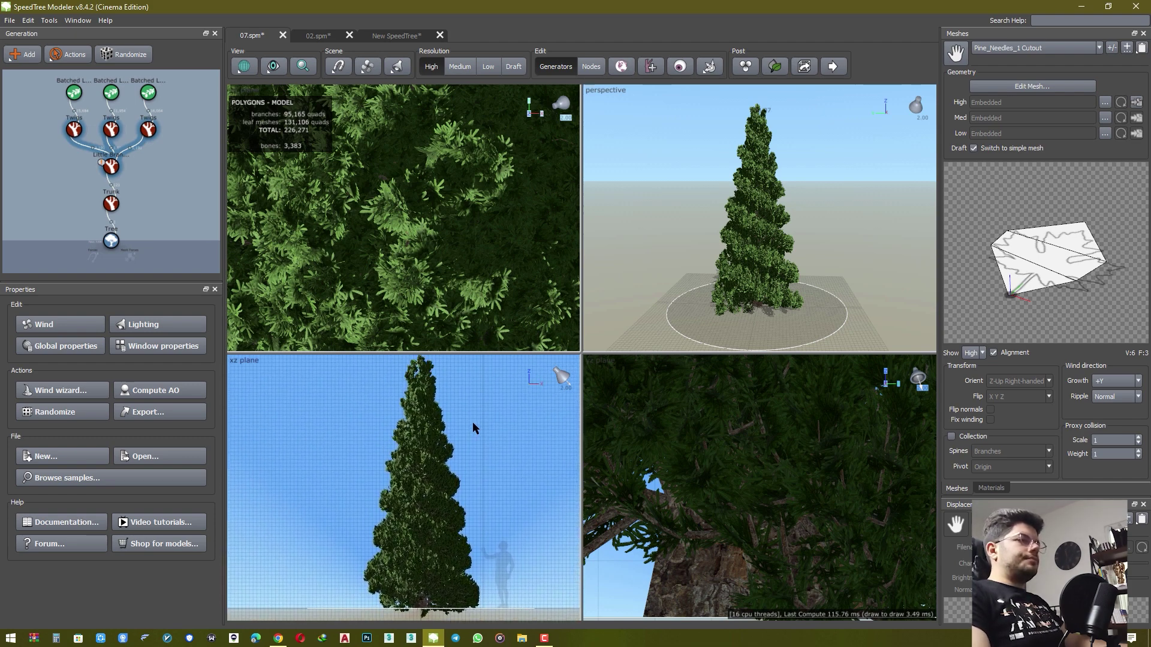
pyautogui.scroll(2, 665, 267)
pyautogui.press('space')
pyautogui.scroll(-2, 663, 265)
pyautogui.moveTo(651, 279)
pyautogui.keyDown('alt'); pyautogui.mouseDown(button='middle')
pyautogui.moveTo(664, 272)
pyautogui.moveTo(645, 275)
pyautogui.mouseUp(button='middle'); pyautogui.keyUp('alt')
# - Highlight the rightmost leaves and the trunk to examine the dense foliage from the trunk base to the top
pyautogui.click(148, 92)
pyautogui.scroll(5, 563, 335)
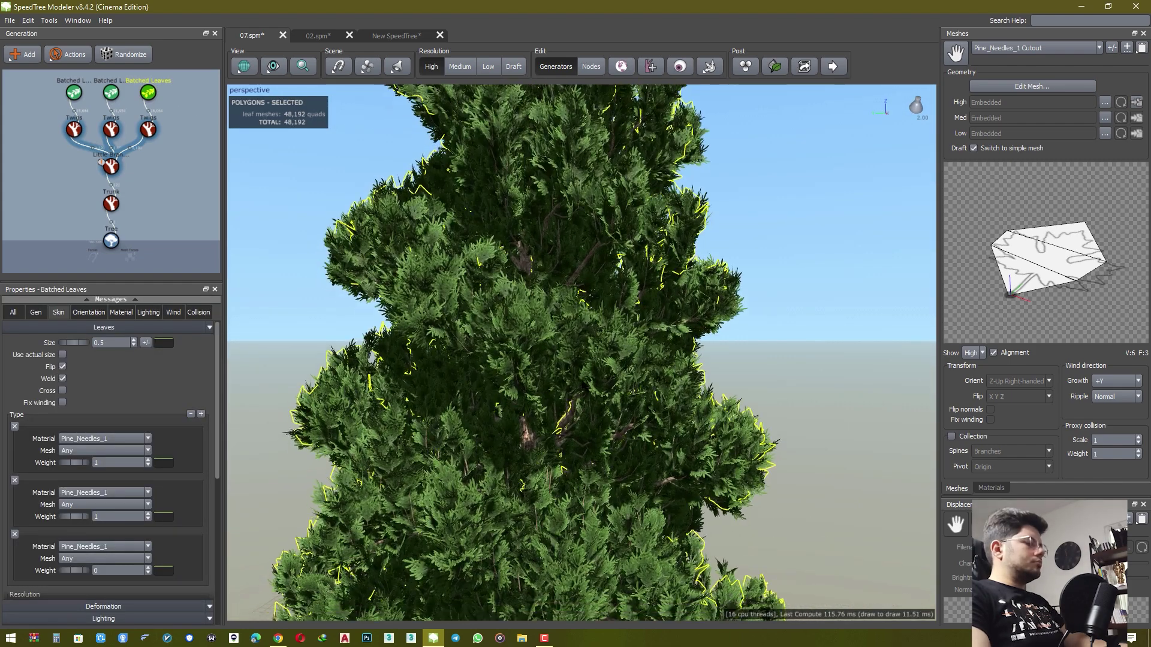
pyautogui.moveTo(560, 366); pyautogui.dragTo(564, 151, button='middle')
pyautogui.keyDown('alt'); pyautogui.moveTo(528, 351); pyautogui.dragTo(587, 338, button='middle'); pyautogui.keyUp('alt')
pyautogui.click(592, 433)
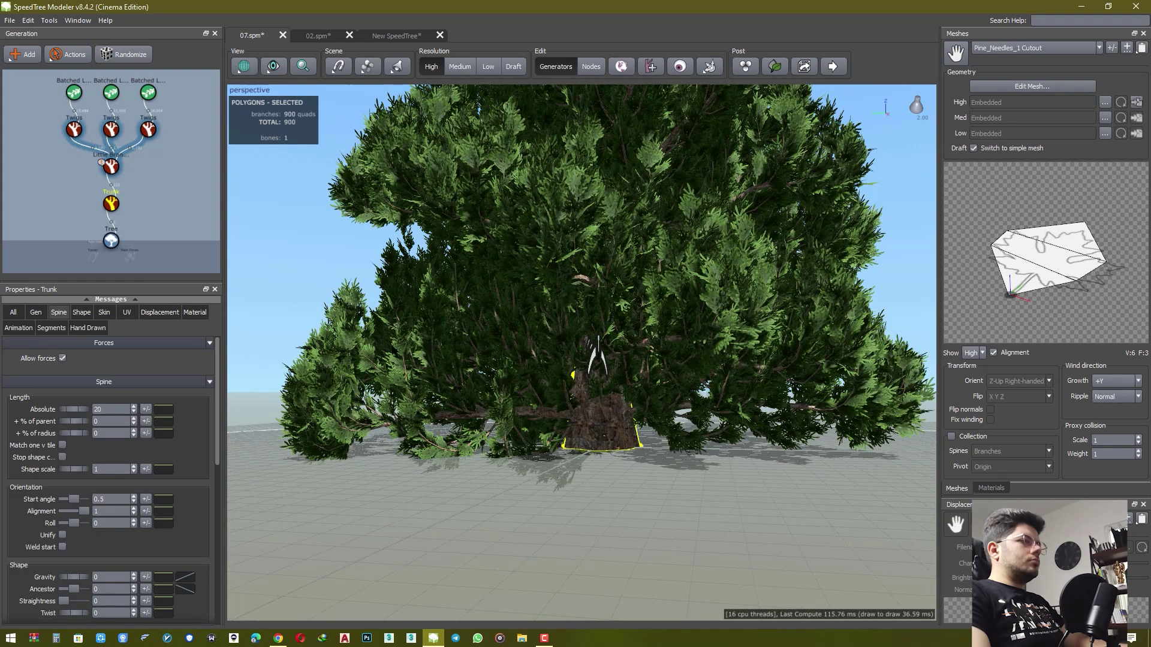
pyautogui.scroll(-4, 589, 413)
pyautogui.moveTo(578, 162); pyautogui.dragTo(506, 400, button='middle')
pyautogui.click(707, 329)
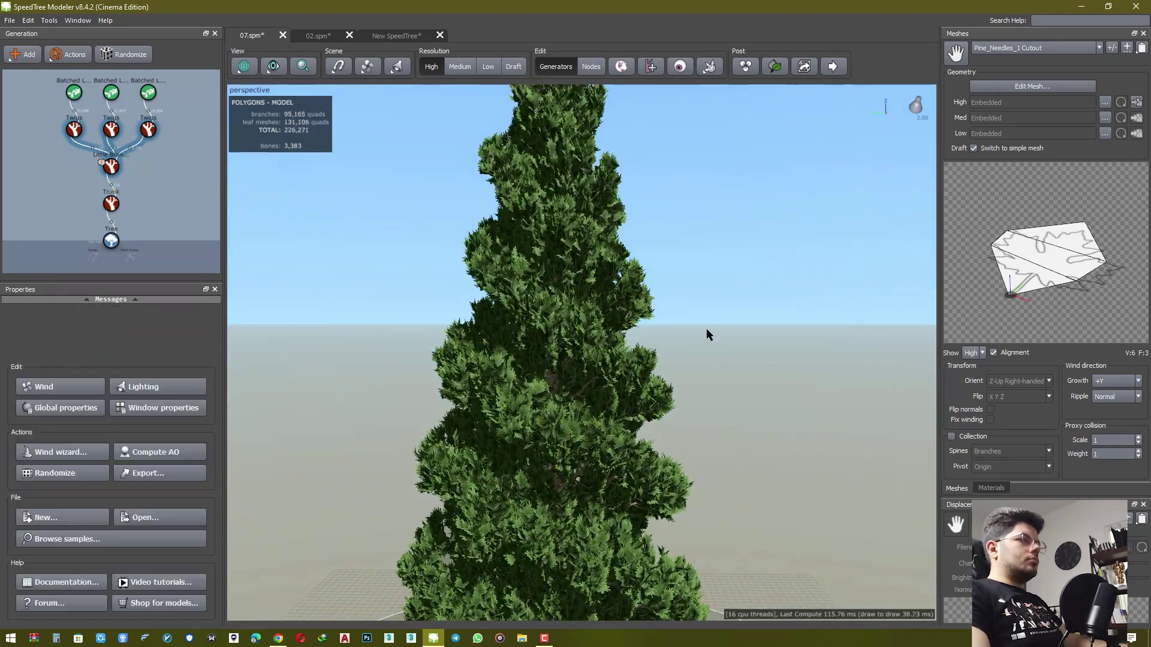
pyautogui.scroll(-3, 684, 349)
pyautogui.scroll(-3, 670, 335)
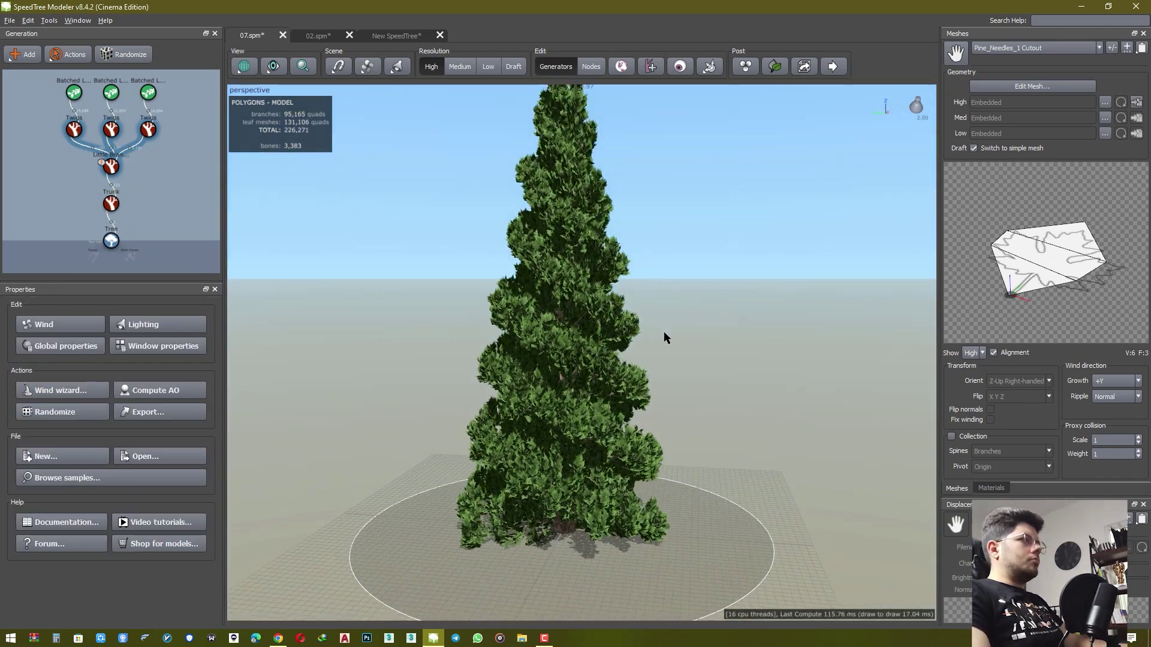
# - Set the start angle of the Little Branches generator to 0.147
pyautogui.click(666, 341)
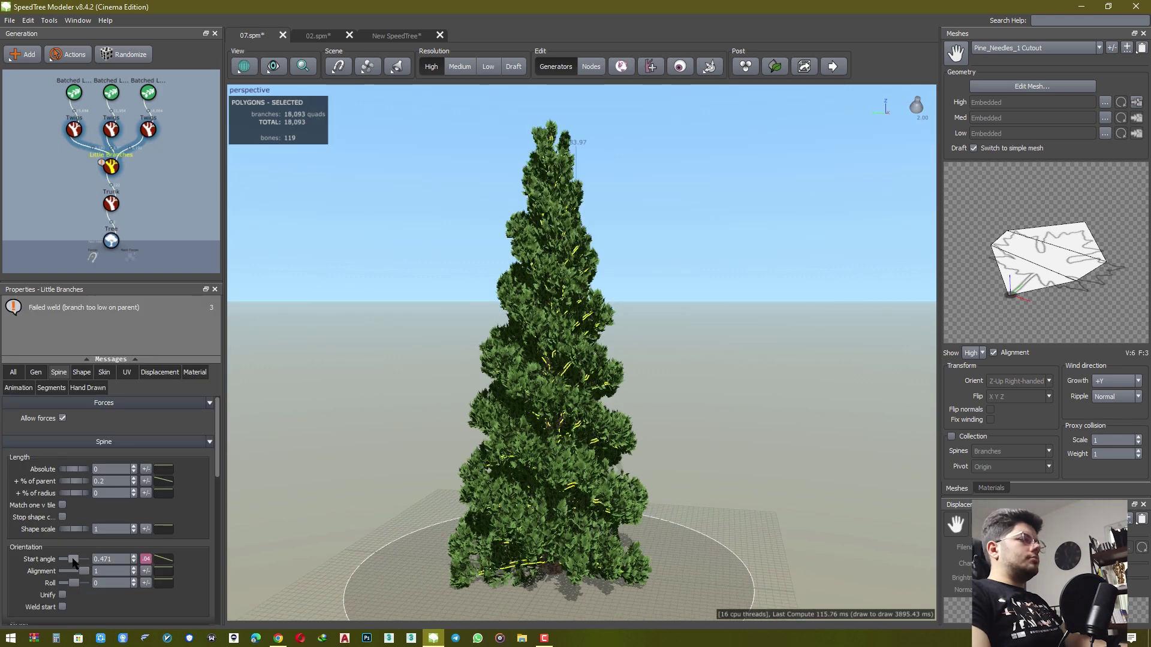
pyautogui.moveTo(71, 560); pyautogui.dragTo(67, 560)
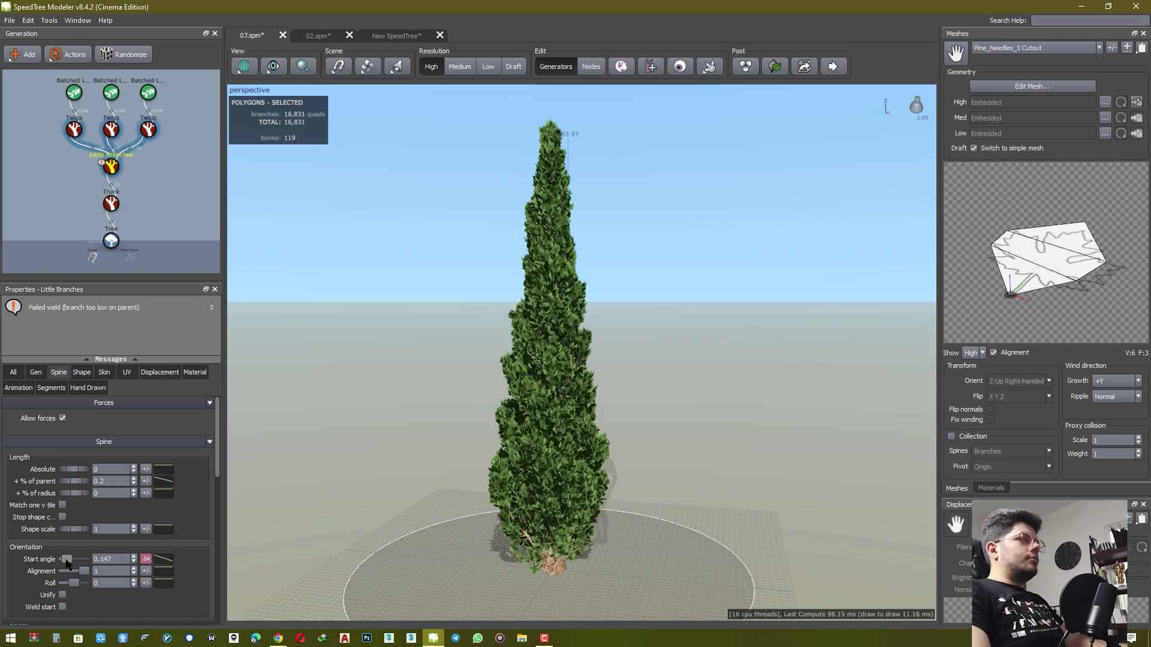
pyautogui.click(113, 169)
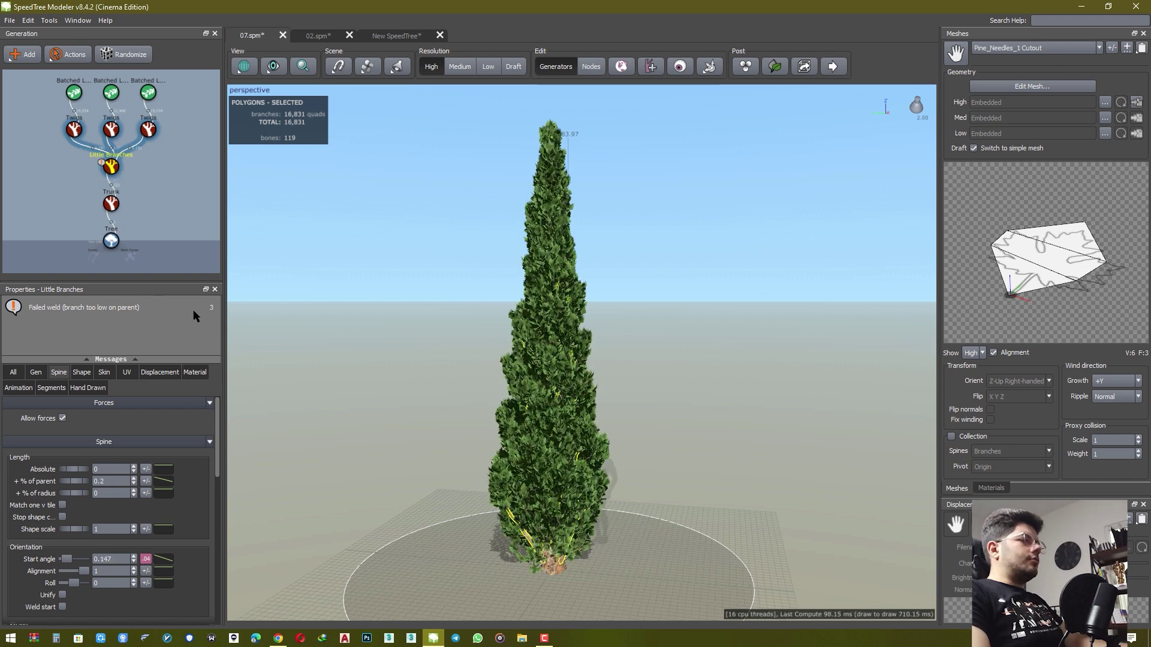
# - Examine up close how the lower little branches leave the trunk base
pyautogui.scroll(3, 360, 387)
pyautogui.moveTo(373, 377); pyautogui.dragTo(377, 264, button='middle')
pyautogui.moveTo(377, 263); pyautogui.dragTo(414, 295)
pyautogui.scroll(6, 493, 380)
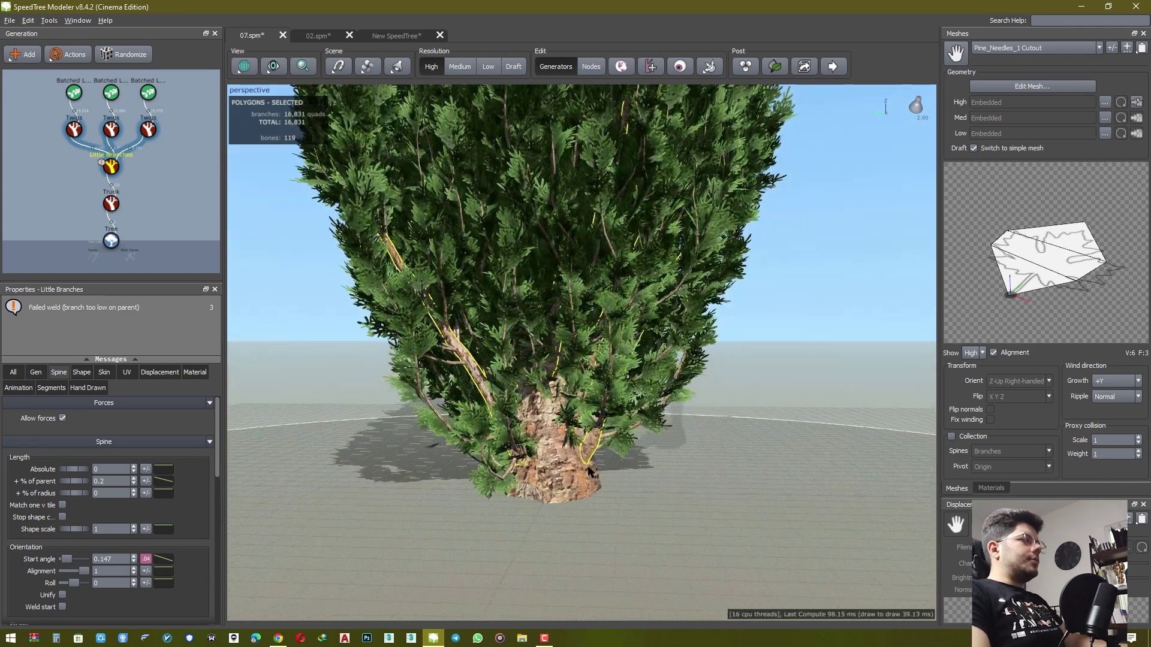
pyautogui.moveTo(584, 471); pyautogui.dragTo(598, 473)
pyautogui.scroll(3, 552, 435)
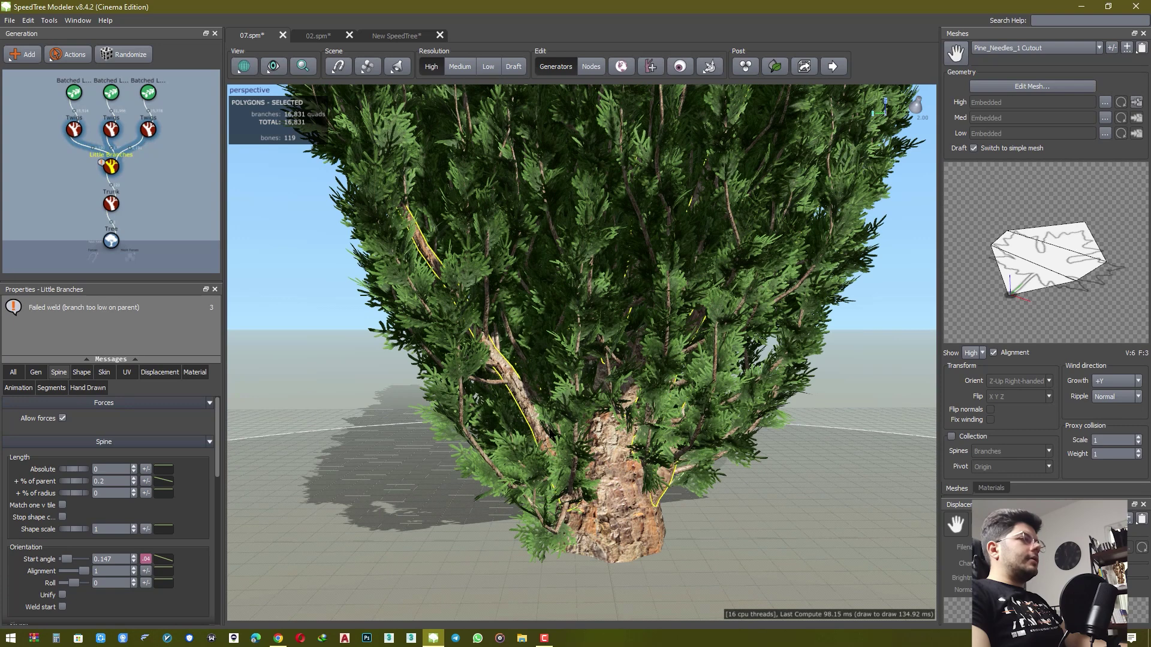
# - Review the spine properties of the three Twigs generators and the generation settings of the leftmost one
pyautogui.click(149, 129)
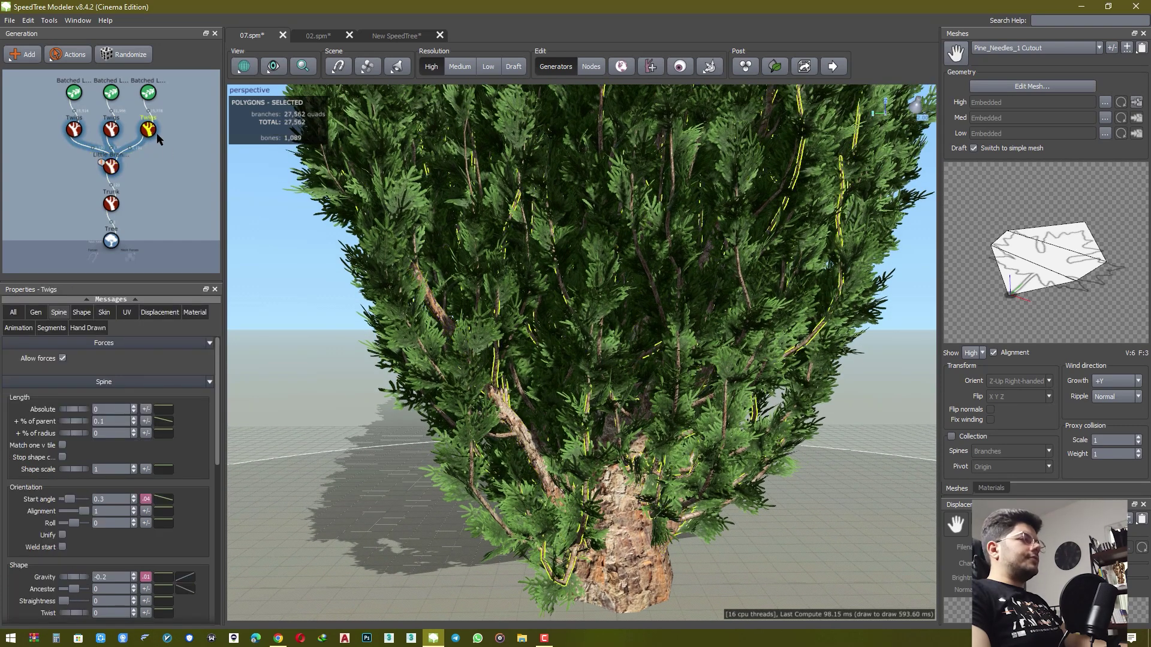
pyautogui.click(111, 131)
pyautogui.click(73, 132)
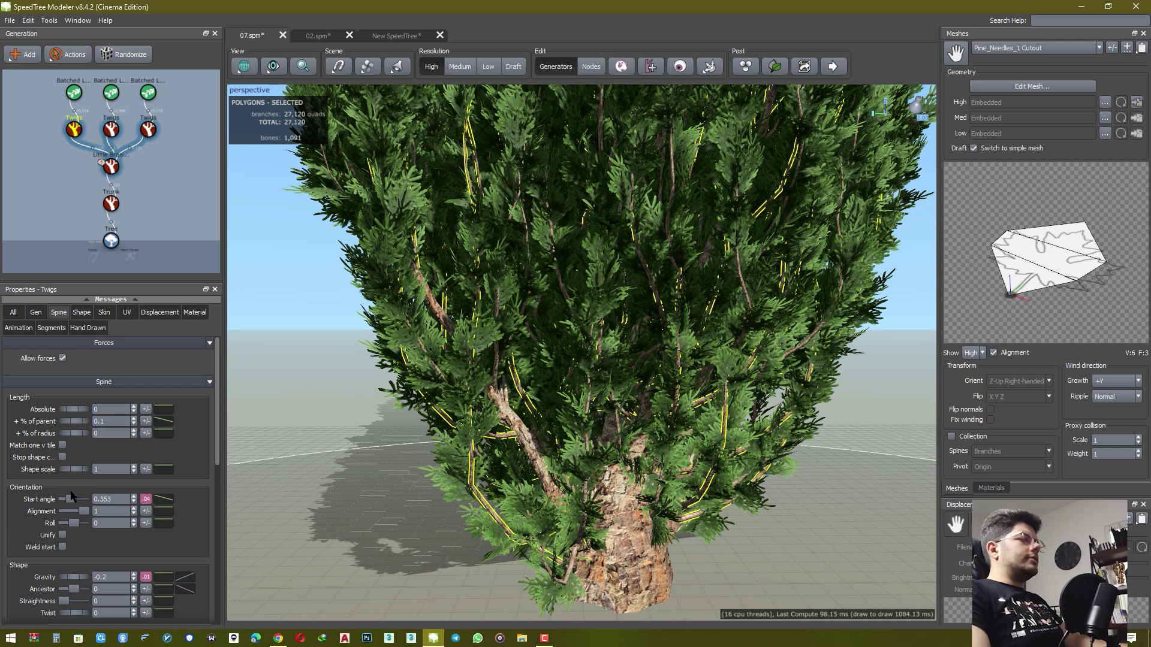
pyautogui.click(35, 312)
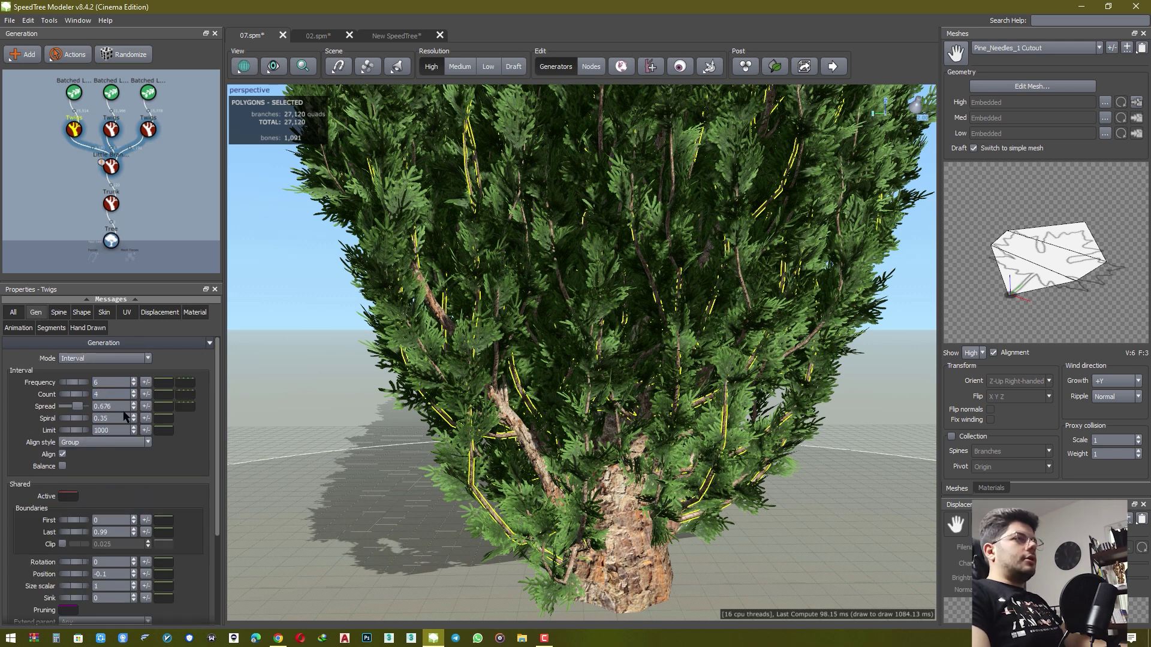
pyautogui.scroll(-5, 347, 489)
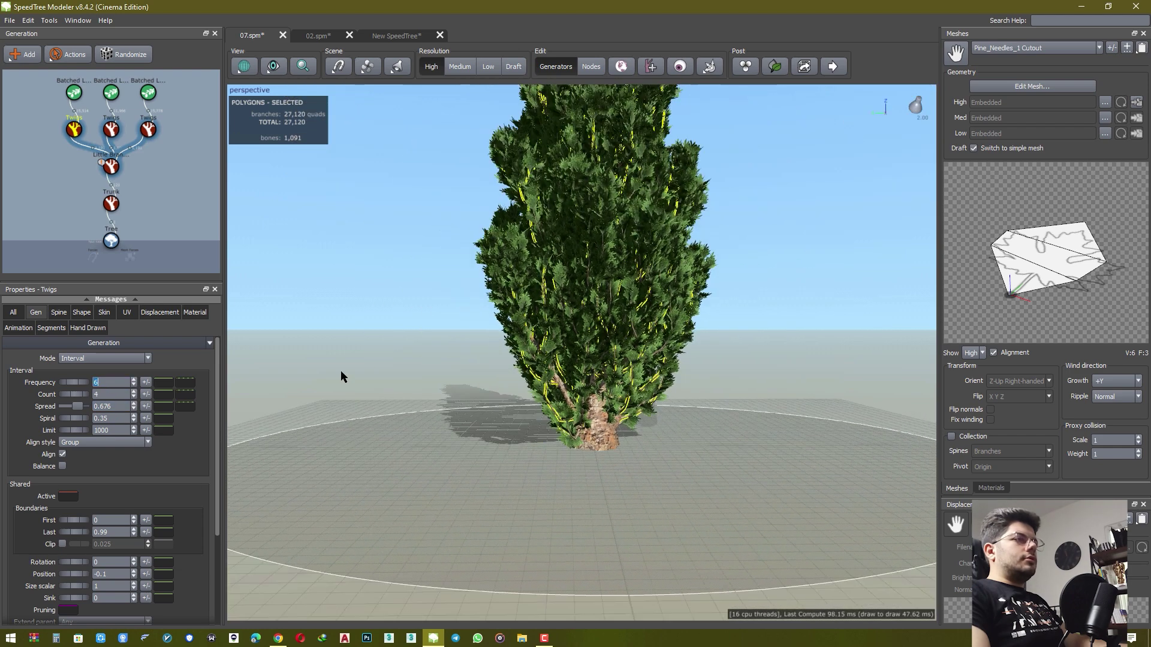
pyautogui.moveTo(430, 353); pyautogui.dragTo(439, 456, button='middle')
pyautogui.scroll(-2, 396, 369)
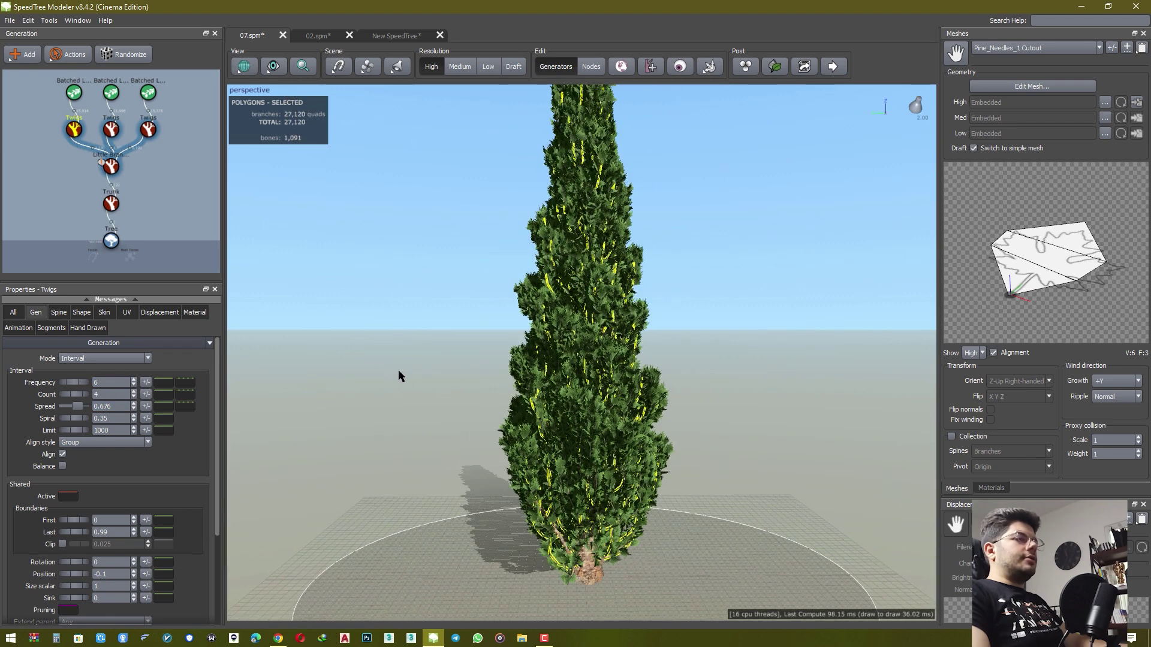
# - Try other start angles on the Little Branches generator, ending at 0.147 again
pyautogui.click(129, 182)
pyautogui.scroll(-3, 429, 373)
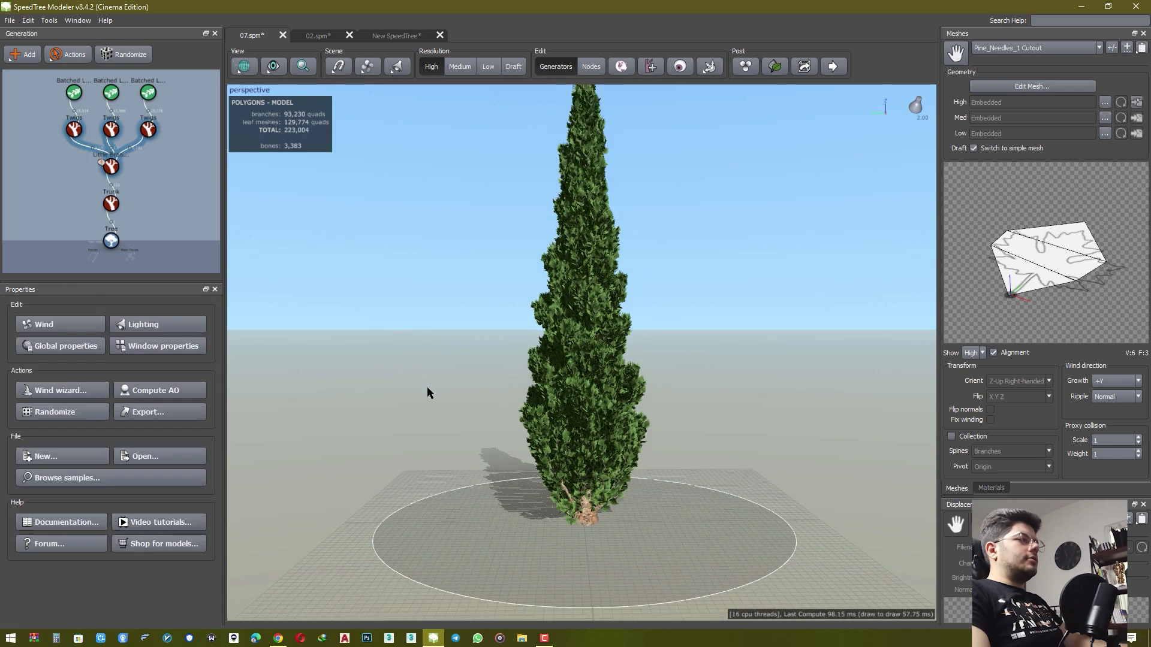
pyautogui.moveTo(439, 400)
pyautogui.mouseDown()
pyautogui.moveTo(480, 392)
pyautogui.moveTo(375, 392)
pyautogui.moveTo(470, 395)
pyautogui.moveTo(401, 401)
pyautogui.moveTo(450, 403)
pyautogui.moveTo(417, 393)
pyautogui.mouseUp()
pyautogui.click(111, 169)
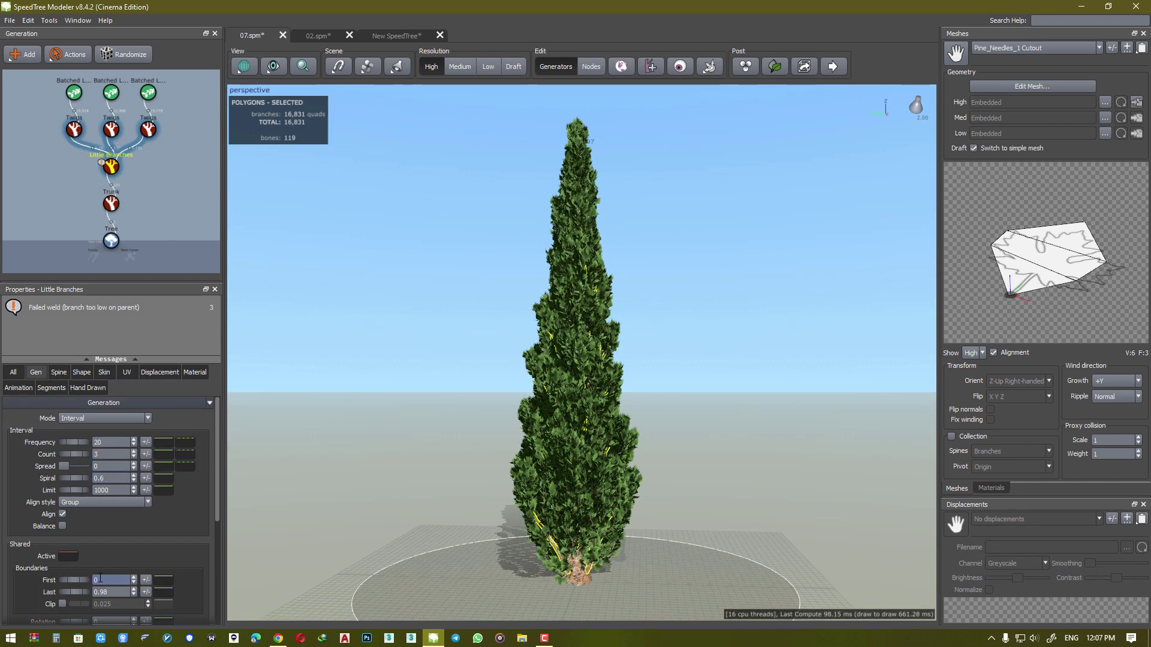
pyautogui.click(58, 373)
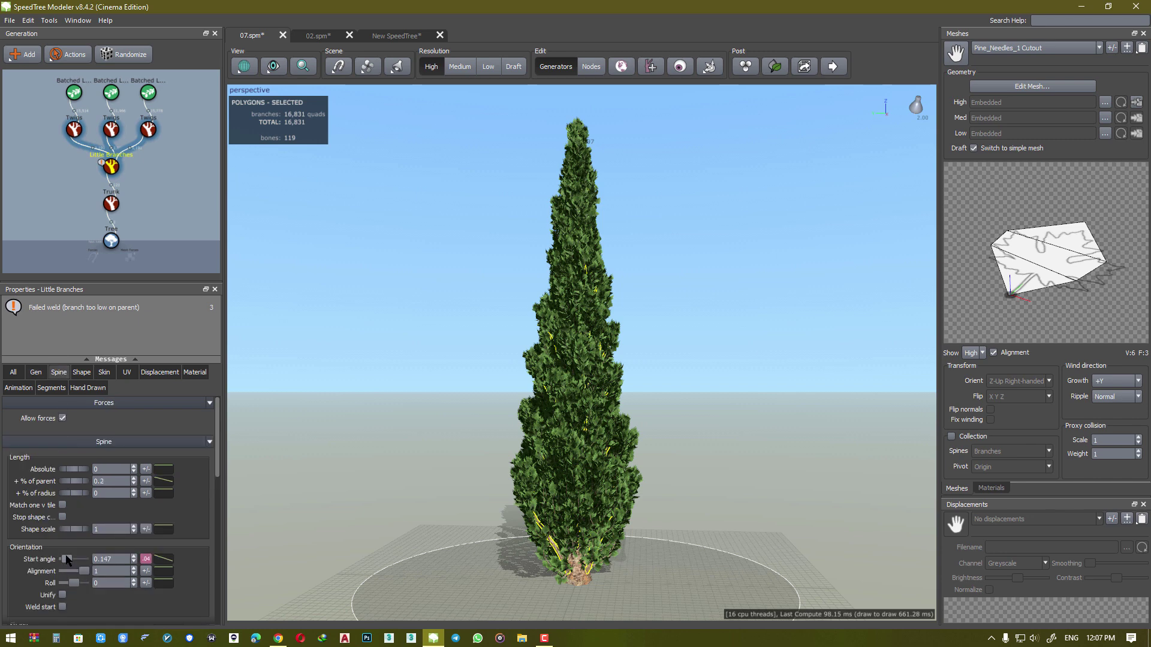
pyautogui.moveTo(66, 560); pyautogui.dragTo(67, 565)
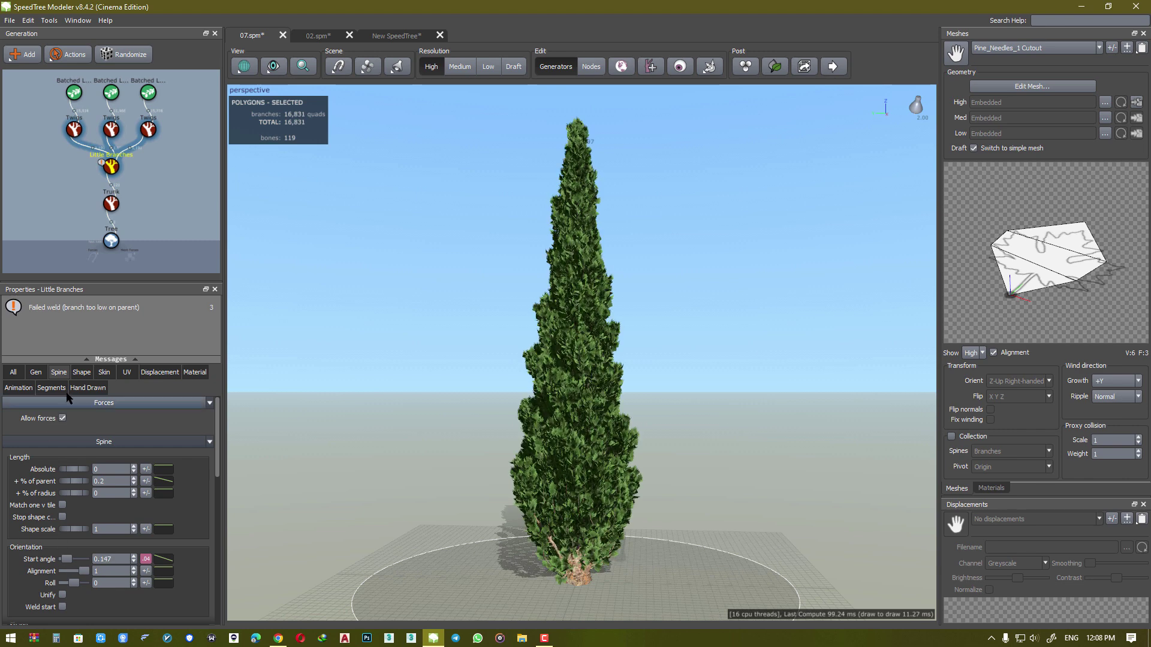
# - Try shape control positions of 0.3, 0.2 and 1 on the Little Branches generator, and set it to 1.5
pyautogui.click(80, 373)
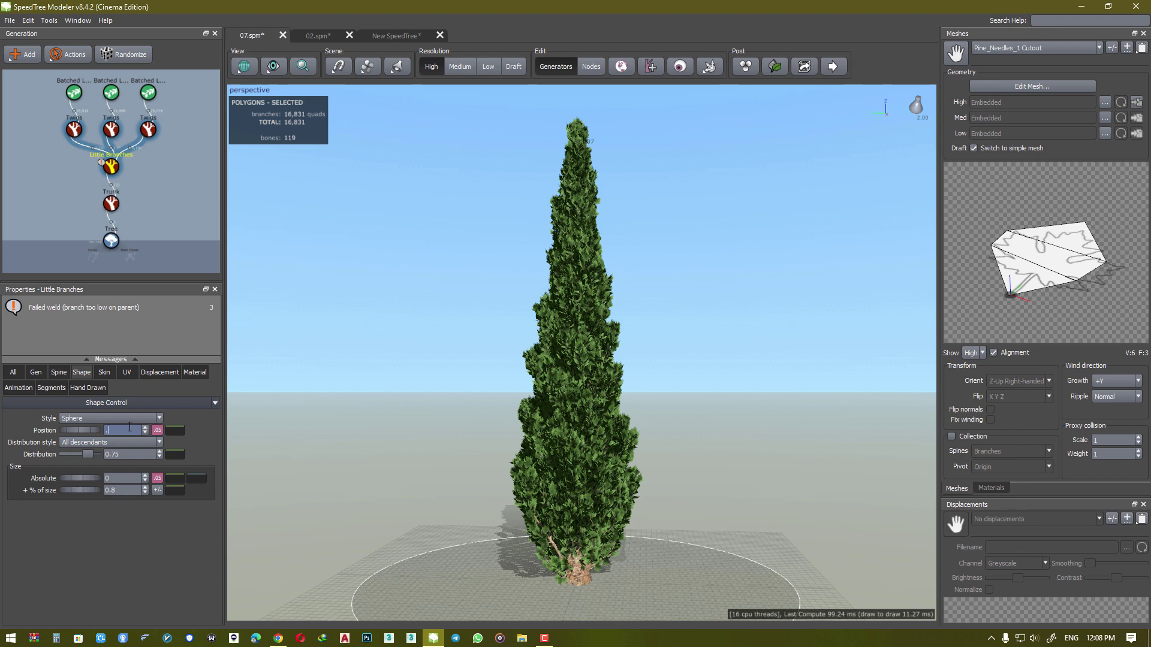
pyautogui.press('Return')
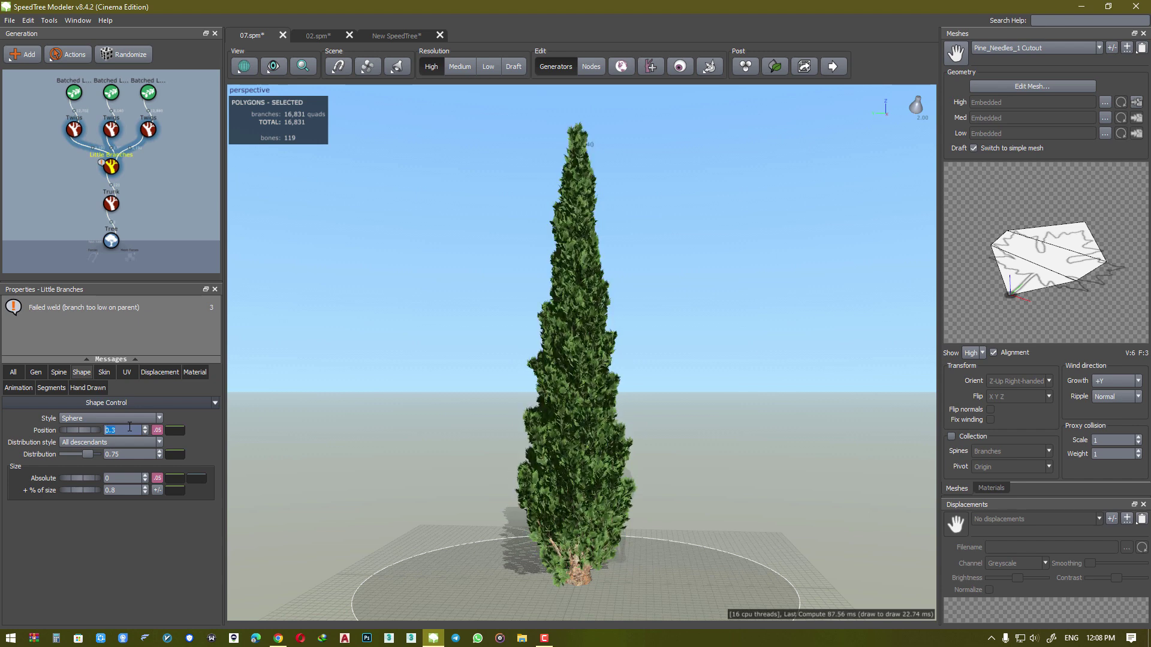
pyautogui.write('.2')
pyautogui.press('Return')
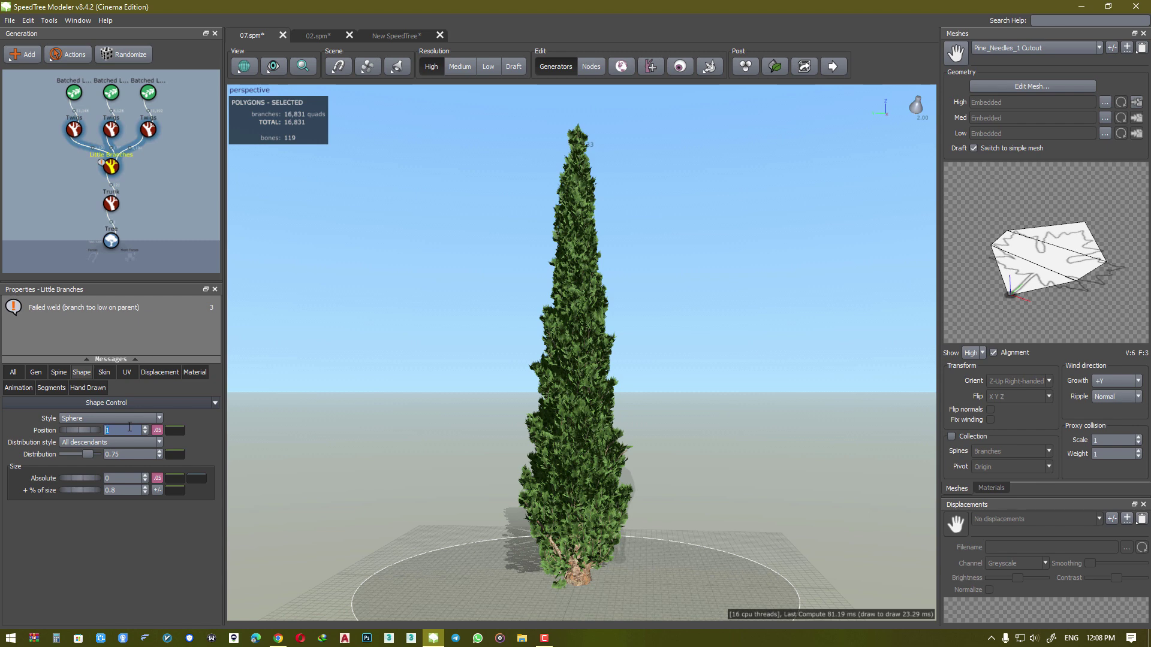
pyautogui.write('1')
pyautogui.press('Return')
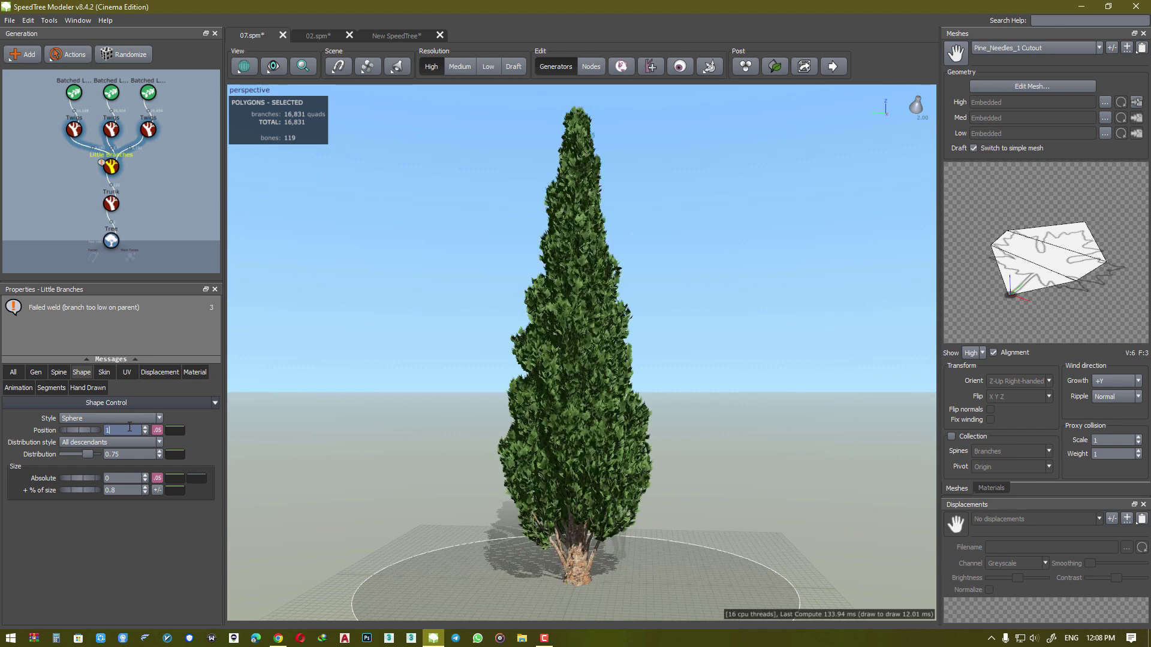
pyautogui.press('Return')
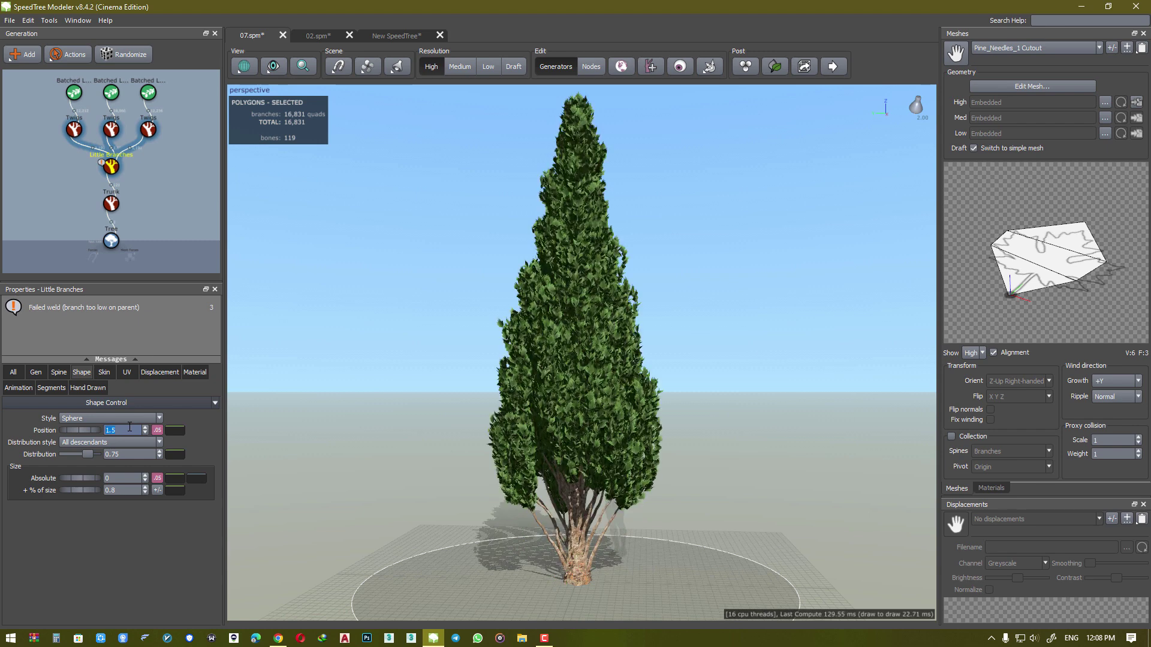
# - Set the shape control position of the Little Branches generator to 0.5, keeping the Sphere style
pyautogui.press('Return')
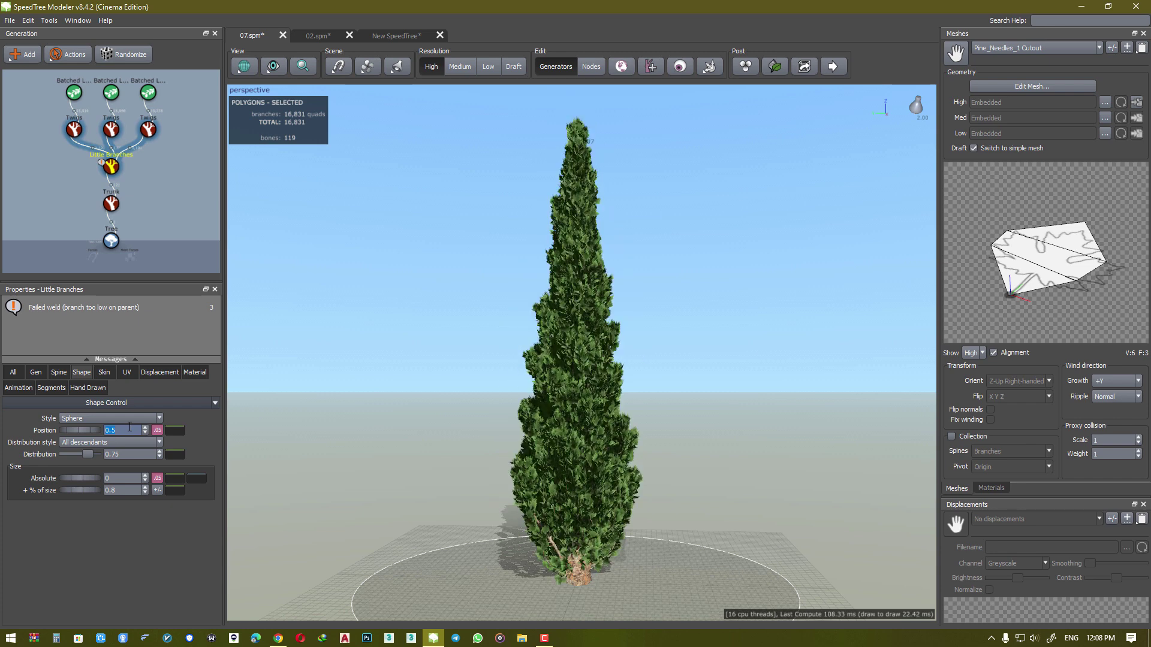
pyautogui.moveTo(397, 315)
pyautogui.mouseDown()
pyautogui.moveTo(470, 327)
pyautogui.moveTo(393, 319)
pyautogui.moveTo(476, 365)
pyautogui.moveTo(450, 362)
pyautogui.moveTo(509, 368)
pyautogui.moveTo(455, 367)
pyautogui.mouseUp()
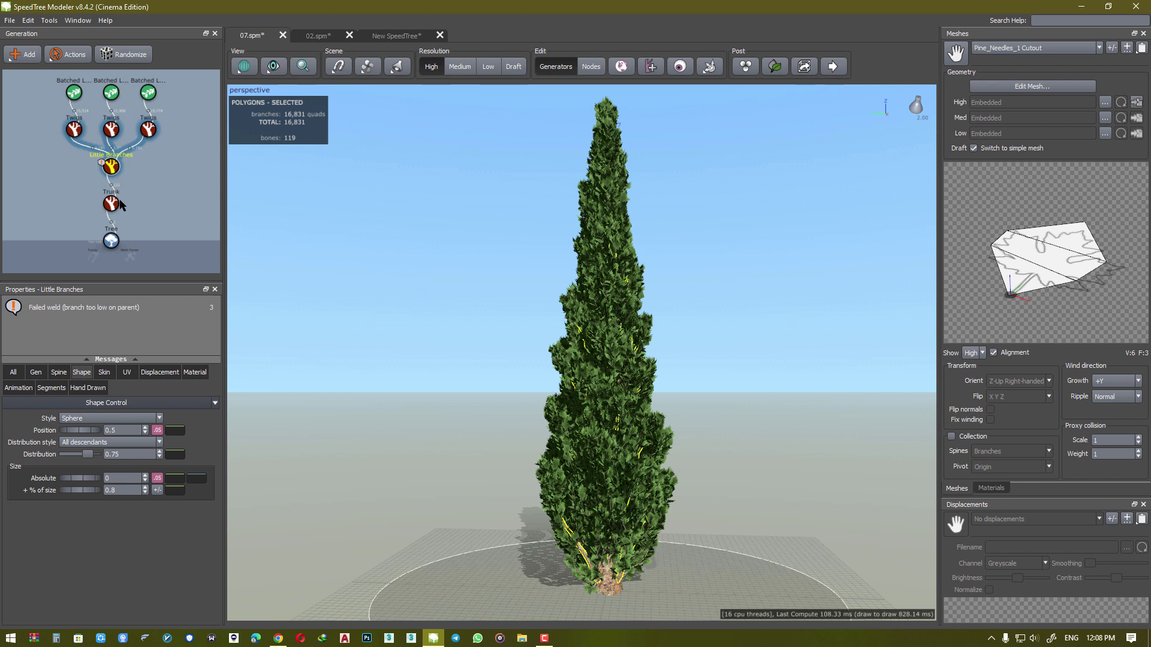
pyautogui.click(78, 418)
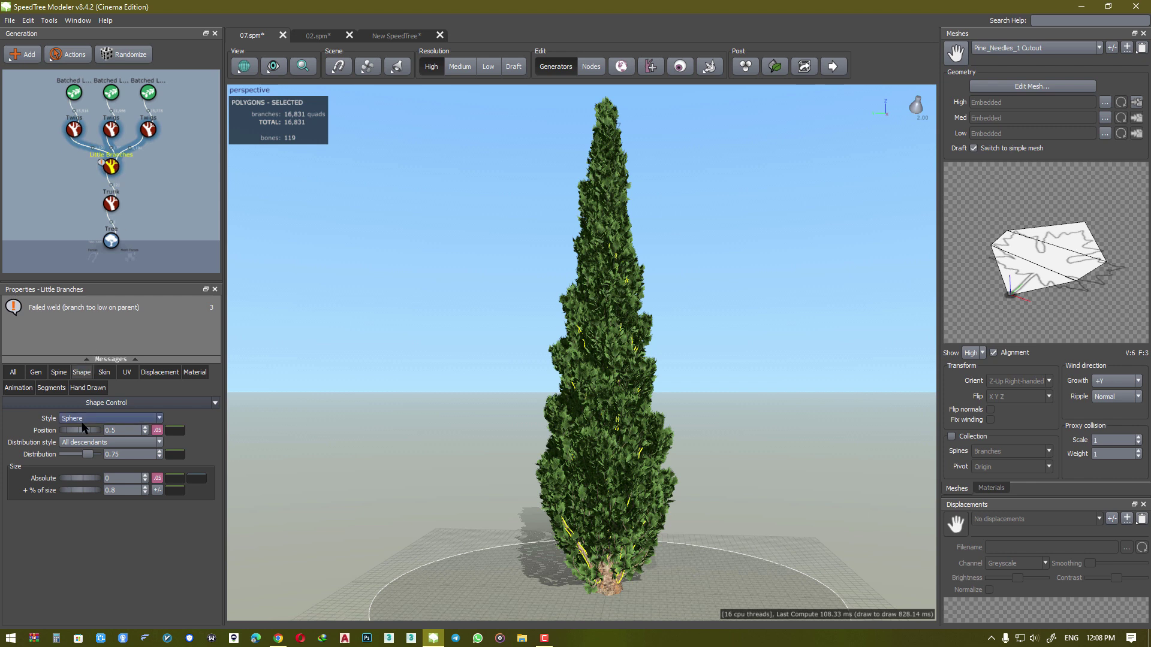
pyautogui.click(23, 431)
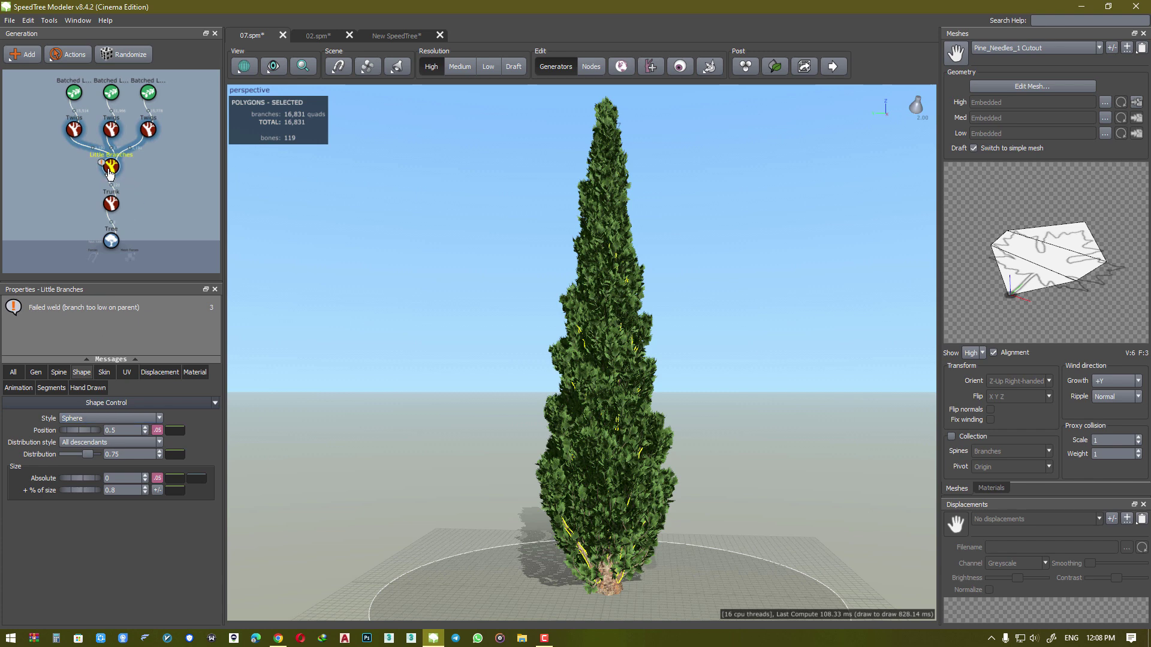
# - Try a start angle of 0.412 and a shape control style of None on the Little Branches generator
pyautogui.click(59, 372)
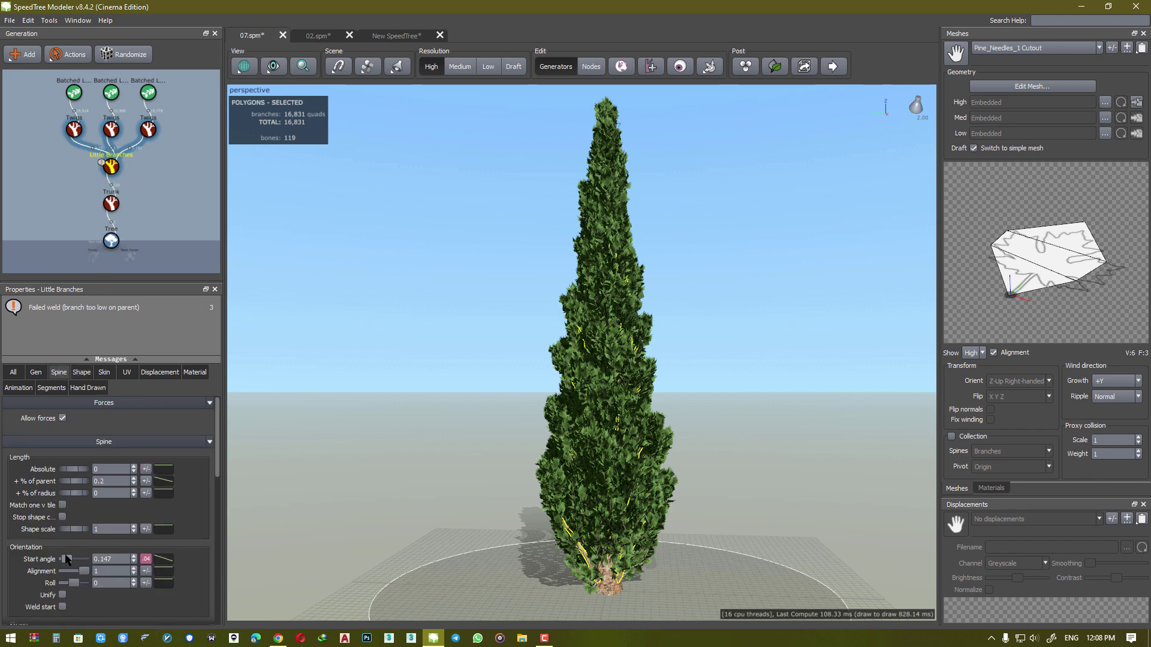
pyautogui.moveTo(68, 560); pyautogui.dragTo(72, 561)
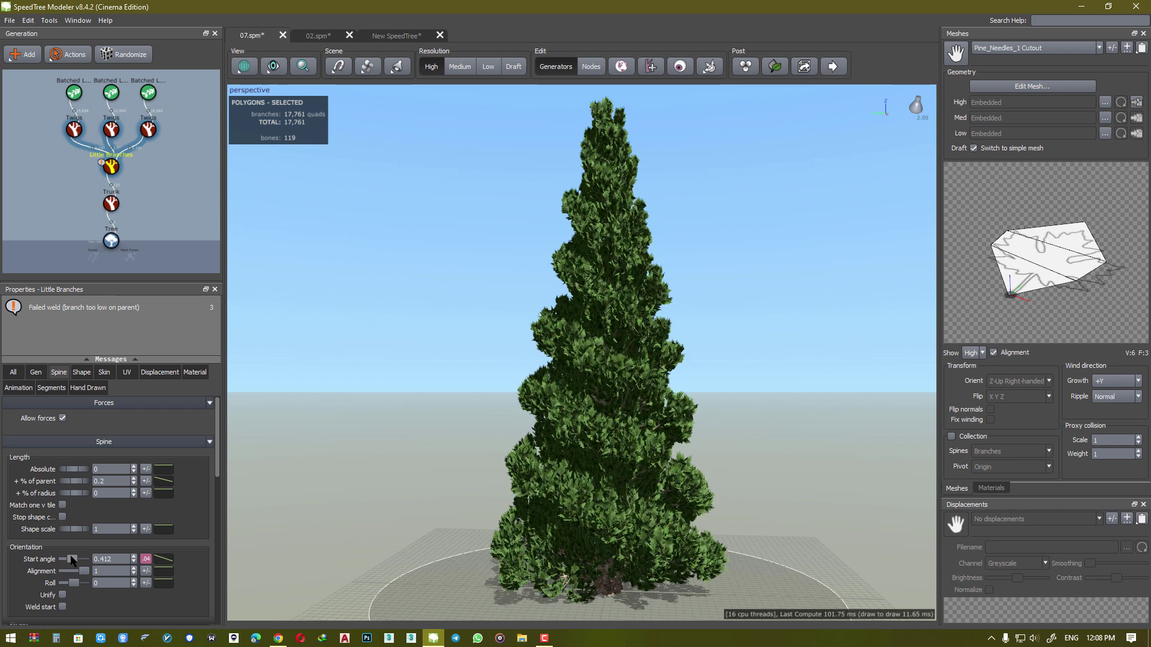
pyautogui.click(81, 372)
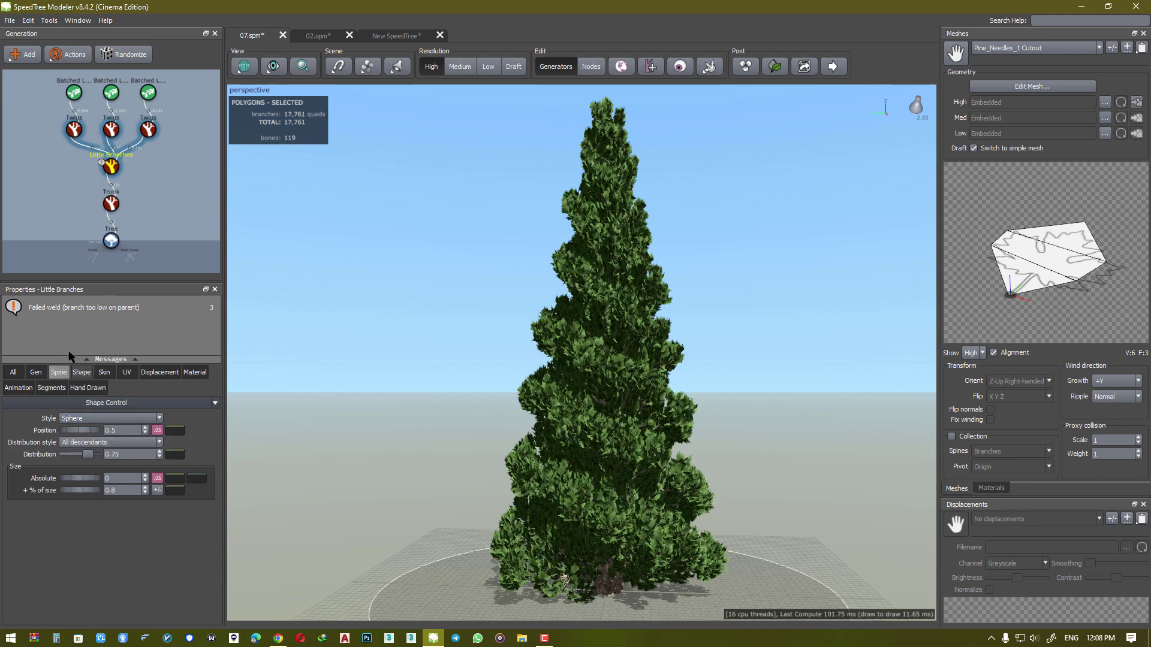
pyautogui.click(110, 418)
pyautogui.click(90, 427)
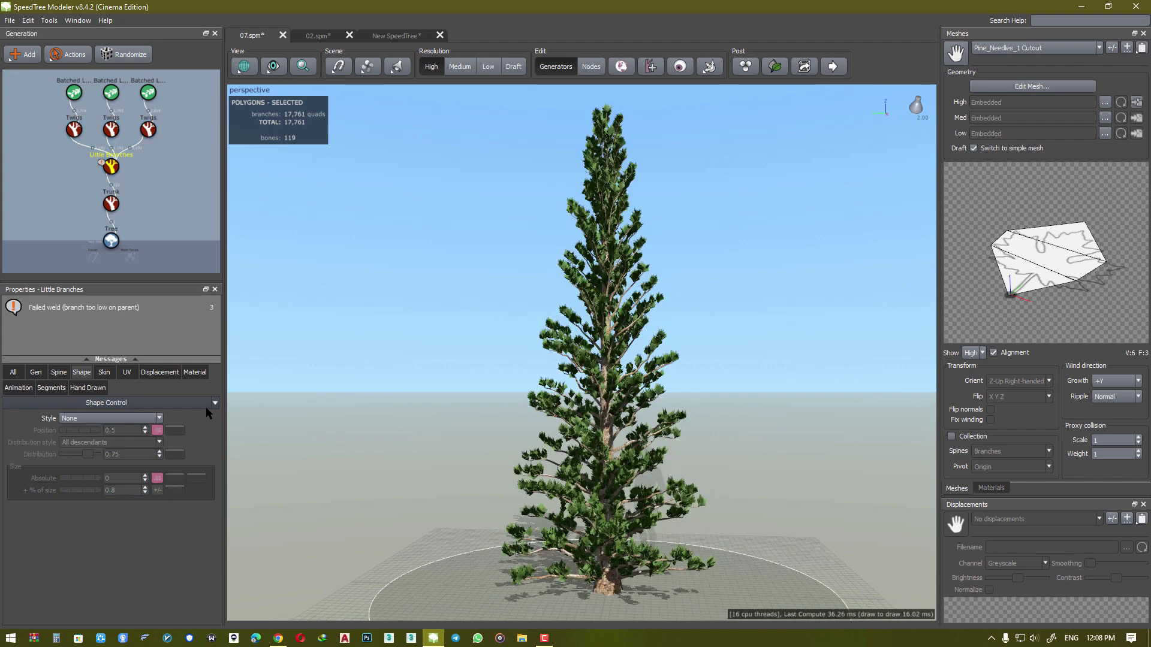
# - Examine up close how the foliage and branches sit along the trunk without shape control
pyautogui.click(397, 399)
pyautogui.scroll(3, 509, 429)
pyautogui.keyDown('alt'); pyautogui.moveTo(509, 429); pyautogui.dragTo(592, 402, button='middle'); pyautogui.keyUp('alt')
pyautogui.scroll(3, 635, 432)
pyautogui.scroll(2, 610, 398)
pyautogui.scroll(-2, 593, 403)
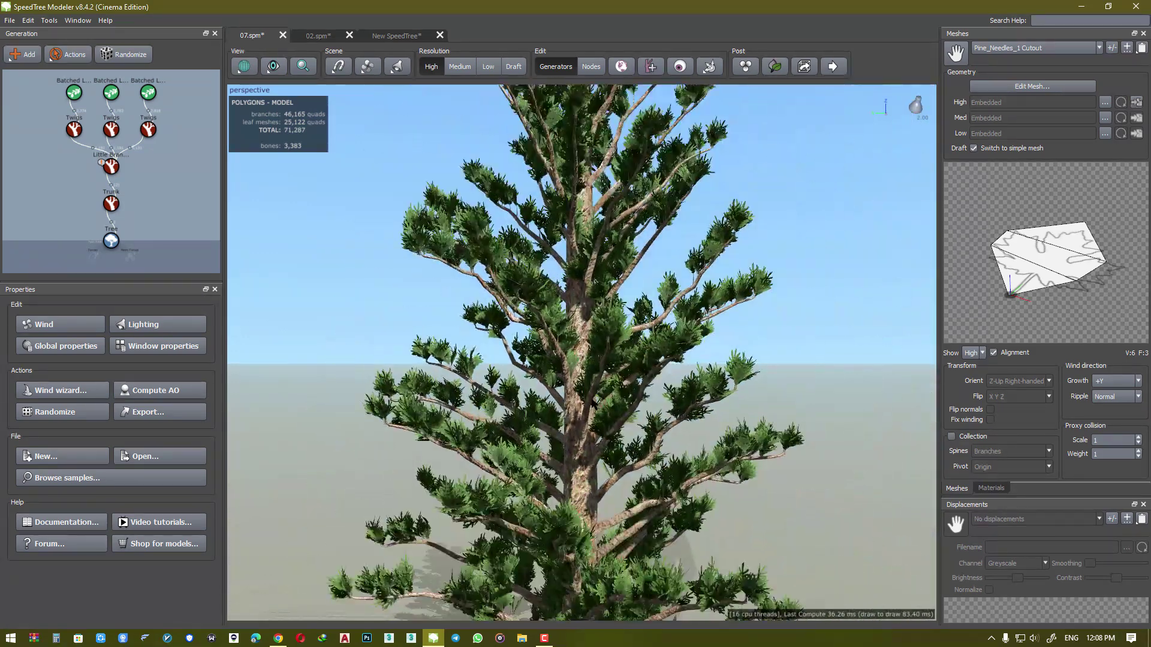
pyautogui.scroll(-6, 594, 400)
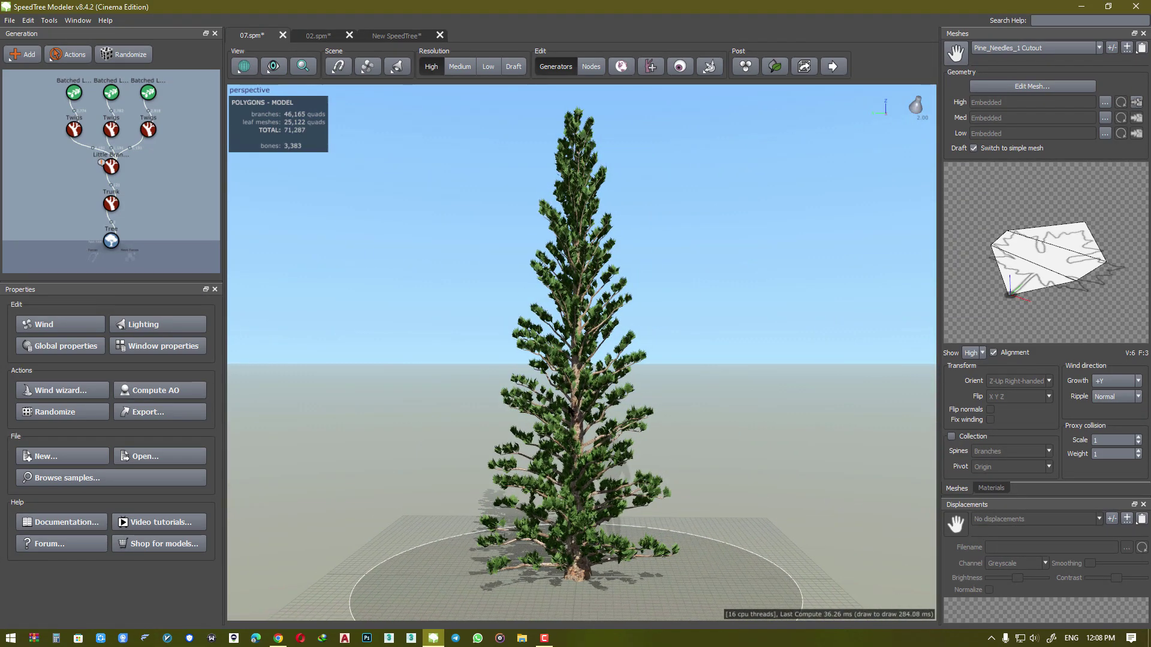
# - Return the Little Branches shape control to Sphere with + % of size 0.7, and open the global tree properties
pyautogui.click(113, 171)
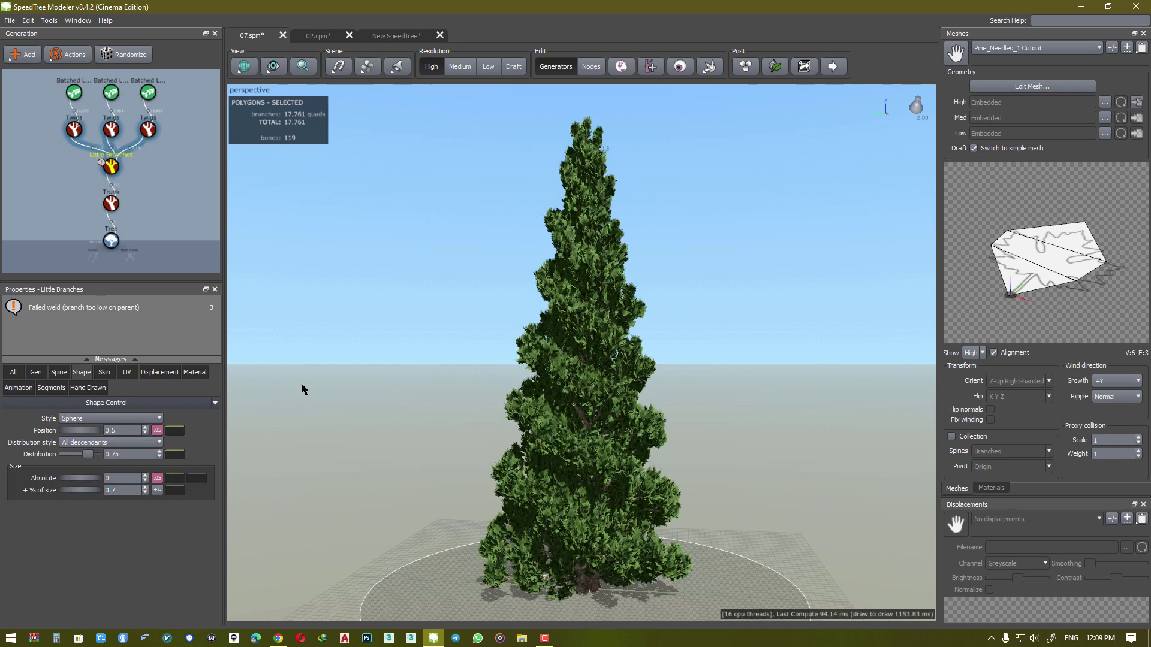
pyautogui.click(301, 383)
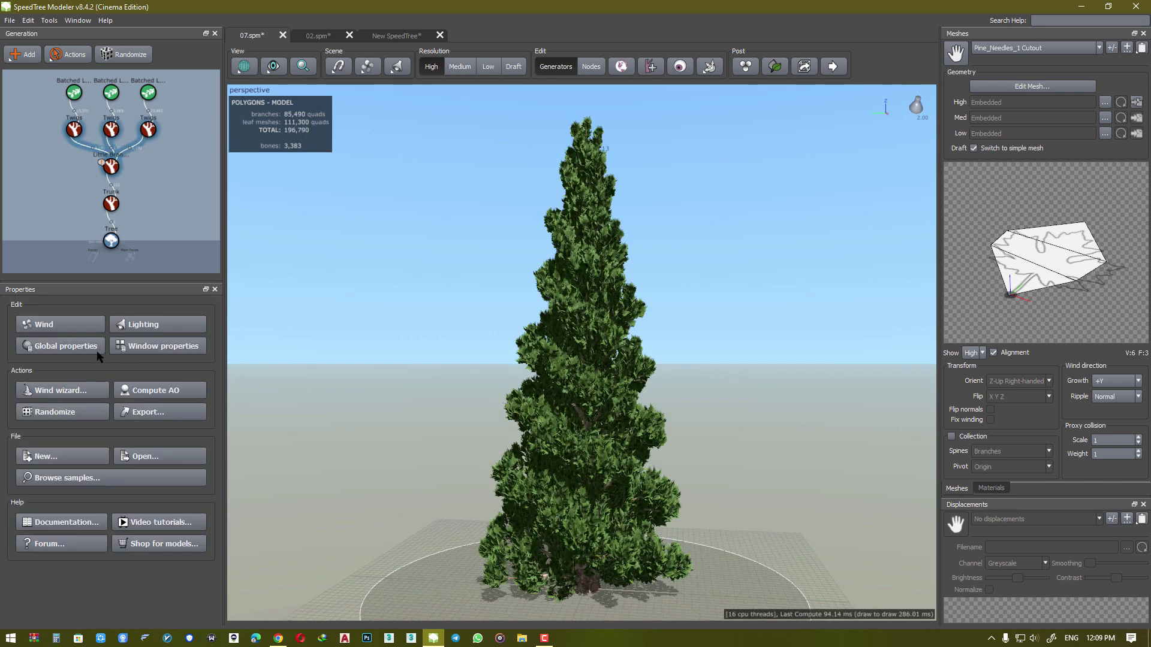
pyautogui.click(66, 346)
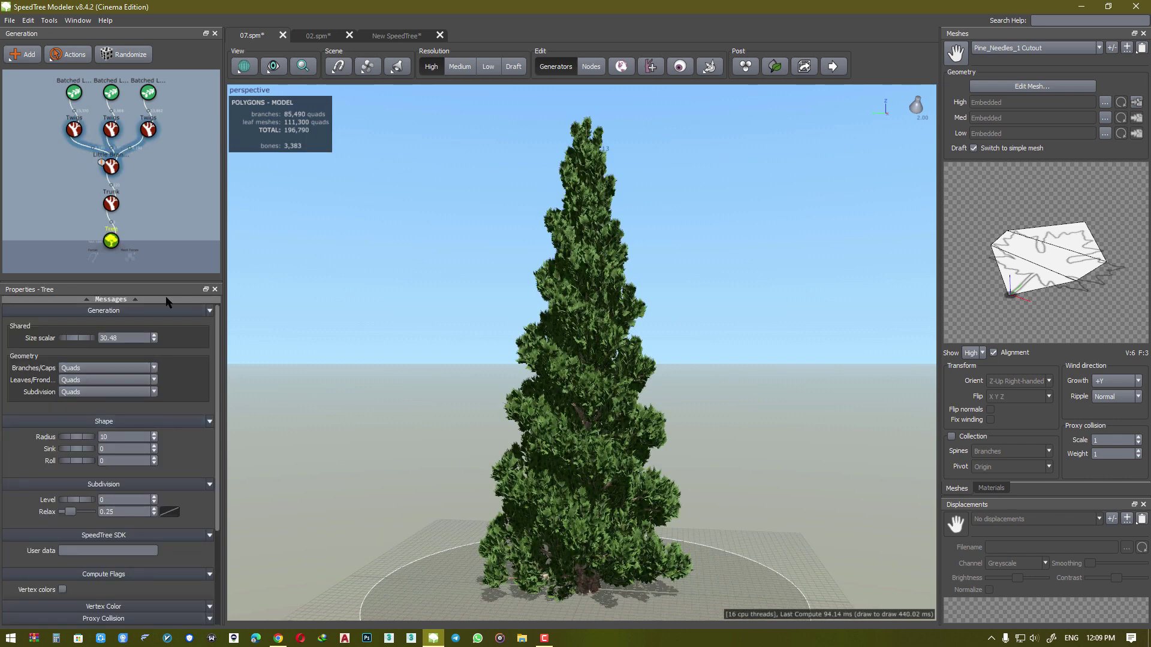
# - Try a start angle of 0.235 on the Little Branches generator, and settle on 0.176
pyautogui.click(114, 166)
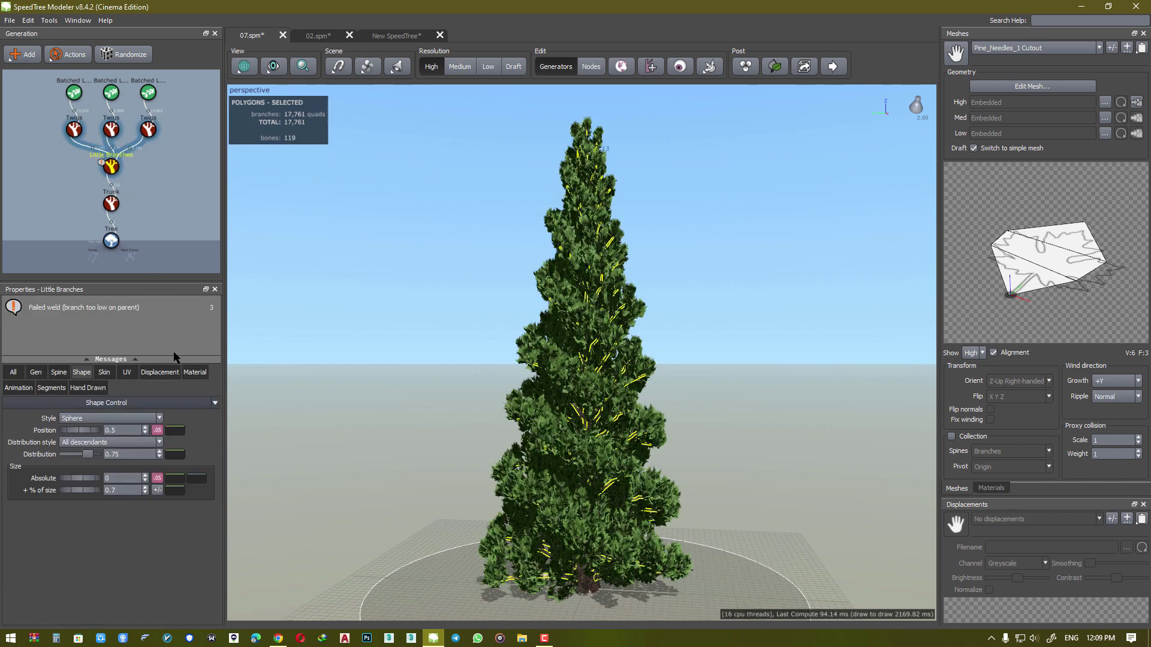
pyautogui.click(59, 373)
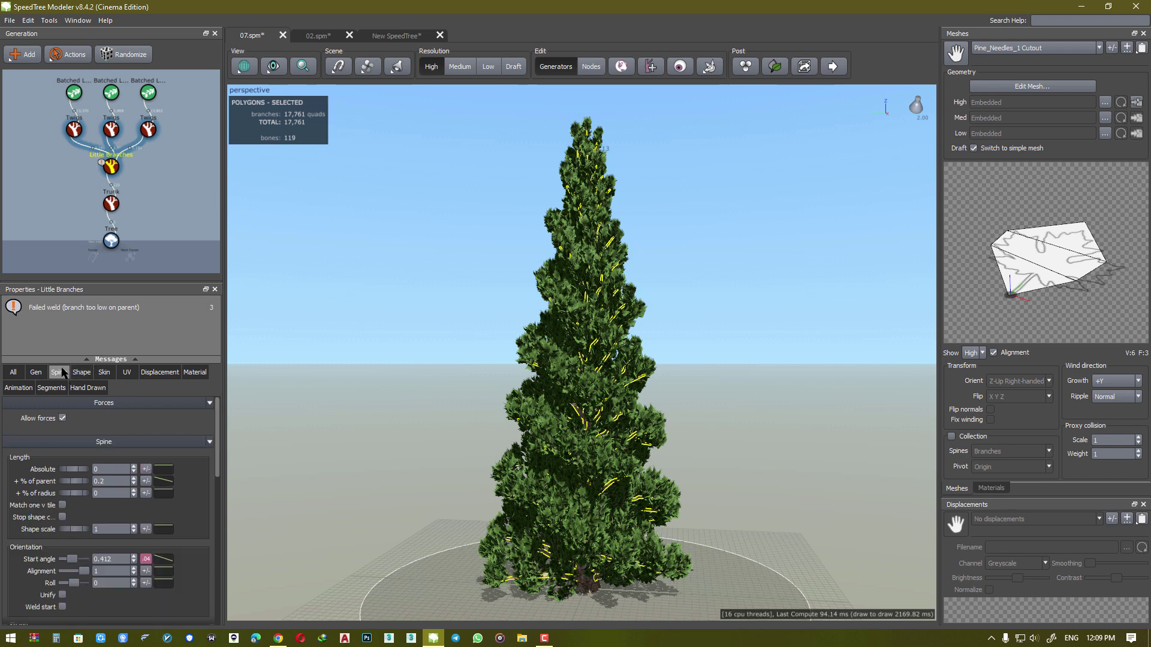
pyautogui.moveTo(72, 556); pyautogui.dragTo(70, 558)
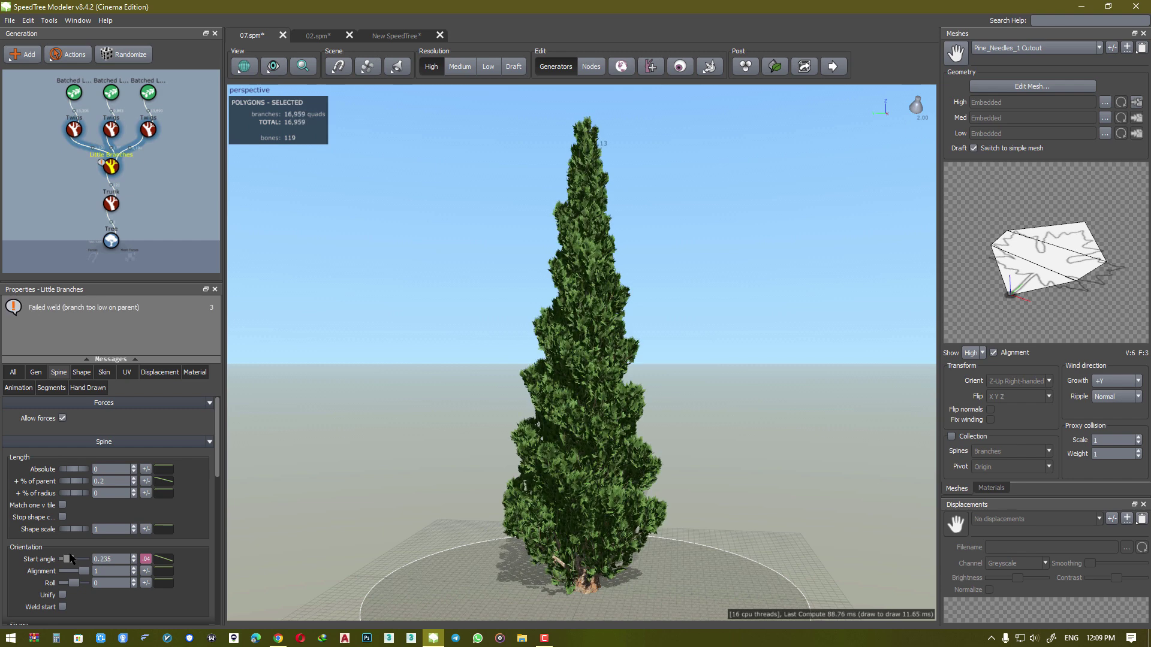
pyautogui.moveTo(491, 520)
pyautogui.mouseDown()
pyautogui.moveTo(515, 519)
pyautogui.moveTo(469, 518)
pyautogui.mouseUp()
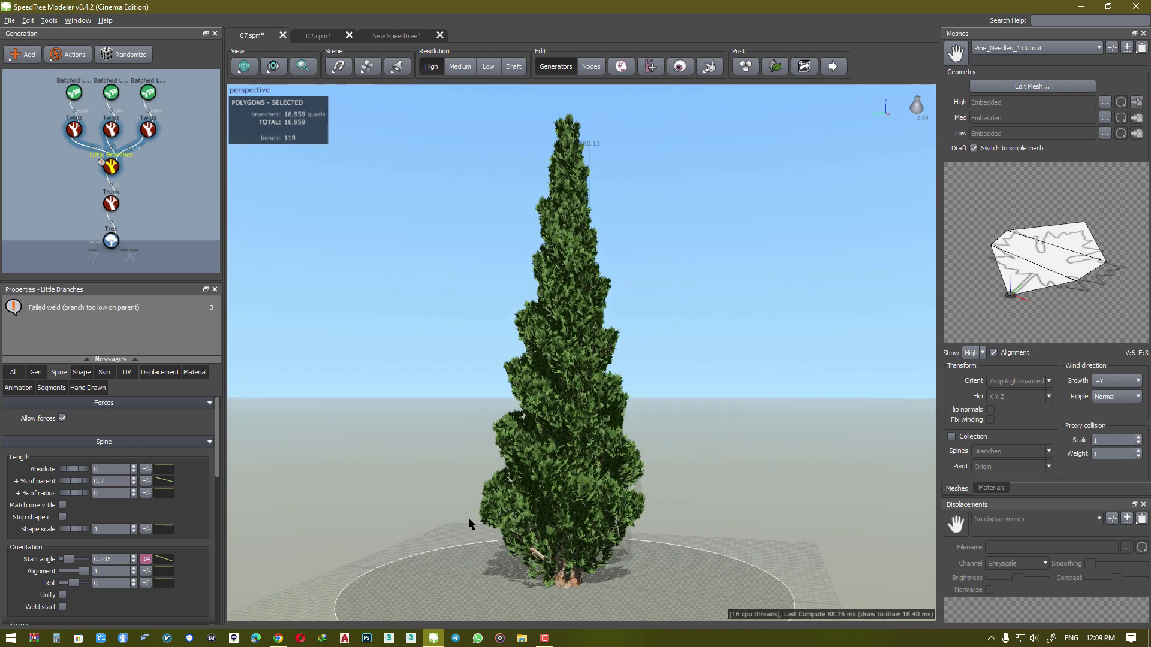
pyautogui.scroll(4, 468, 518)
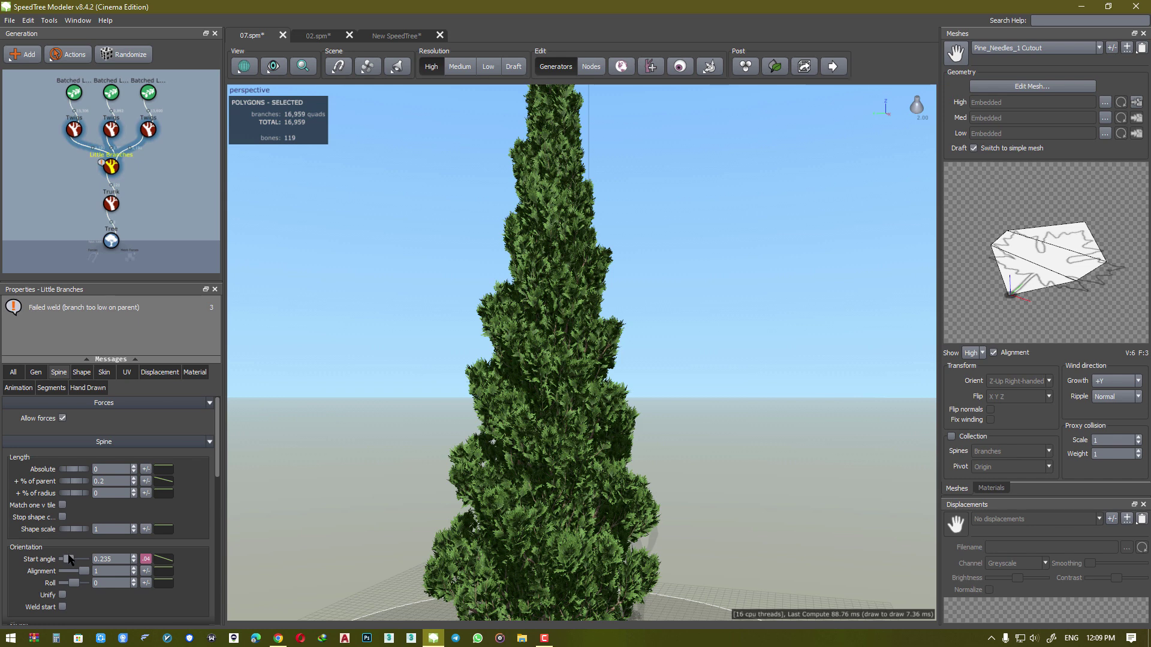
pyautogui.moveTo(67, 559); pyautogui.dragTo(67, 558)
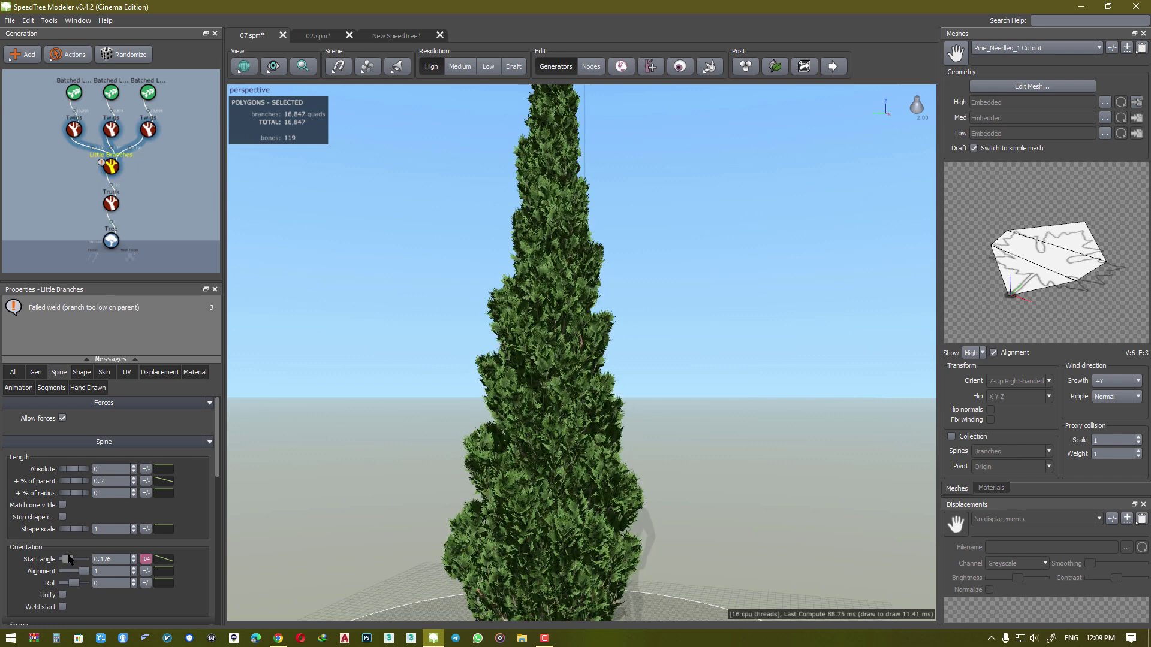
pyautogui.scroll(-5, 339, 504)
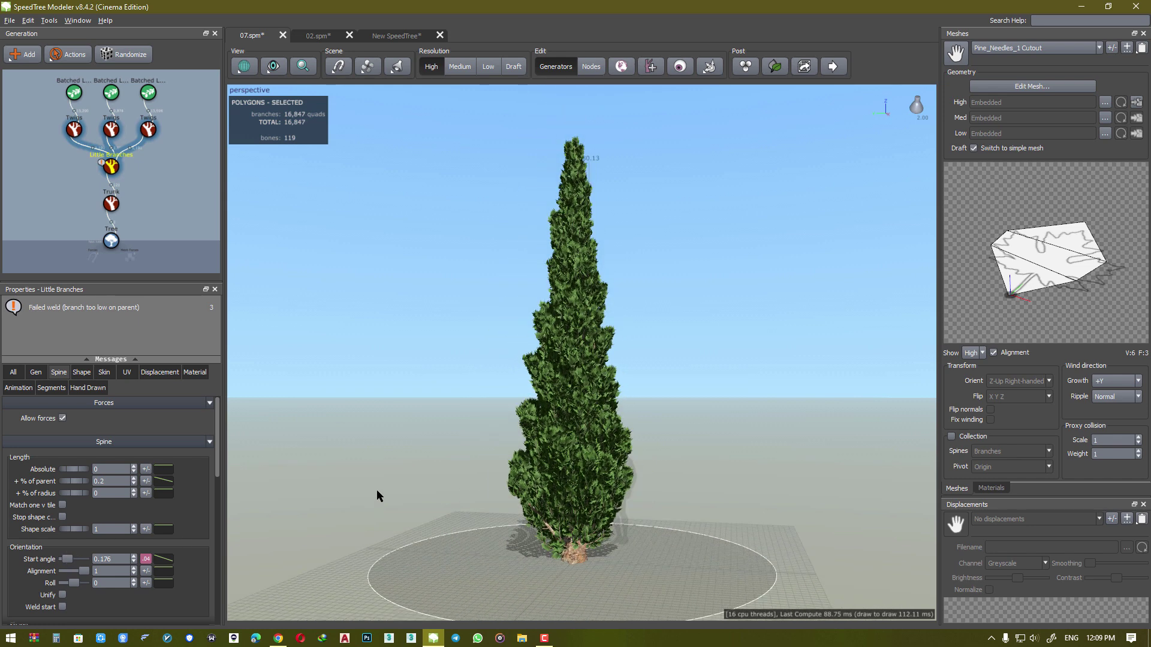
pyautogui.click(377, 491)
pyautogui.scroll(3, 474, 483)
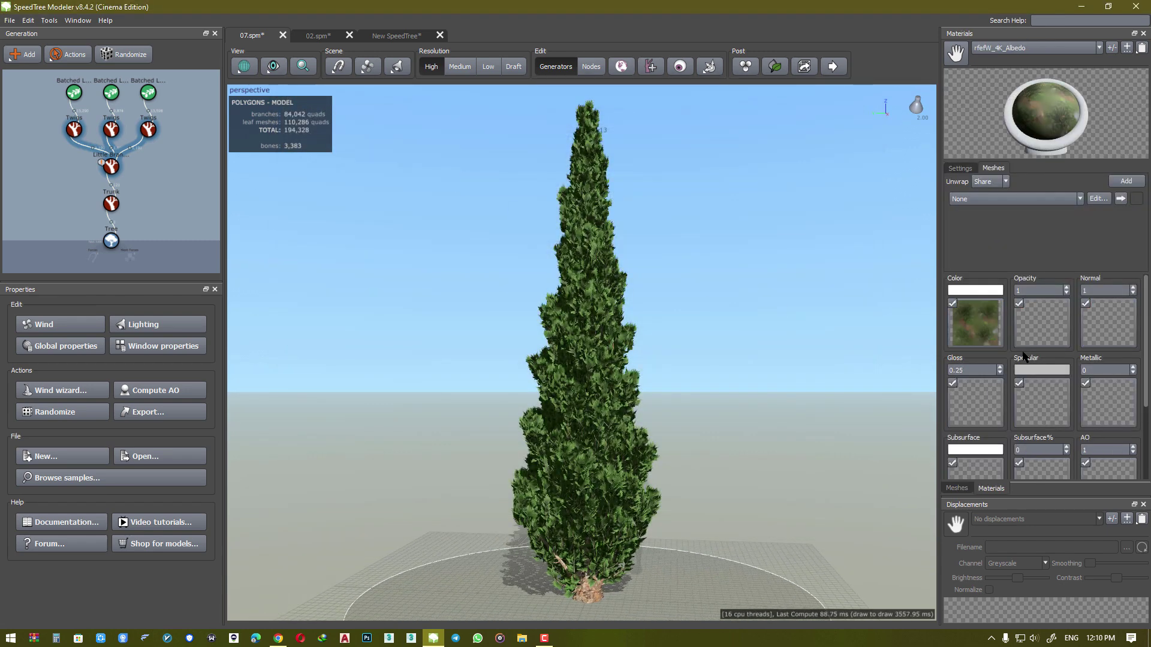
# - Load rfefW_4K_Opacity.jpg as the opacity map and rfefW_4K_Normal.jpg as the normal map of the rfefW_4K_Albedo material
pyautogui.click(1037, 320)
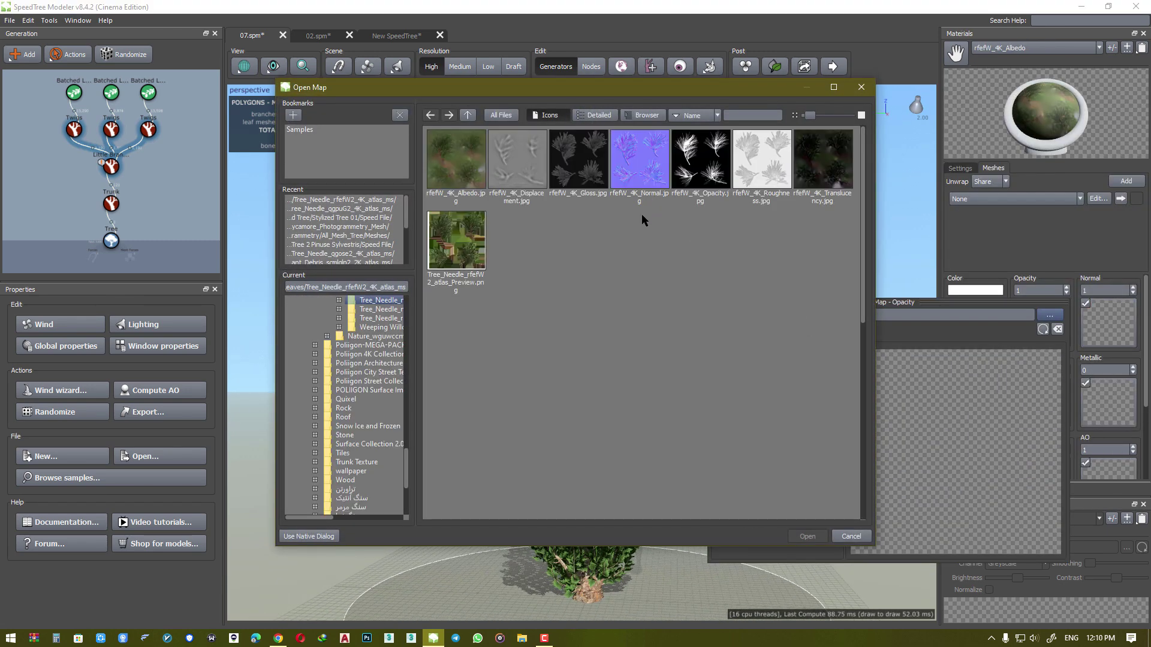
pyautogui.doubleClick(704, 174)
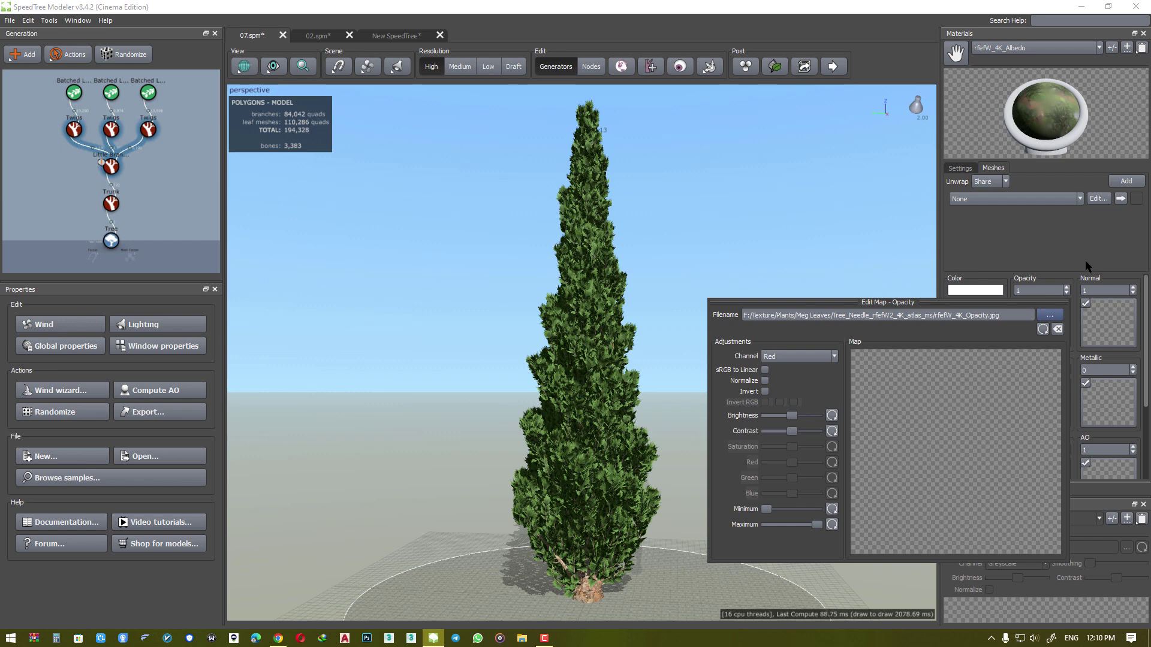
pyautogui.click(1108, 323)
pyautogui.doubleClick(639, 168)
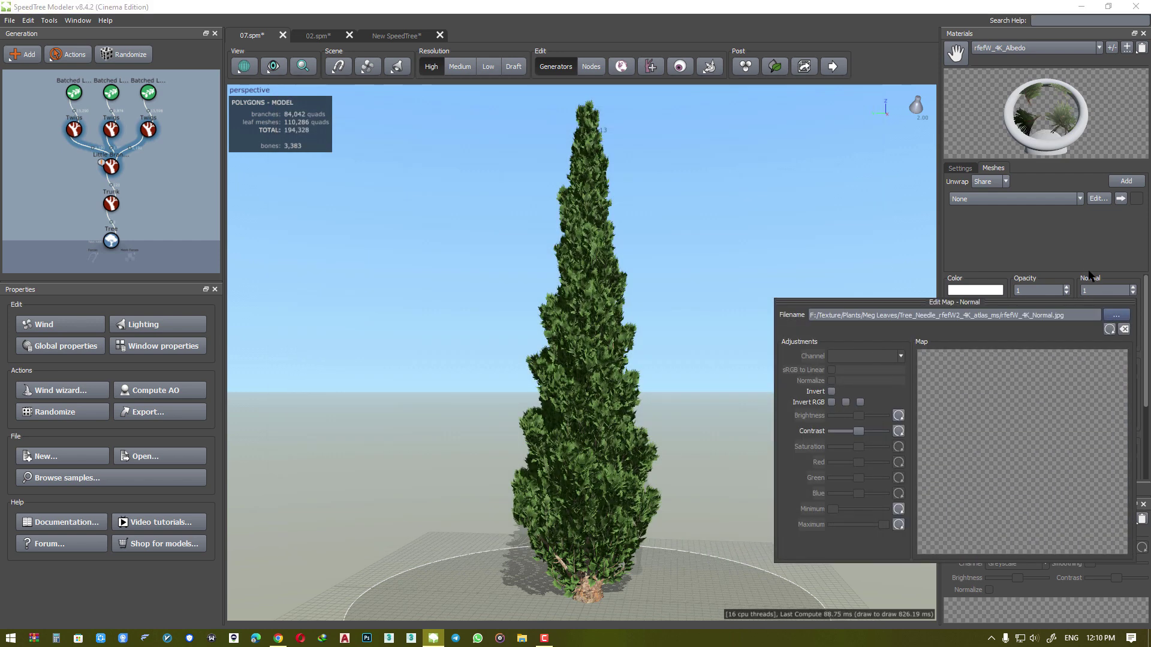
pyautogui.click(1083, 247)
# - Load rfefW_4K_Gloss.jpg as the material's gloss map, and disable the specular and metallic maps
pyautogui.click(977, 390)
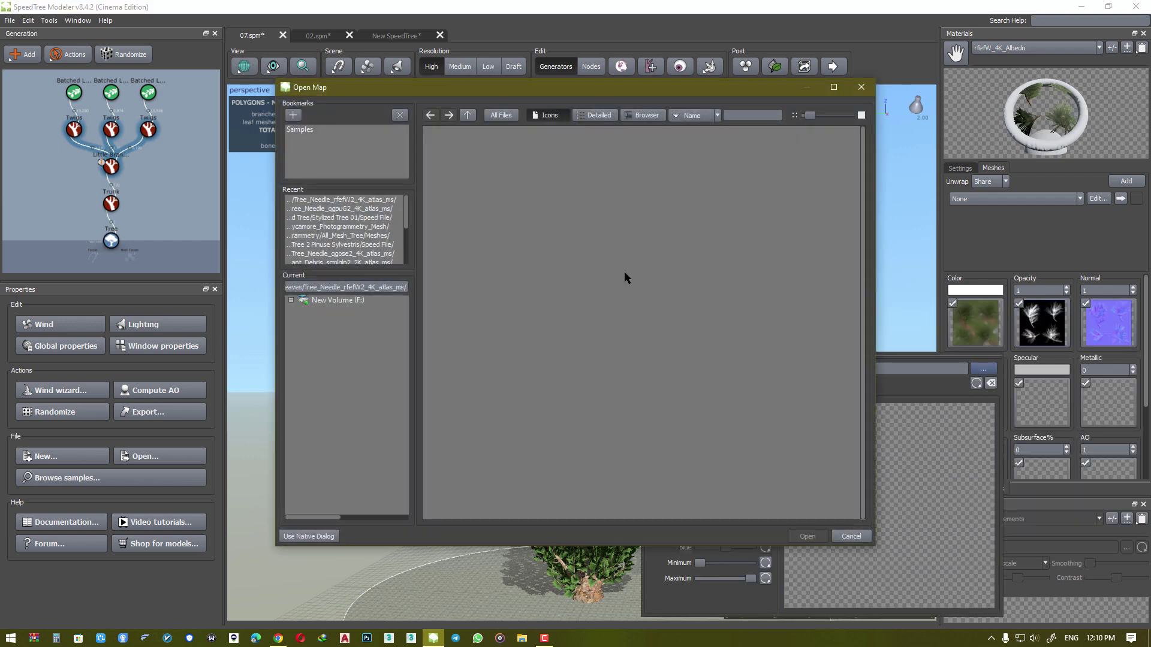
pyautogui.doubleClick(562, 189)
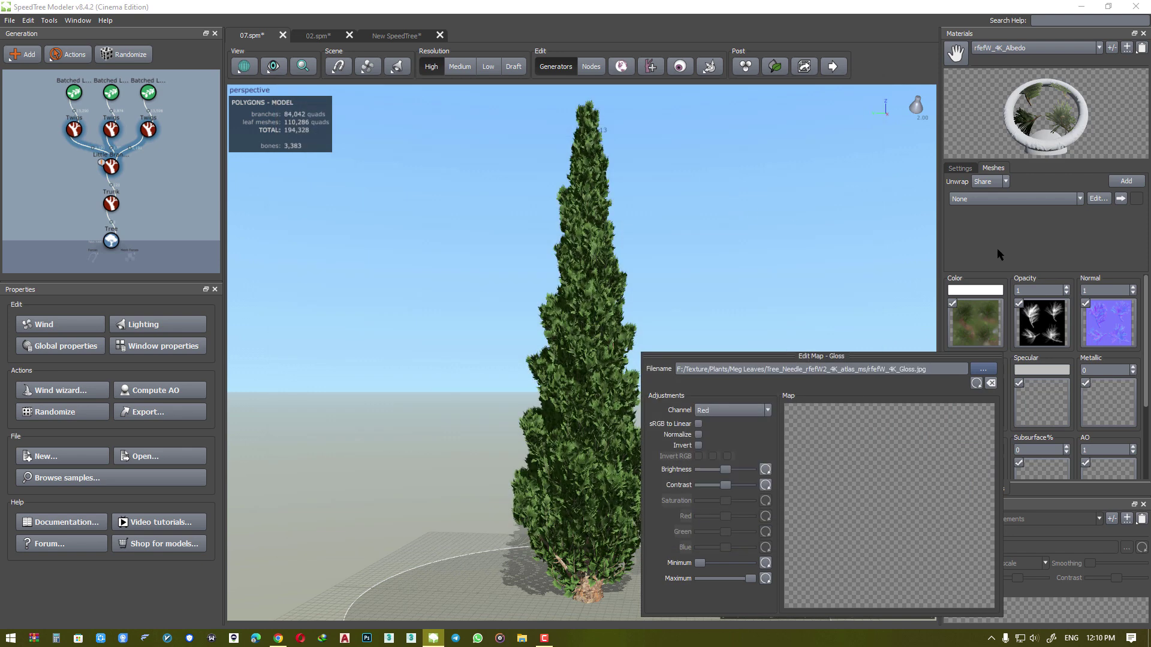
pyautogui.click(997, 248)
pyautogui.click(1019, 383)
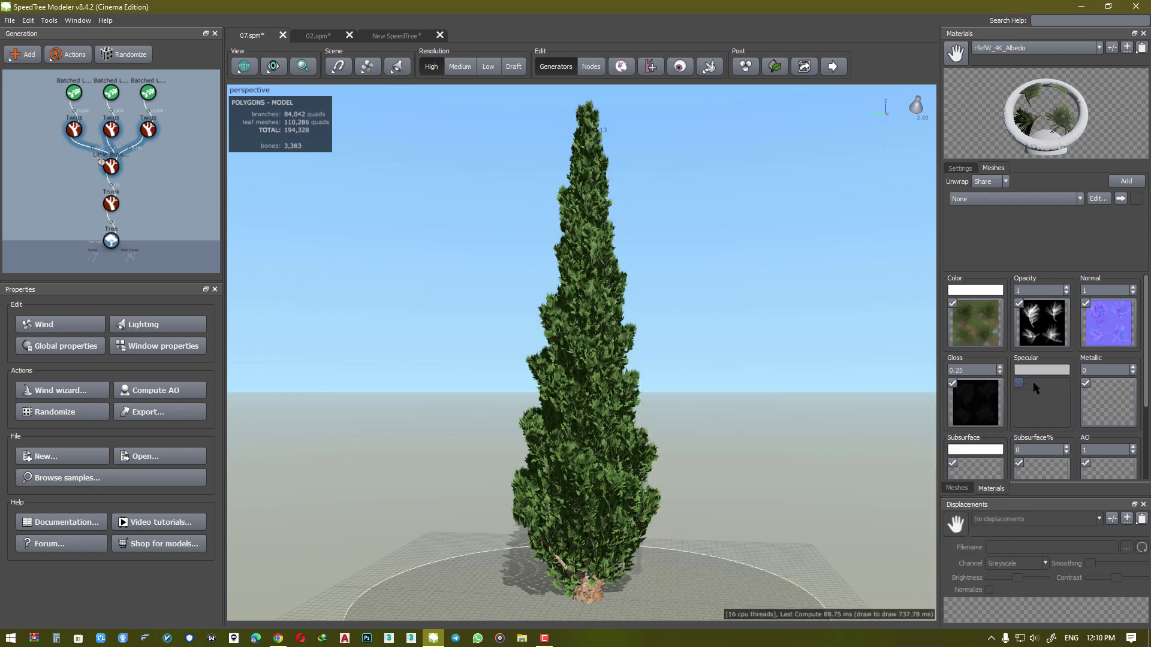
pyautogui.click(1085, 384)
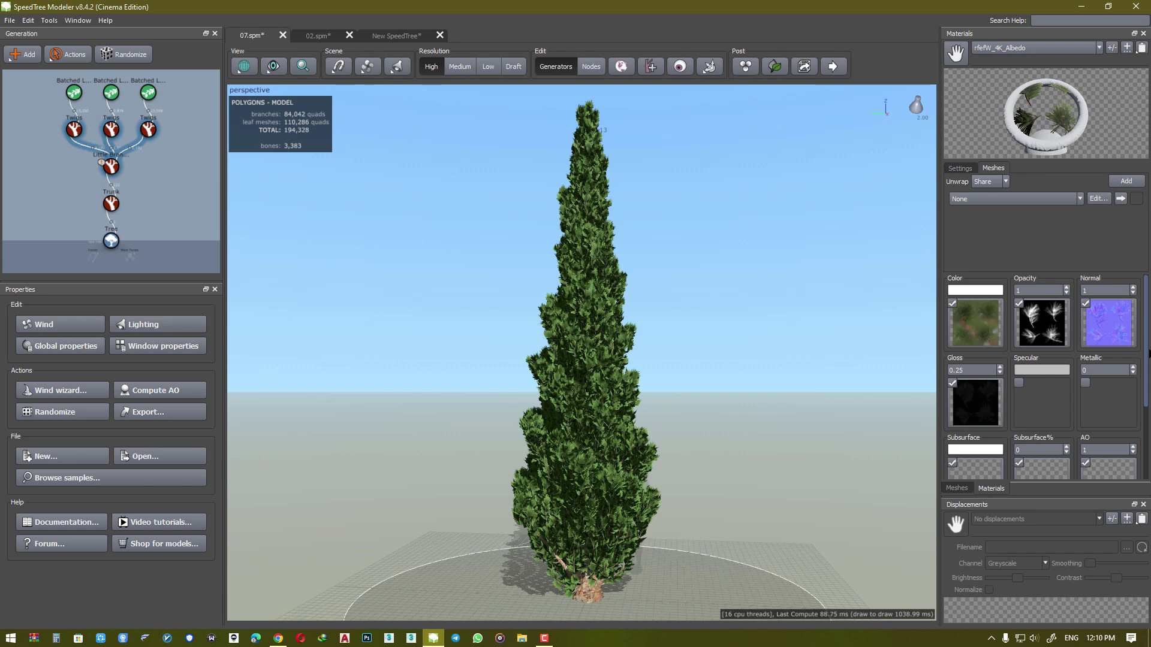
# - Load the rfefW_4K translucency image as the material's subsurface map
pyautogui.scroll(-3, 1146, 359)
pyautogui.click(976, 382)
pyautogui.click(982, 369)
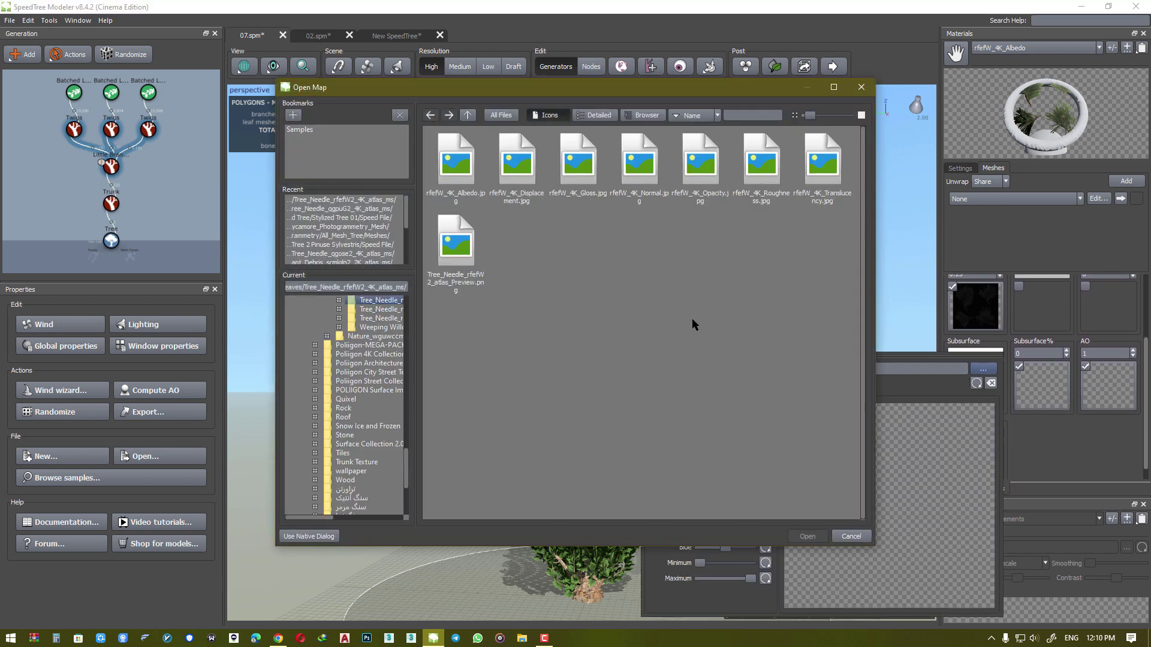
pyautogui.doubleClick(823, 174)
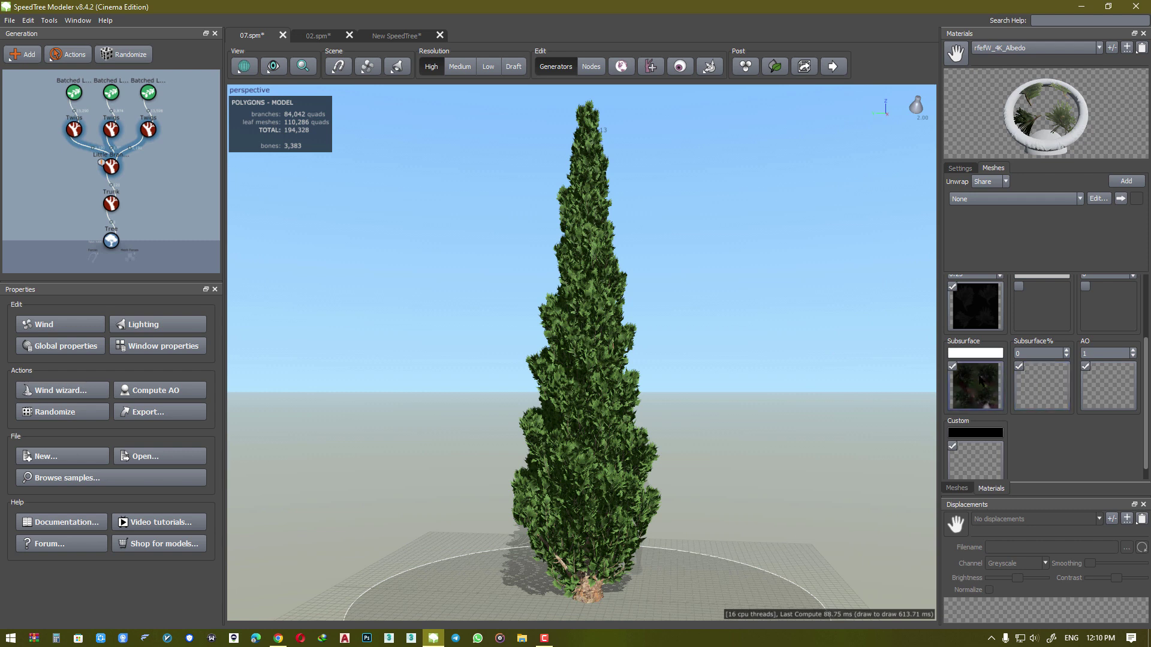
# - Set the material's Subsurface% to 0.5, and disable the AO and custom maps
pyautogui.click(1032, 352)
pyautogui.write('.5')
pyautogui.press('Return')
pyautogui.click(1085, 367)
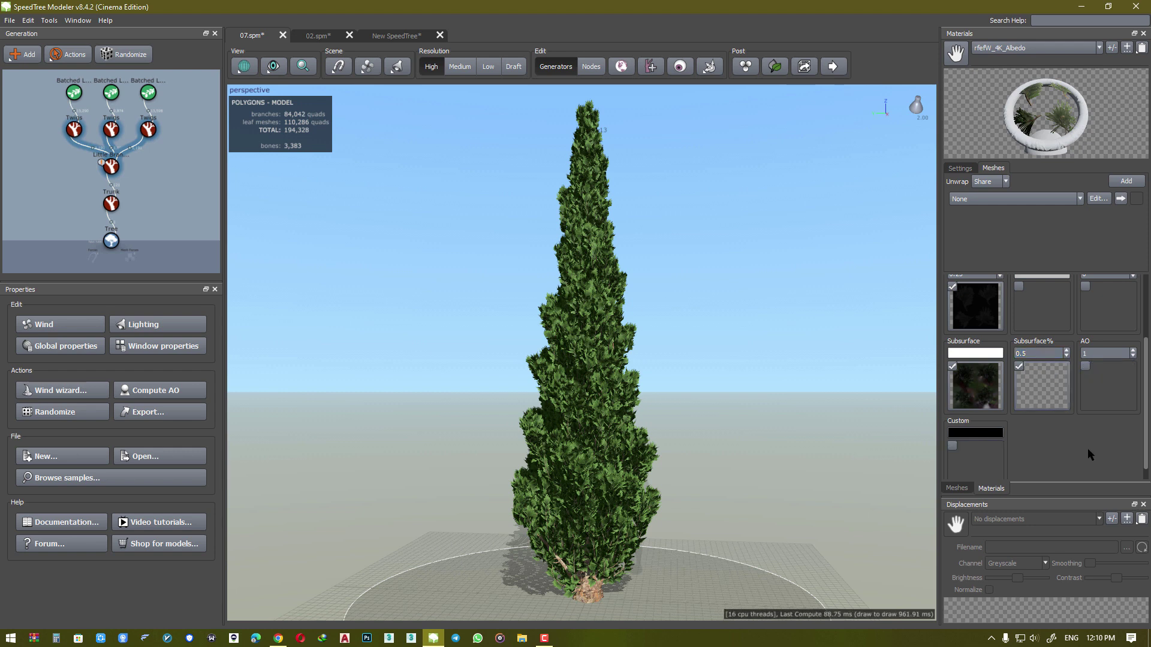
# - Make the rfefW_4K_Albedo material two-sided, and check its color map
pyautogui.scroll(3, 1145, 372)
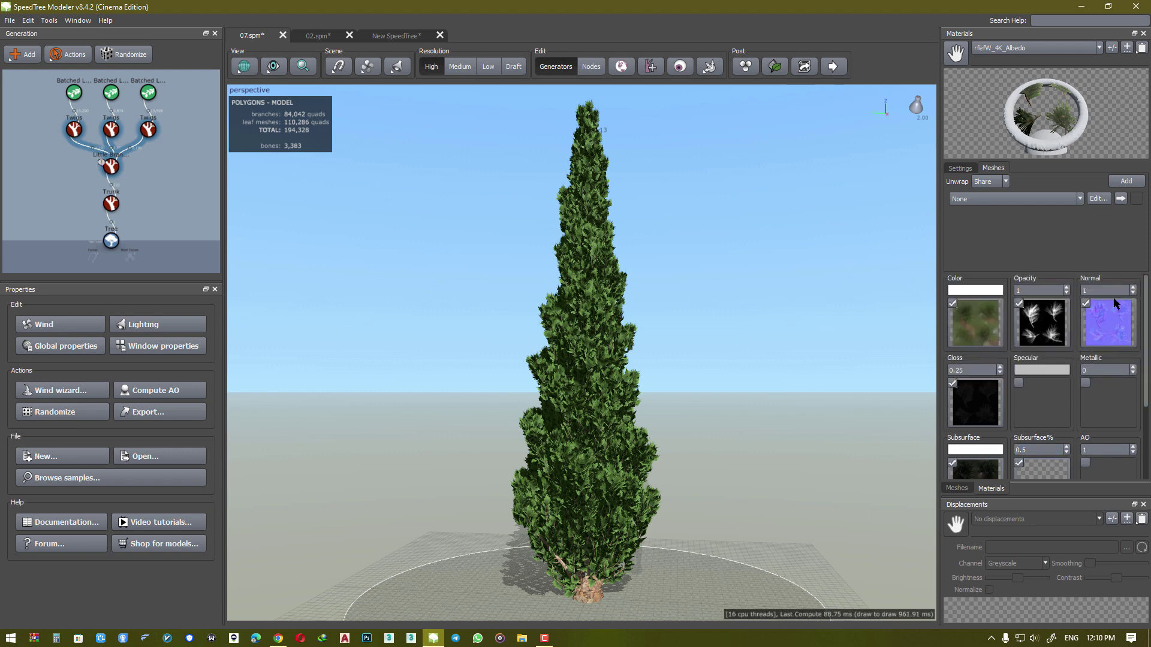
pyautogui.click(958, 168)
pyautogui.click(987, 192)
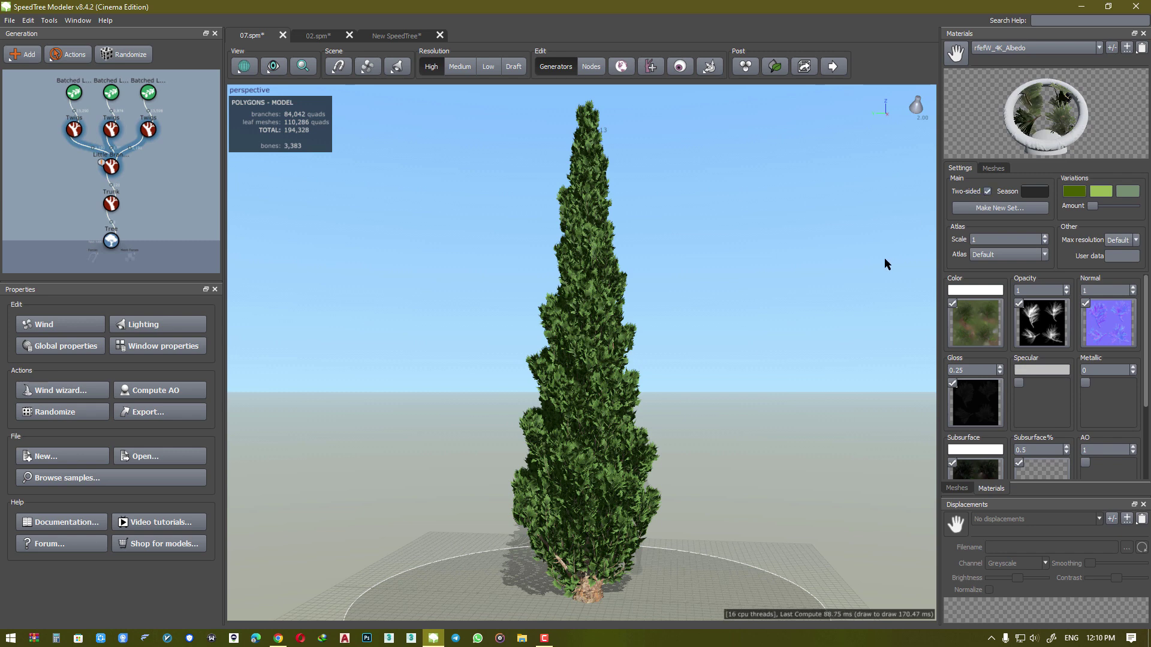
pyautogui.moveTo(720, 268); pyautogui.dragTo(746, 275)
pyautogui.moveTo(743, 275); pyautogui.dragTo(1013, 209)
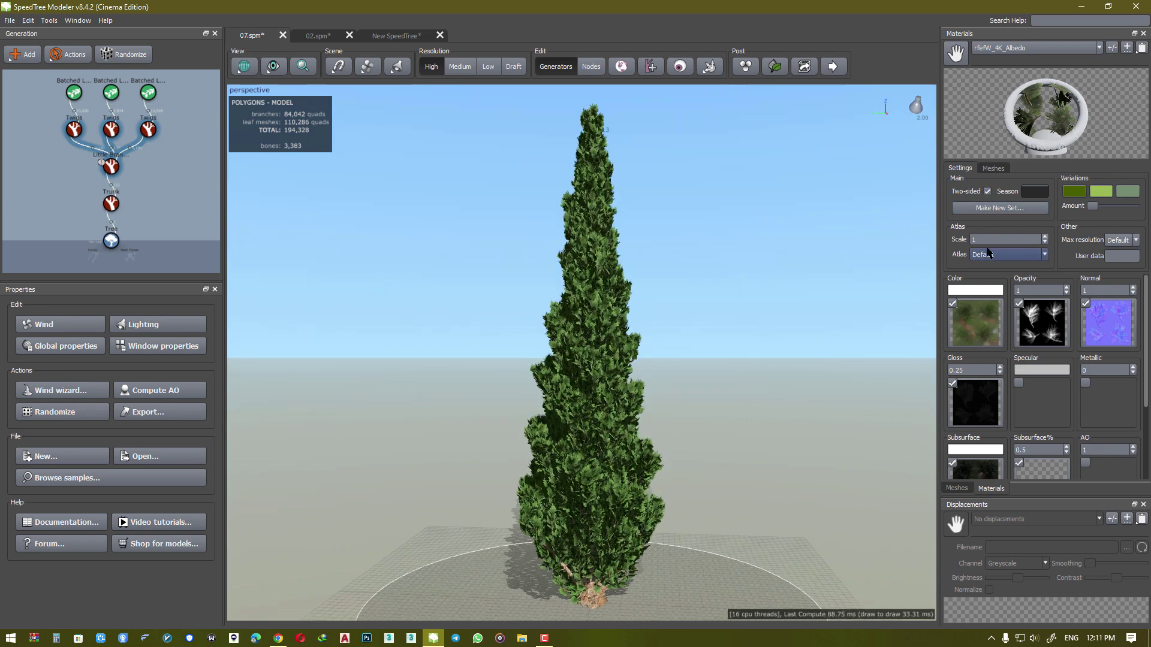
pyautogui.doubleClick(984, 327)
pyautogui.click(1083, 282)
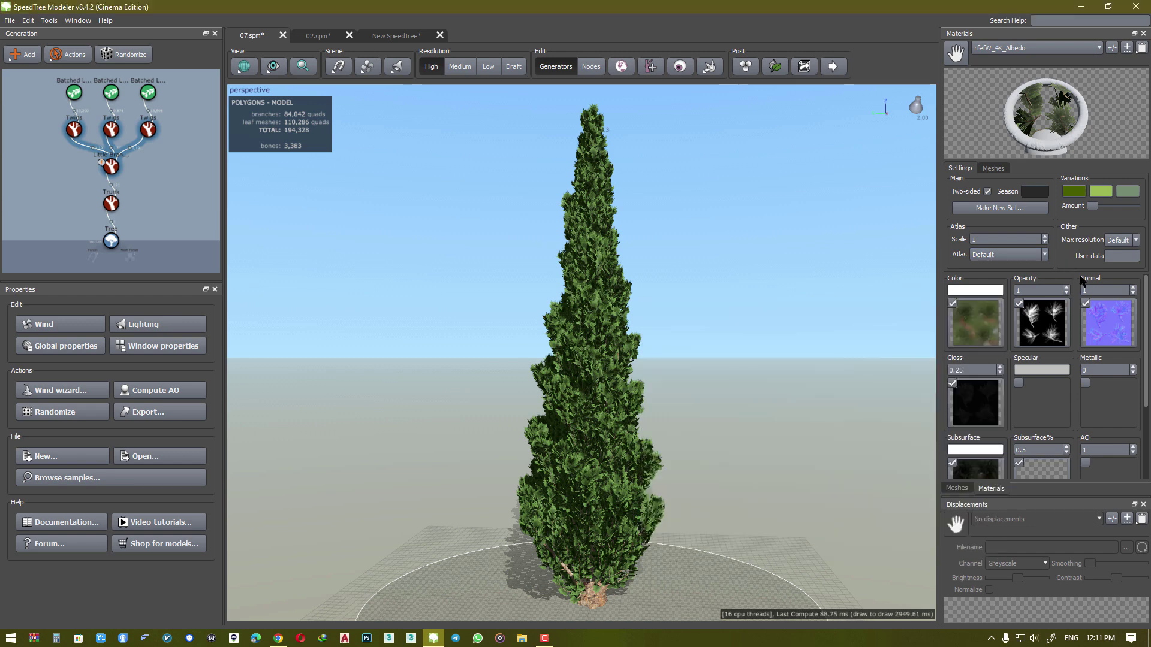
# - Create a cutout mesh for the rfefW_4K_Albedo material, placing one corner at the stem end of the lower-right needle sprig
pyautogui.moveTo(1042, 115); pyautogui.dragTo(1016, 124)
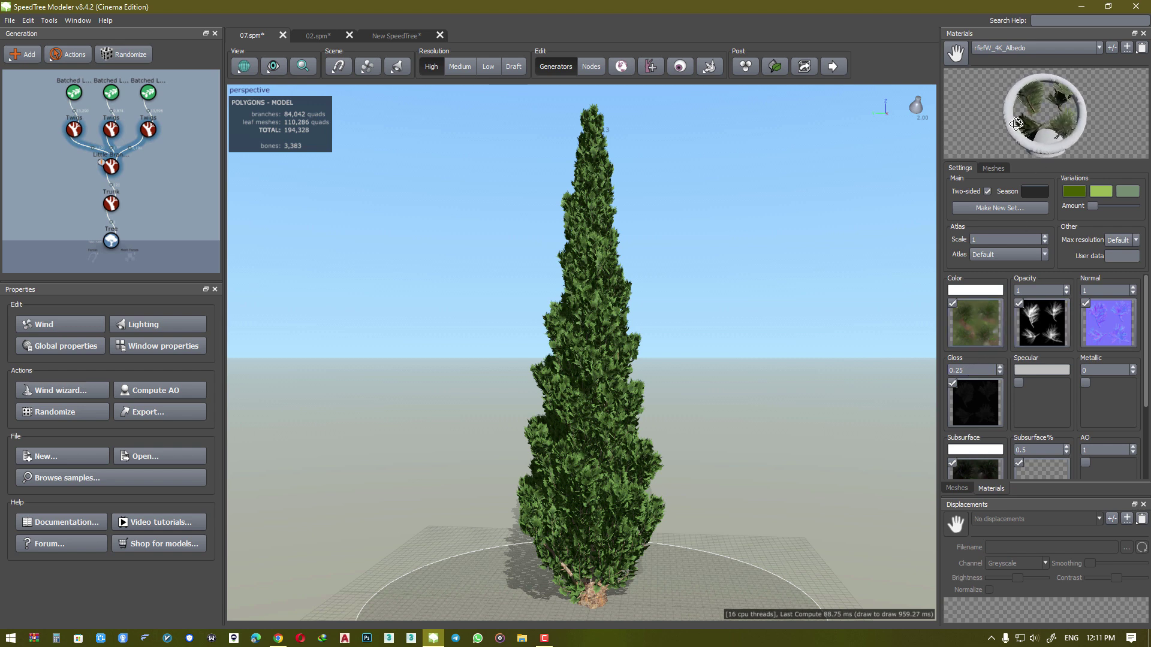
pyautogui.click(995, 170)
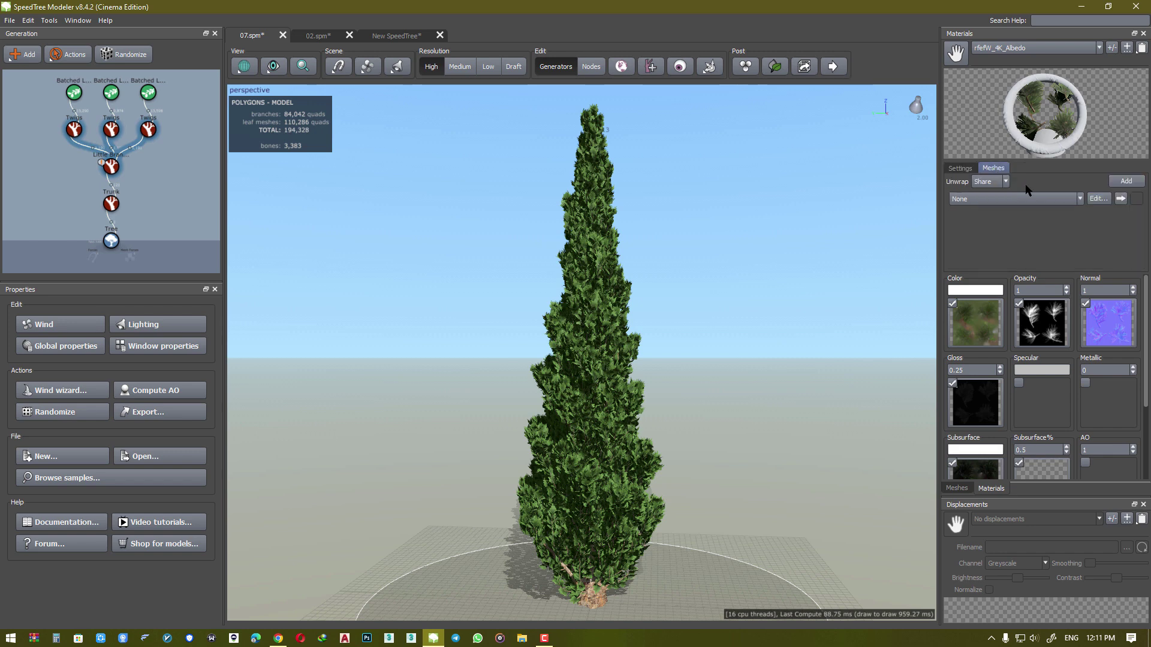
pyautogui.click(1098, 199)
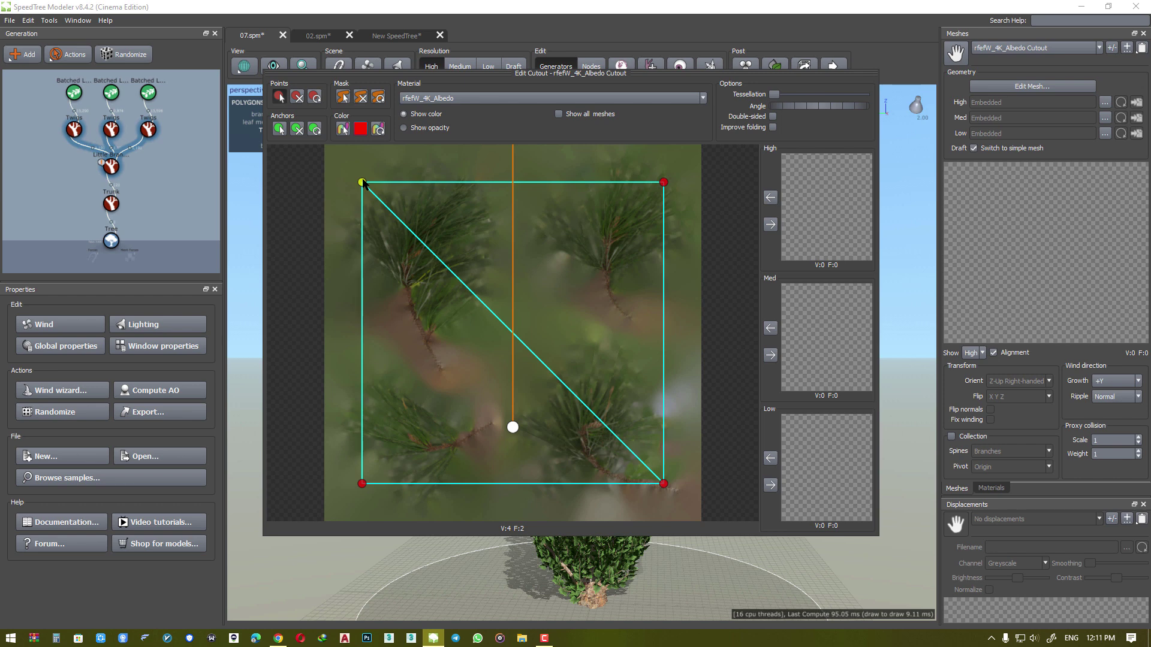
pyautogui.moveTo(363, 183)
pyautogui.mouseDown()
pyautogui.moveTo(373, 240)
pyautogui.moveTo(514, 342)
pyautogui.moveTo(368, 200)
pyautogui.mouseUp()
pyautogui.moveTo(664, 182); pyautogui.dragTo(614, 211)
pyautogui.moveTo(663, 484); pyautogui.dragTo(692, 499)
pyautogui.moveTo(369, 193); pyautogui.dragTo(405, 248)
pyautogui.click(294, 99)
pyautogui.click(438, 281)
# - Reshape the cutout by fitting its corner points tightly around the lower-right needle sprig of the atlas
pyautogui.moveTo(368, 200); pyautogui.dragTo(515, 409)
pyautogui.moveTo(362, 484); pyautogui.dragTo(601, 484)
pyautogui.moveTo(614, 212); pyautogui.dragTo(617, 342)
pyautogui.moveTo(602, 483); pyautogui.dragTo(604, 489)
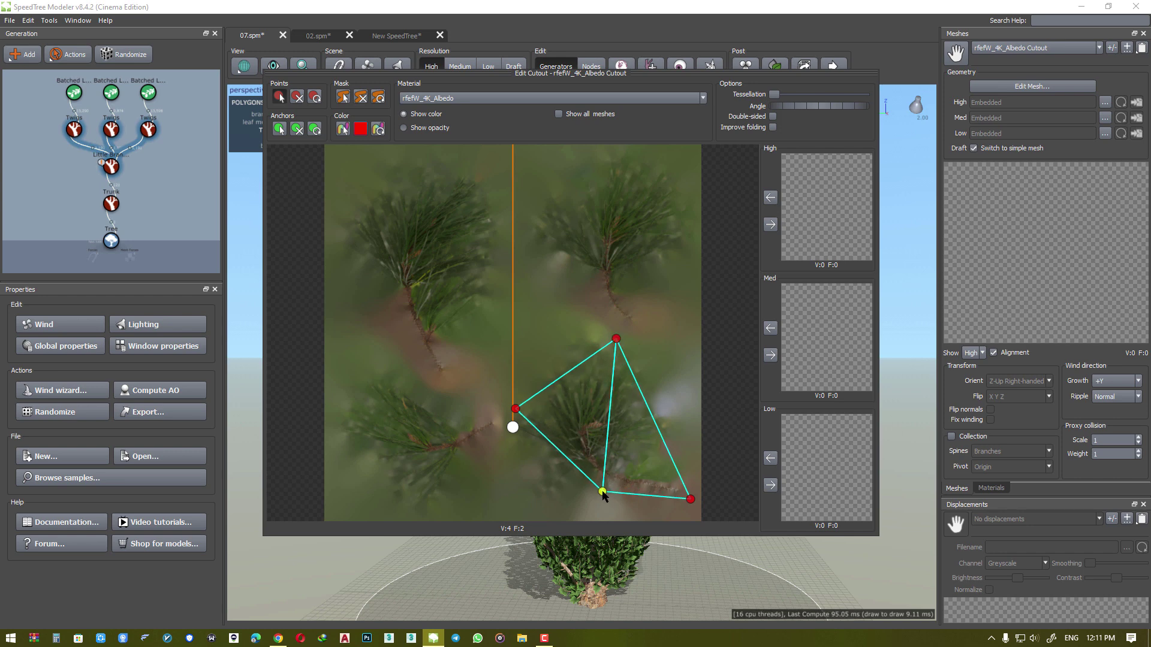
pyautogui.moveTo(515, 410); pyautogui.dragTo(512, 428)
pyautogui.moveTo(616, 339); pyautogui.dragTo(604, 339)
pyautogui.moveTo(690, 499)
pyautogui.mouseDown()
pyautogui.moveTo(702, 501)
pyautogui.moveTo(692, 505)
pyautogui.mouseUp()
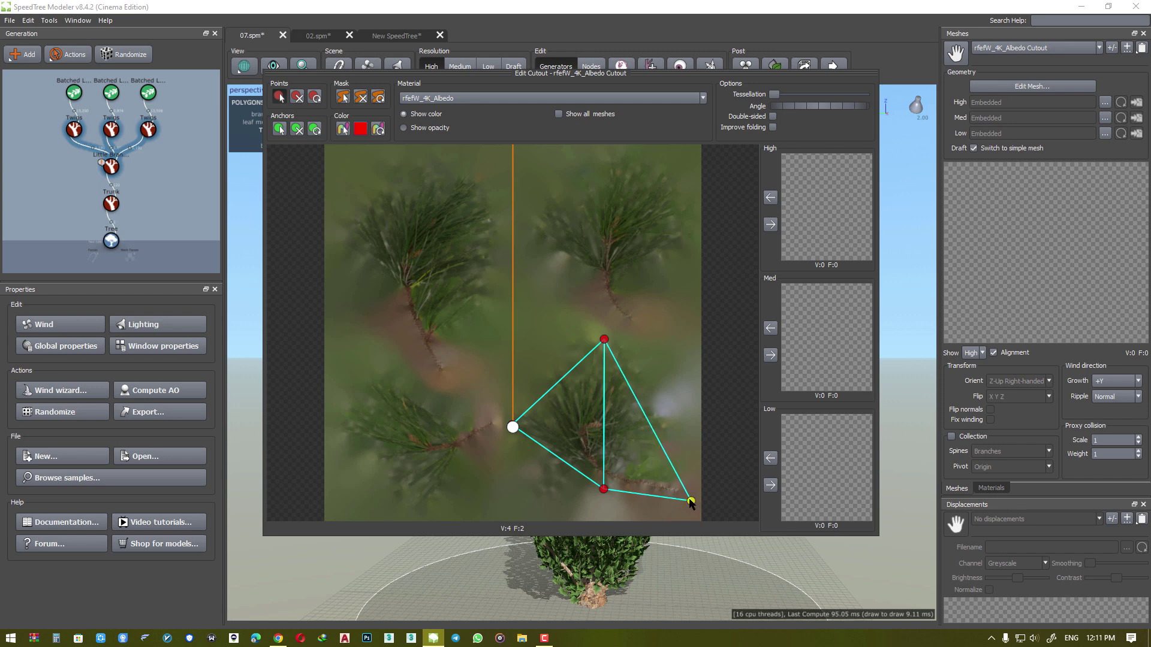
# - Anchor the cutout at the sprig's stem end with its axis angled along the sprig, and store it as the High mesh
pyautogui.click(687, 499)
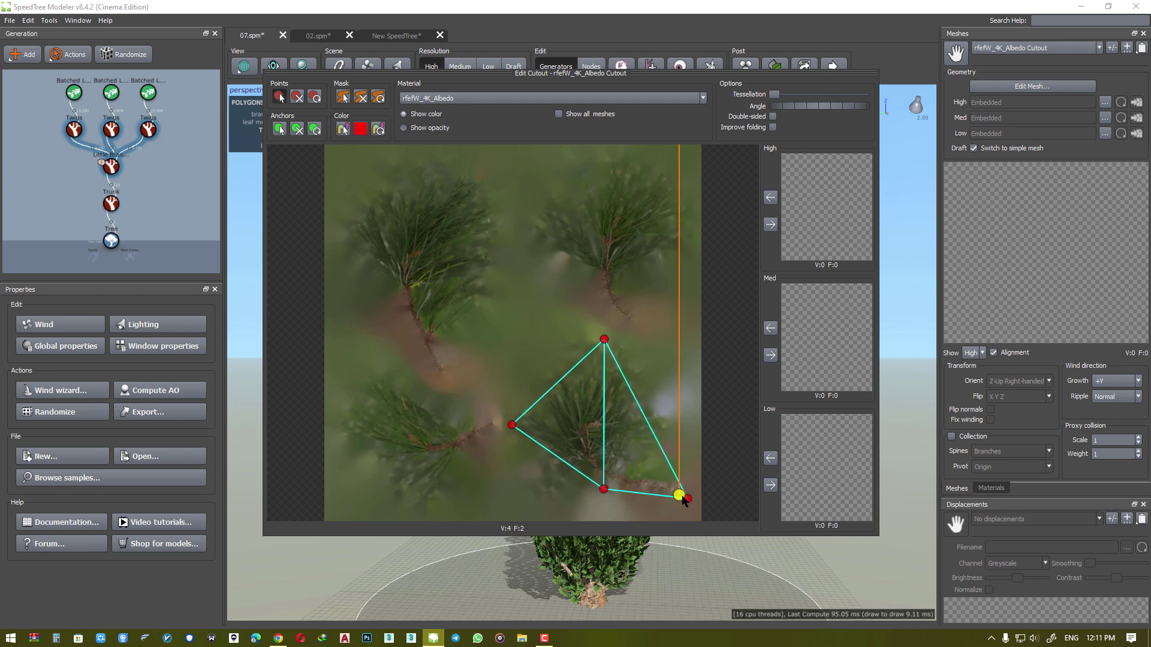
pyautogui.moveTo(794, 106); pyautogui.dragTo(606, 157)
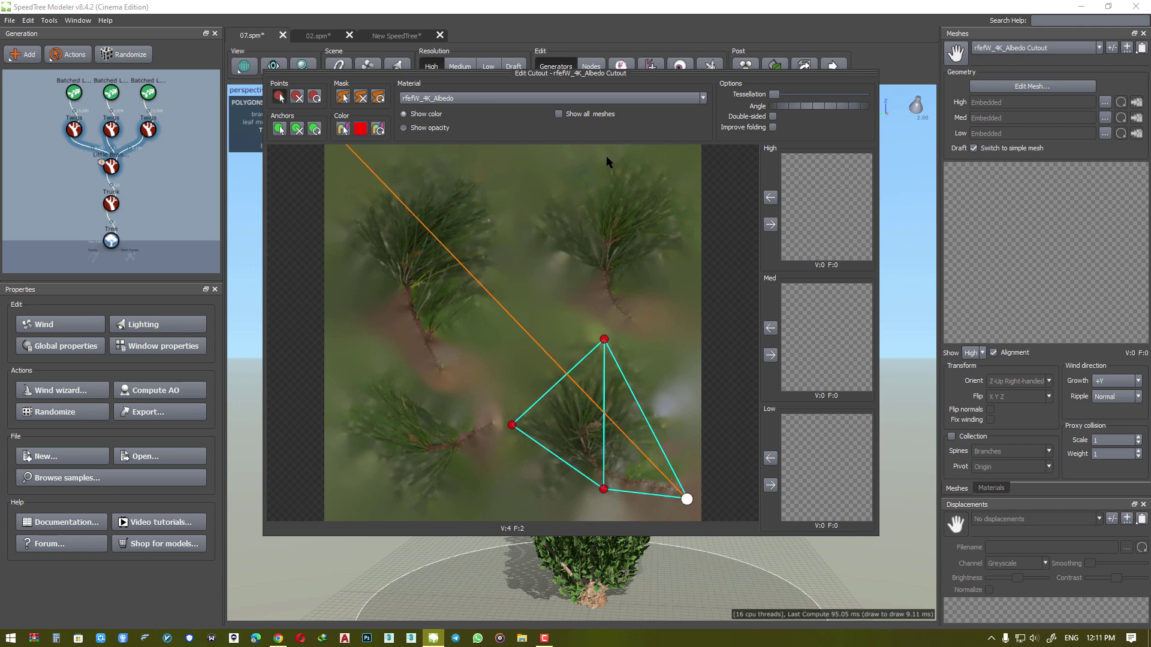
pyautogui.click(771, 224)
pyautogui.click(888, 225)
# - Assign the rfefW_4K_Albedo material to all three leaf types of the rightmost Batched Leaves generator
pyautogui.scroll(9, 587, 344)
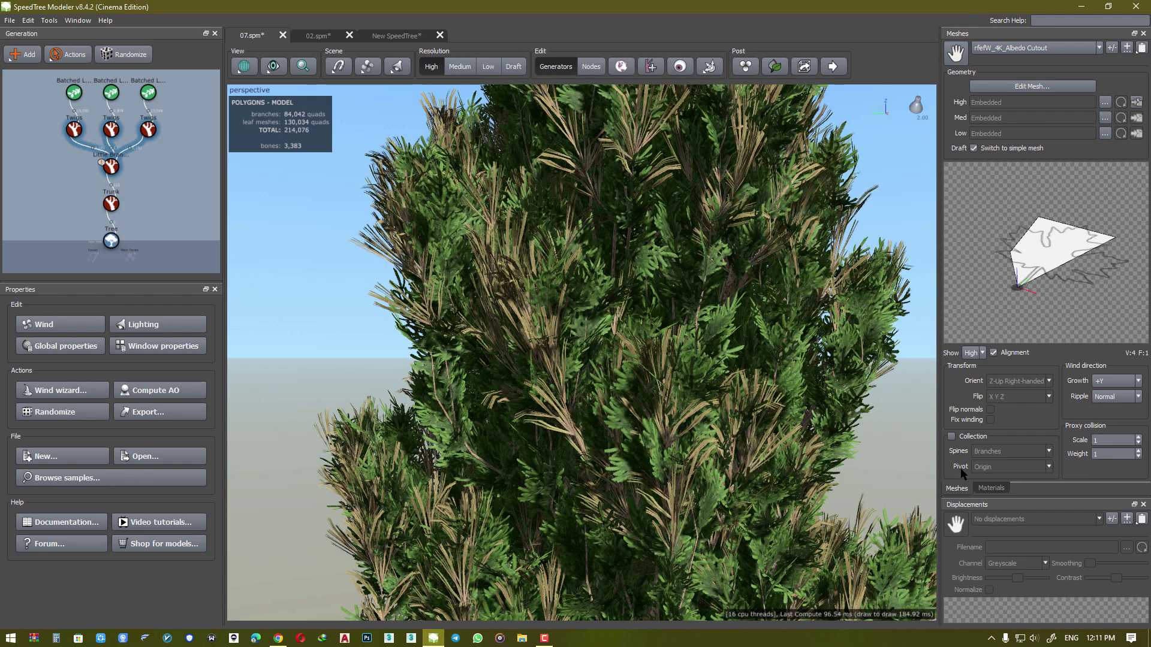
pyautogui.click(989, 488)
pyautogui.scroll(-5, 737, 380)
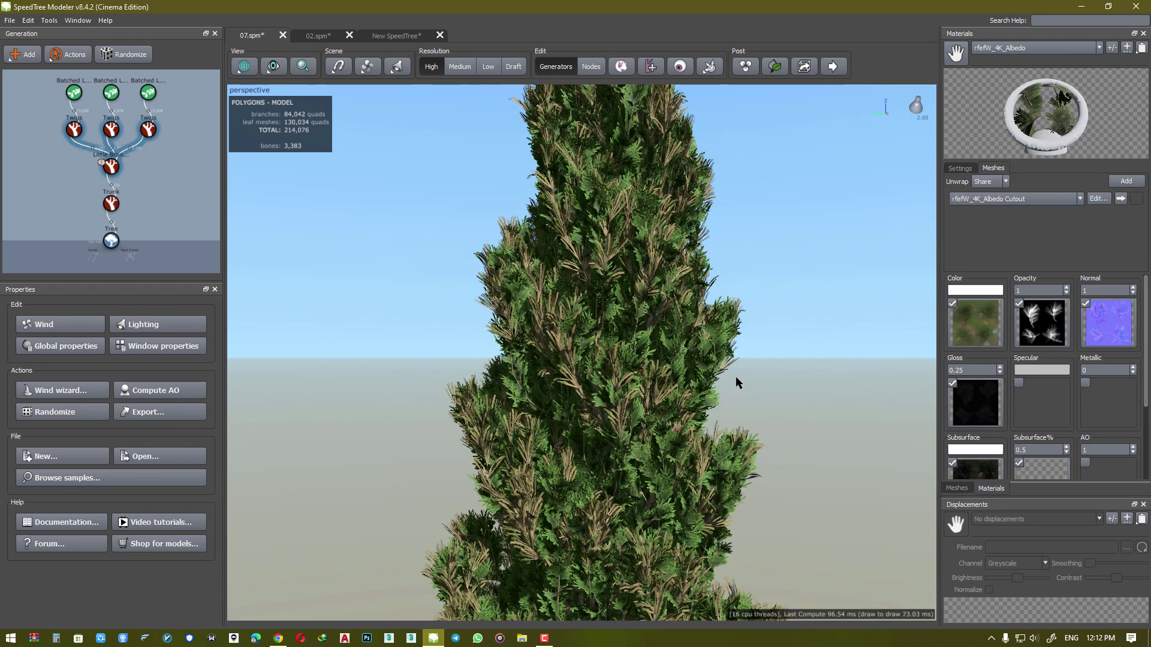
pyautogui.scroll(6, 724, 292)
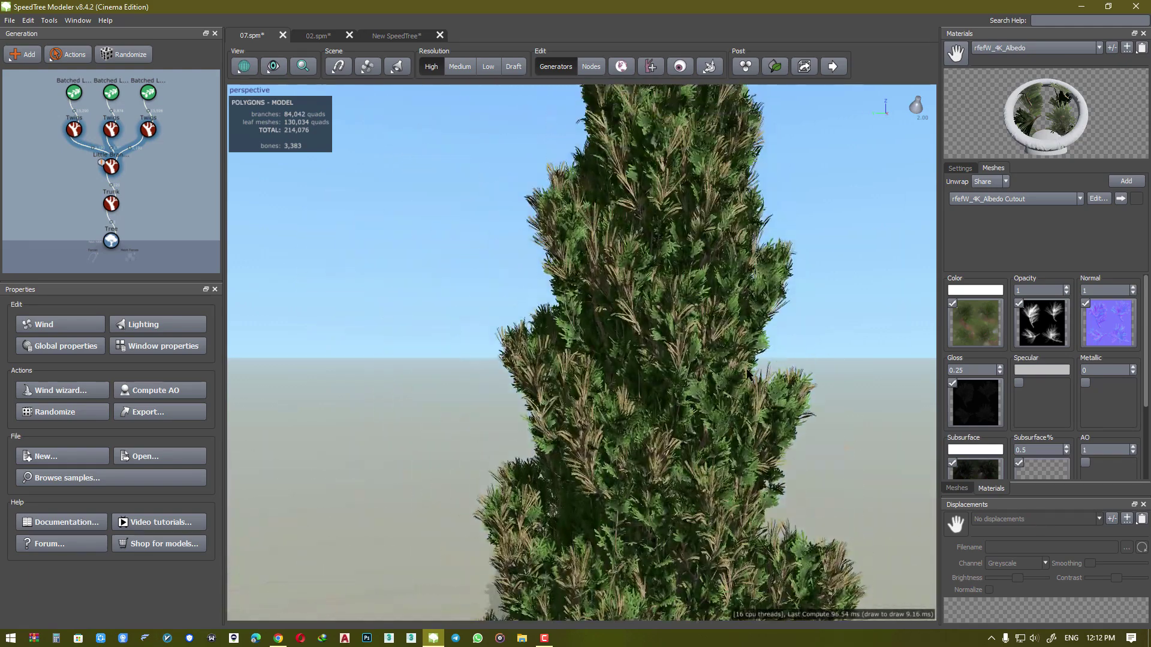
pyautogui.moveTo(739, 372)
pyautogui.mouseDown()
pyautogui.moveTo(724, 370)
pyautogui.moveTo(736, 371)
pyautogui.mouseUp()
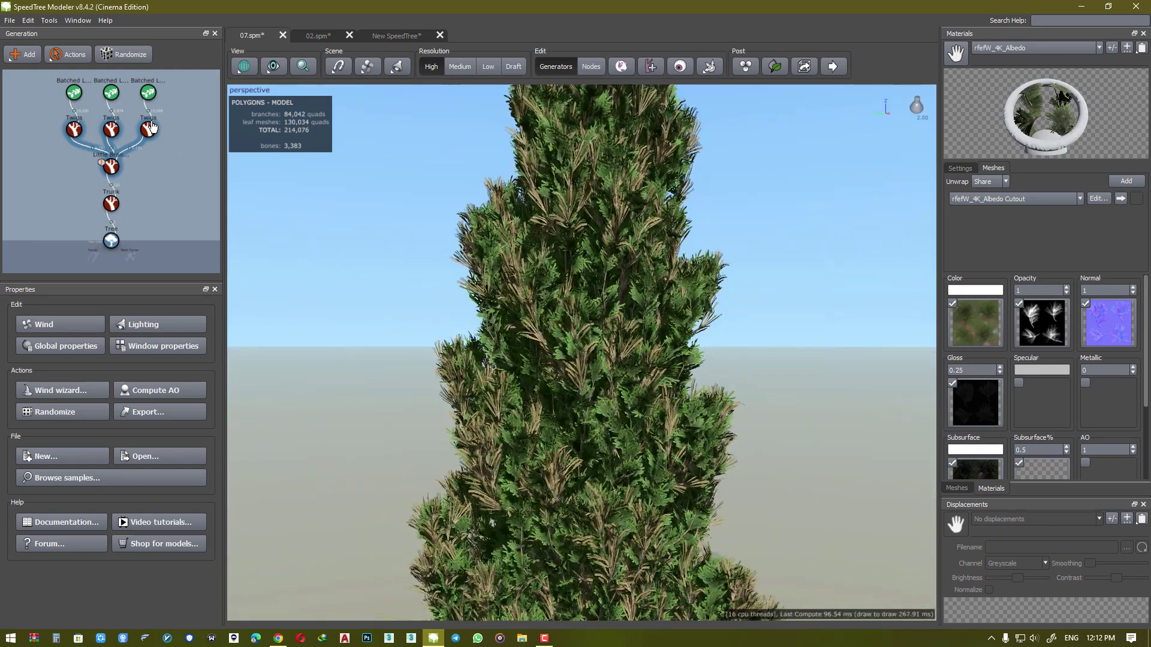
pyautogui.click(149, 93)
pyautogui.scroll(4, 584, 282)
pyautogui.scroll(-3, 584, 282)
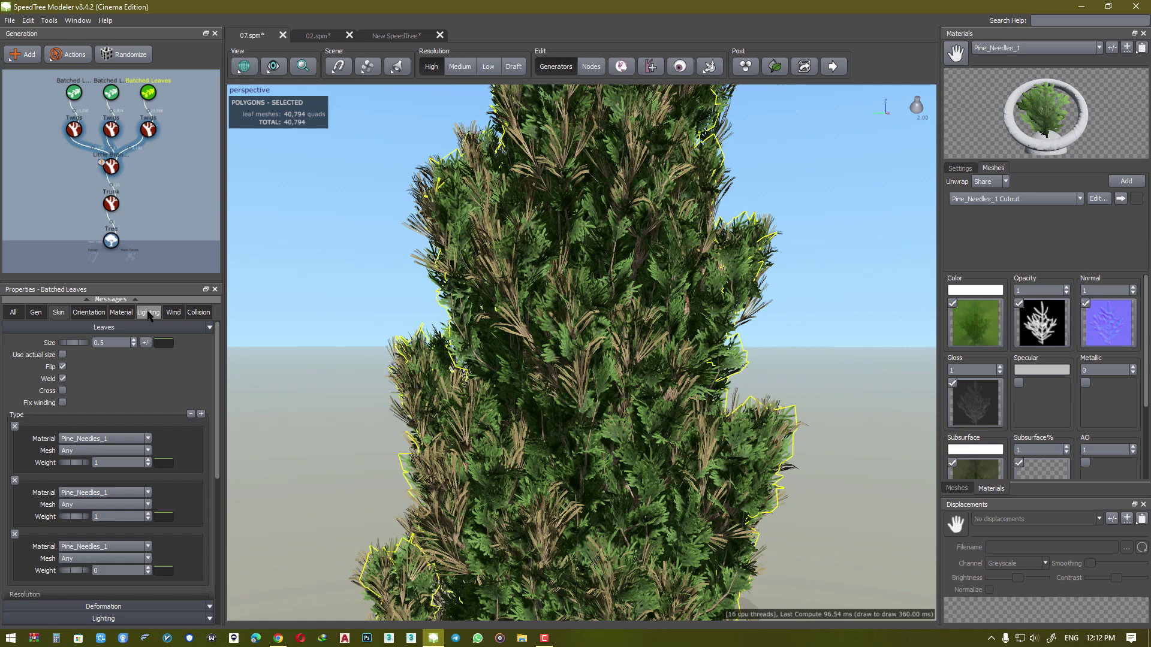
pyautogui.click(119, 313)
pyautogui.scroll(-3, 401, 344)
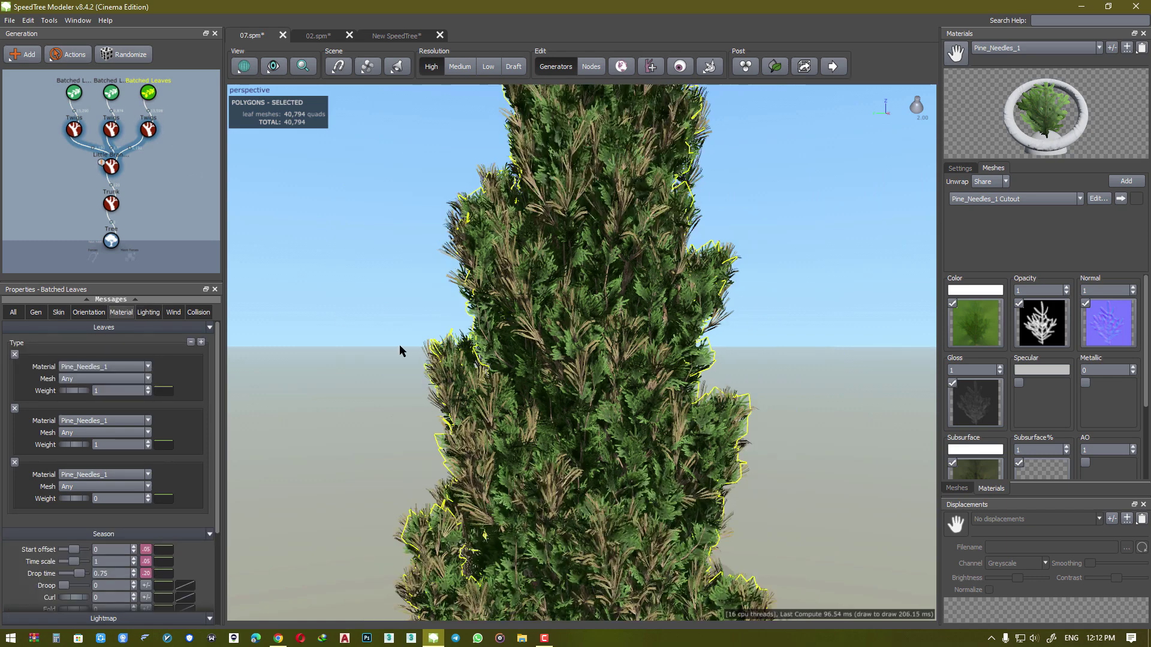
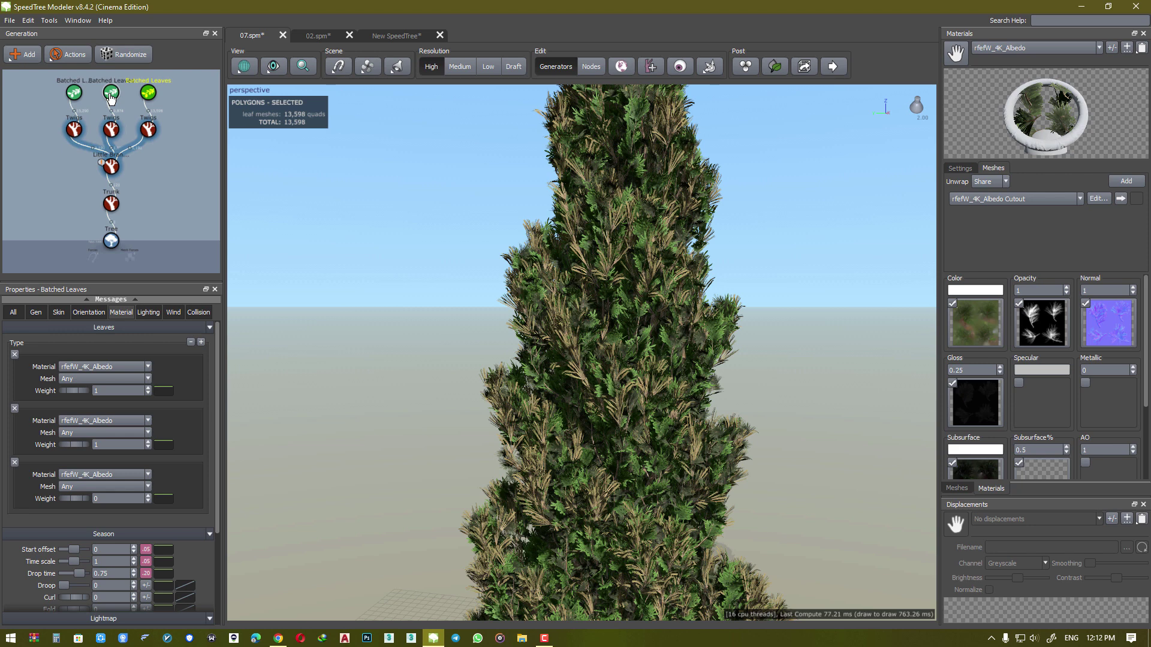
# - Assign rfefW_4K_Albedo to the middle Batched Leaves generator's first leaf type, and remove its other two types
pyautogui.click(111, 97)
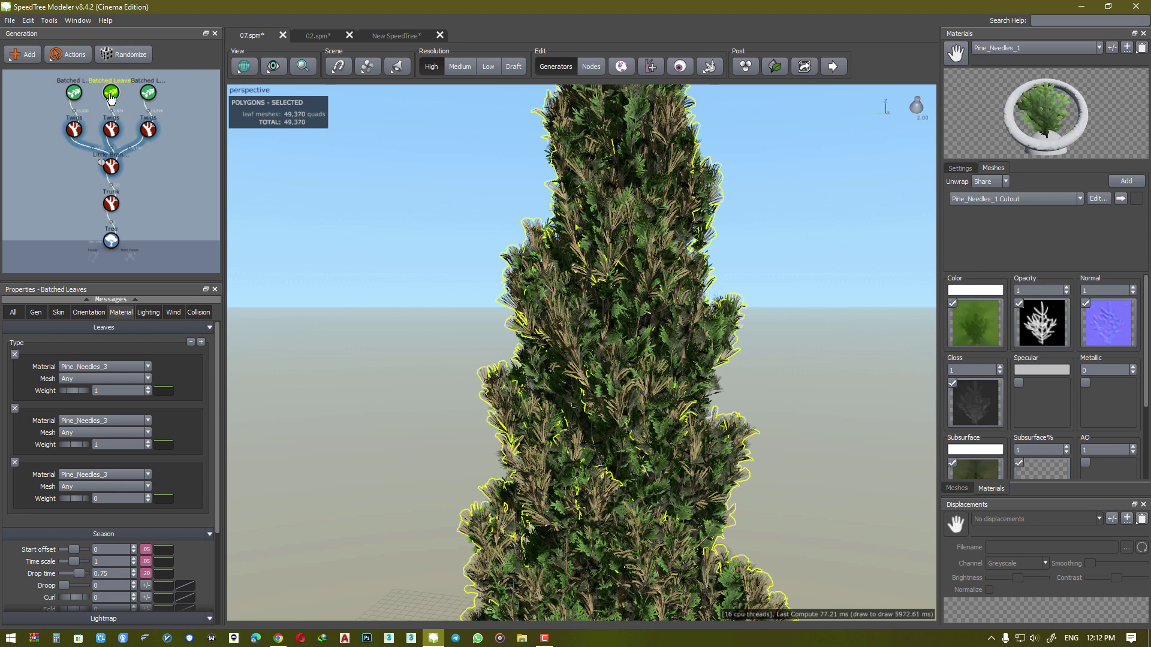
pyautogui.click(107, 367)
pyautogui.click(102, 415)
pyautogui.click(14, 409)
pyautogui.click(15, 408)
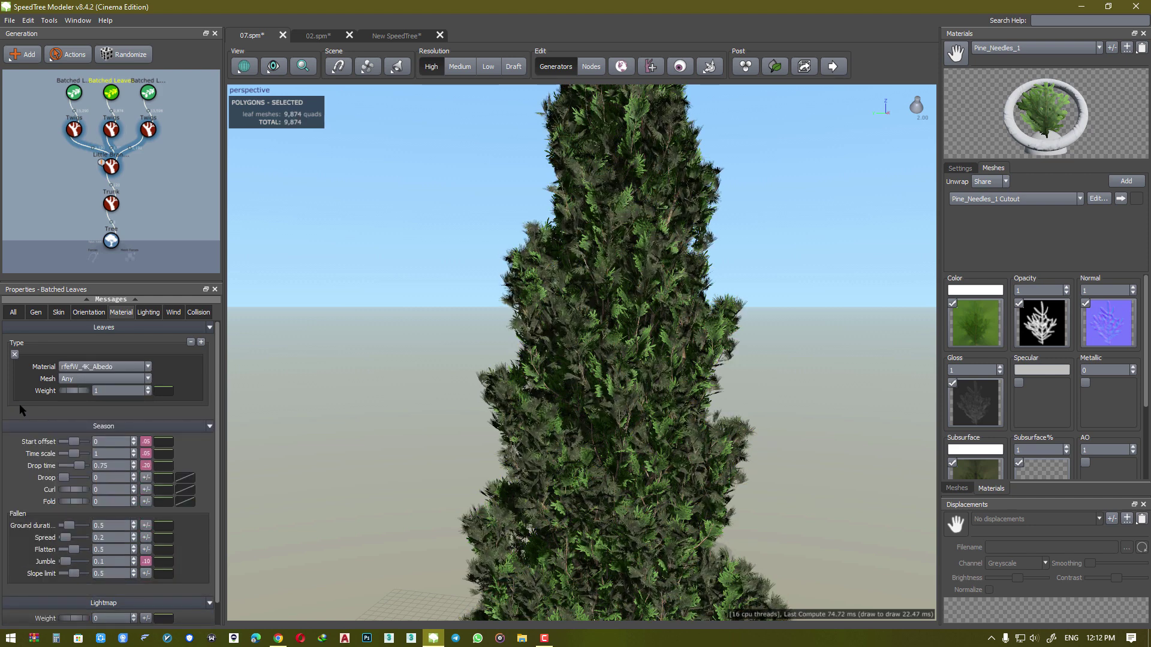
pyautogui.click(73, 129)
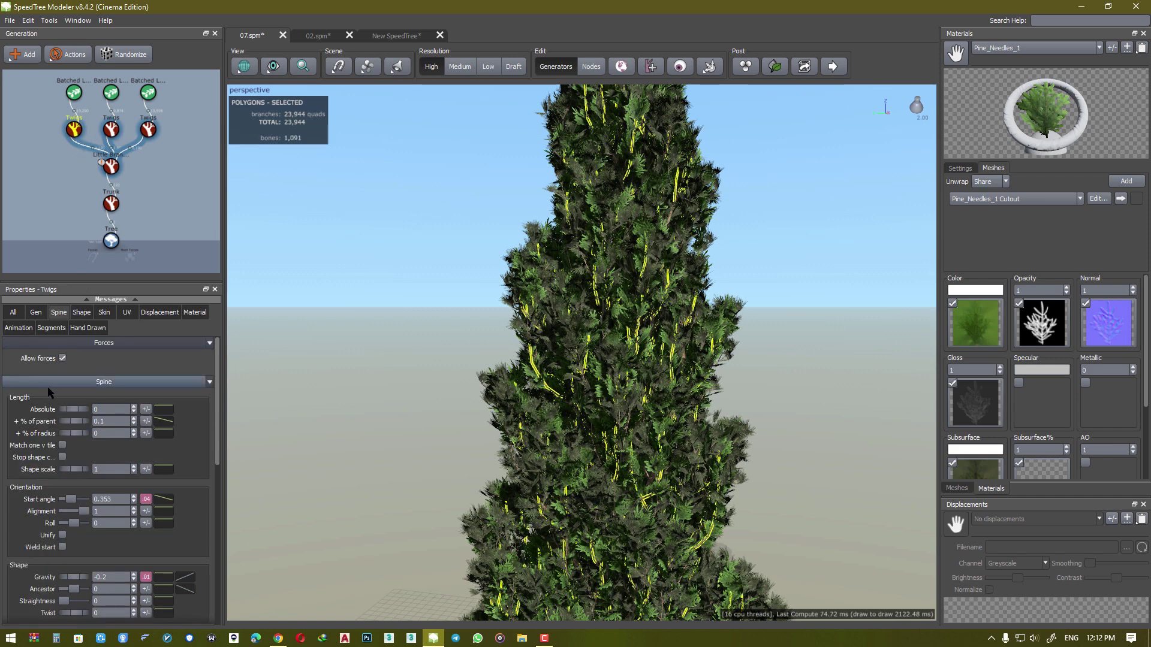
pyautogui.click(159, 313)
pyautogui.click(194, 312)
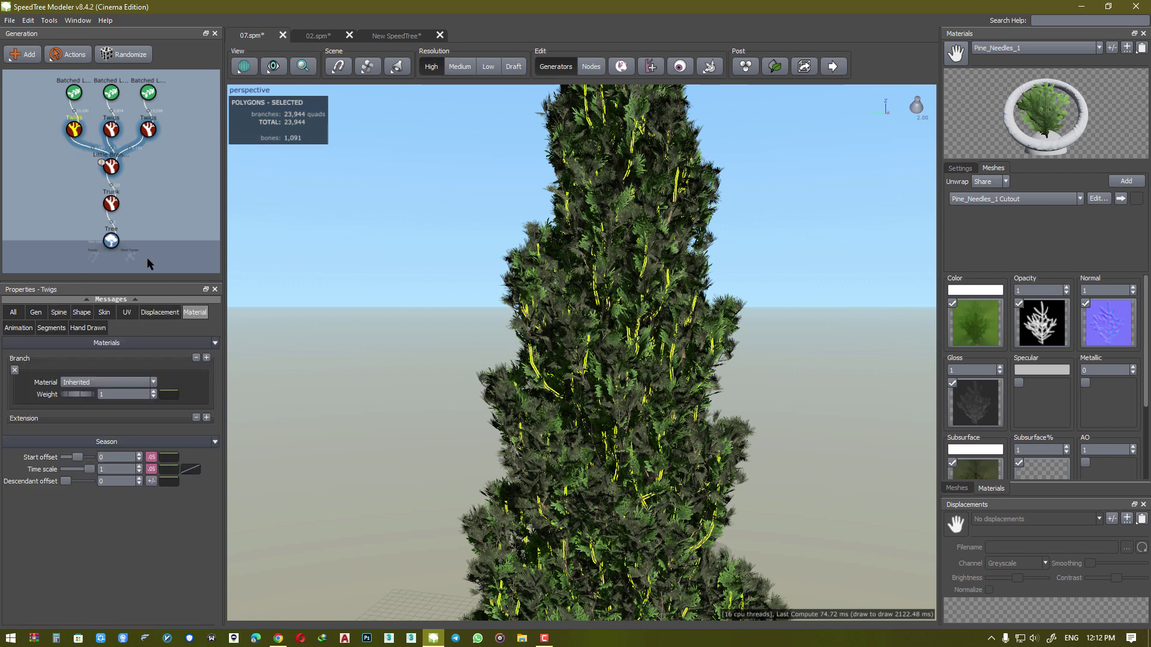
# - Reduce the leftmost Batched Leaves generator to a single leaf type that uses the rfefW_4K_Albedo material
pyautogui.click(74, 92)
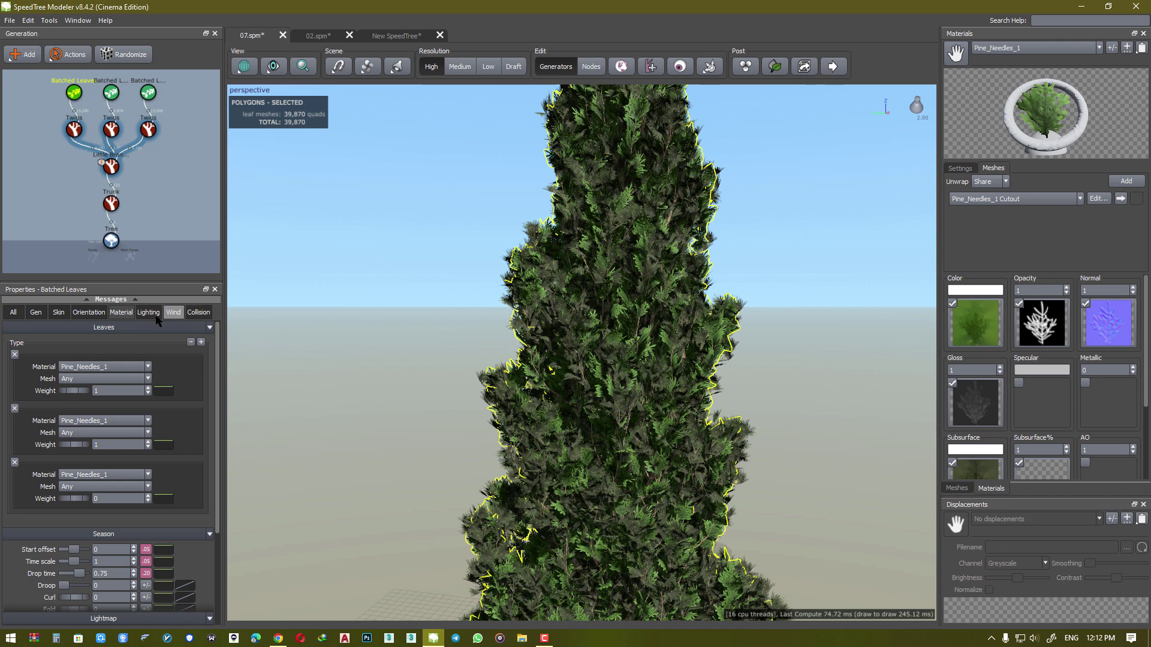
pyautogui.click(75, 94)
pyautogui.click(75, 93)
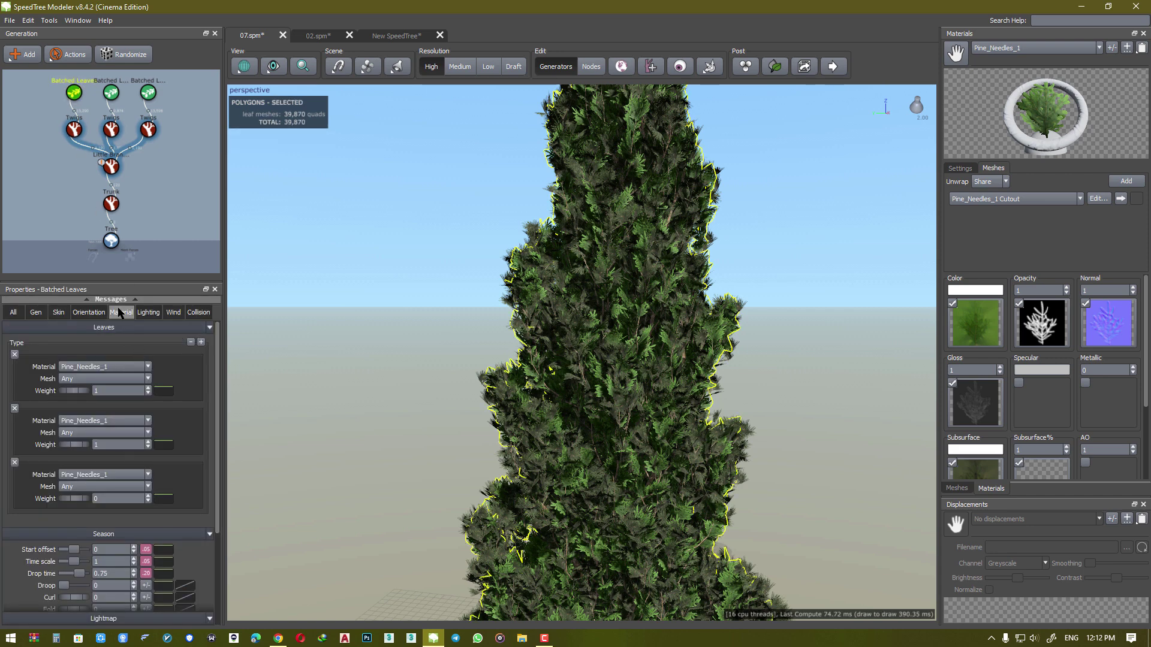
pyautogui.click(15, 409)
pyautogui.click(14, 408)
pyautogui.click(102, 367)
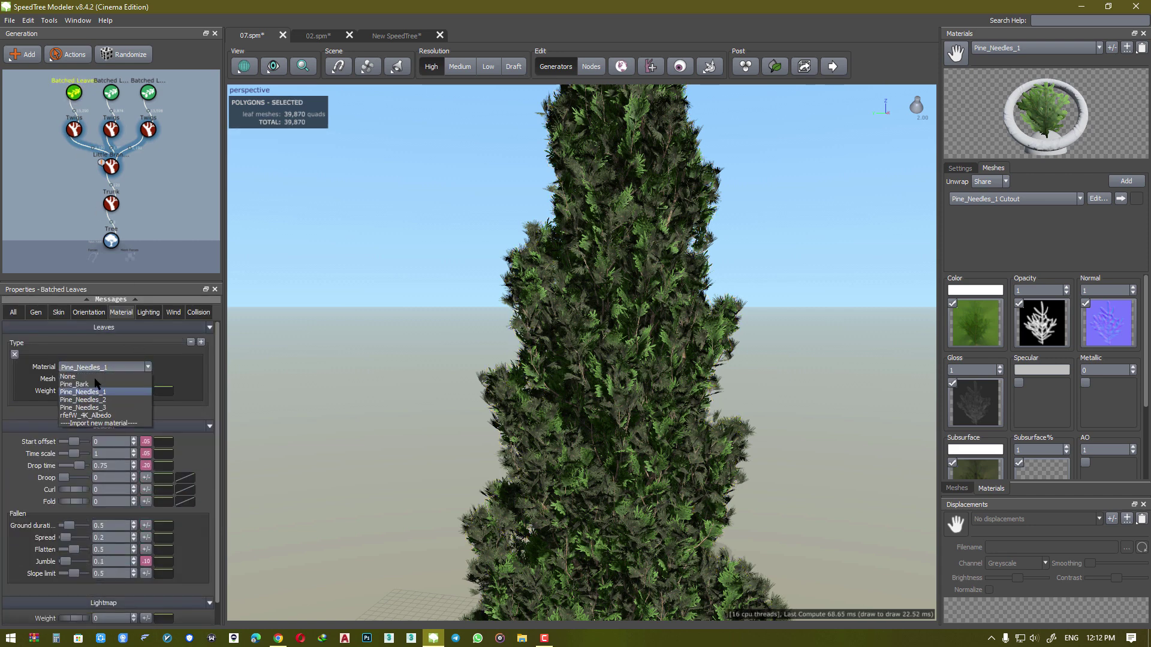
pyautogui.click(84, 407)
pyautogui.click(398, 403)
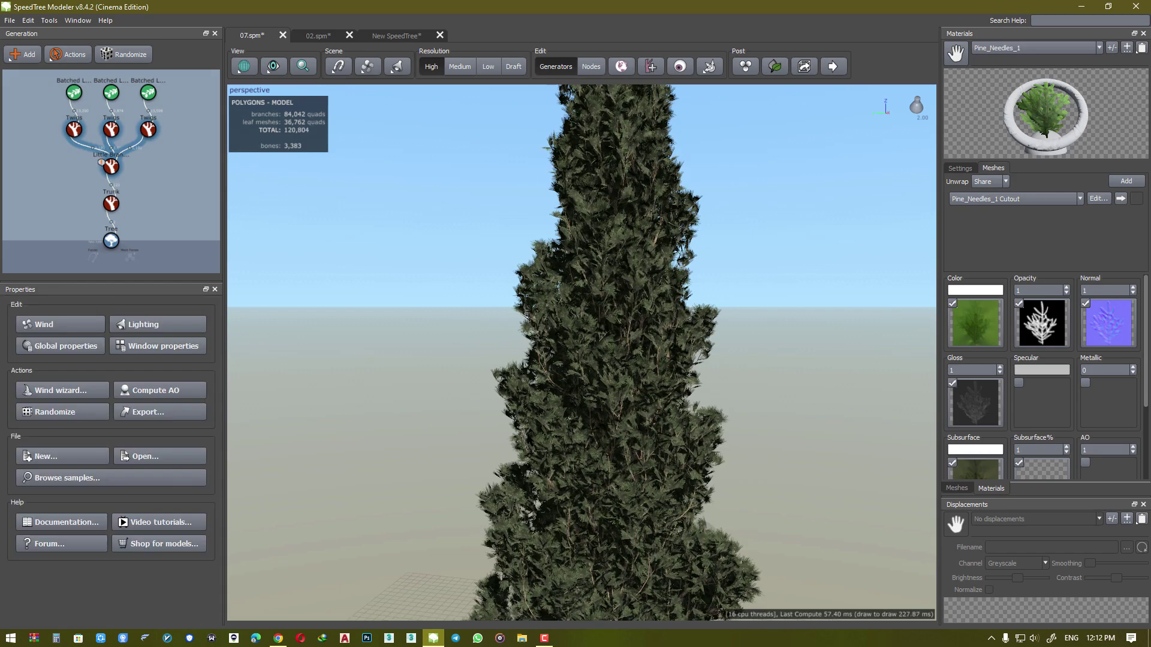
# - Examine the new needle foliage up close and across the whole tree, in both the perspective and four-view layouts
pyautogui.moveTo(528, 409); pyautogui.dragTo(485, 342, button='middle')
pyautogui.scroll(5, 527, 409)
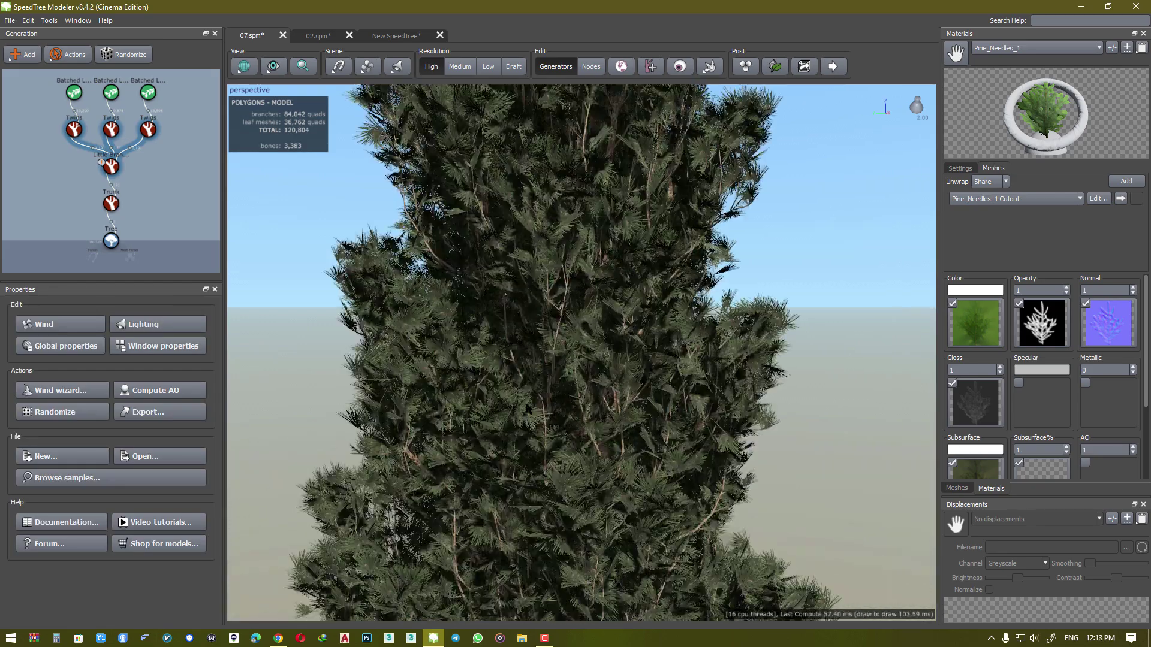
pyautogui.scroll(3, 528, 406)
pyautogui.moveTo(529, 406); pyautogui.dragTo(650, 427, button='middle')
pyautogui.hotkey('alt', 'w')
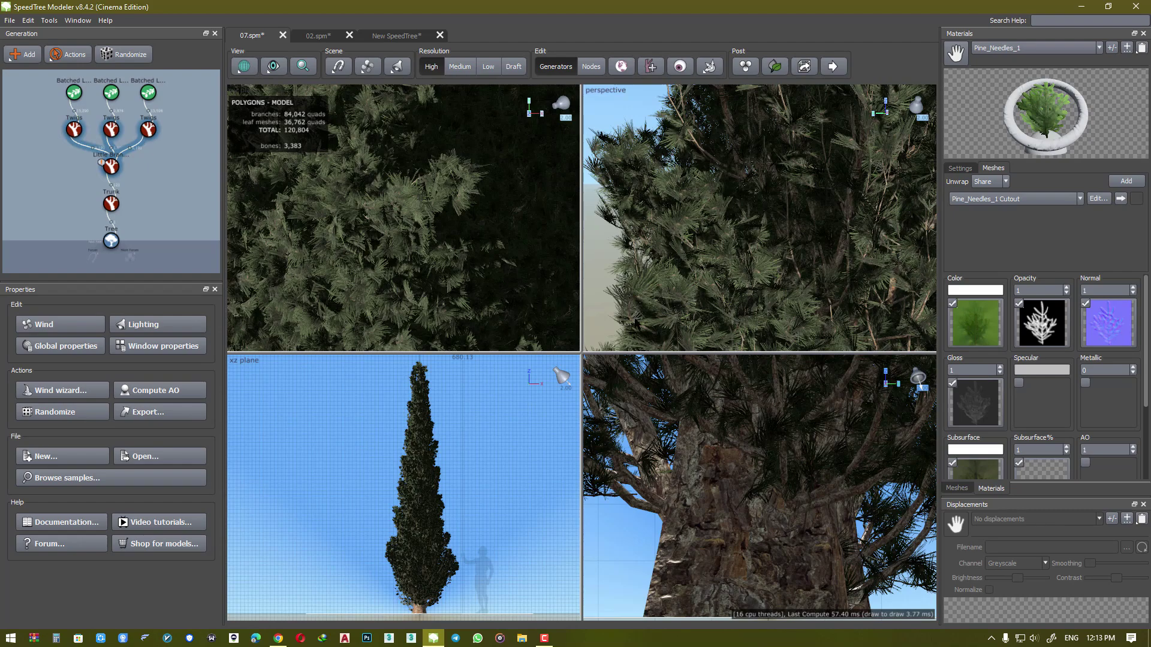
pyautogui.scroll(10, 470, 455)
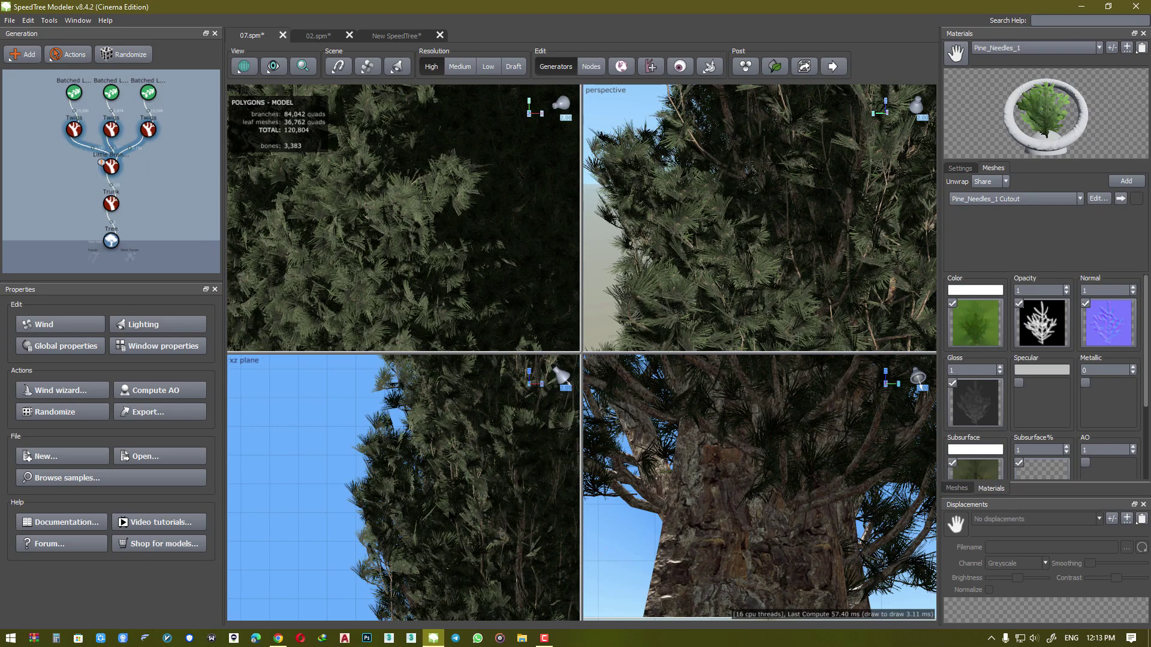
pyautogui.scroll(-5, 450, 508)
pyautogui.hotkey('alt', 'w')
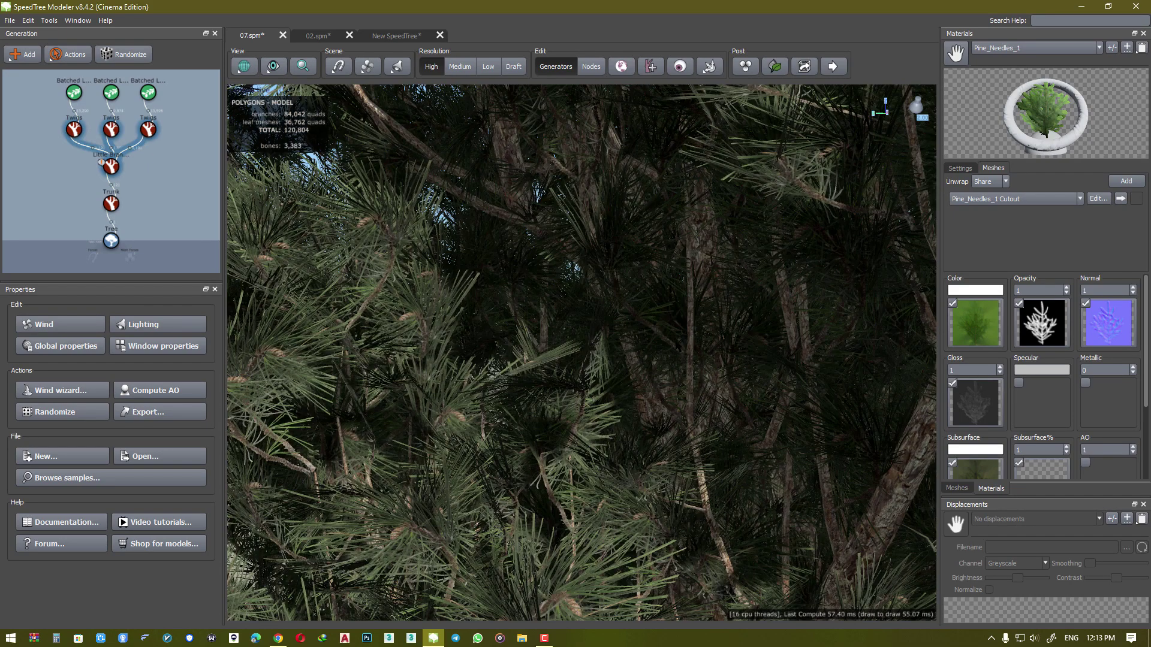
pyautogui.scroll(-10, 677, 348)
pyautogui.moveTo(680, 522); pyautogui.dragTo(641, 326, button='middle')
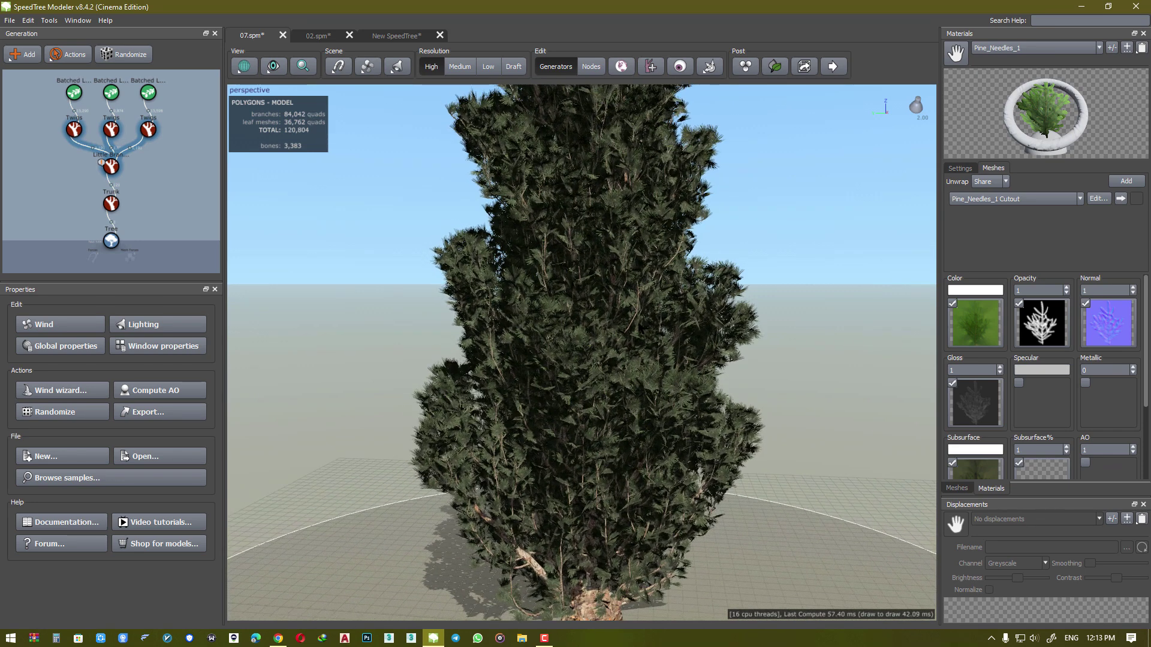
# - Set the leaf size of the rightmost and middle Batched Leaves generators to 0.7
pyautogui.click(151, 99)
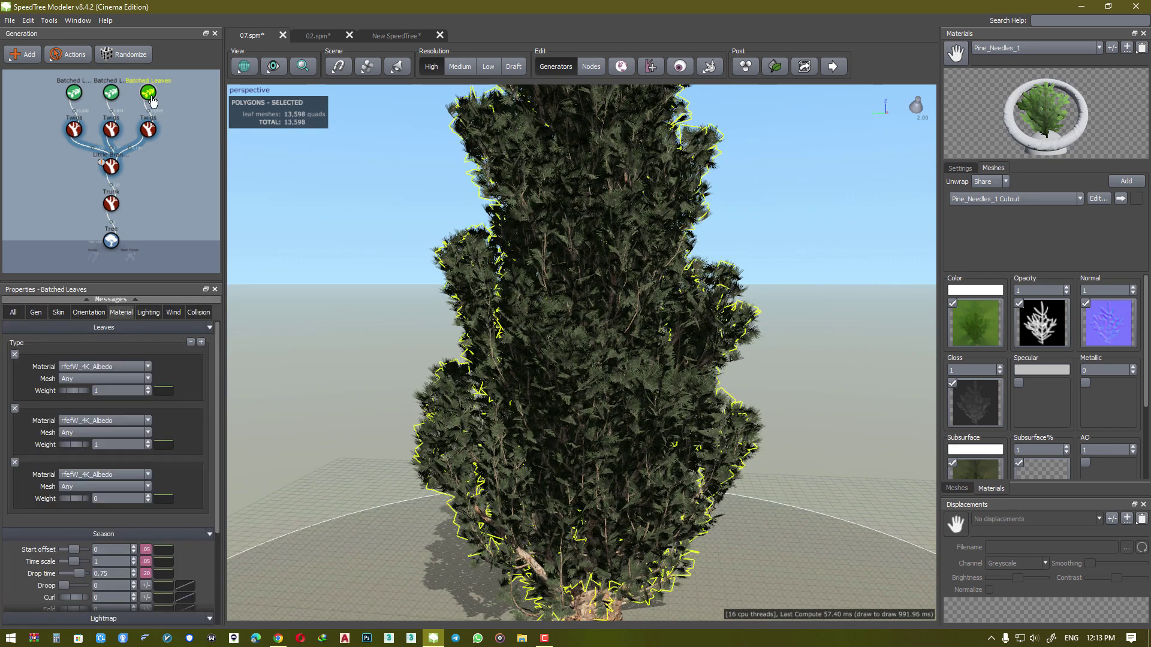
pyautogui.click(58, 313)
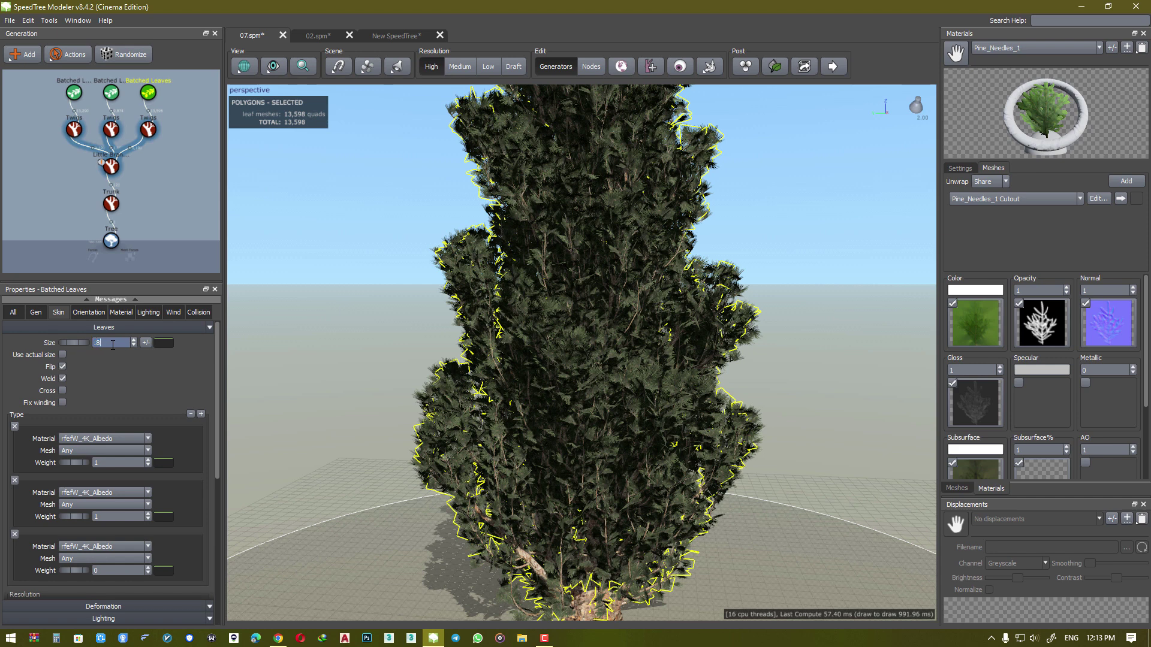
pyautogui.press('Return')
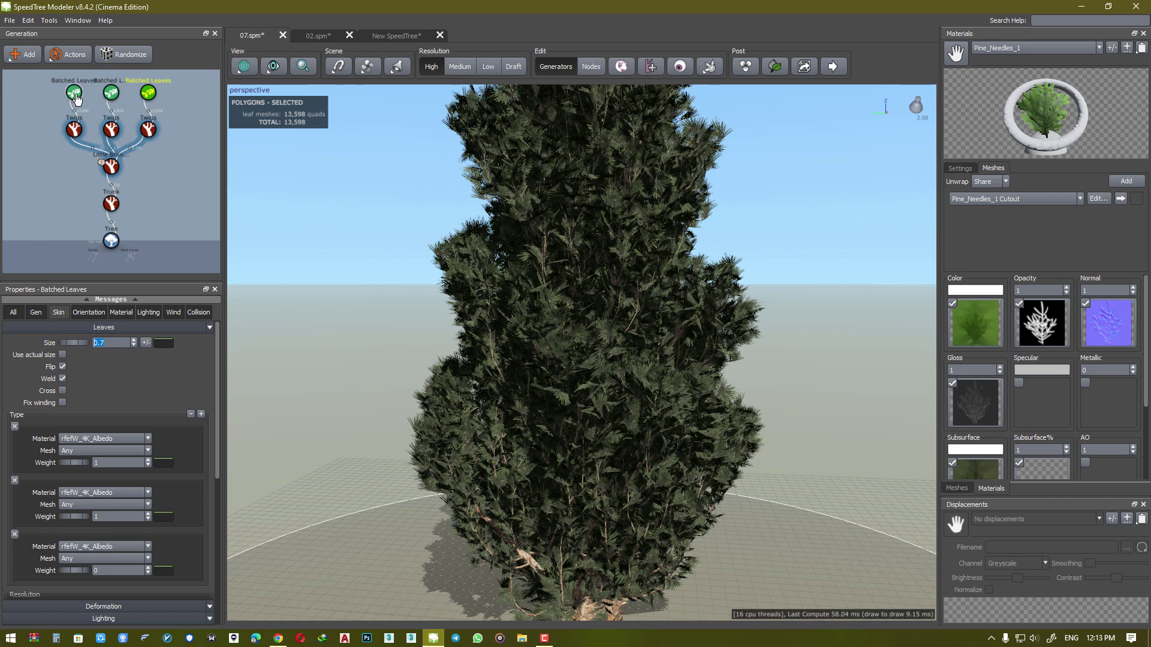
pyautogui.click(111, 93)
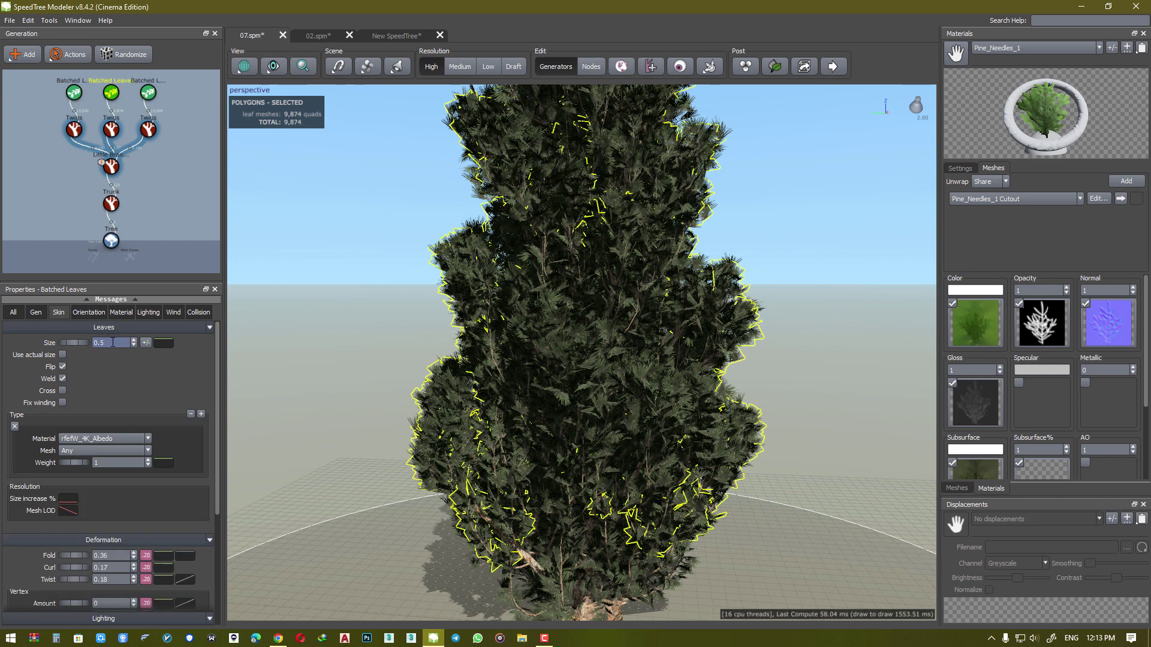
pyautogui.press('Return')
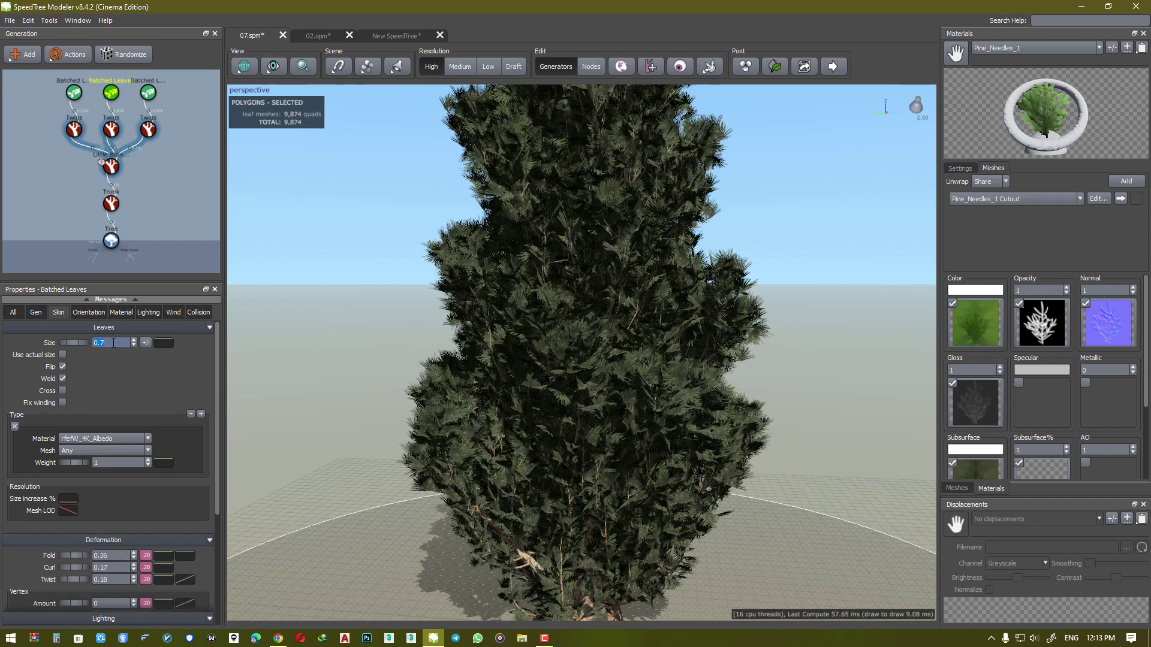
# - Set the leftmost Batched Leaves generator's leaf size to 0.7, and check the tree in the four-view layout
pyautogui.click(74, 93)
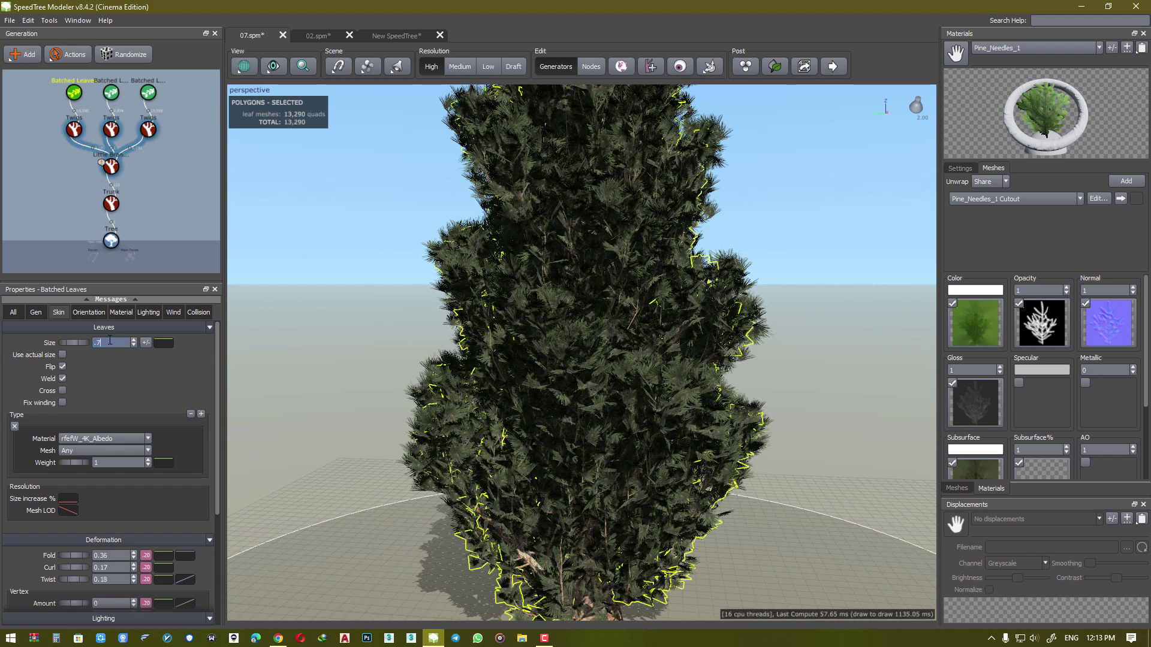
pyautogui.click(110, 340)
pyautogui.write('.7')
pyautogui.press('Return')
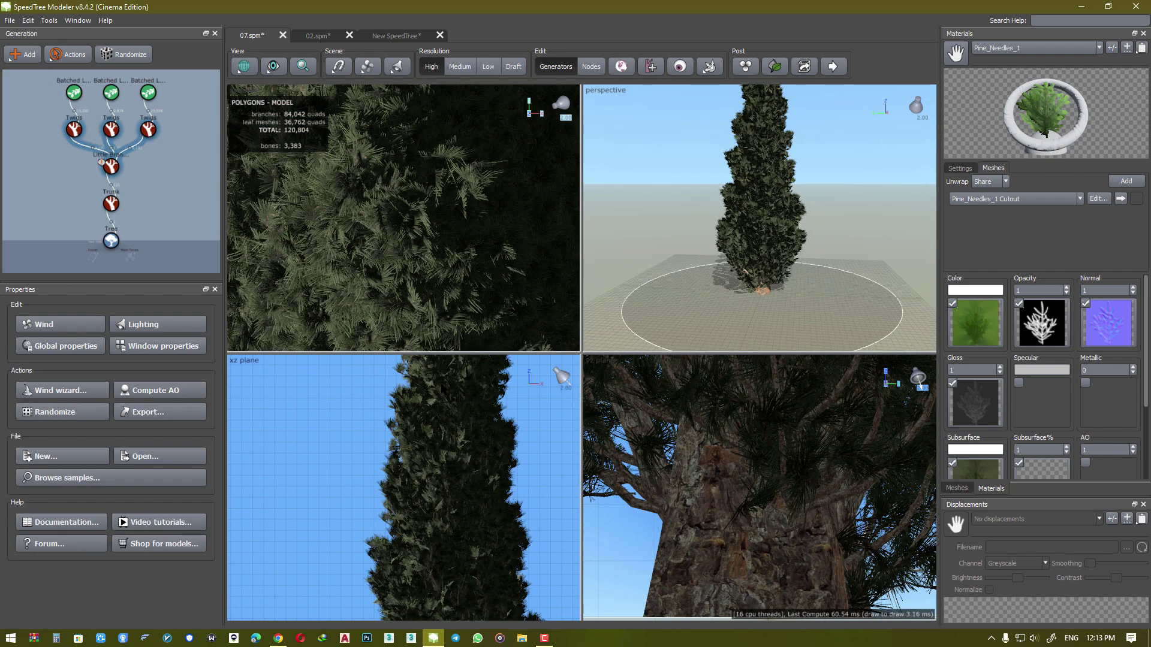
pyautogui.scroll(-7, 479, 279)
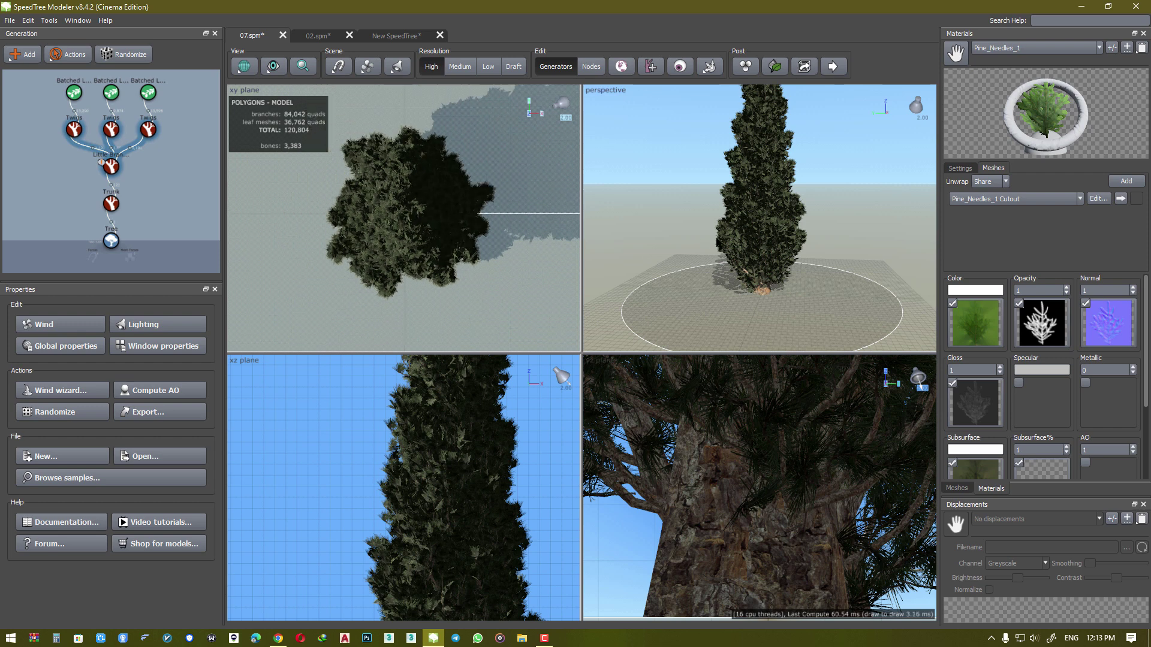
# - Lower the Little Branches generator's start angle to 0.118
pyautogui.scroll(1, 763, 240)
pyautogui.moveTo(762, 198); pyautogui.dragTo(746, 263, button='middle')
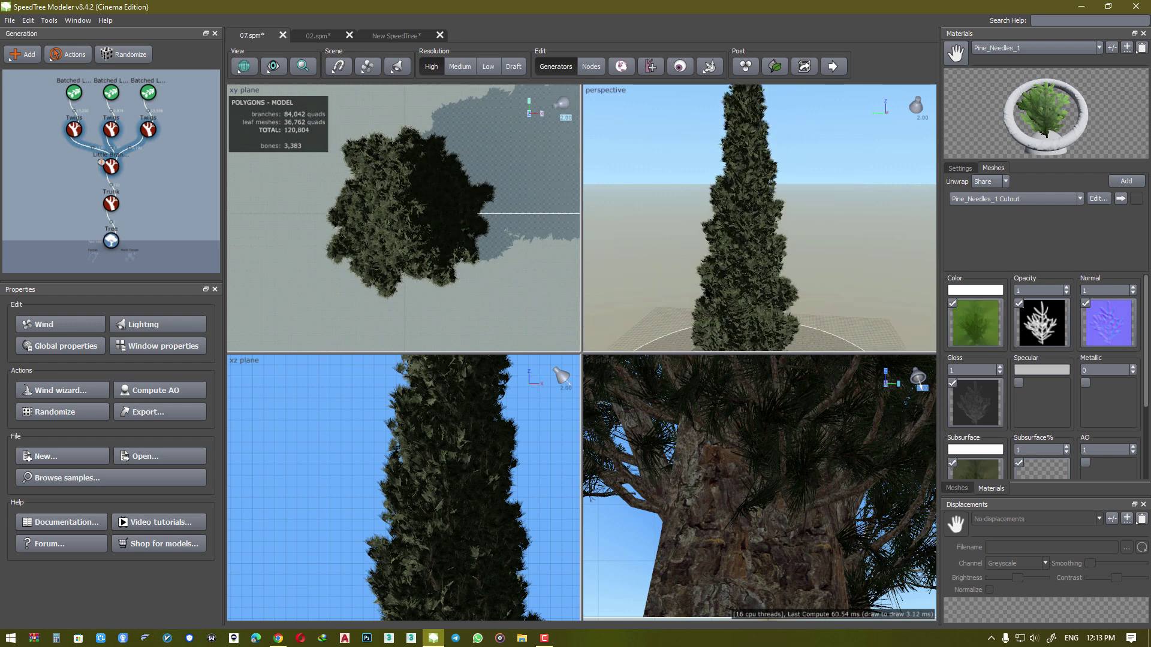
pyautogui.moveTo(707, 319); pyautogui.dragTo(704, 269, button='middle')
pyautogui.click(112, 166)
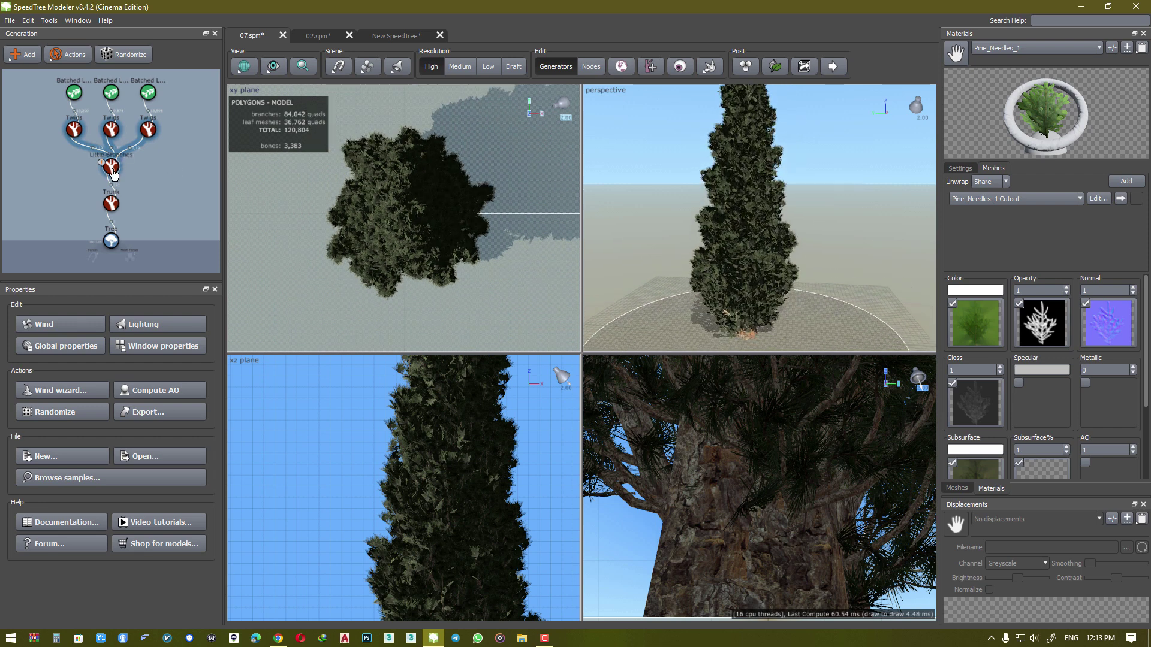
pyautogui.click(59, 372)
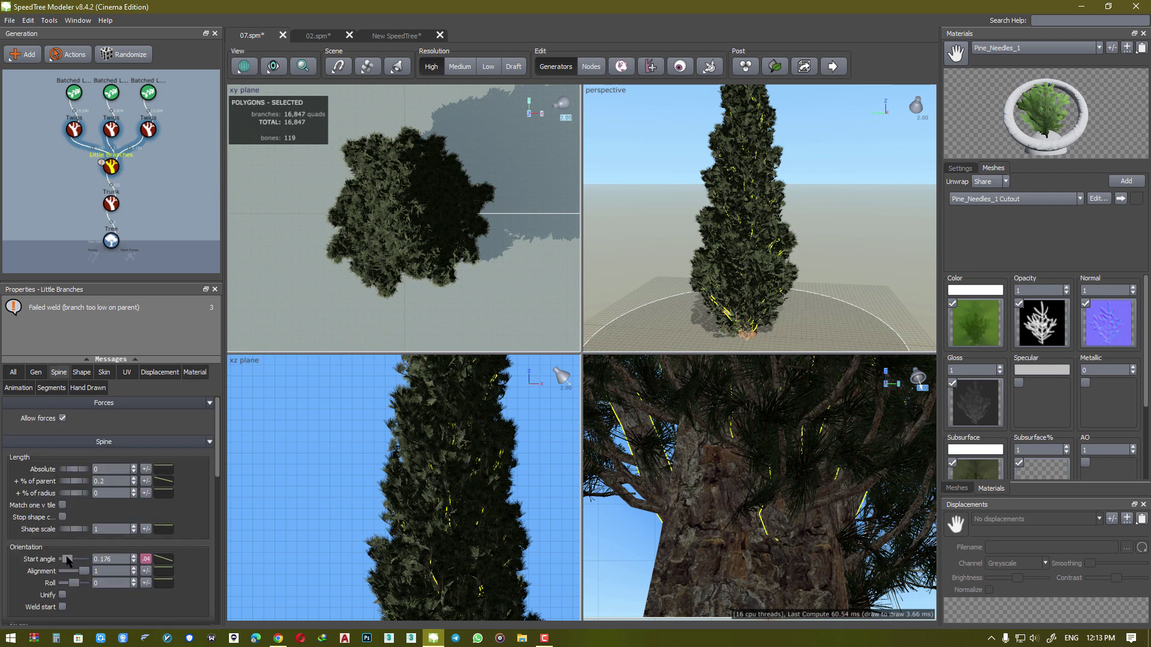
pyautogui.moveTo(68, 560); pyautogui.dragTo(66, 560)
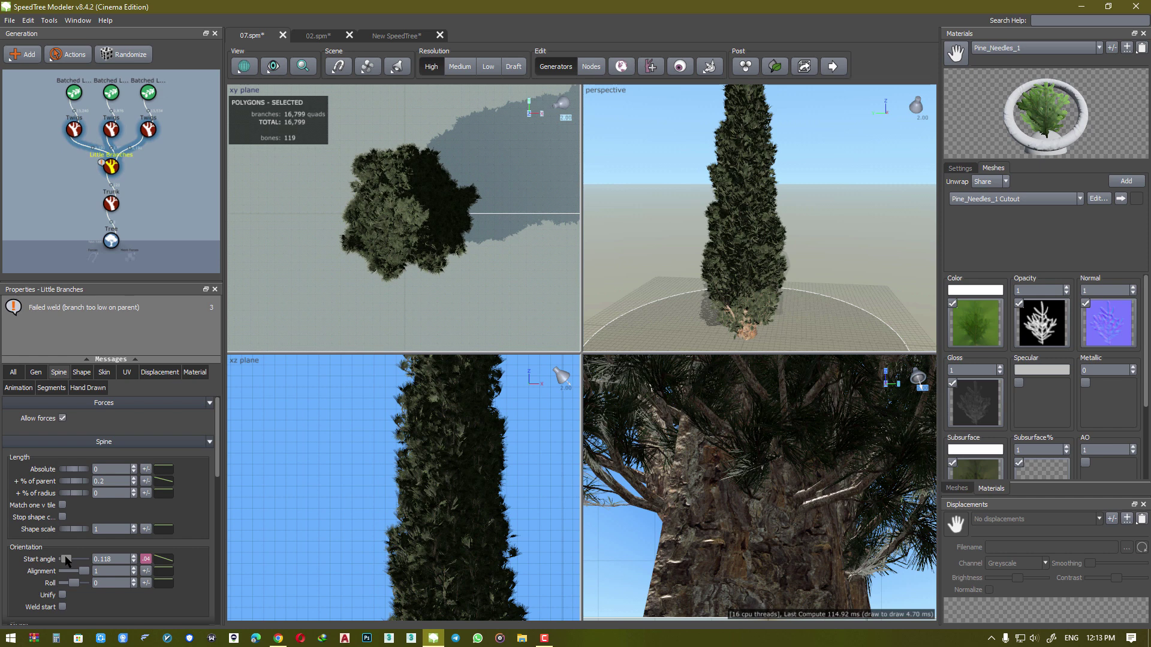
pyautogui.moveTo(65, 560); pyautogui.dragTo(68, 560)
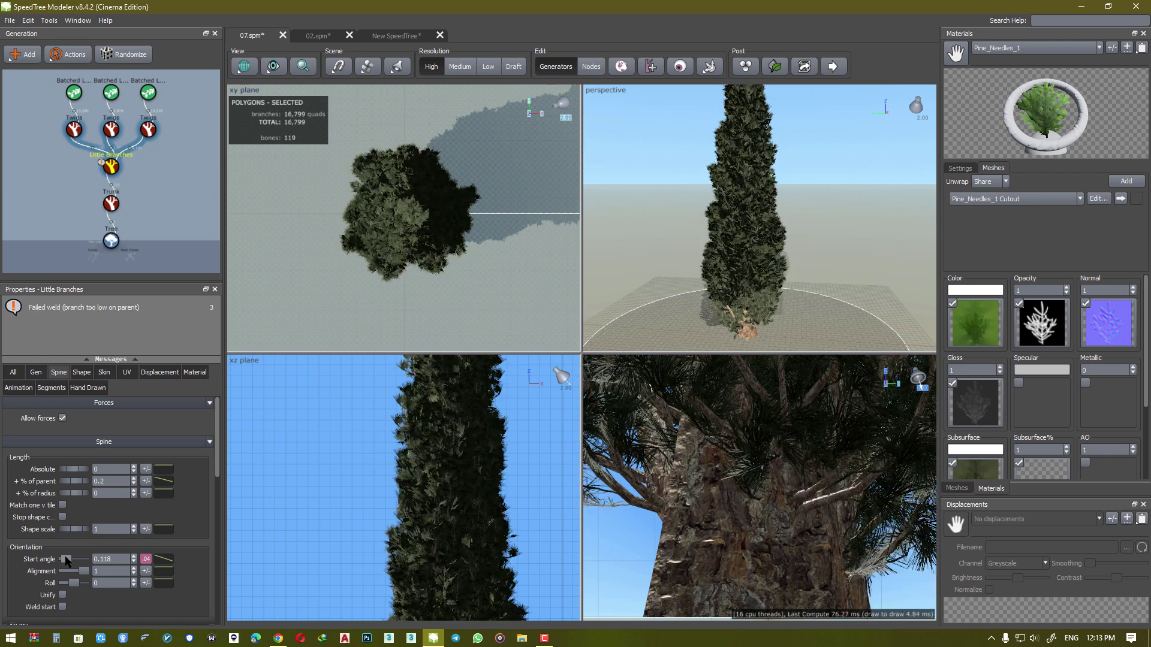
# - Show the perspective view on its own instead of the four-view layout and frame the whole tree
pyautogui.doubleClick(628, 267)
pyautogui.moveTo(775, 270)
pyautogui.keyDown('alt'); pyautogui.mouseDown()
pyautogui.moveTo(678, 269)
pyautogui.moveTo(757, 274)
pyautogui.mouseUp(); pyautogui.keyUp('alt')
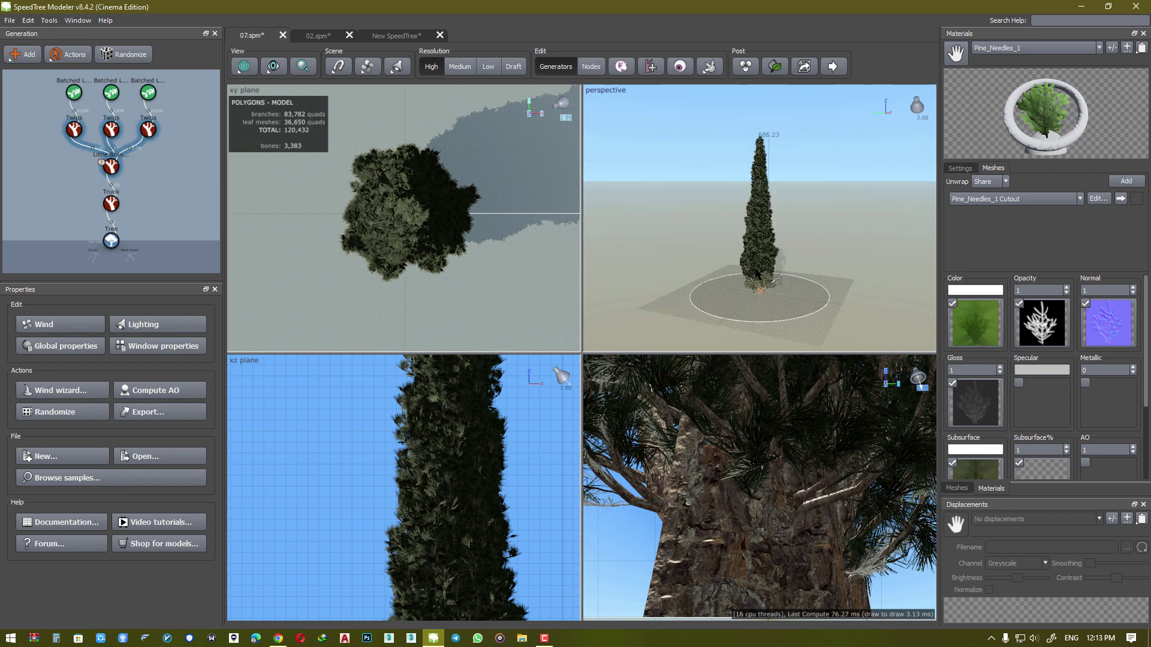
pyautogui.hotkey('alt', 'w')
pyautogui.scroll(5, 638, 330)
pyautogui.moveTo(690, 312)
pyautogui.keyDown('alt'); pyautogui.mouseDown()
pyautogui.moveTo(743, 293)
pyautogui.moveTo(681, 308)
pyautogui.mouseUp(); pyautogui.keyUp('alt')
# - Open the color map adjustments of the rfefW_4K_Albedo material and slightly raise its brightness and contrast
pyautogui.click(959, 167)
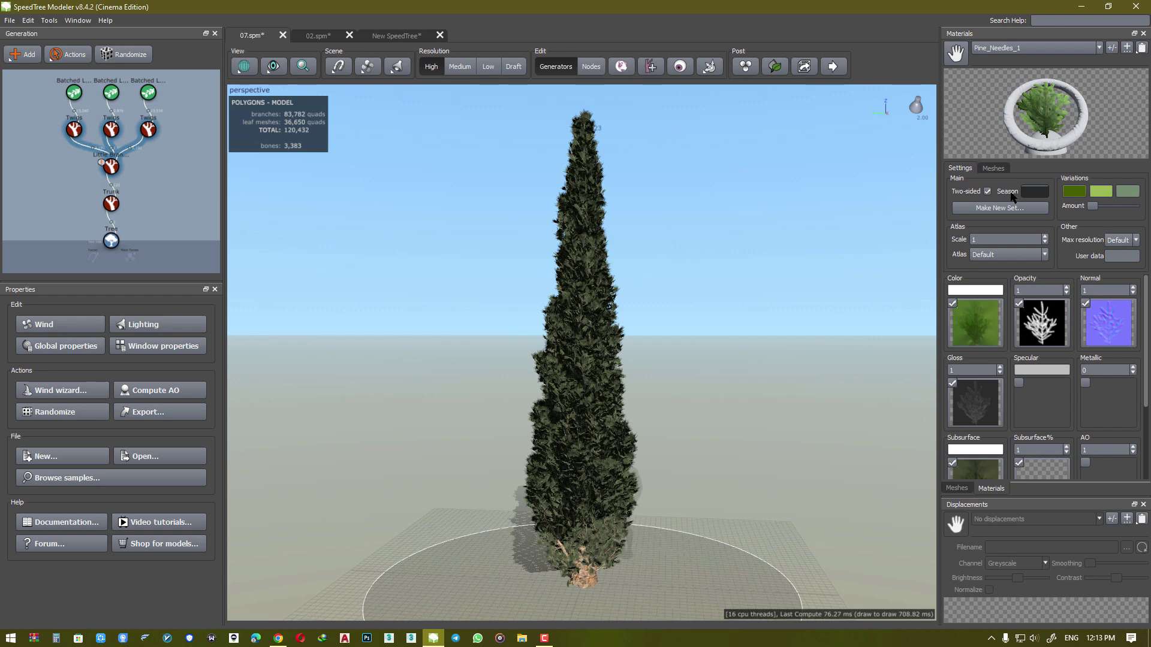
pyautogui.click(1037, 51)
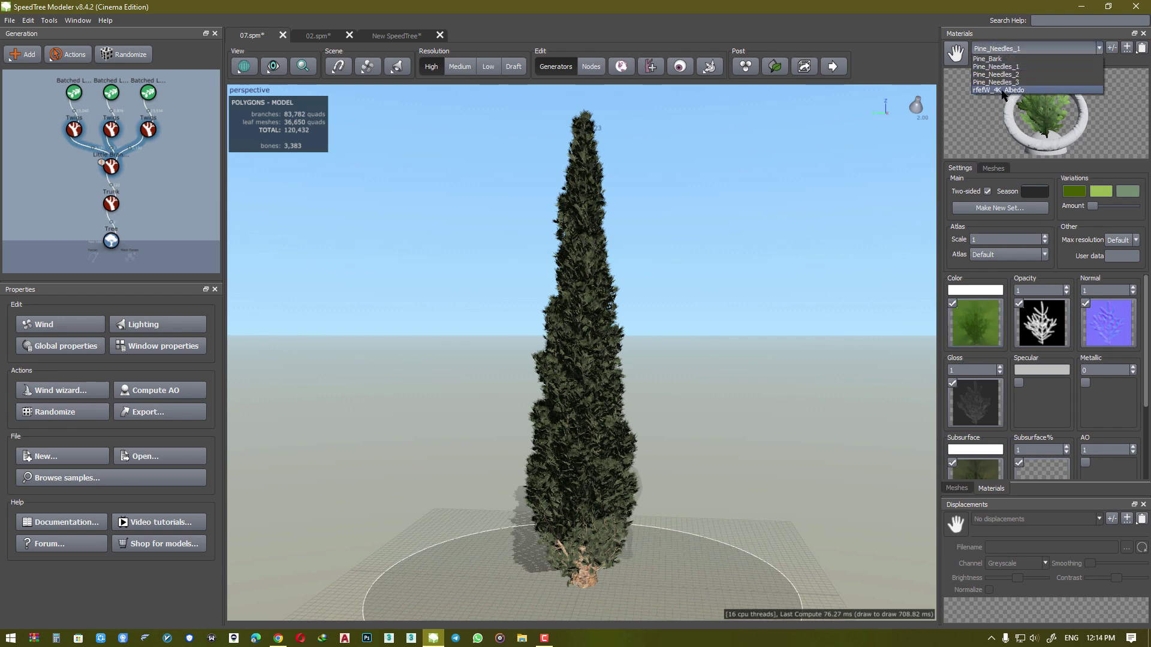
pyautogui.click(1004, 95)
pyautogui.click(995, 332)
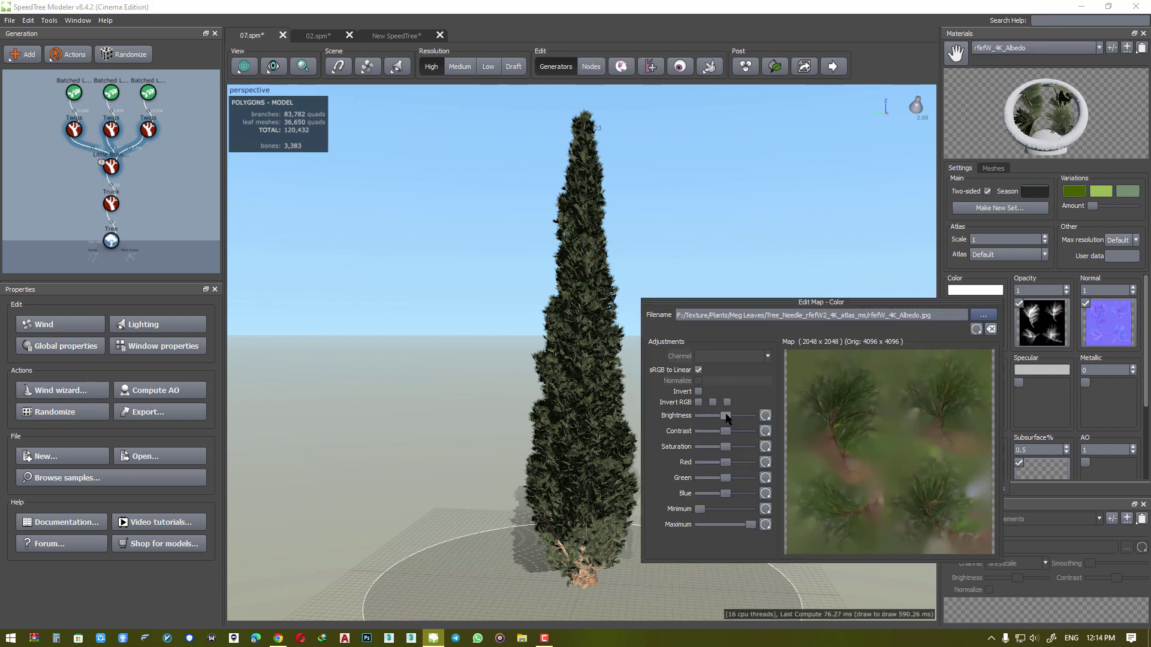
pyautogui.moveTo(728, 414); pyautogui.dragTo(729, 415)
pyautogui.scroll(5, 606, 455)
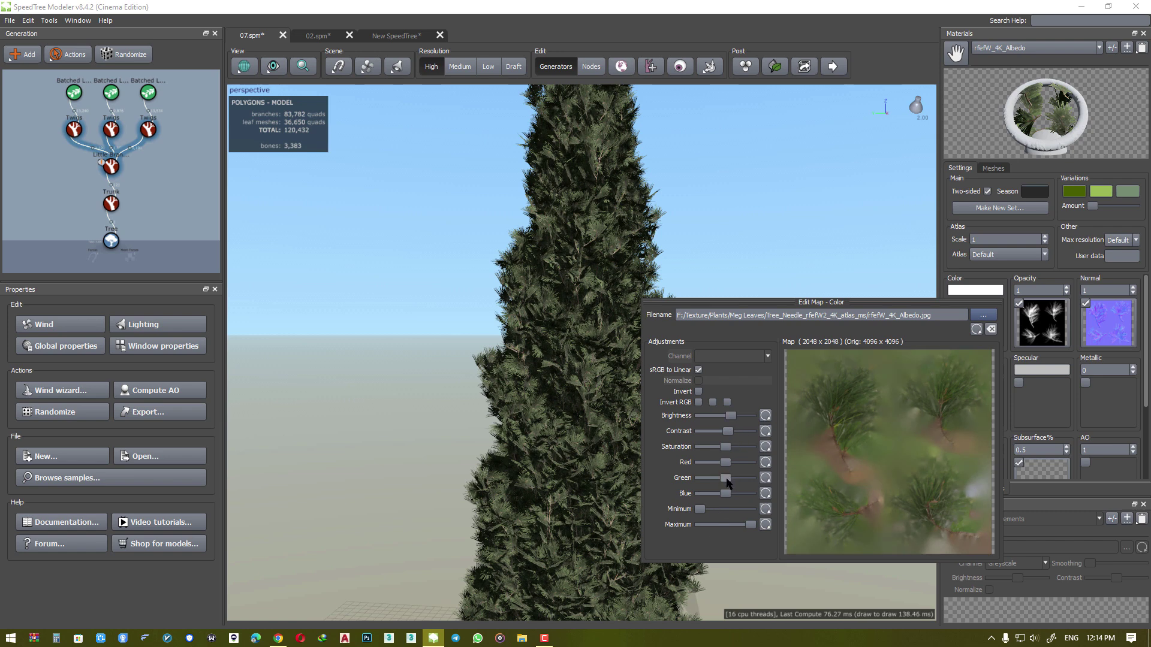
# - Fine-tune the needle color map with slightly more green and saturation, a little less brightness and the default contrast
pyautogui.moveTo(726, 478); pyautogui.dragTo(730, 478)
pyautogui.moveTo(731, 415); pyautogui.dragTo(727, 417)
pyautogui.click(765, 432)
pyautogui.moveTo(708, 447); pyautogui.dragTo(736, 451)
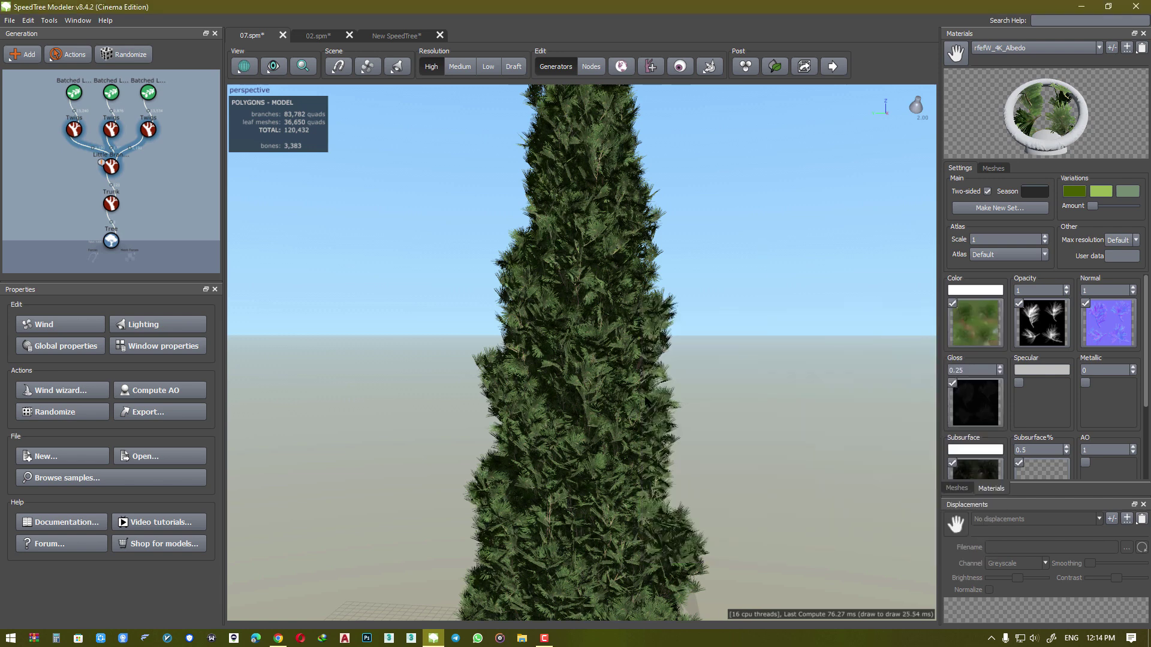
# - Examine the recolored needle foliage up close and across the whole tree
pyautogui.scroll(8, 650, 371)
pyautogui.scroll(-10, 649, 371)
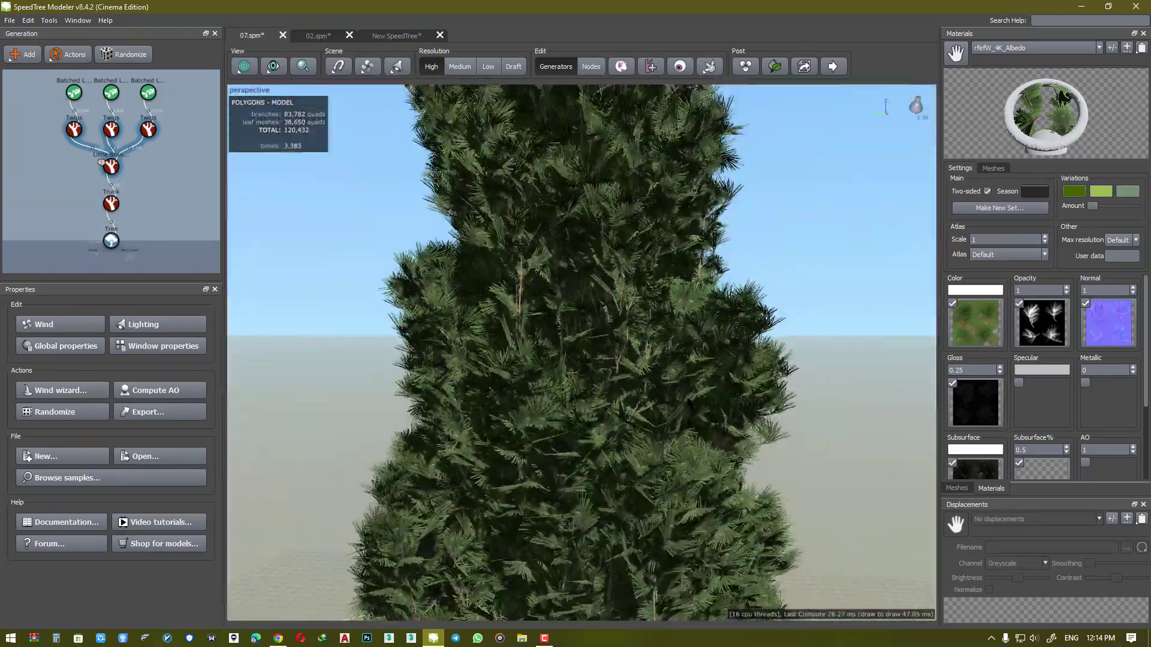
pyautogui.scroll(-4, 650, 371)
pyautogui.scroll(8, 650, 372)
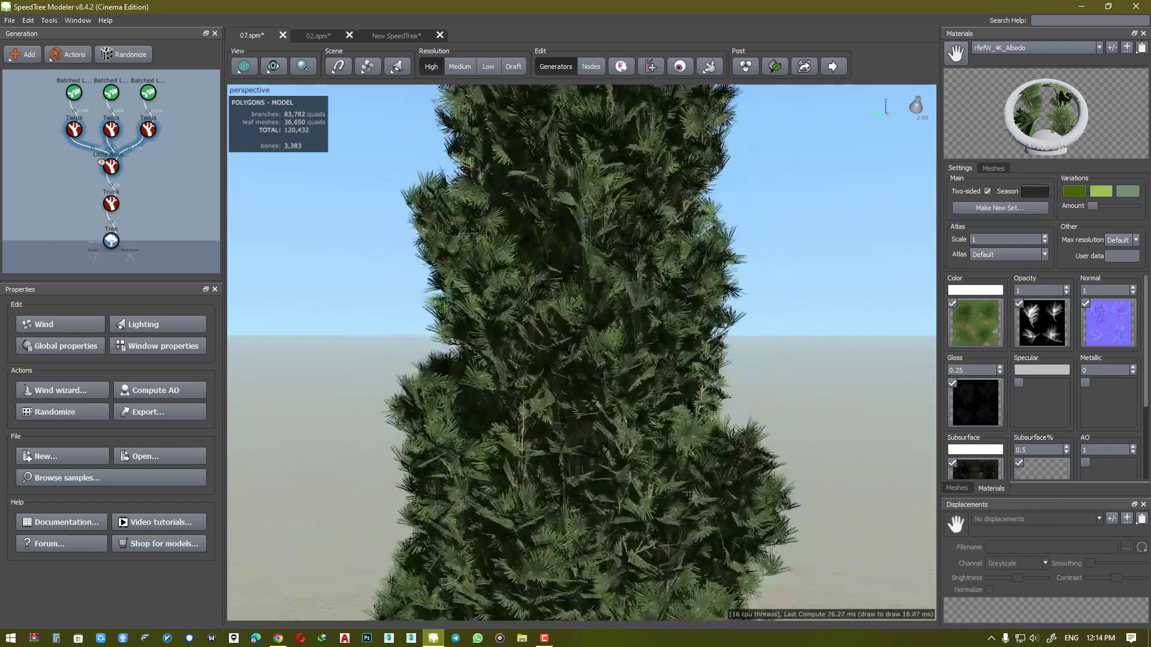
pyautogui.scroll(-10, 681, 466)
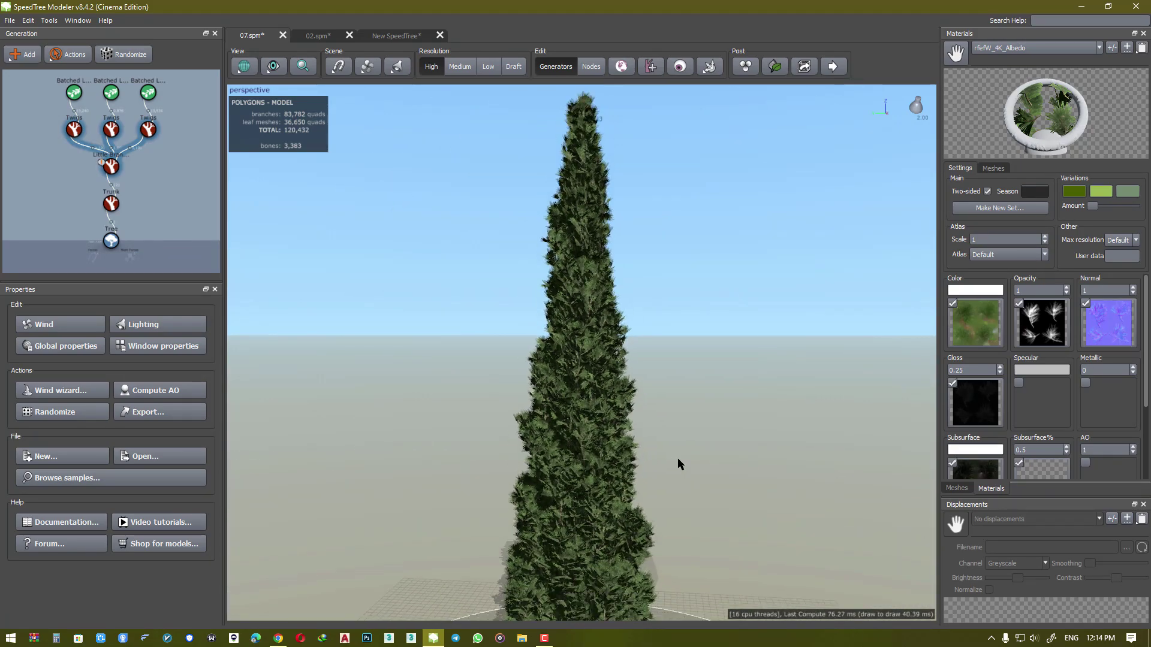
pyautogui.moveTo(677, 458); pyautogui.dragTo(672, 432)
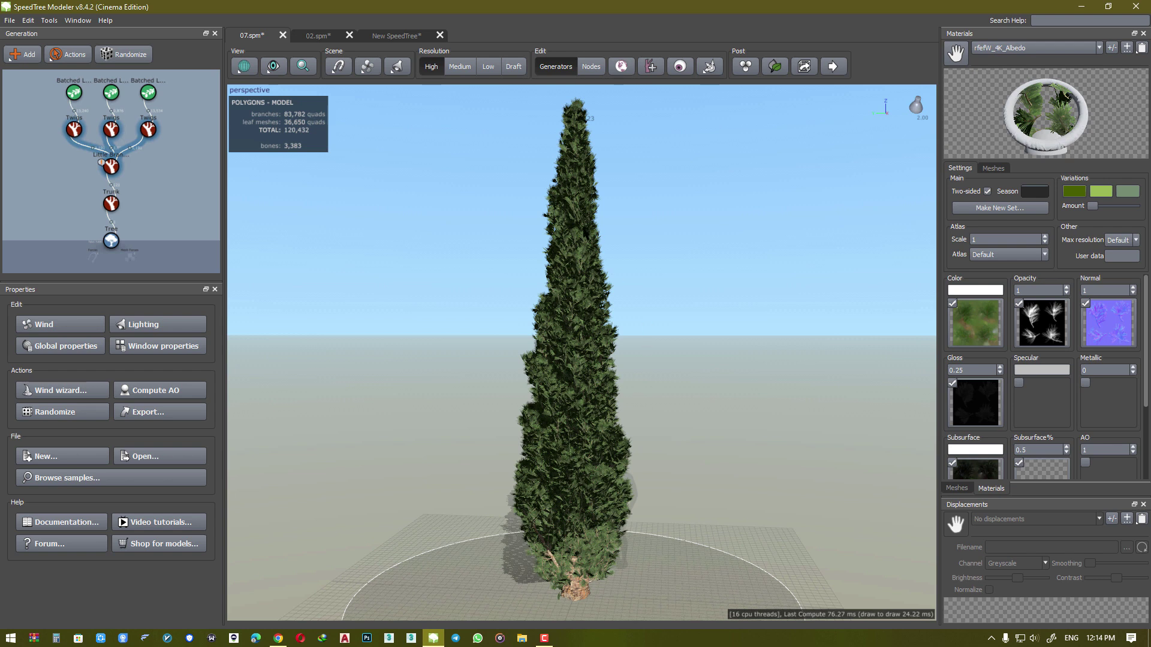
# - Add a Magnet force to the scene and raise it above the top of the tree
pyautogui.click(334, 65)
pyautogui.moveTo(387, 71)
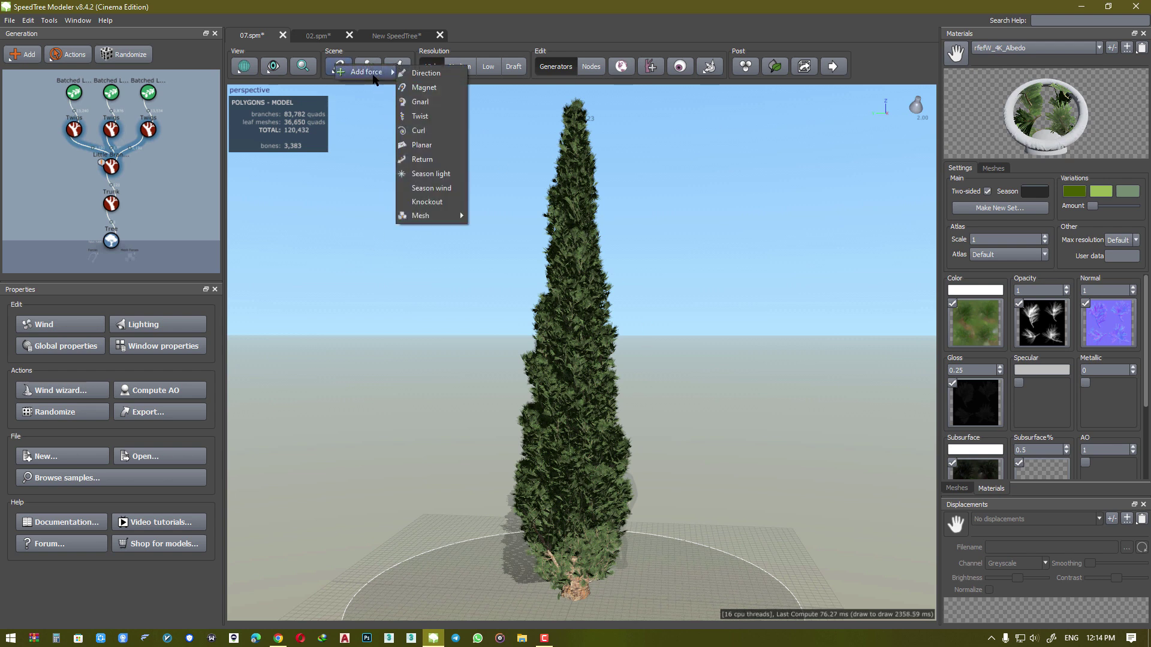
pyautogui.click(437, 88)
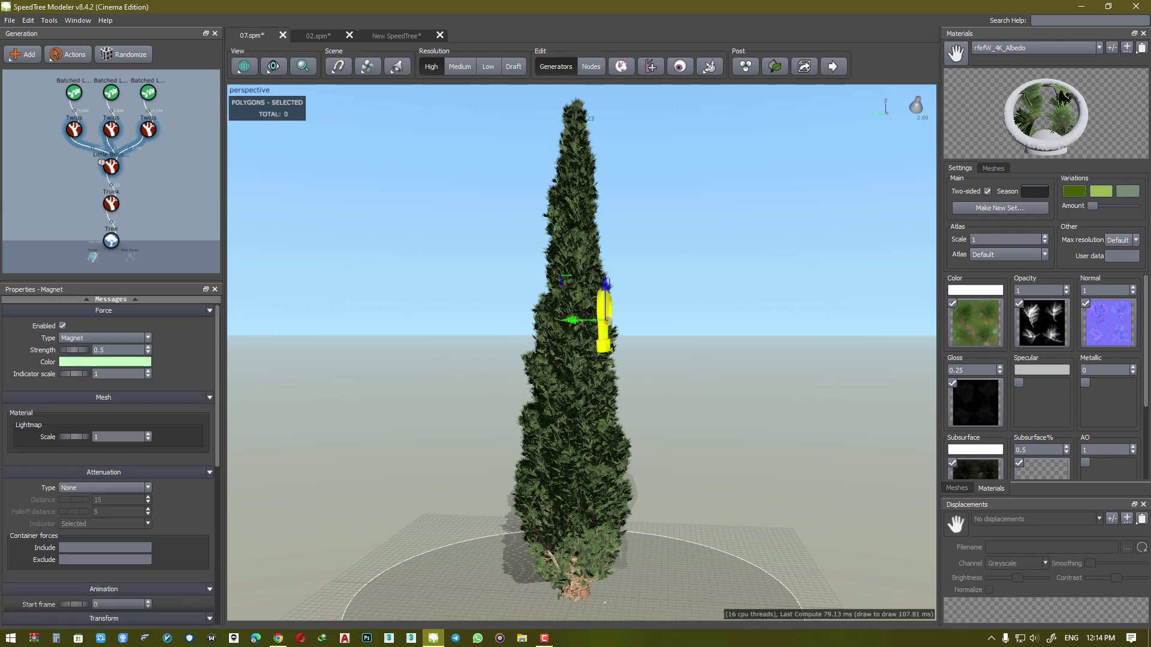
pyautogui.moveTo(605, 285); pyautogui.dragTo(596, 66)
pyautogui.scroll(-1, 658, 287)
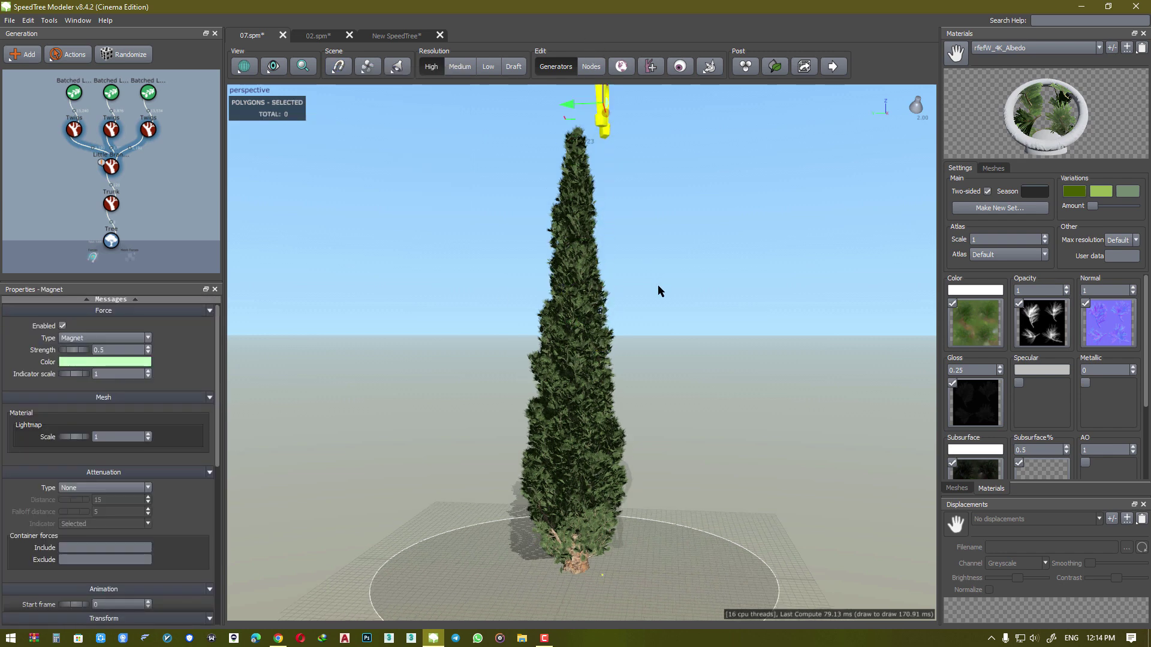
# - Center the magnet directly over the tree's tip, checking its position from different angles
pyautogui.moveTo(658, 287); pyautogui.dragTo(658, 303, button='middle')
pyautogui.moveTo(584, 158); pyautogui.dragTo(571, 116)
pyautogui.moveTo(624, 144); pyautogui.dragTo(561, 180)
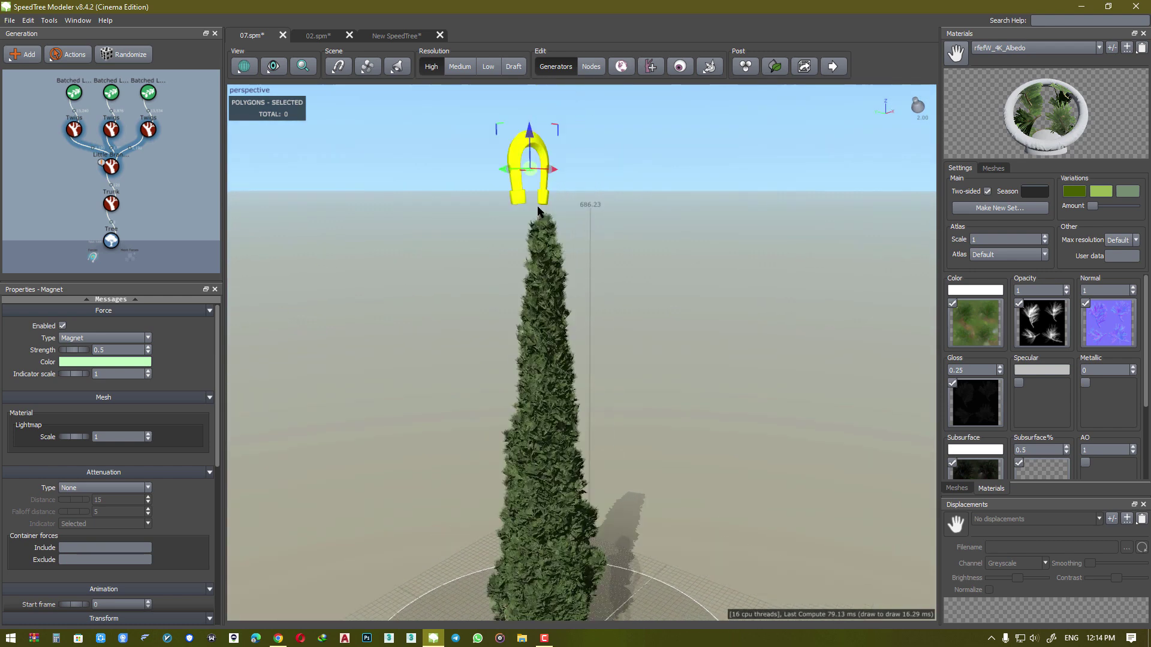
pyautogui.moveTo(558, 143); pyautogui.dragTo(519, 230, button='middle')
pyautogui.moveTo(519, 230); pyautogui.dragTo(513, 271)
pyautogui.moveTo(477, 352); pyautogui.dragTo(492, 348)
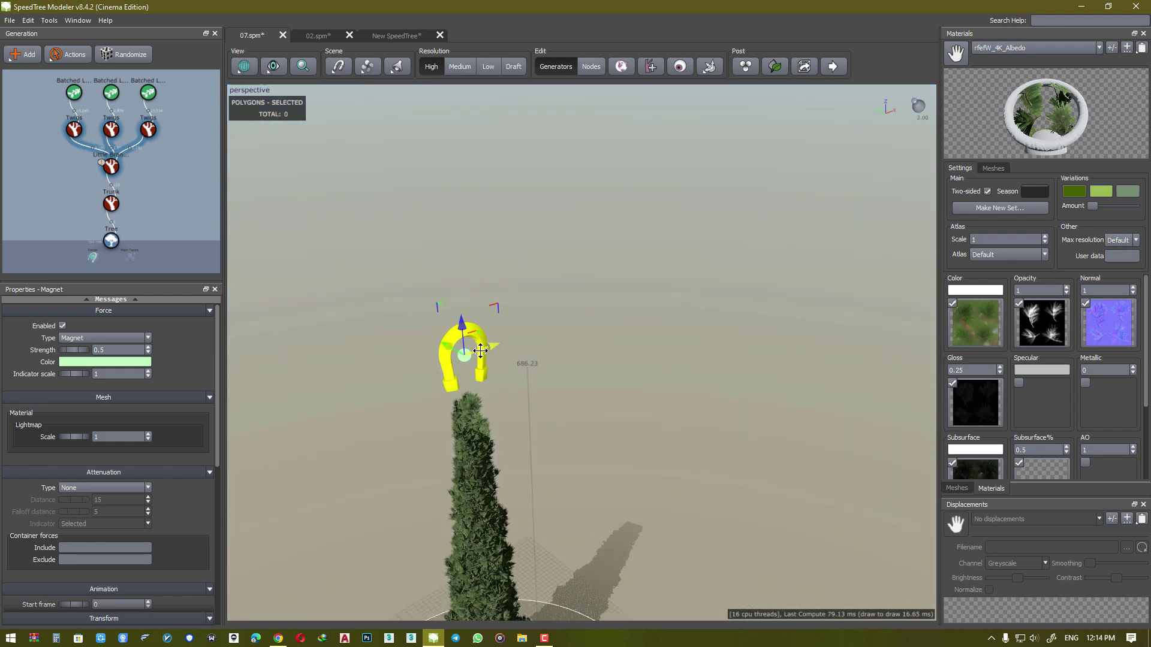
pyautogui.moveTo(471, 405); pyautogui.dragTo(527, 360)
pyautogui.scroll(-1, 414, 374)
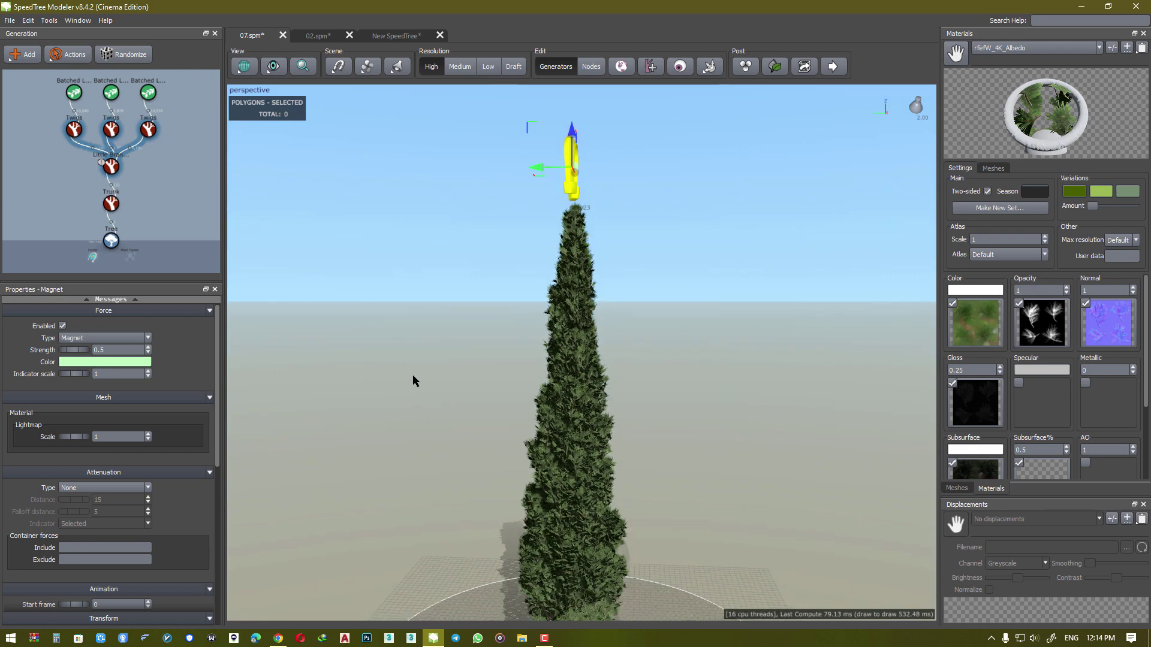
# - Enable the Magnet force on all three Twigs generators
pyautogui.click(147, 130)
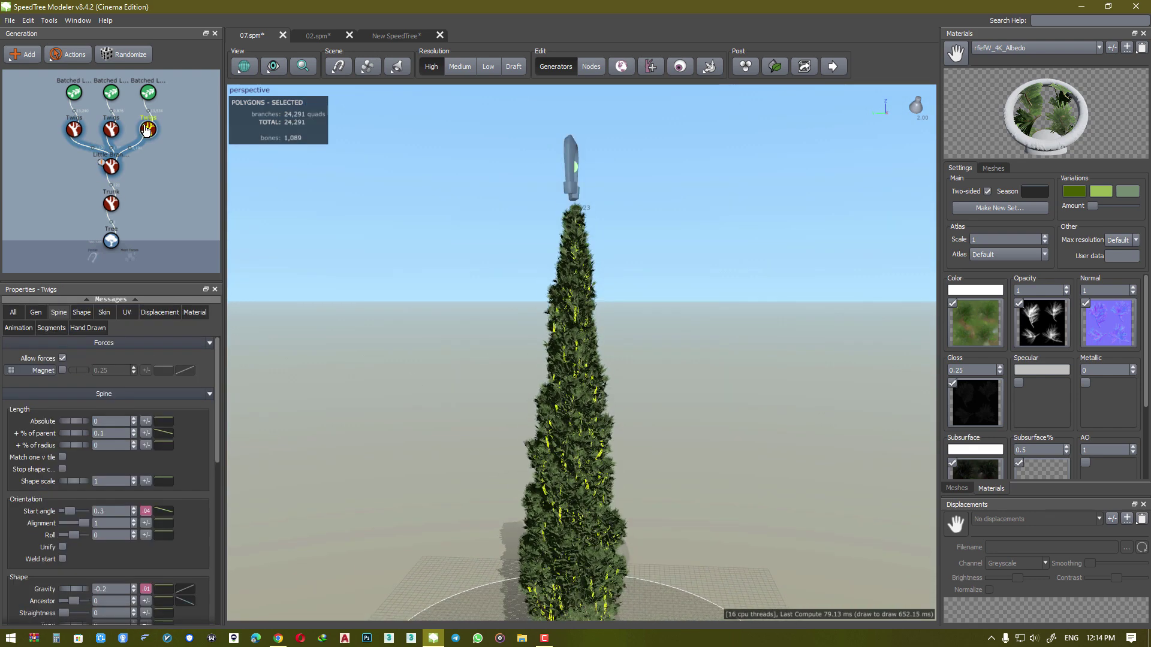
pyautogui.click(81, 313)
pyautogui.click(60, 314)
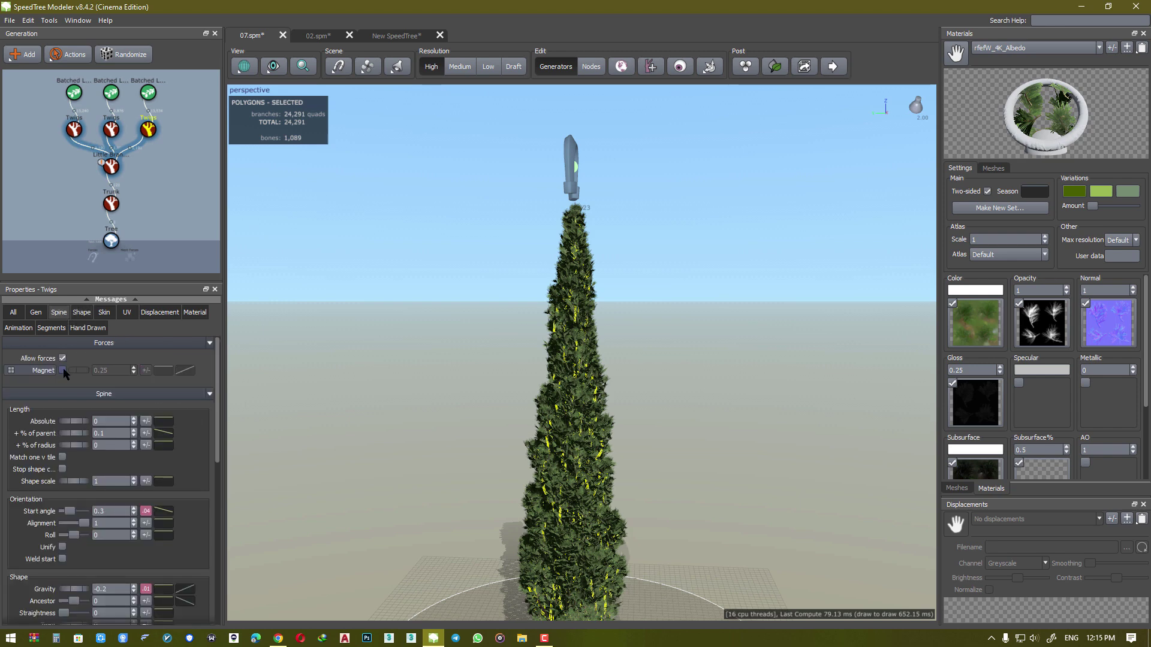
pyautogui.click(61, 370)
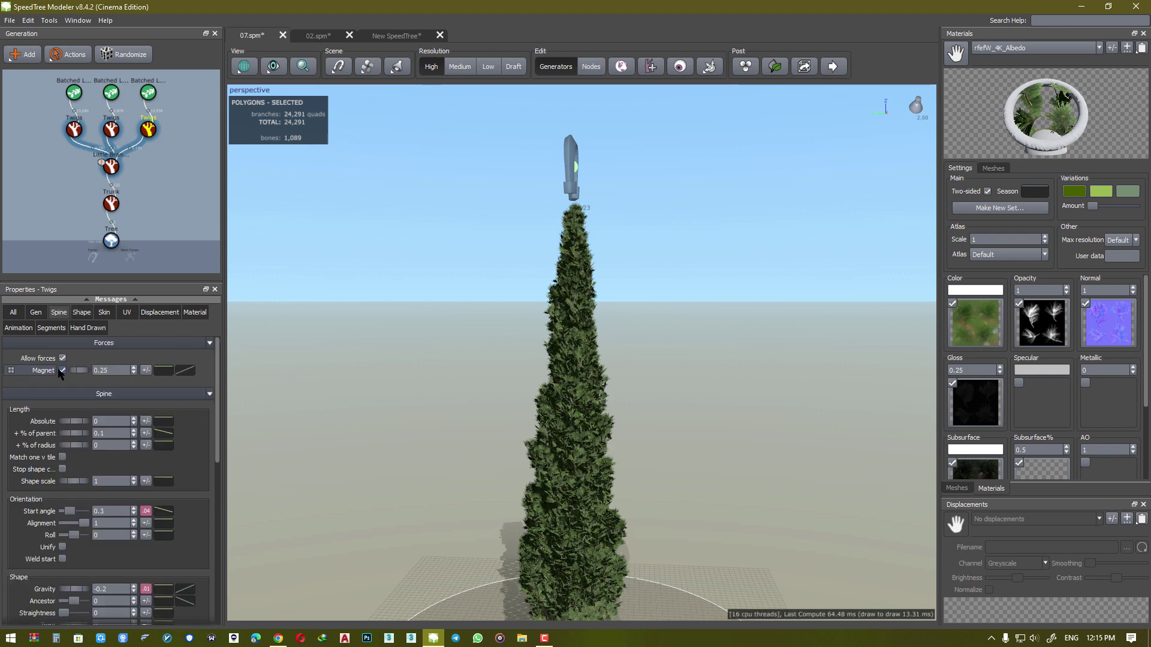
pyautogui.click(61, 371)
pyautogui.click(61, 371)
pyautogui.click(110, 130)
pyautogui.click(62, 370)
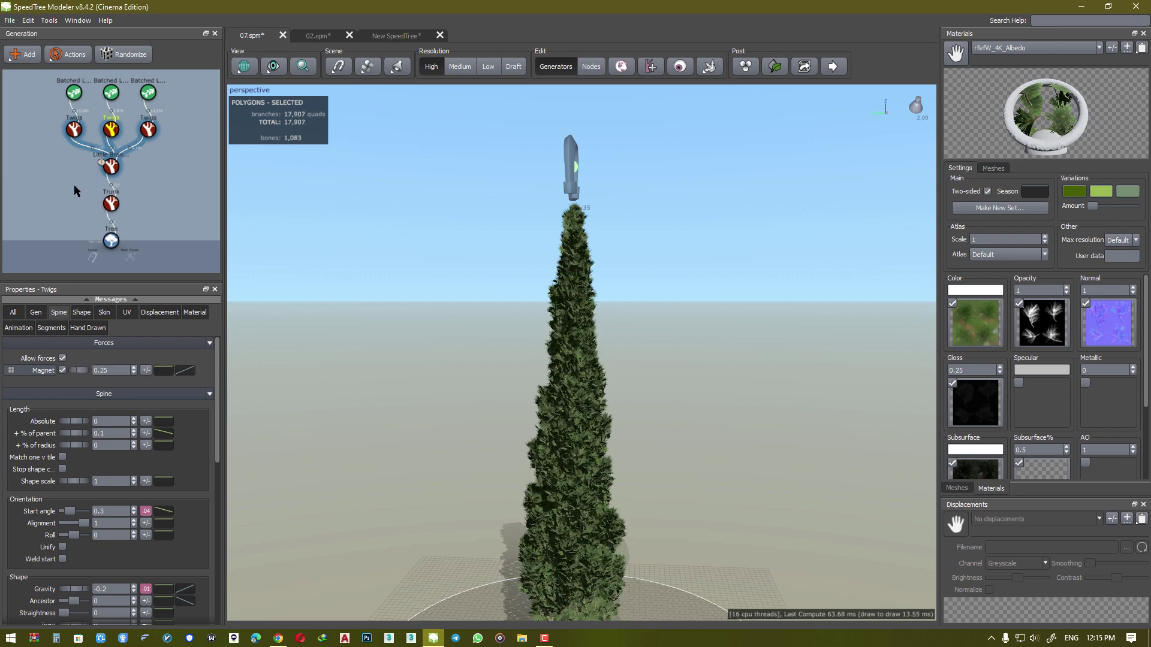
pyautogui.click(62, 370)
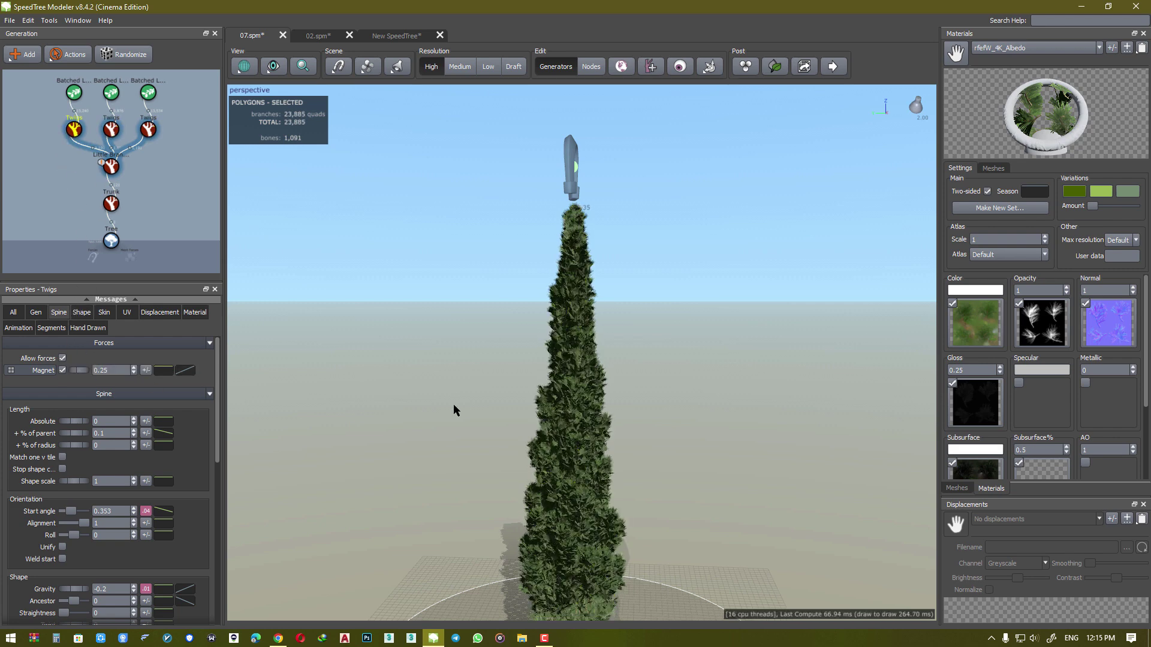
# - Examine the effect of the magnet on the twigs and needles, both up close and across the whole tree
pyautogui.click(455, 404)
pyautogui.moveTo(535, 429); pyautogui.dragTo(560, 354, button='middle')
pyautogui.moveTo(559, 354); pyautogui.dragTo(596, 385)
pyautogui.scroll(10, 597, 402)
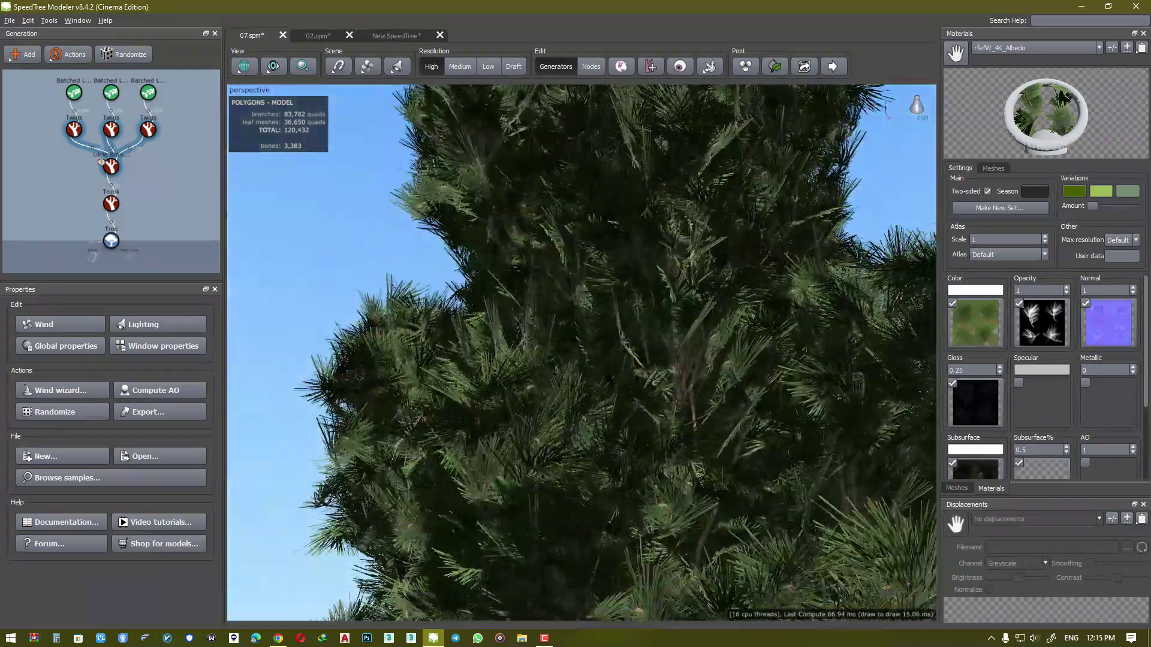
pyautogui.scroll(4, 576, 408)
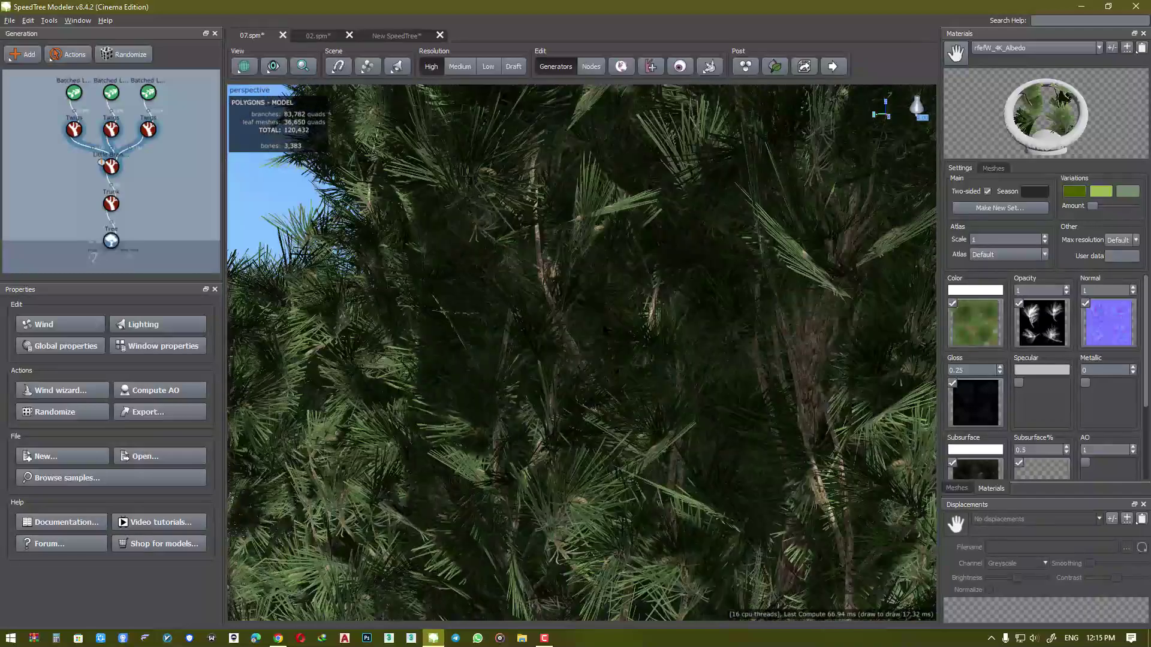
pyautogui.scroll(-6, 596, 385)
pyautogui.scroll(-10, 591, 412)
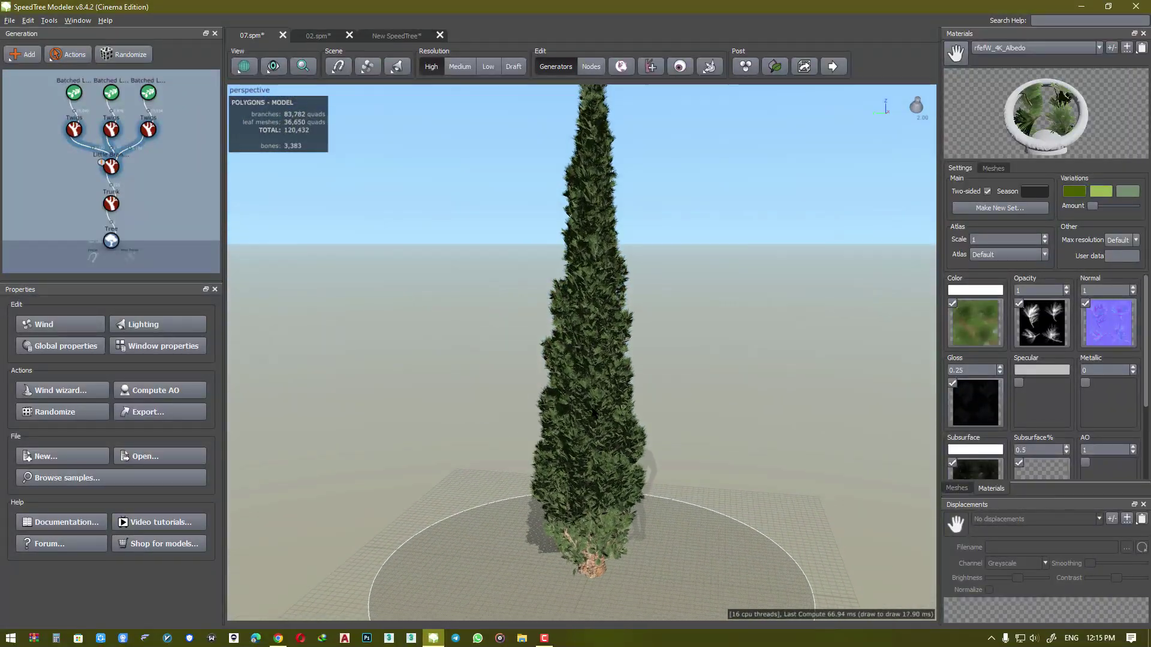
pyautogui.scroll(3, 591, 412)
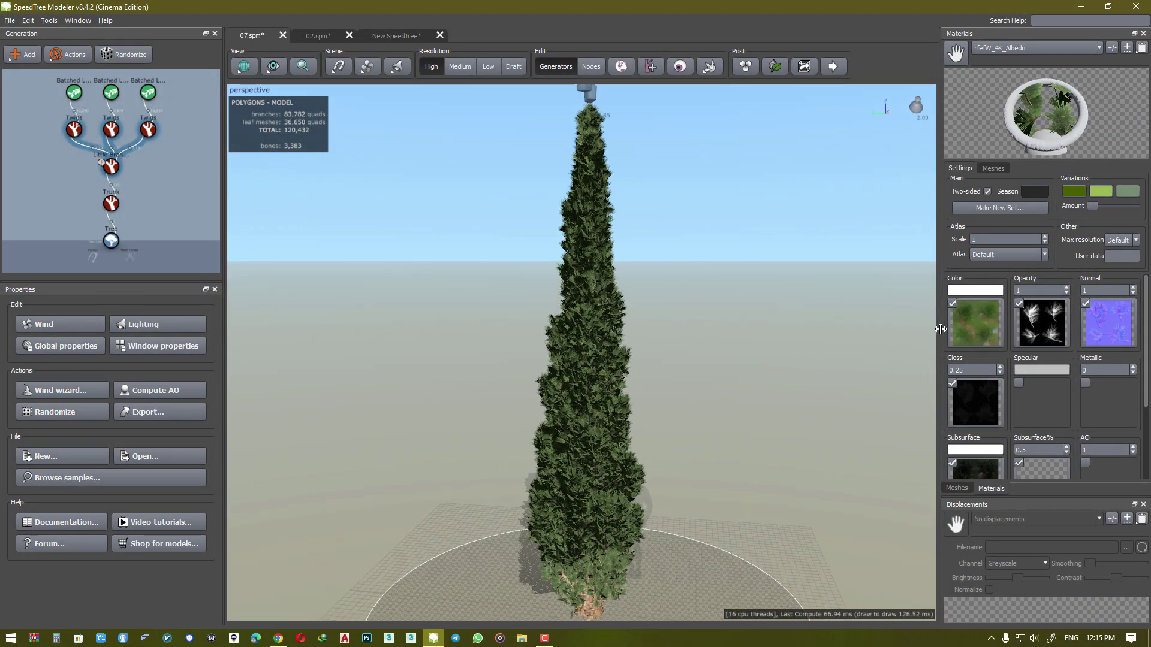
# - Set the Magnet force to 0.2 on the leftmost, middle and rightmost Twigs generators
pyautogui.click(74, 129)
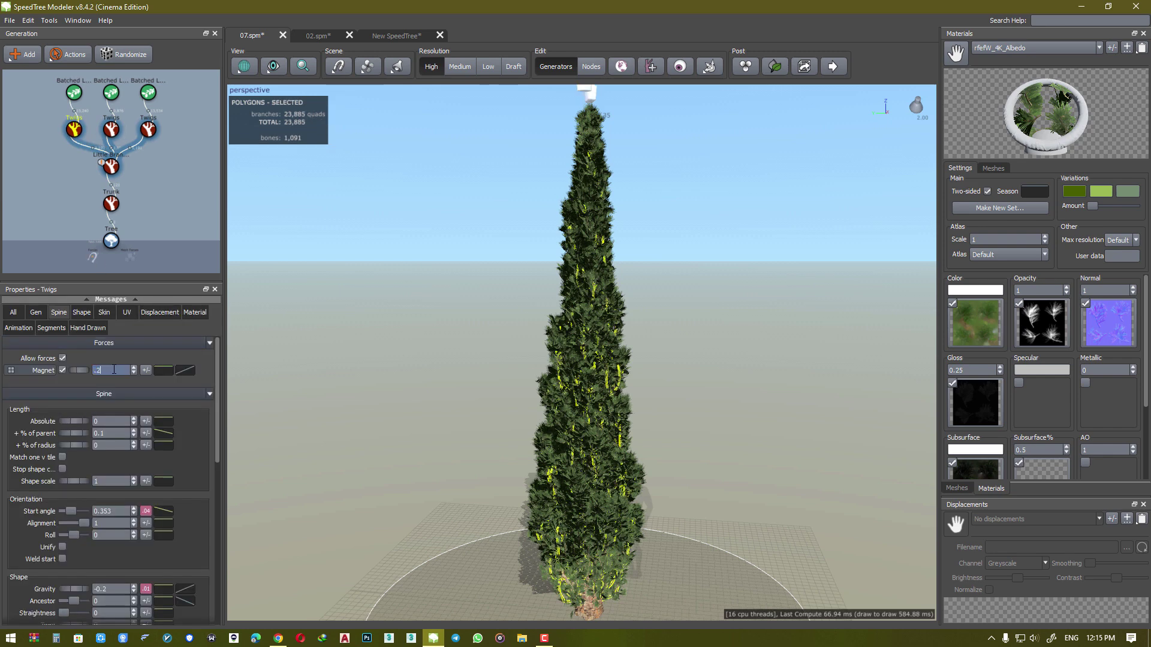
pyautogui.press('Return')
pyautogui.click(111, 129)
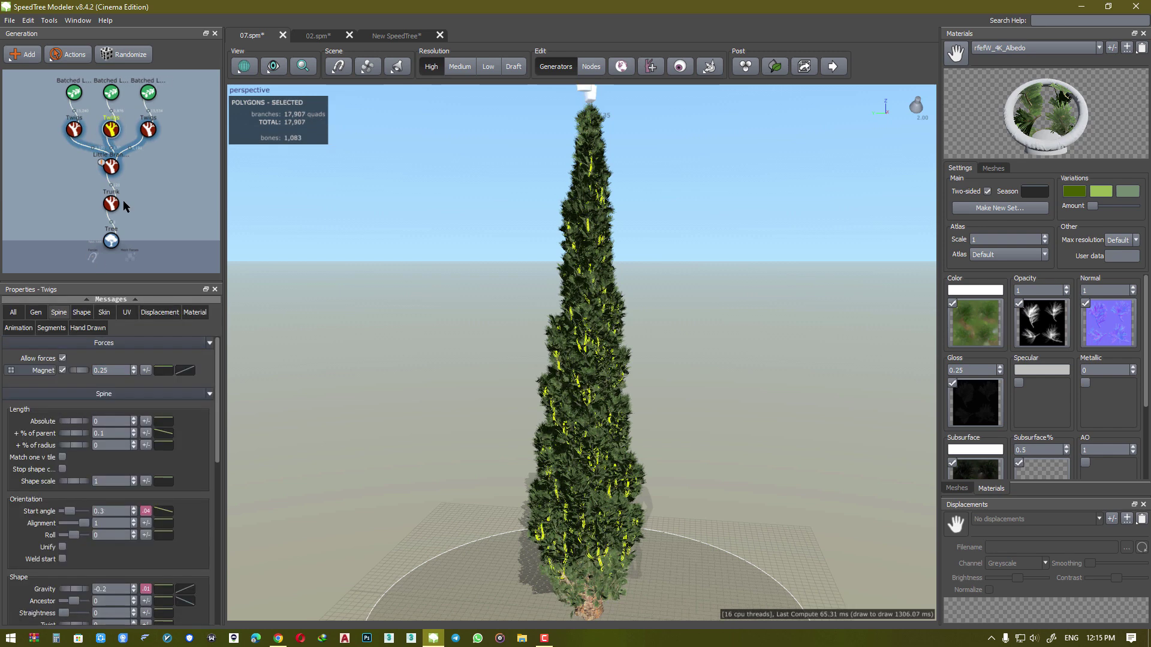
pyautogui.click(119, 370)
pyautogui.write('.2')
pyautogui.press('Return')
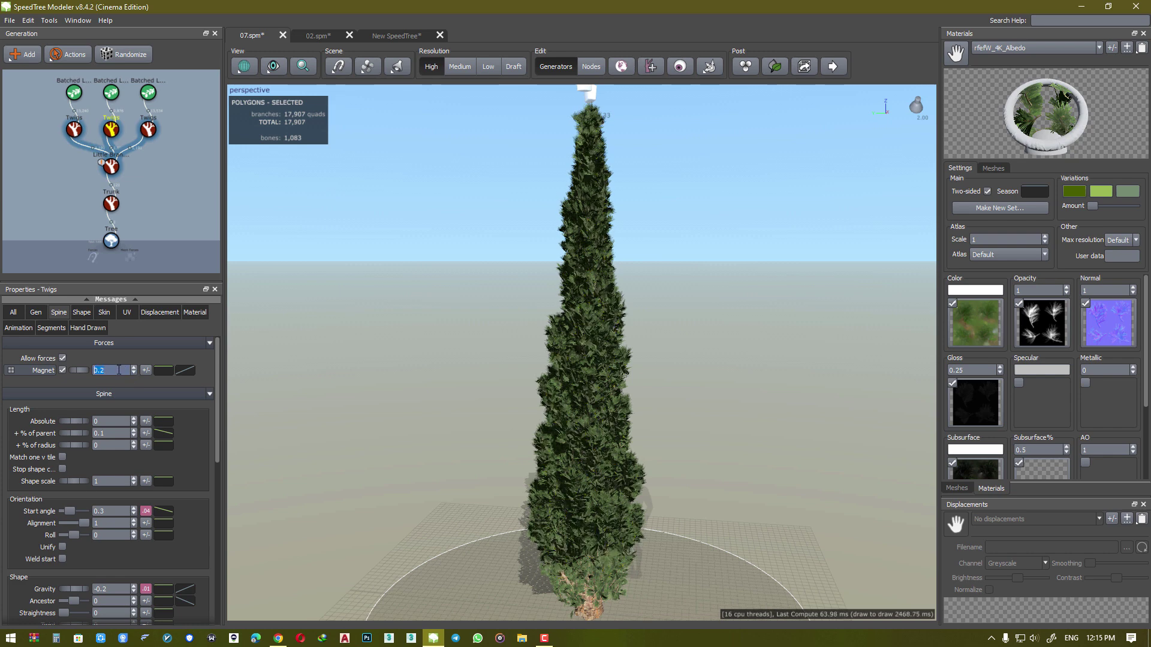
pyautogui.click(149, 131)
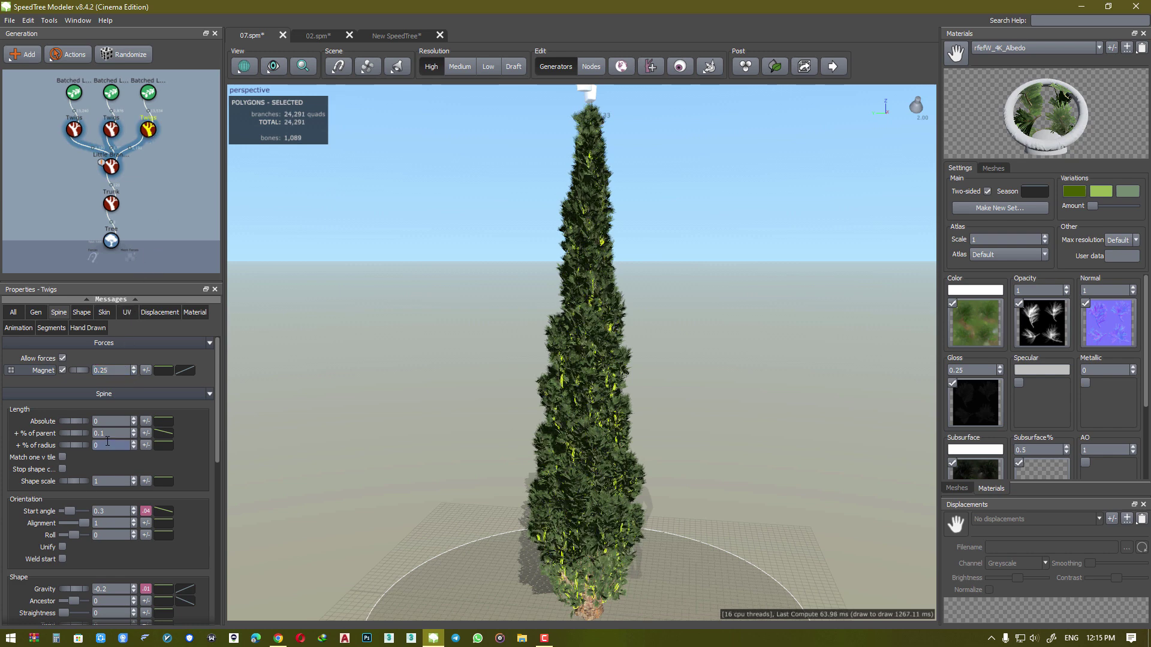
pyautogui.doubleClick(111, 368)
pyautogui.write('.2')
pyautogui.press('Return')
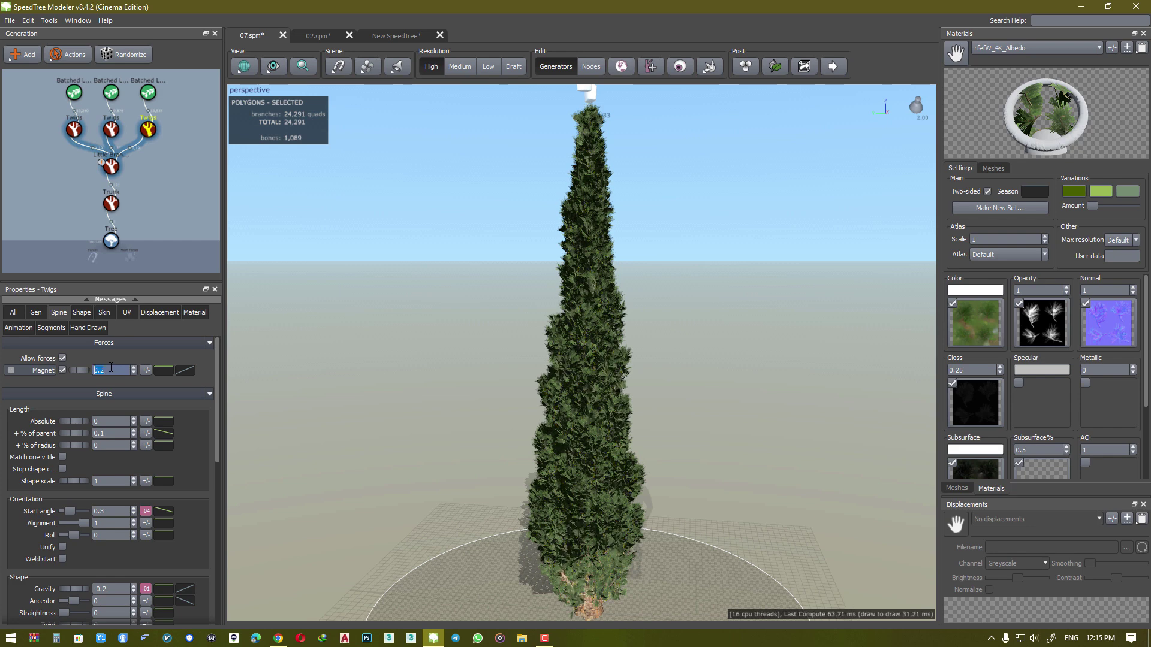
# - Set the strength of the magnet above the tree to 1
pyautogui.click(408, 358)
pyautogui.scroll(-3, 484, 397)
pyautogui.moveTo(484, 397)
pyautogui.mouseDown()
pyautogui.moveTo(417, 399)
pyautogui.moveTo(496, 393)
pyautogui.mouseUp()
pyautogui.click(590, 144)
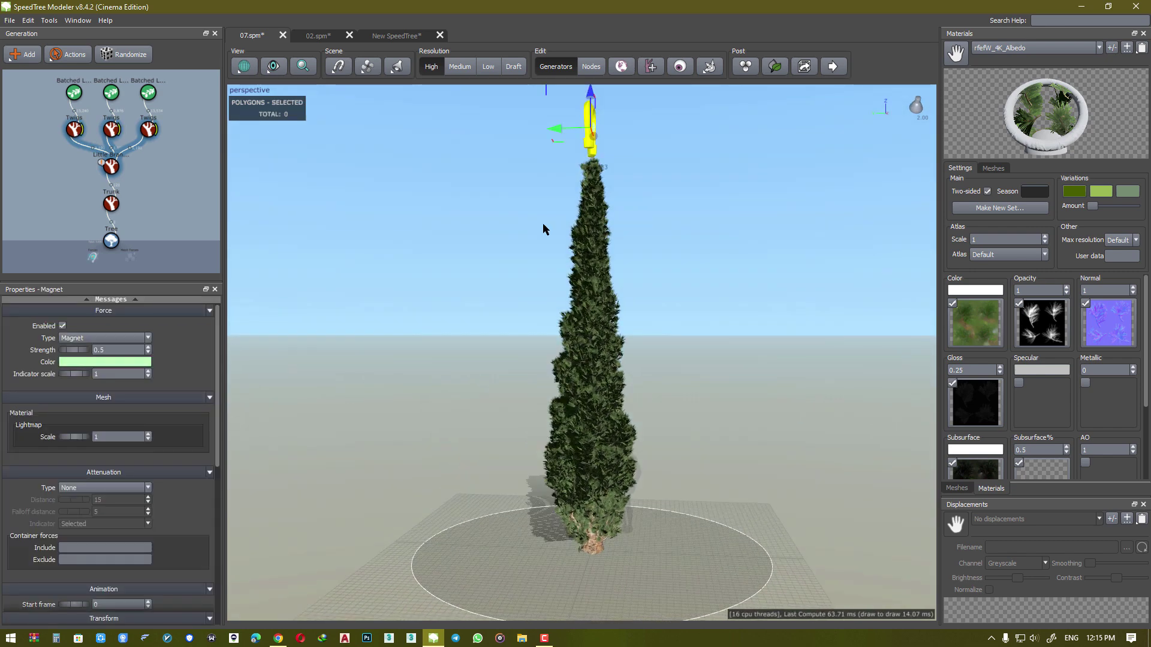
pyautogui.click(62, 326)
pyautogui.click(126, 352)
pyautogui.write('1')
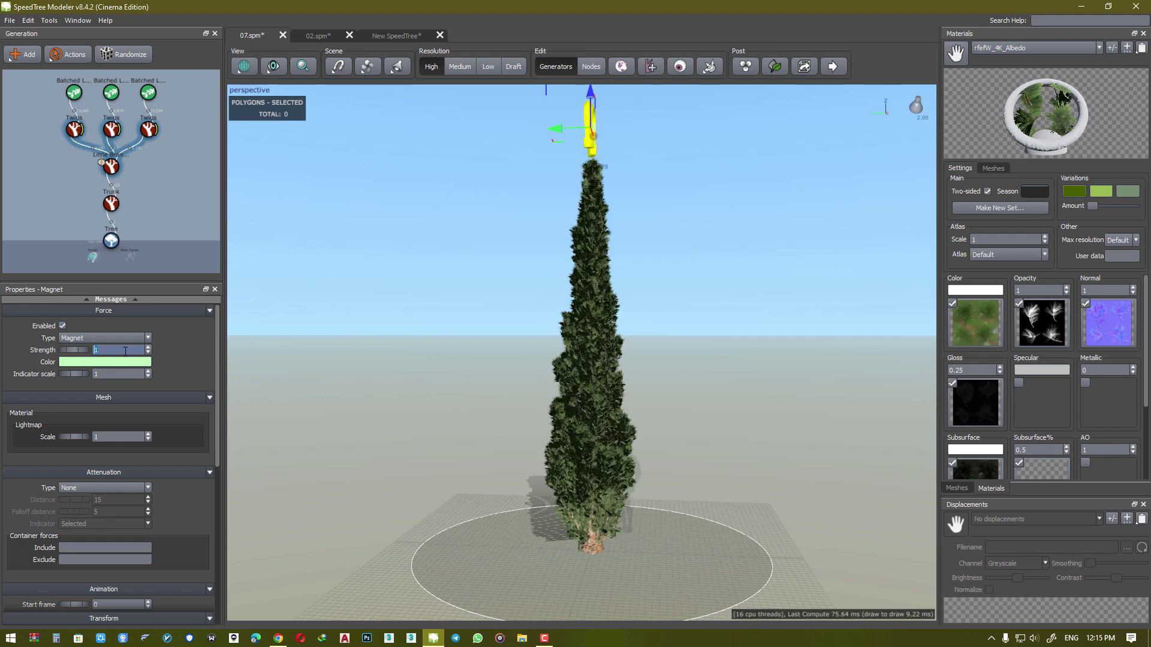
# - Turn the magnet force off and on again to compare its effect on the foliage in the perspective and four-view layouts
pyautogui.click(62, 327)
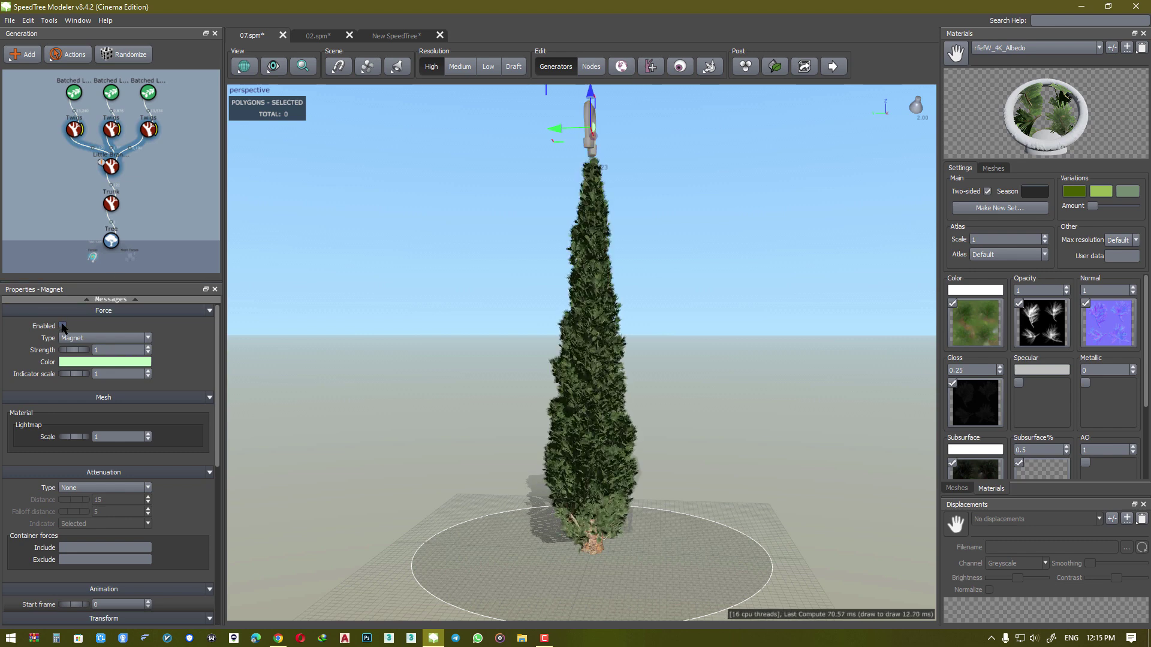
pyautogui.click(63, 326)
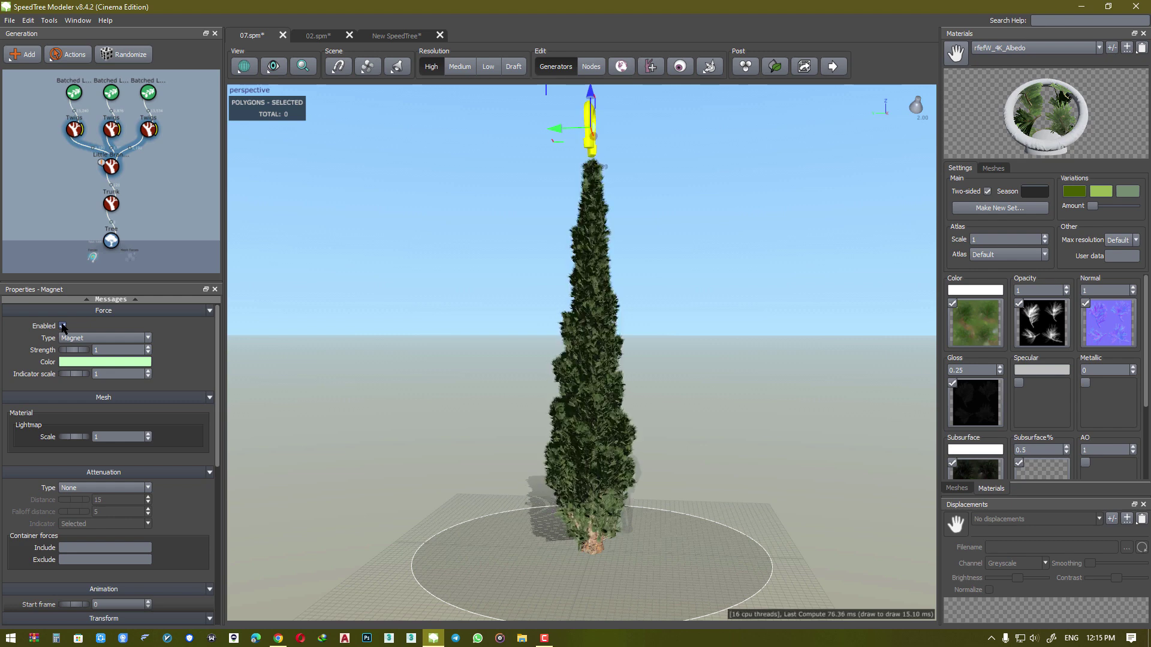
pyautogui.moveTo(423, 385); pyautogui.dragTo(393, 389)
pyautogui.hotkey('alt', 'w')
pyautogui.scroll(5, 407, 240)
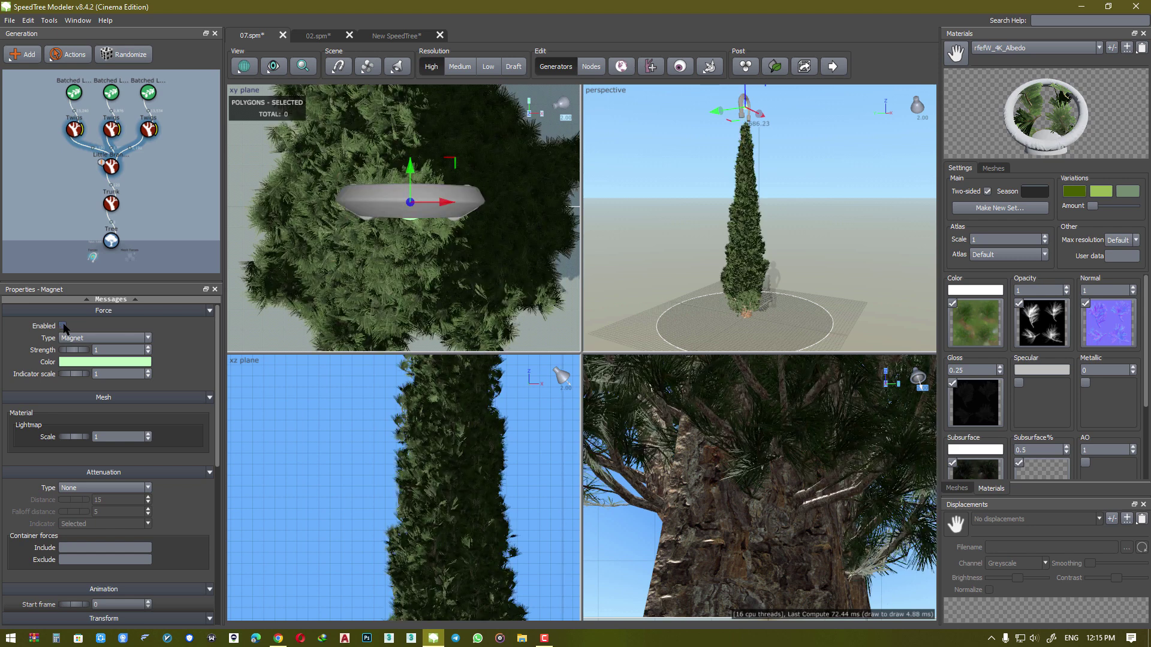
pyautogui.click(685, 295)
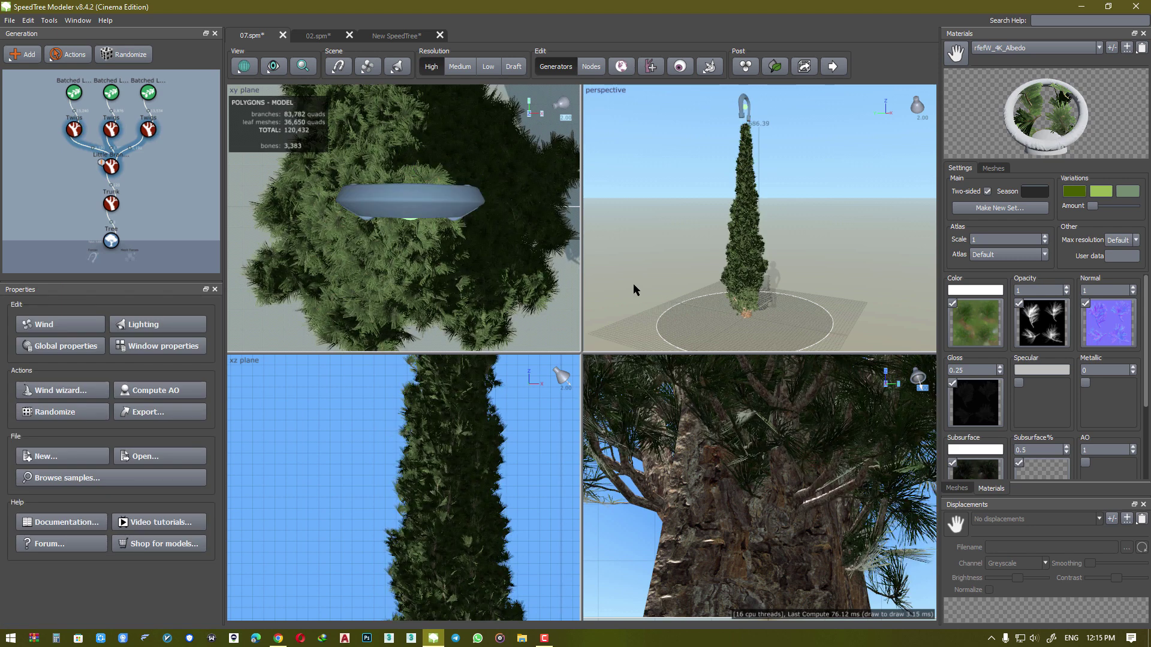
pyautogui.click(379, 190)
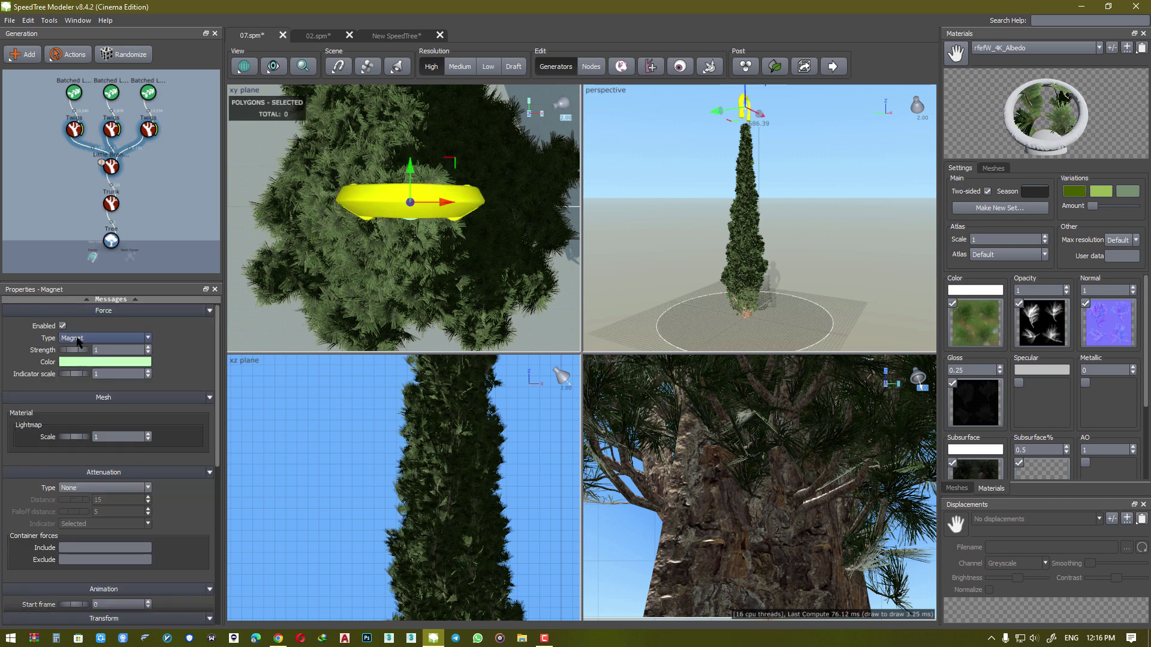
# - Examine the full-screen perspective of the conifer from several angles and distances, checking the silhouette, base and tip
pyautogui.click(683, 240)
pyautogui.moveTo(682, 240); pyautogui.dragTo(764, 233)
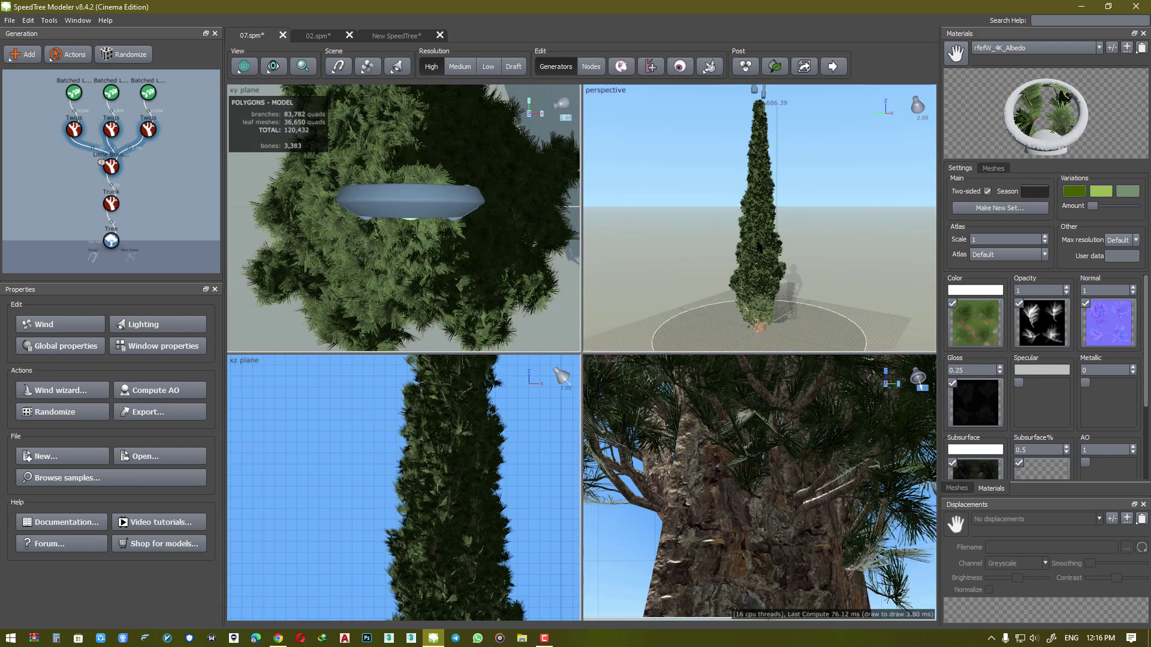
pyautogui.press('space')
pyautogui.scroll(-2, 672, 293)
pyautogui.moveTo(674, 293); pyautogui.dragTo(703, 293)
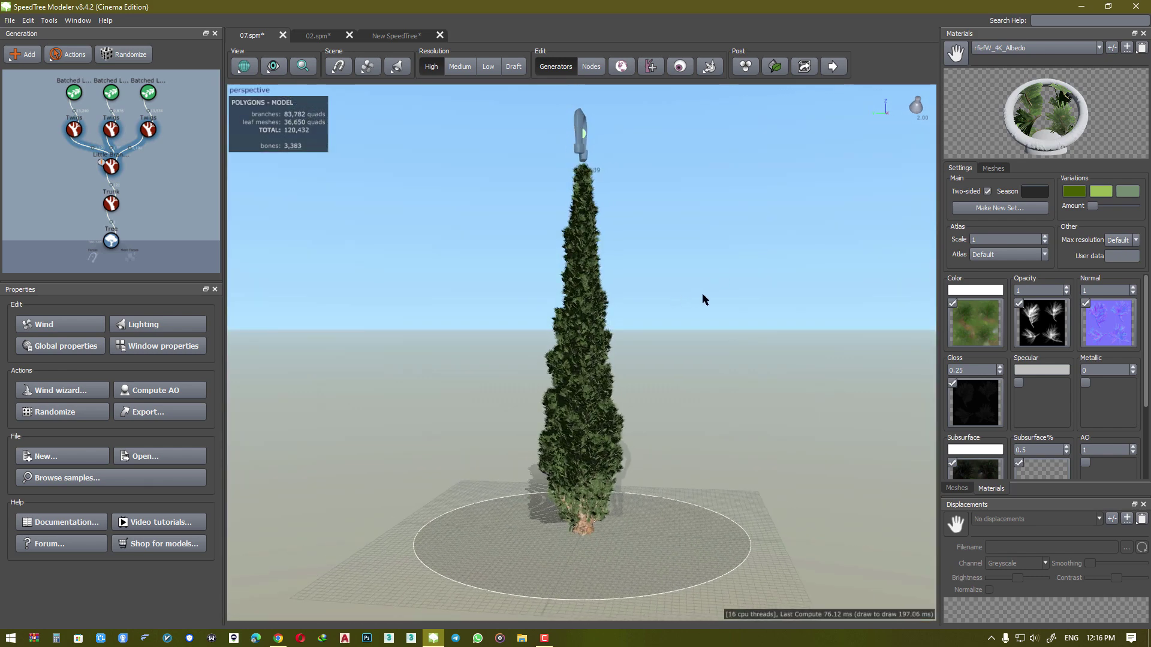
pyautogui.moveTo(524, 391); pyautogui.dragTo(550, 374)
pyautogui.scroll(3, 552, 396)
pyautogui.moveTo(551, 440); pyautogui.dragTo(528, 382, button='middle')
pyautogui.moveTo(527, 384); pyautogui.dragTo(521, 419)
pyautogui.scroll(-3, 519, 414)
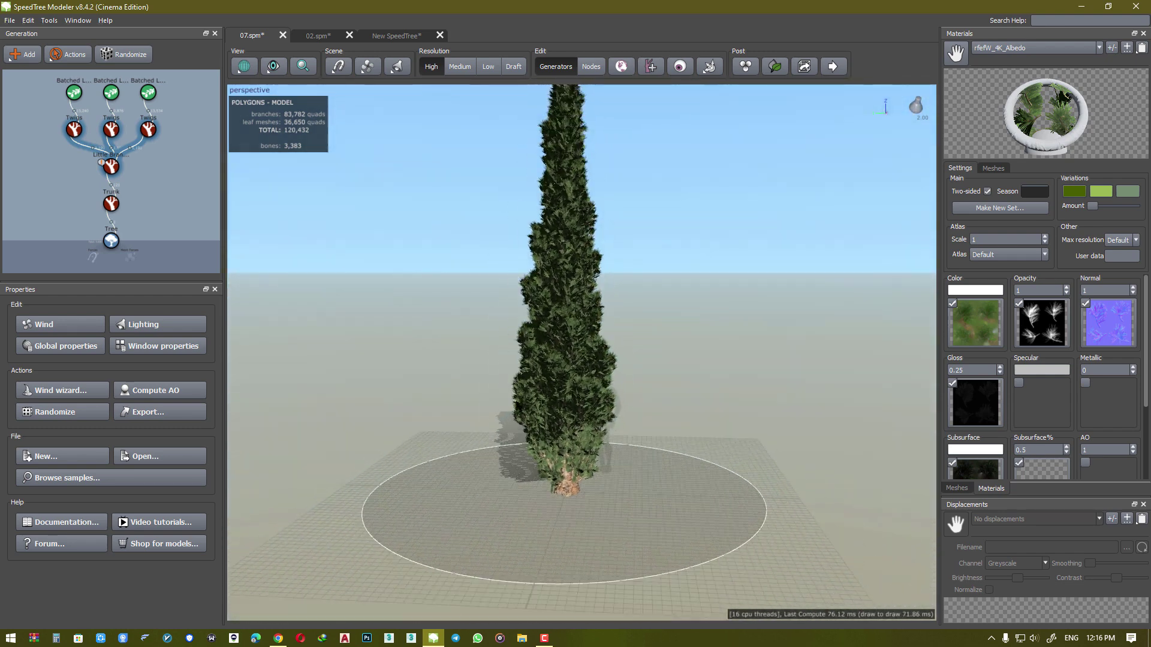
pyautogui.moveTo(510, 362); pyautogui.dragTo(516, 394, button='middle')
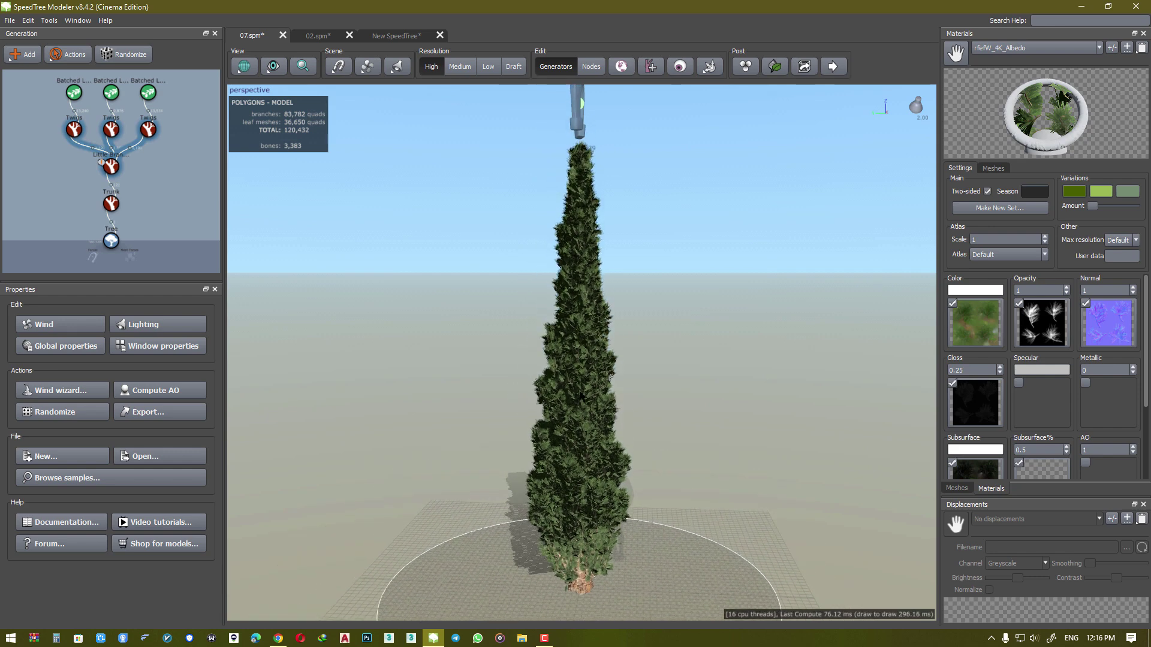
pyautogui.moveTo(505, 348)
pyautogui.mouseDown()
pyautogui.moveTo(566, 345)
pyautogui.moveTo(509, 335)
pyautogui.moveTo(493, 345)
pyautogui.mouseUp()
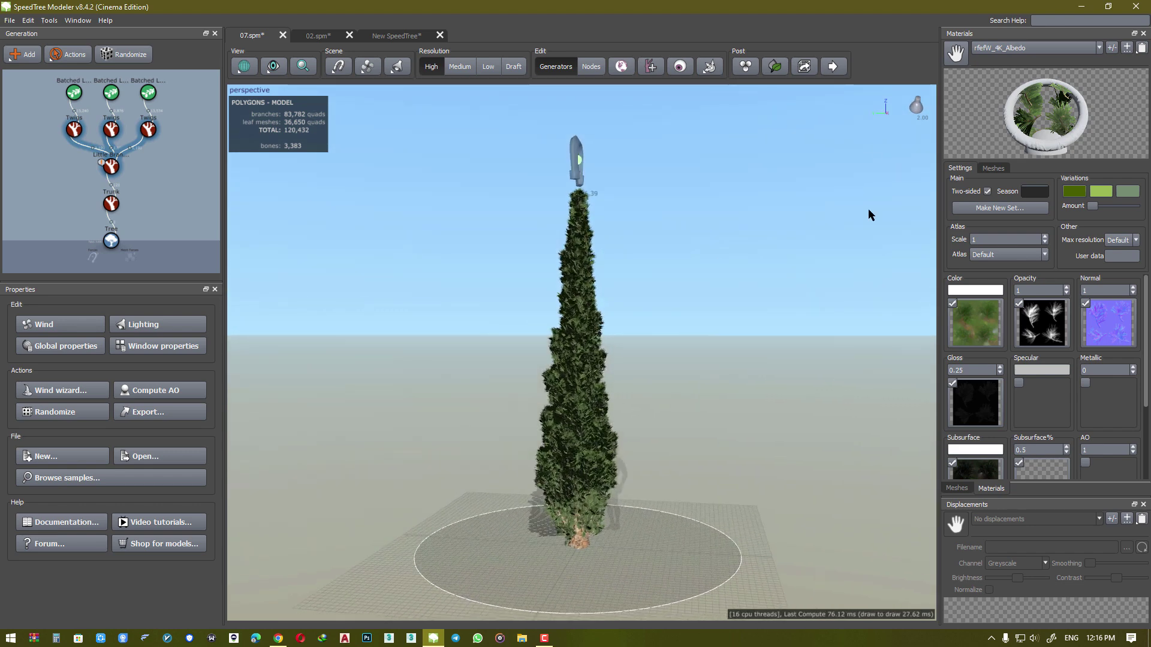
# - Randomize the whole tree several times, comparing the variations in the perspective and four-view layouts
pyautogui.click(117, 58)
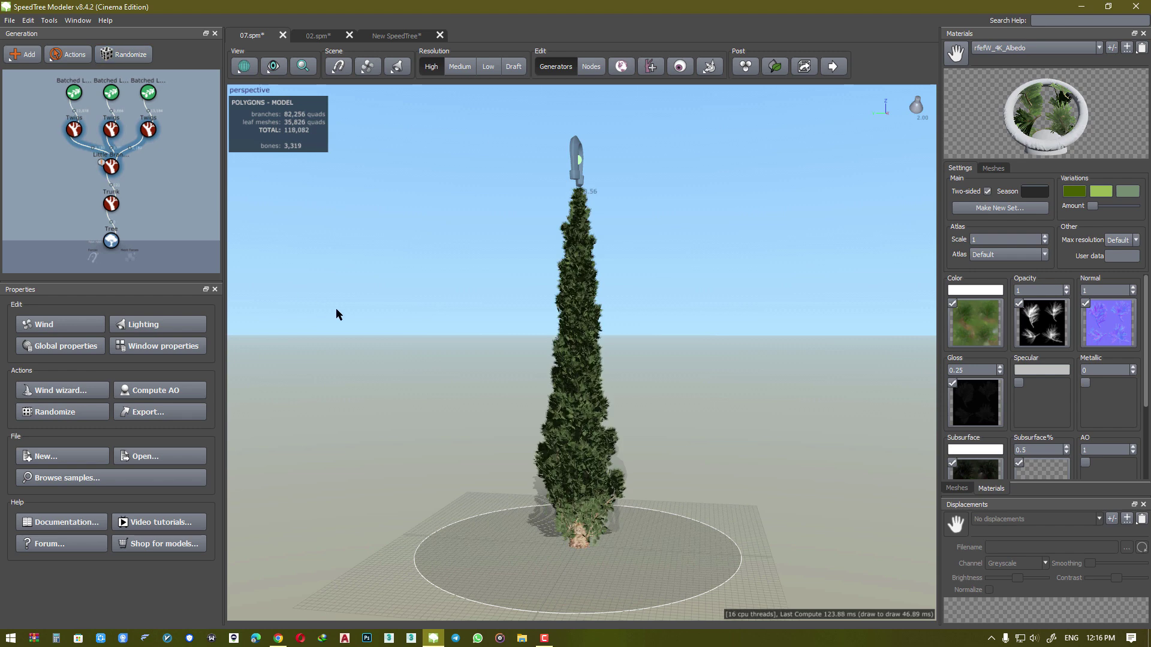
pyautogui.click(142, 60)
pyautogui.click(139, 60)
pyautogui.scroll(5, 467, 387)
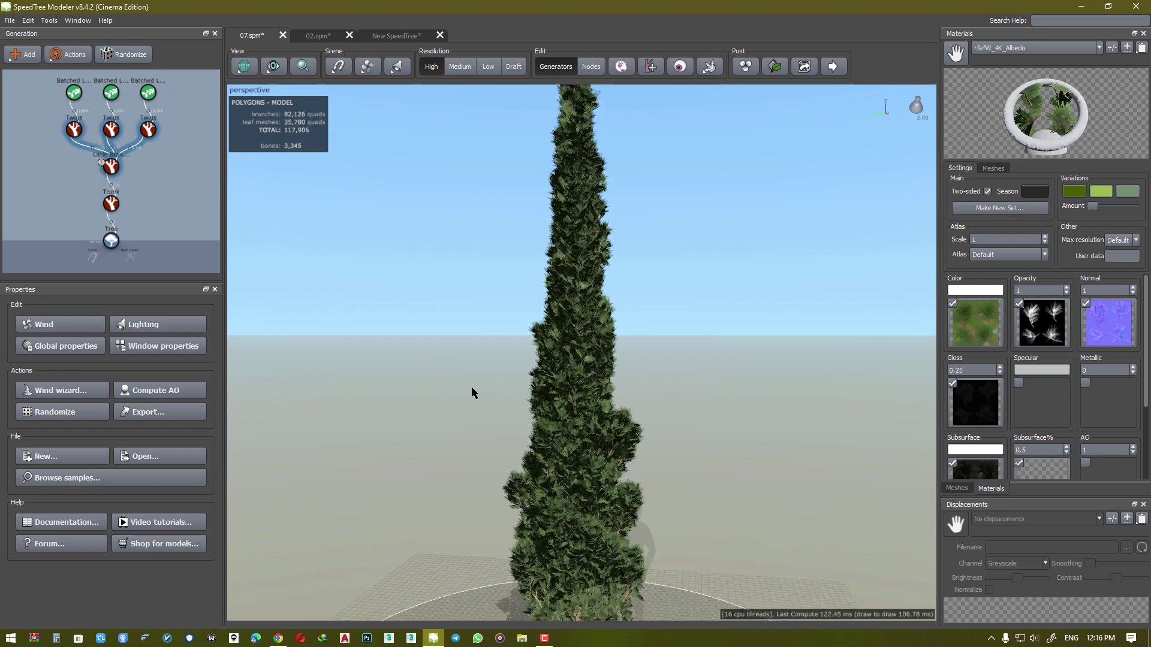
pyautogui.hotkey('alt', 'w')
pyautogui.scroll(-3, 514, 314)
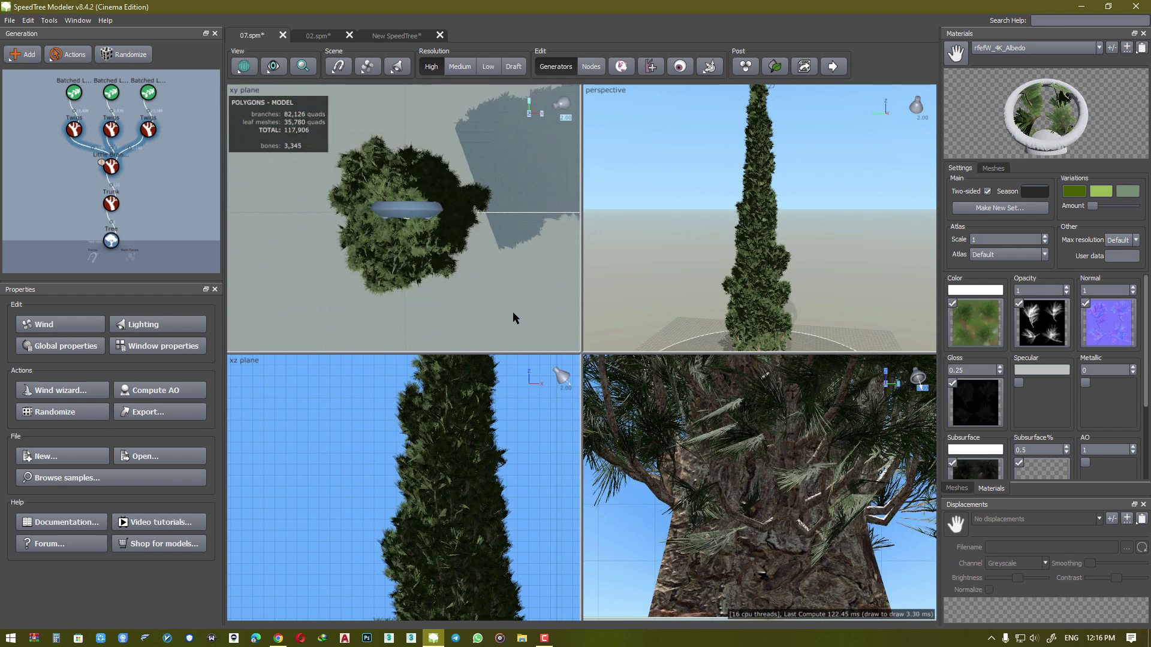
pyautogui.click(139, 56)
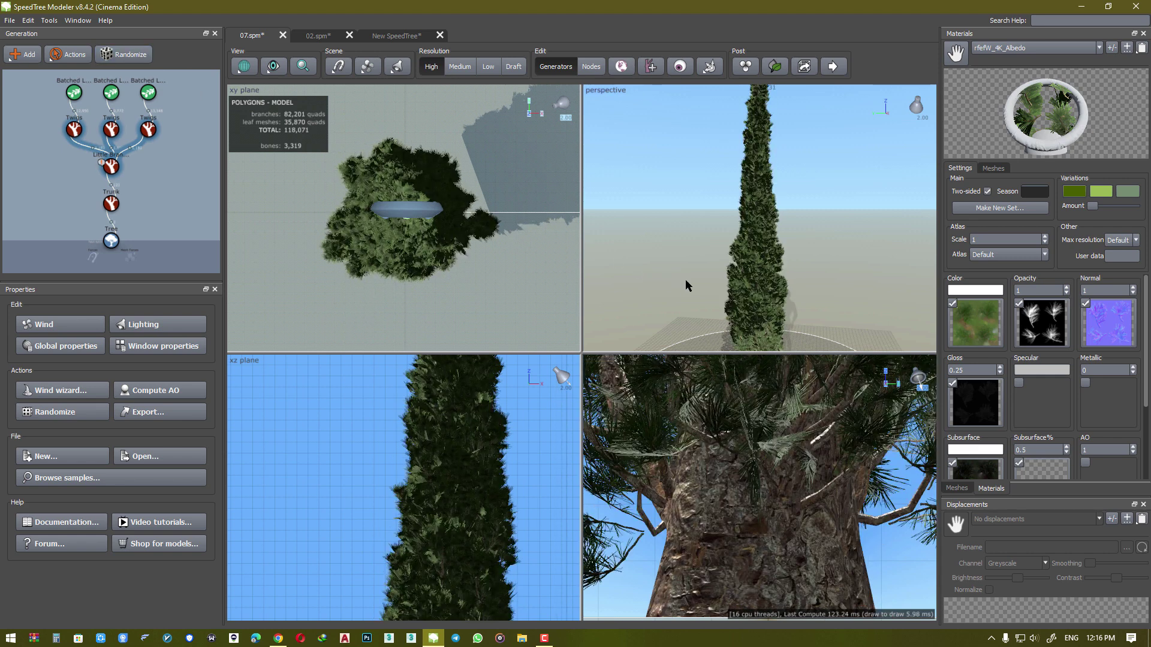
pyautogui.press('space')
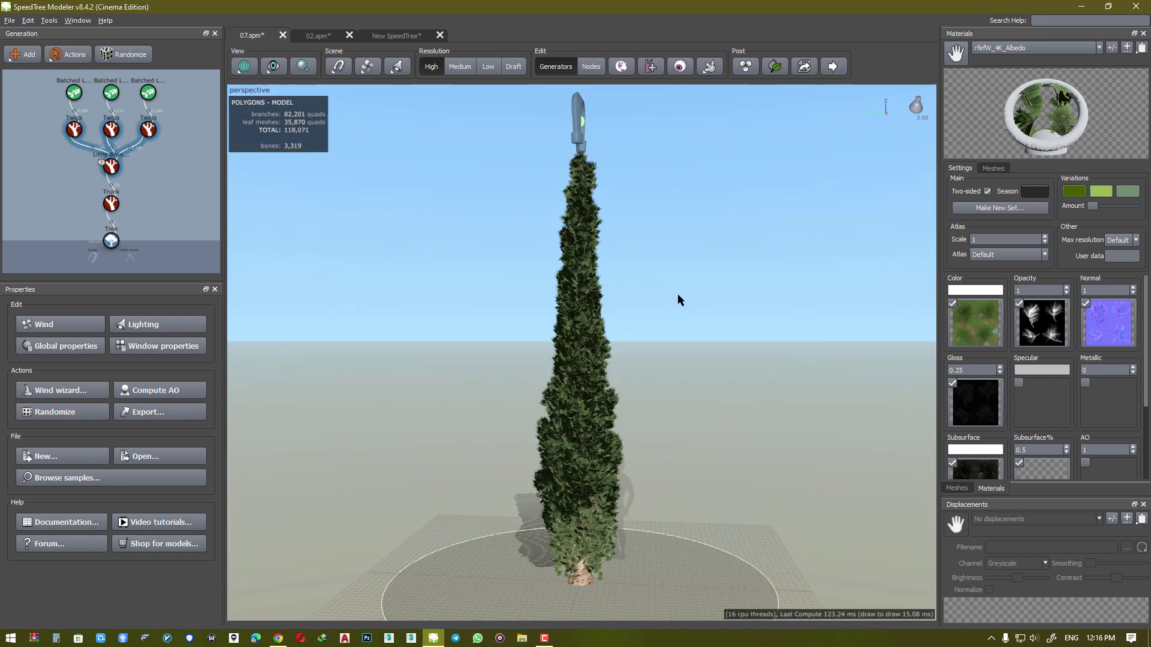
pyautogui.click(129, 55)
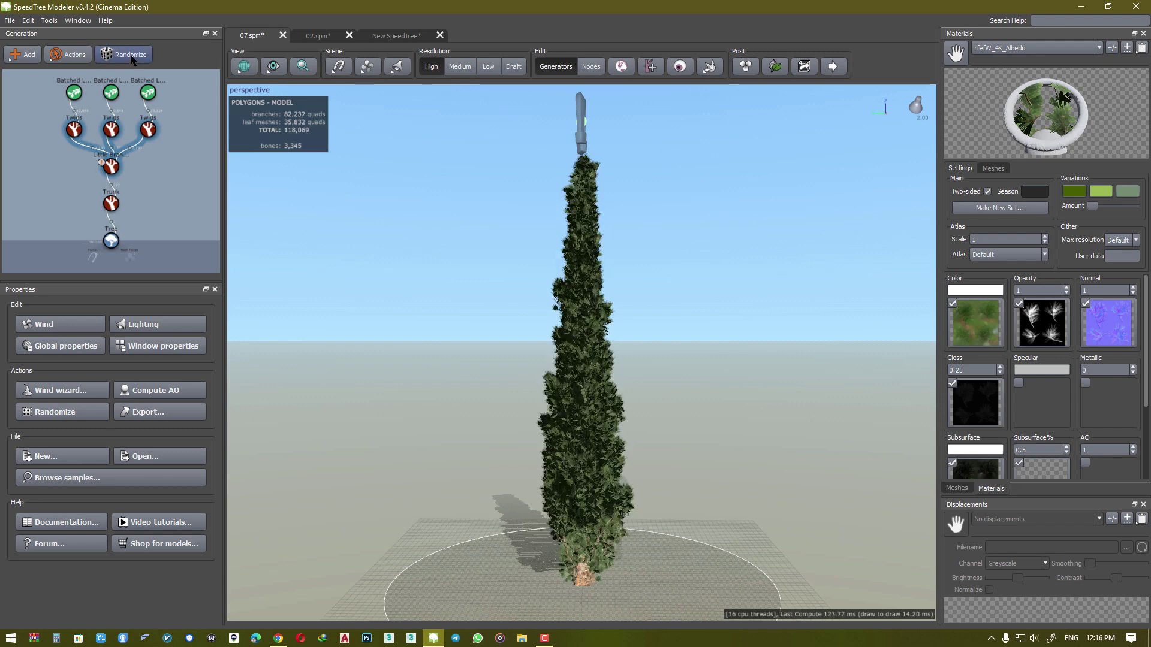